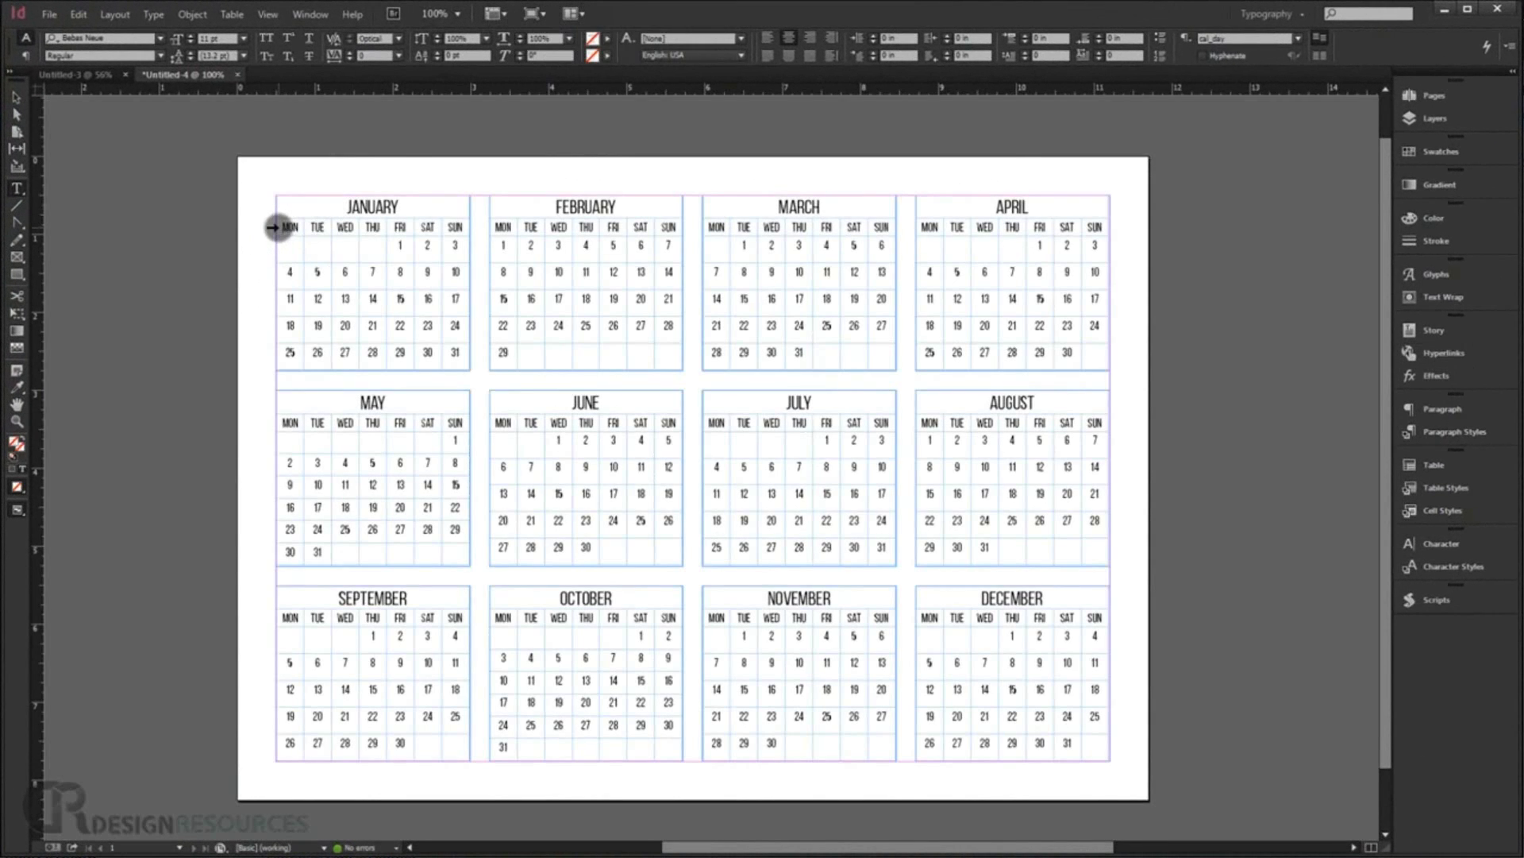
Select January's weekday header row and examine its cell border stroke settings and cell style
{"action": "left_click", "coordinate": [273, 228]}
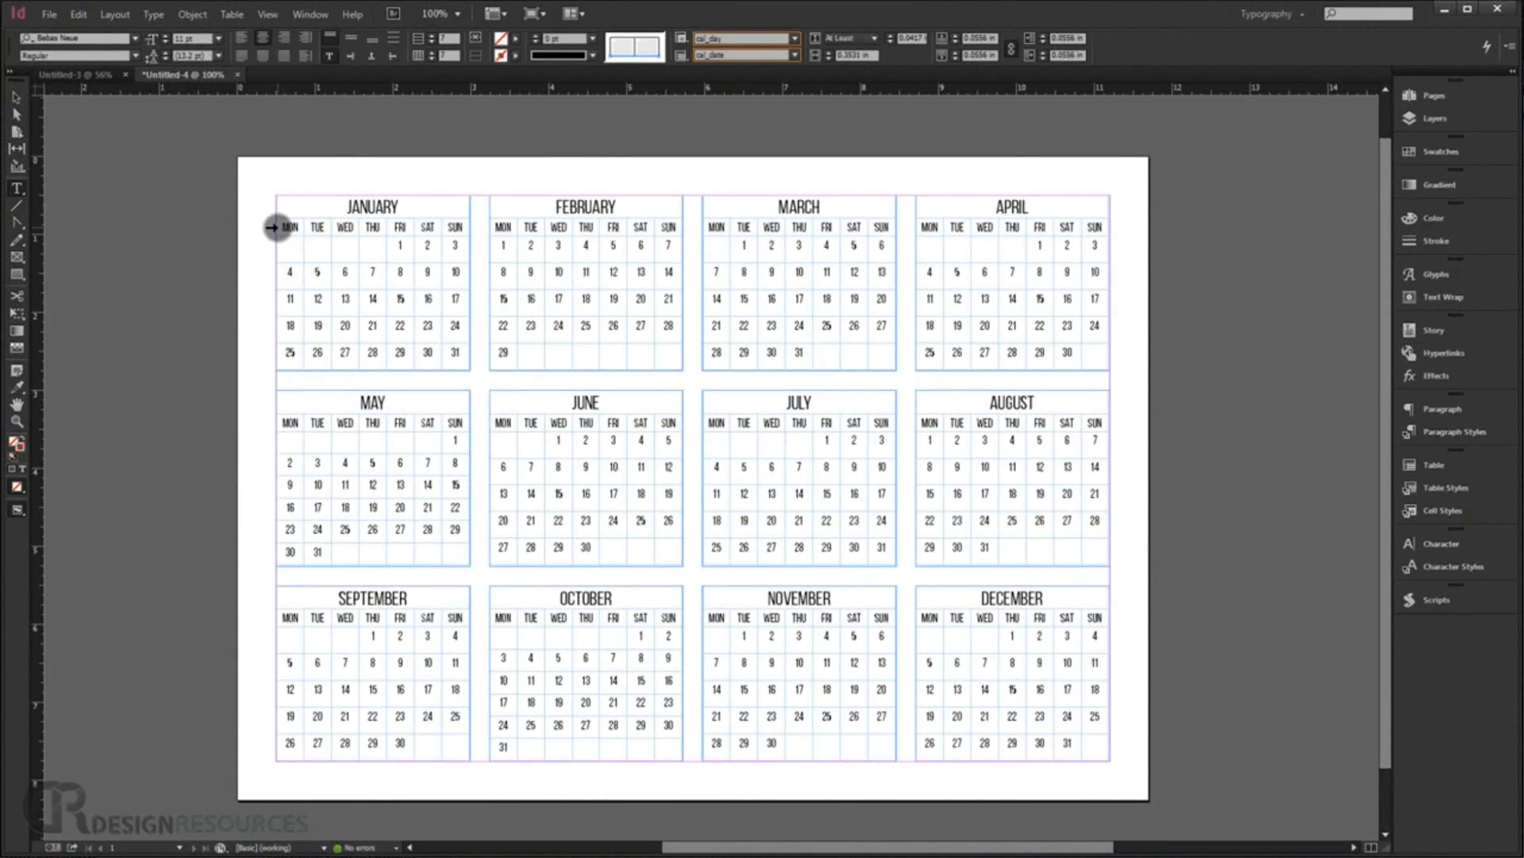
{"action": "left_click", "coordinate": [273, 227]}
{"action": "left_click", "coordinate": [1463, 508]}
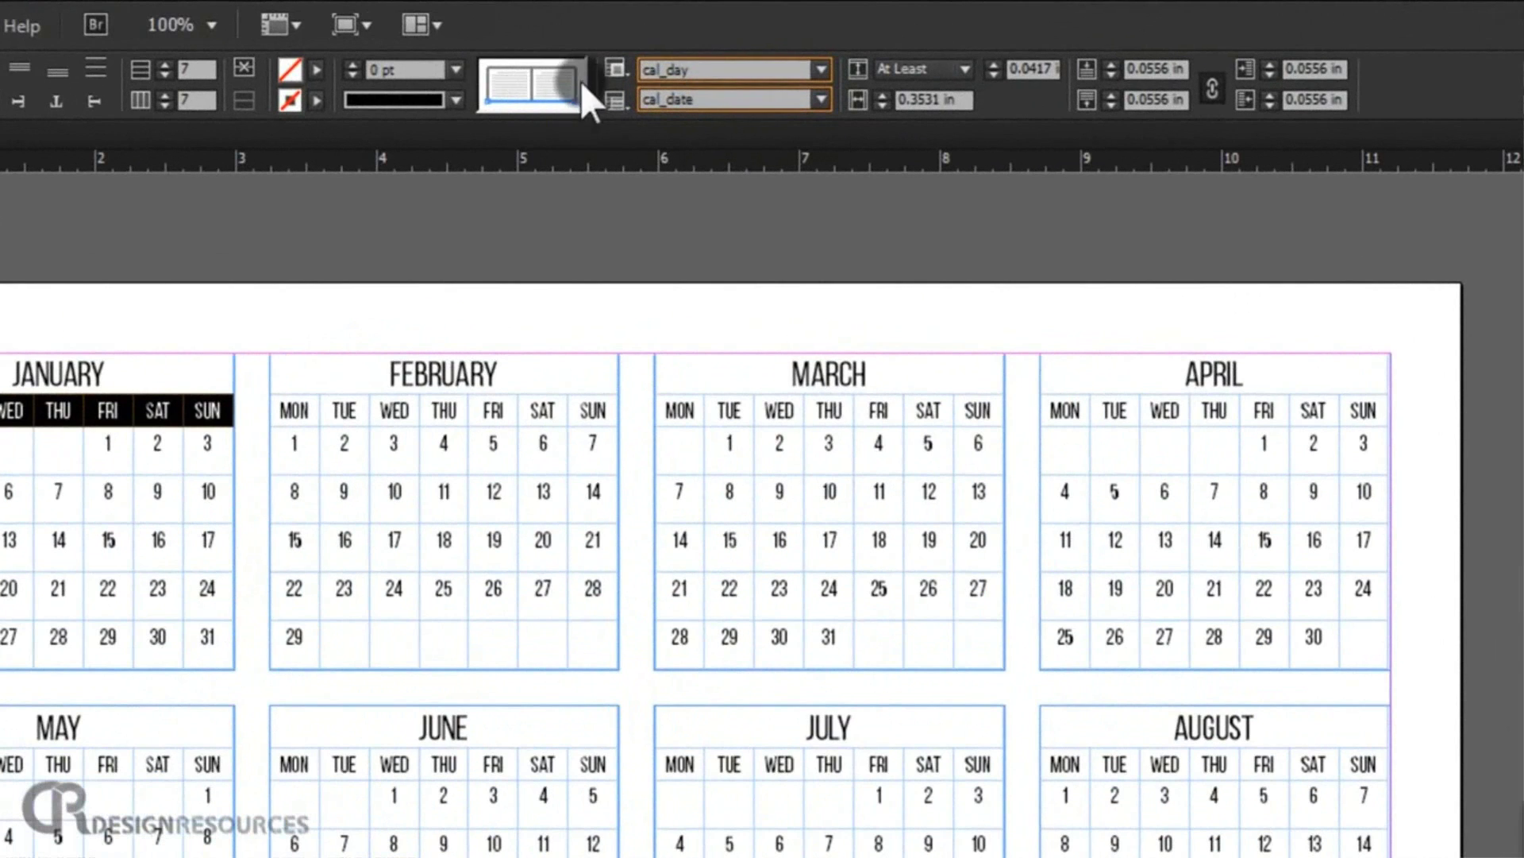
{"action": "double_click", "coordinate": [599, 49]}
{"action": "double_click", "coordinate": [529, 78]}
{"action": "left_click", "coordinate": [527, 101]}
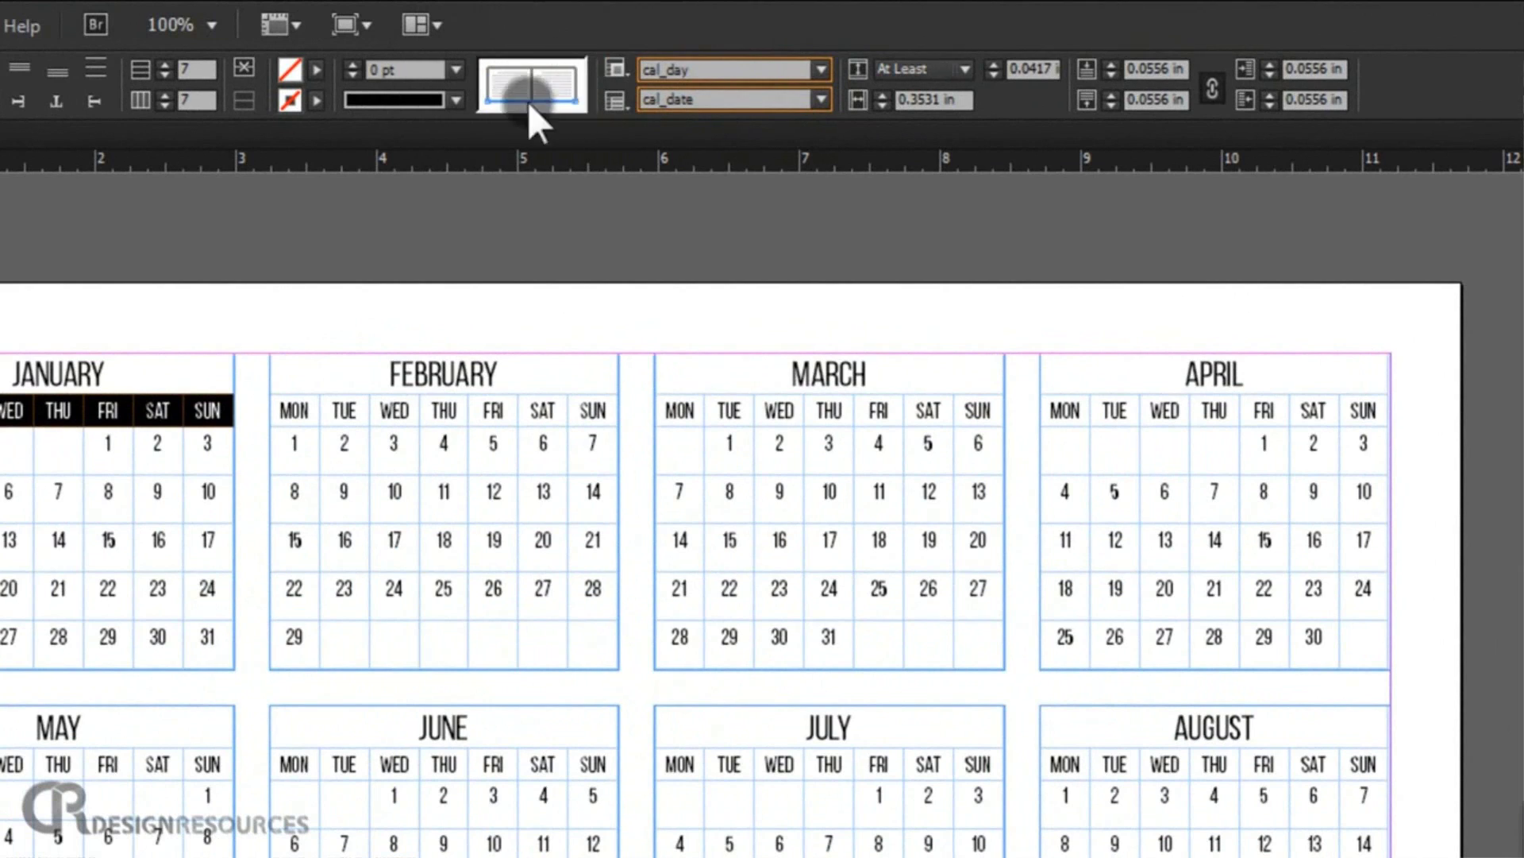
{"action": "left_click", "coordinate": [457, 70]}
{"action": "left_click", "coordinate": [429, 155]}
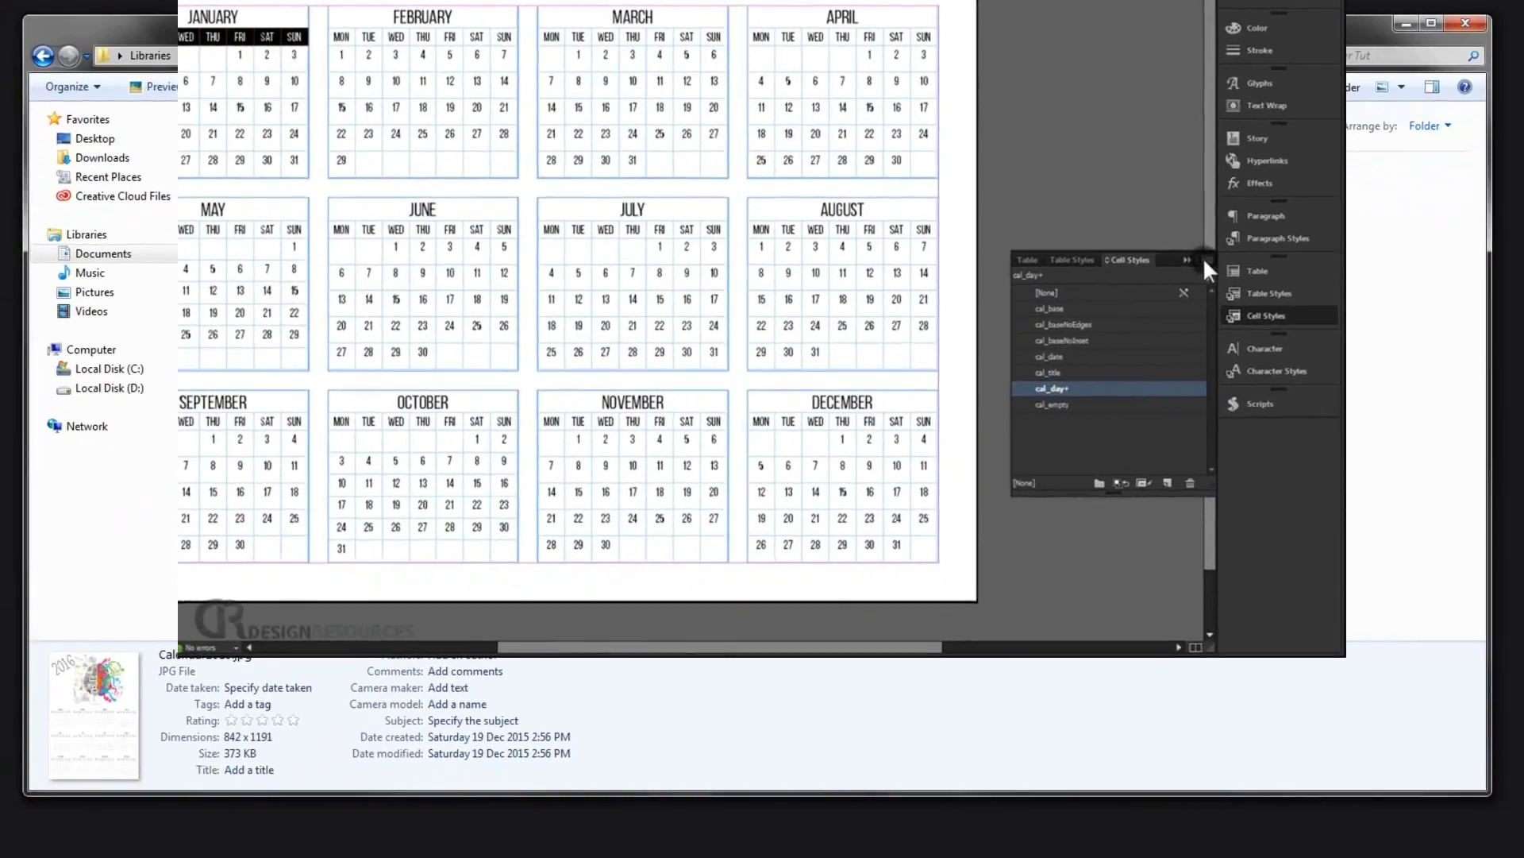
{"action": "left_click", "coordinate": [1300, 316]}
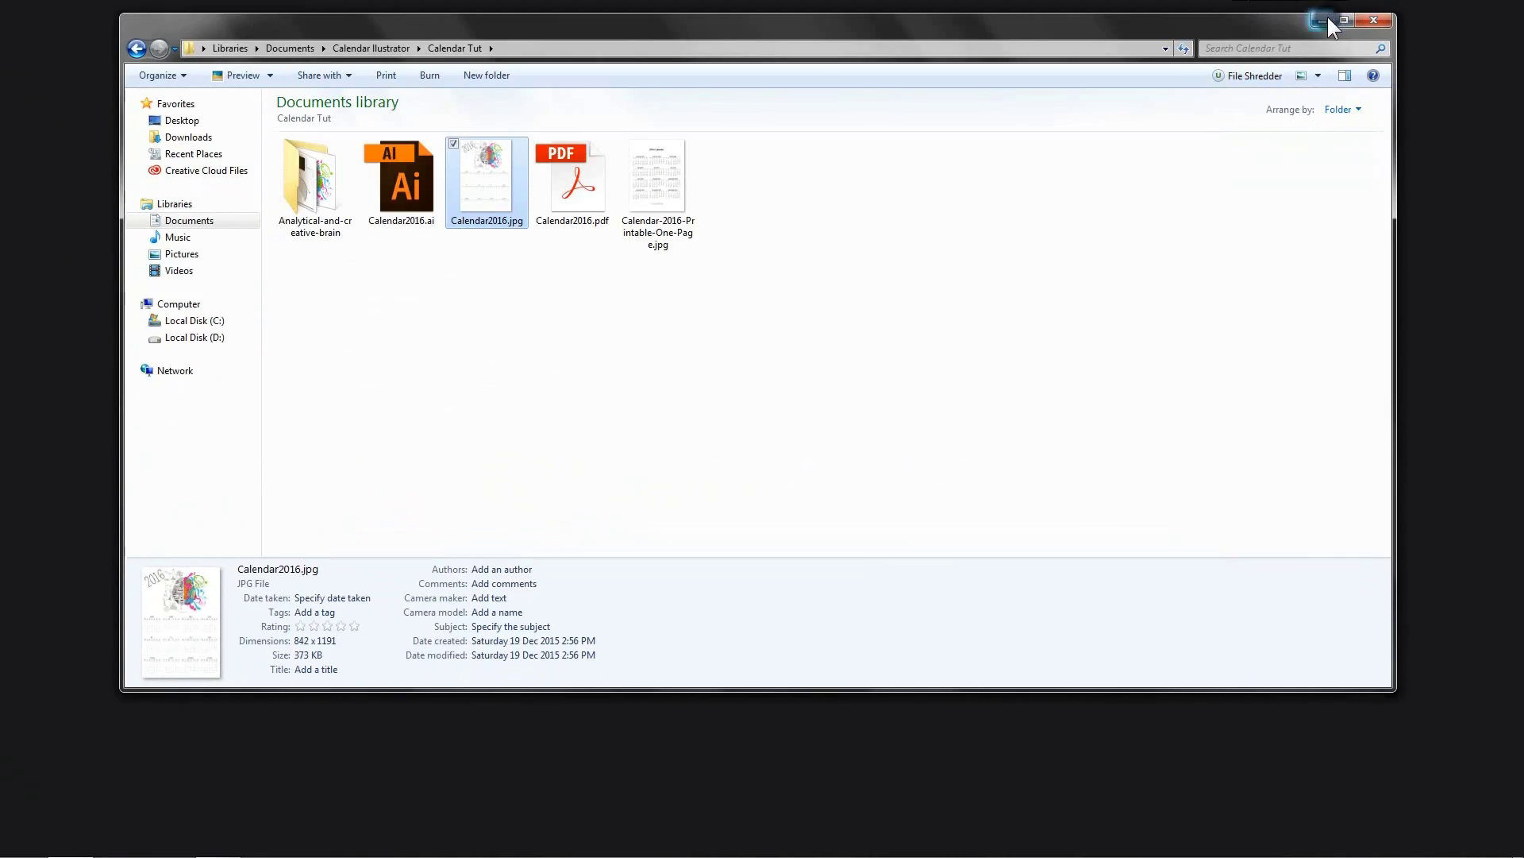
Minimize the calendar file folder and switch to the browser to view the Freepik illustrations page
{"action": "left_click", "coordinate": [1321, 19]}
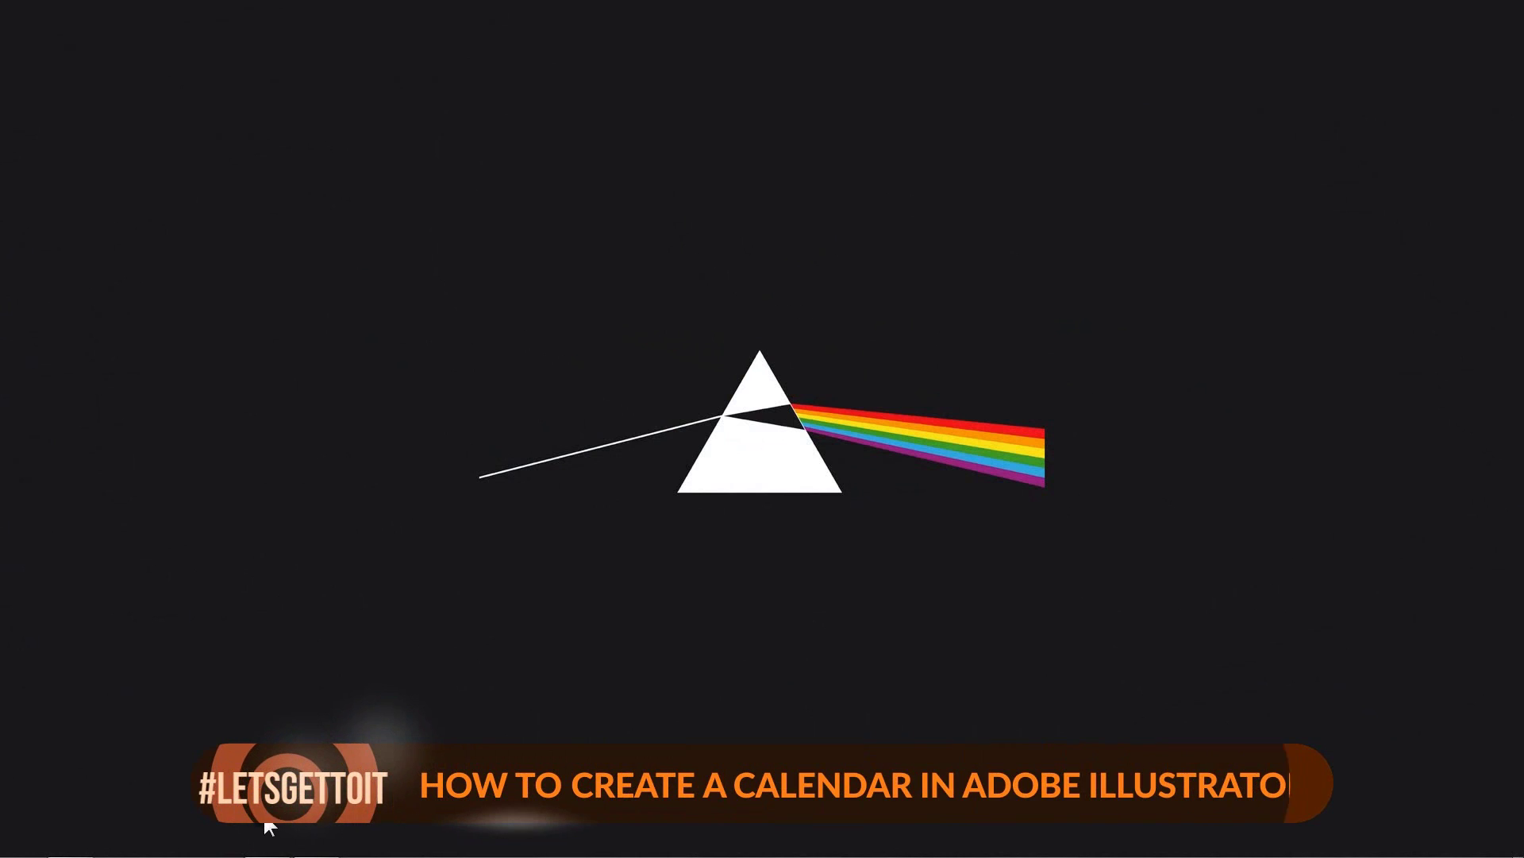
{"action": "key", "text": "alt+Tab"}
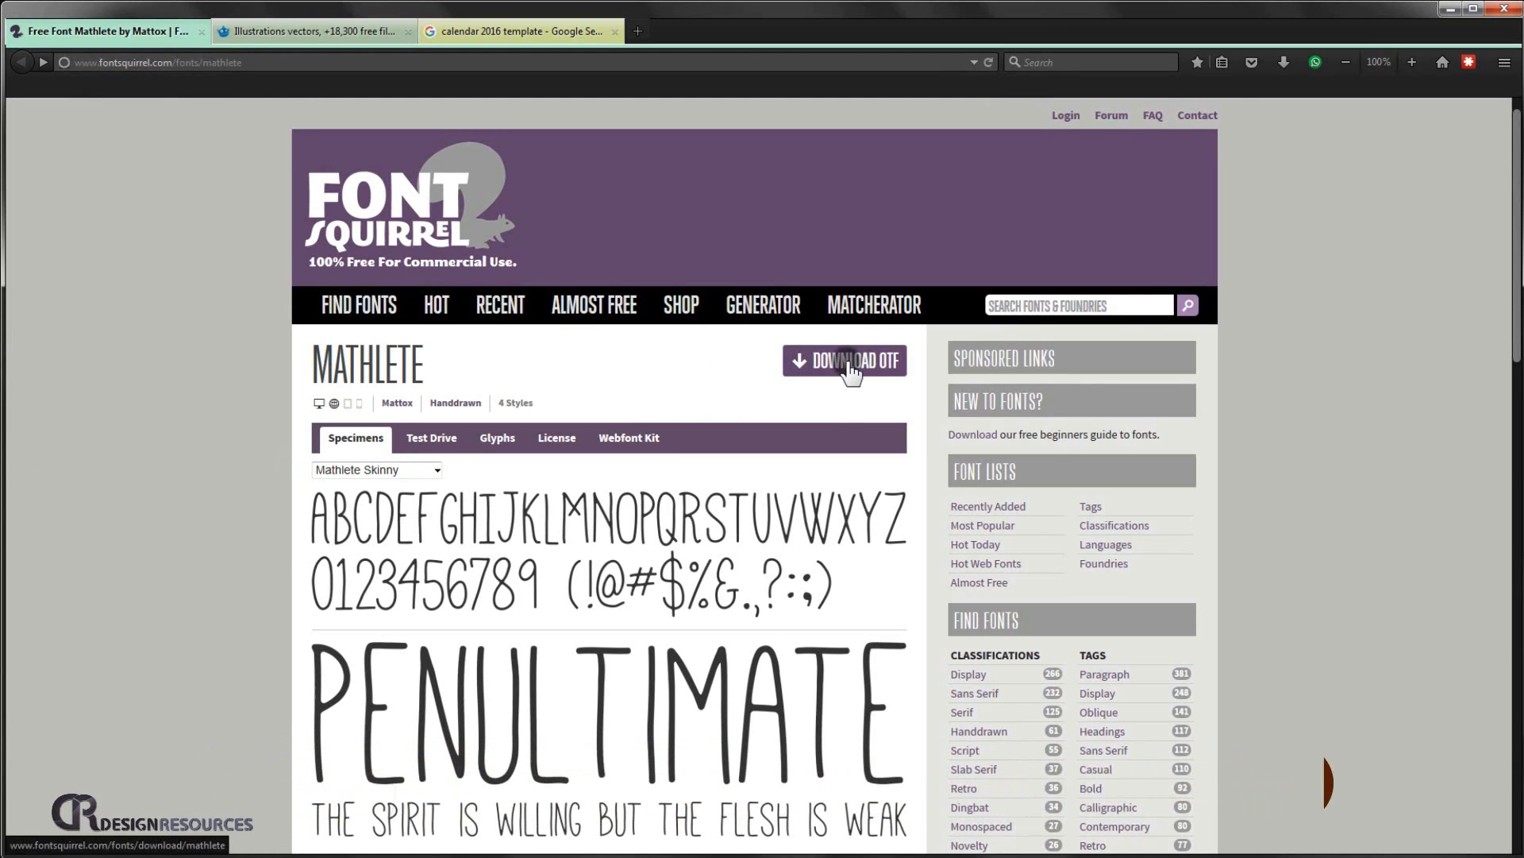
{"action": "left_click", "coordinate": [299, 36]}
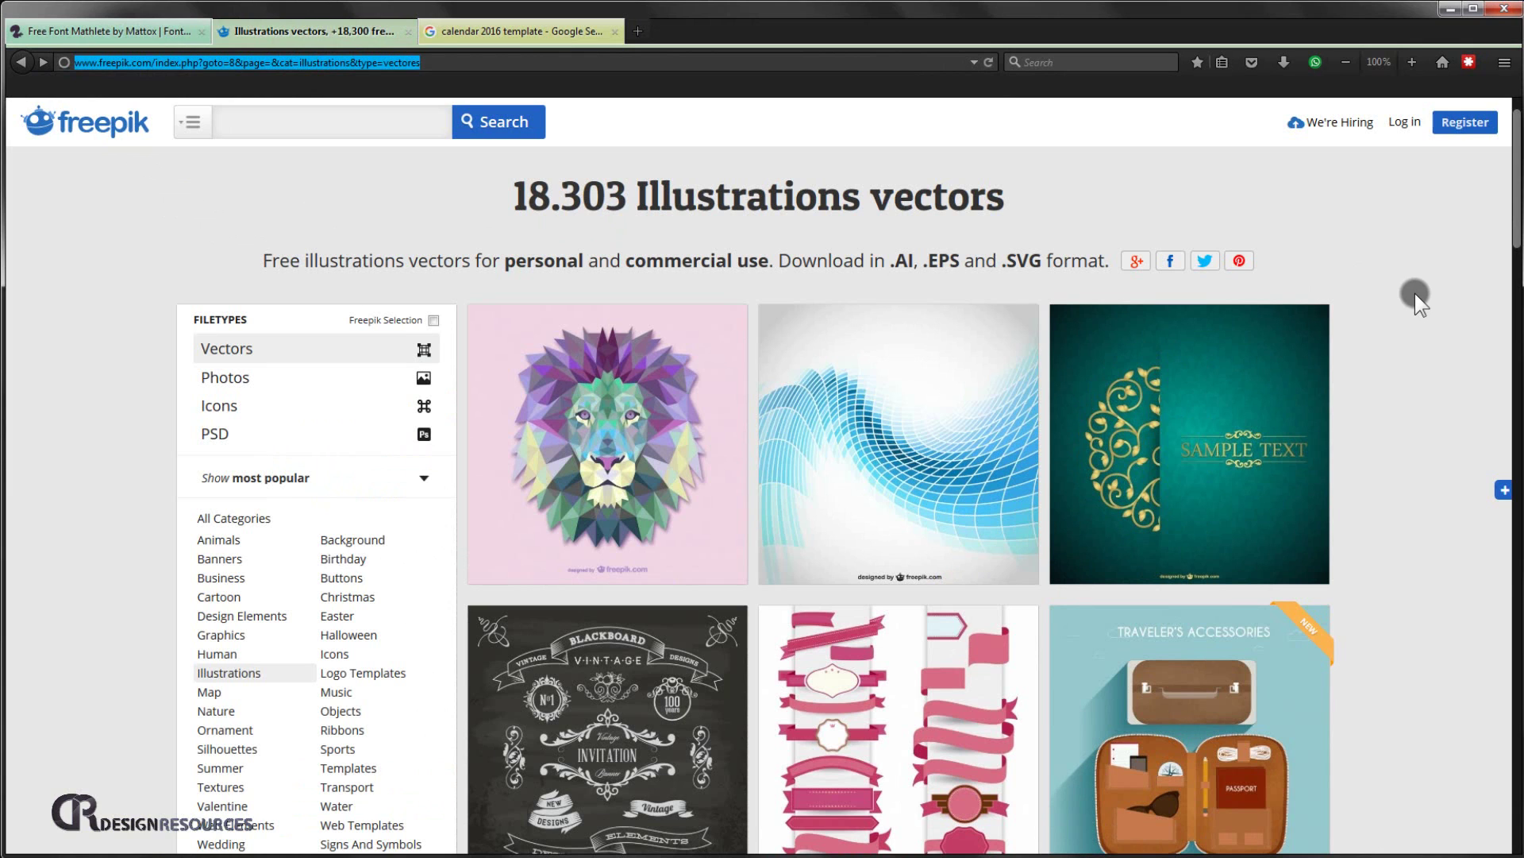
Browse the Freepik illustrations, view the Analytical and creative brain vector, and switch to the calendar 2016 template search
{"action": "scroll", "coordinate": [1417, 299], "scroll_direction": "down", "scroll_amount": 5}
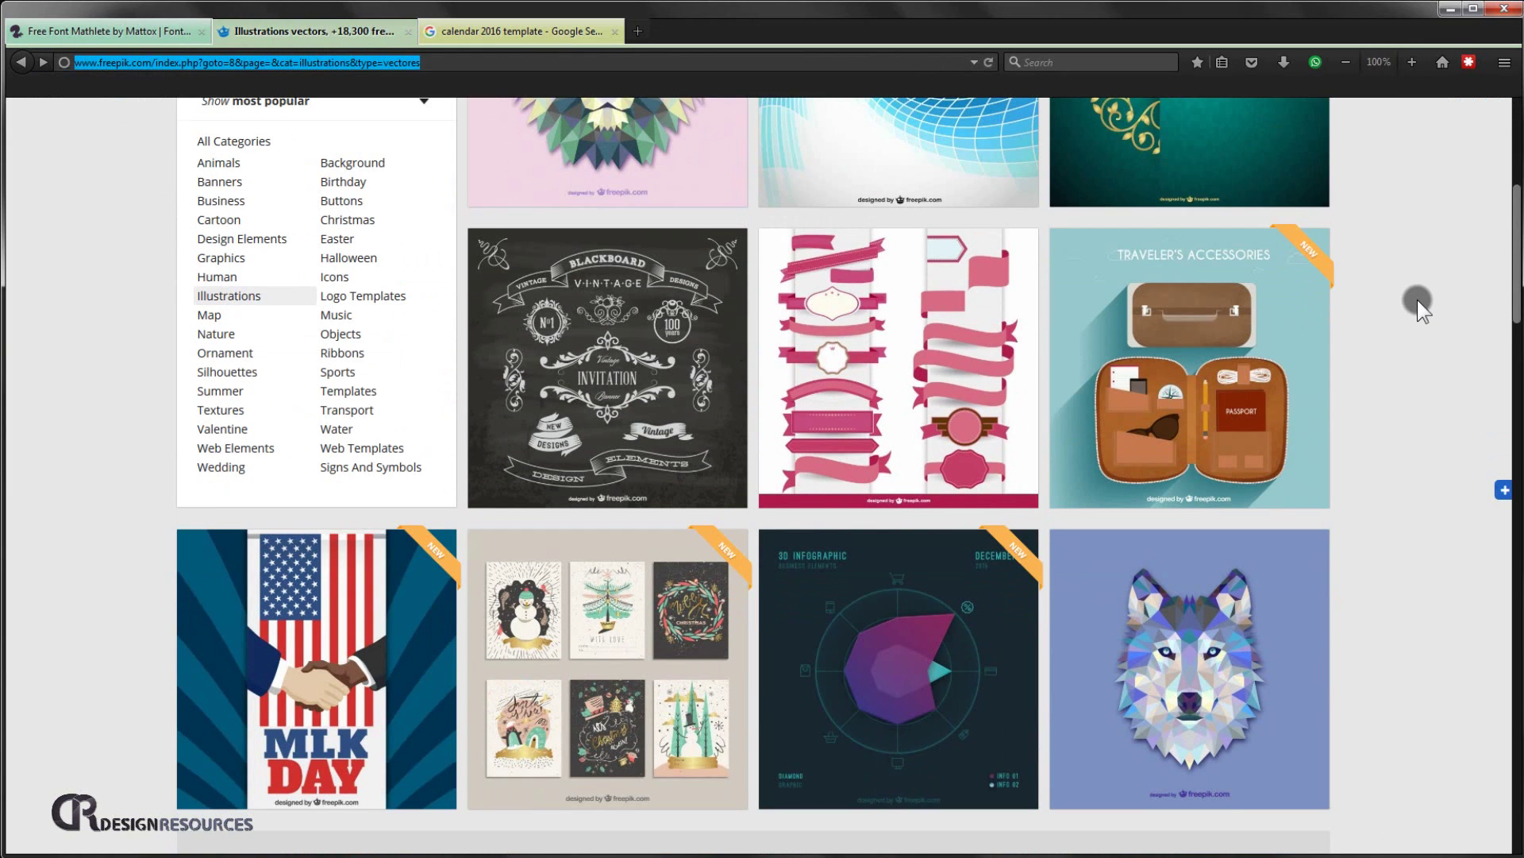
{"action": "scroll", "coordinate": [1417, 299], "scroll_direction": "down", "scroll_amount": 3}
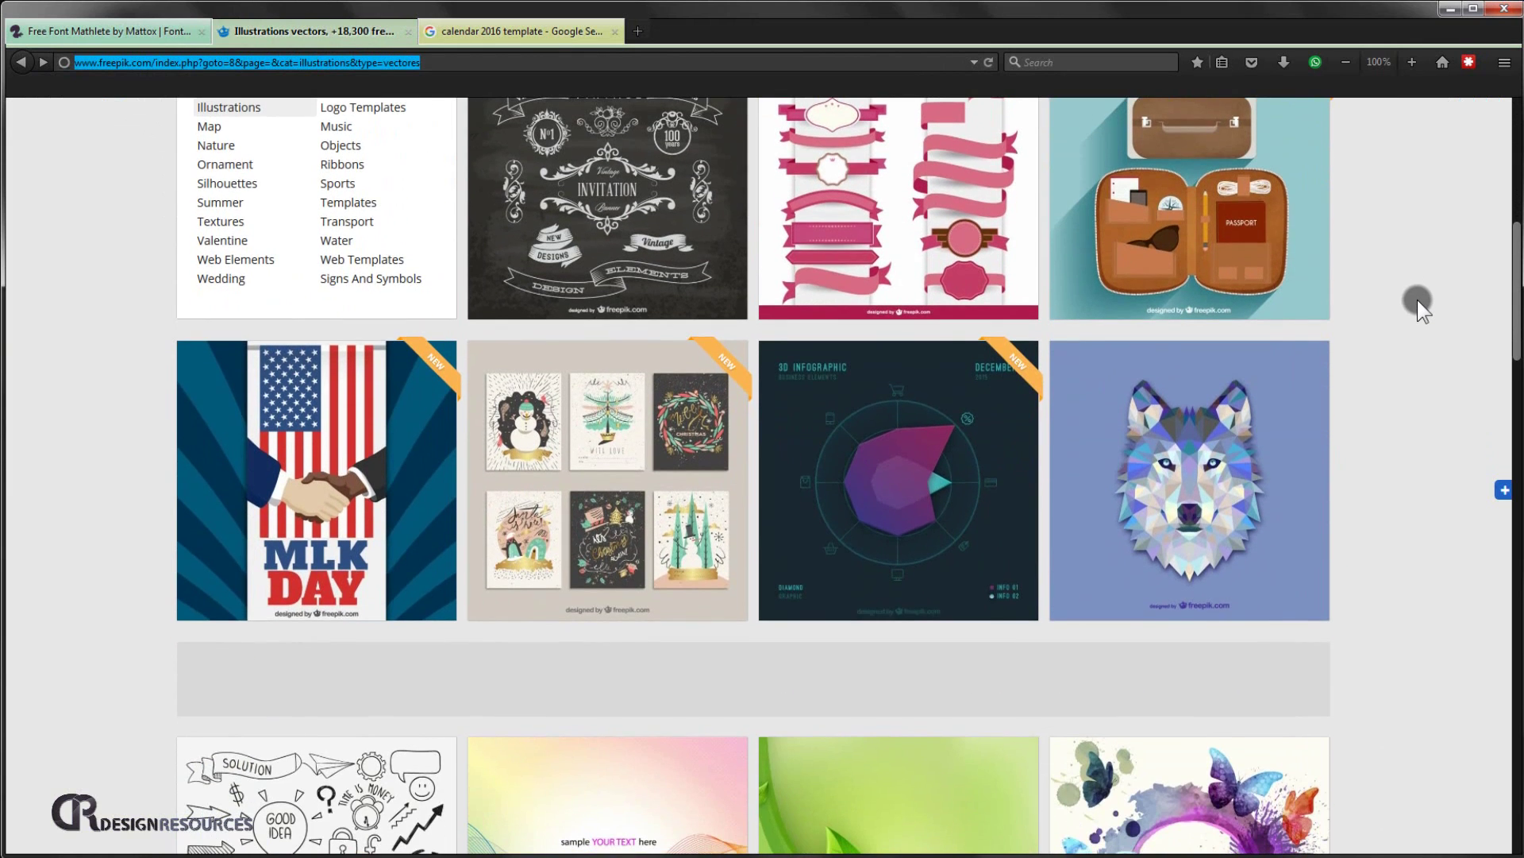
{"action": "scroll", "coordinate": [1417, 299], "scroll_direction": "down", "scroll_amount": 15}
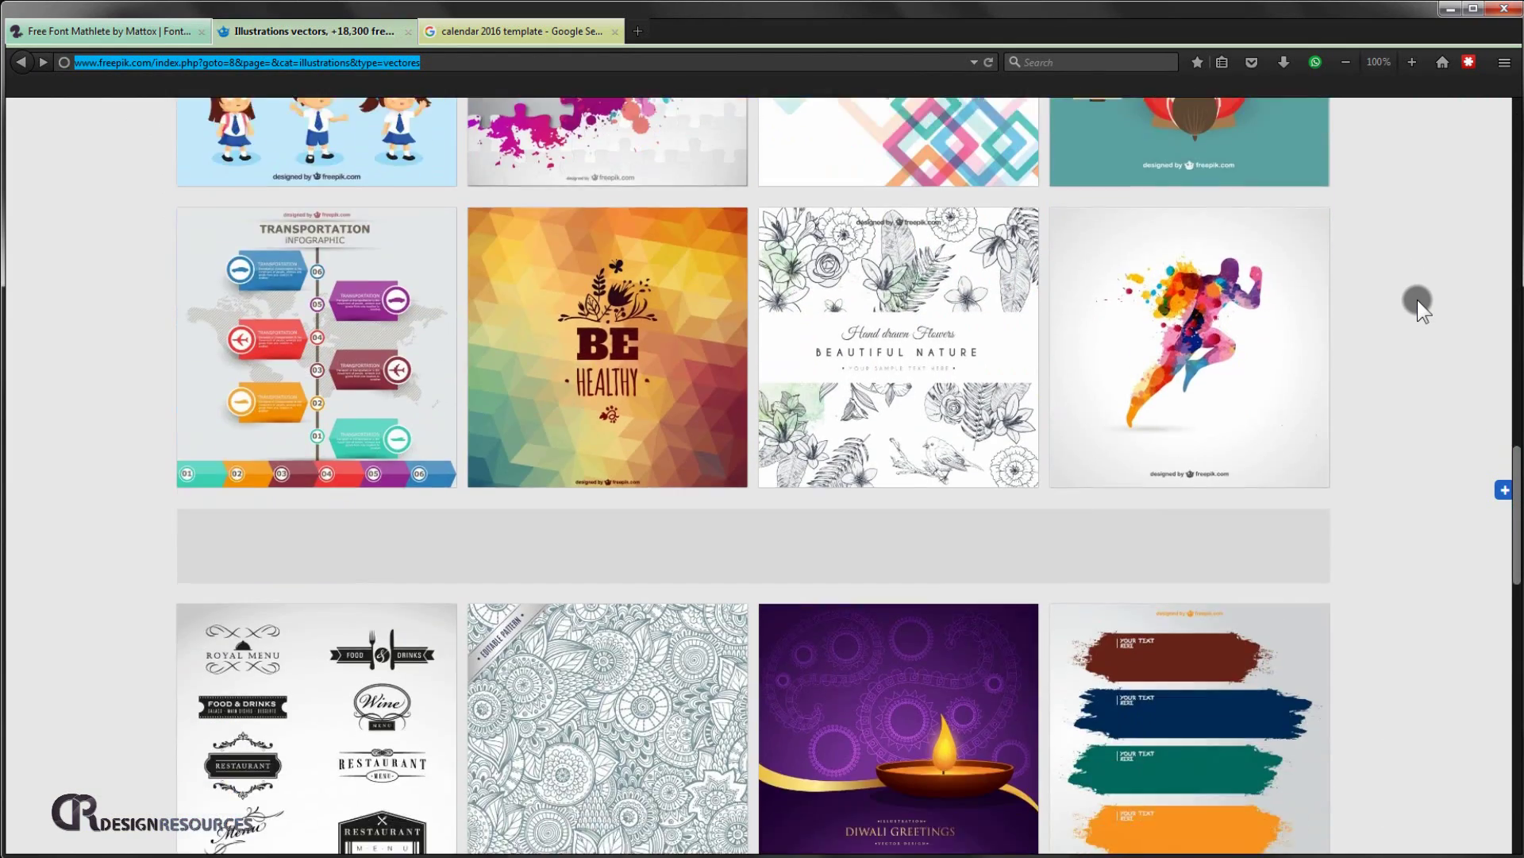
{"action": "scroll", "coordinate": [1417, 299], "scroll_direction": "down", "scroll_amount": 8}
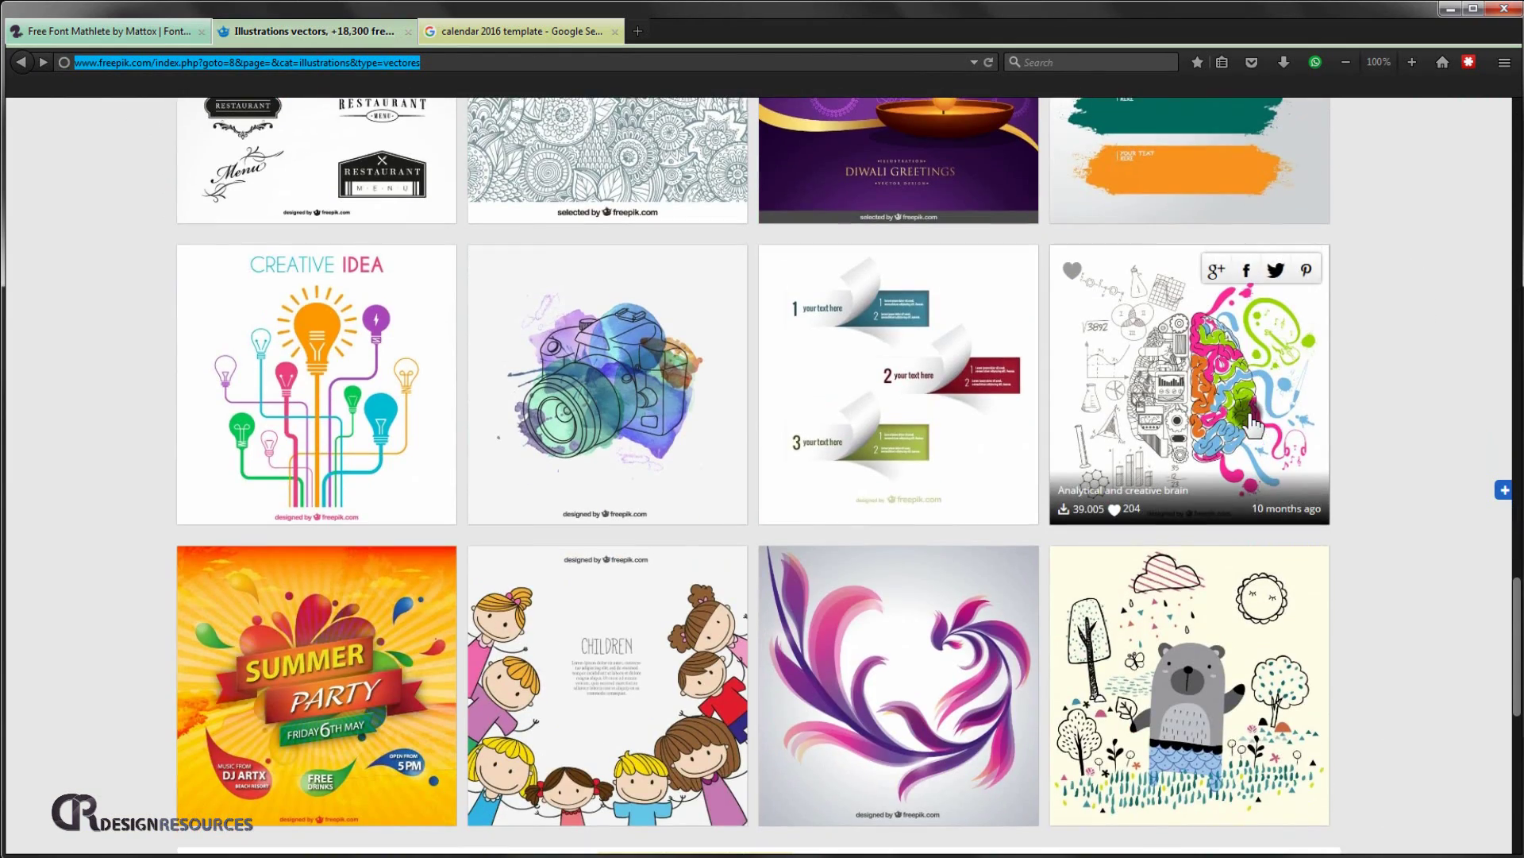
{"action": "left_click", "coordinate": [1252, 419]}
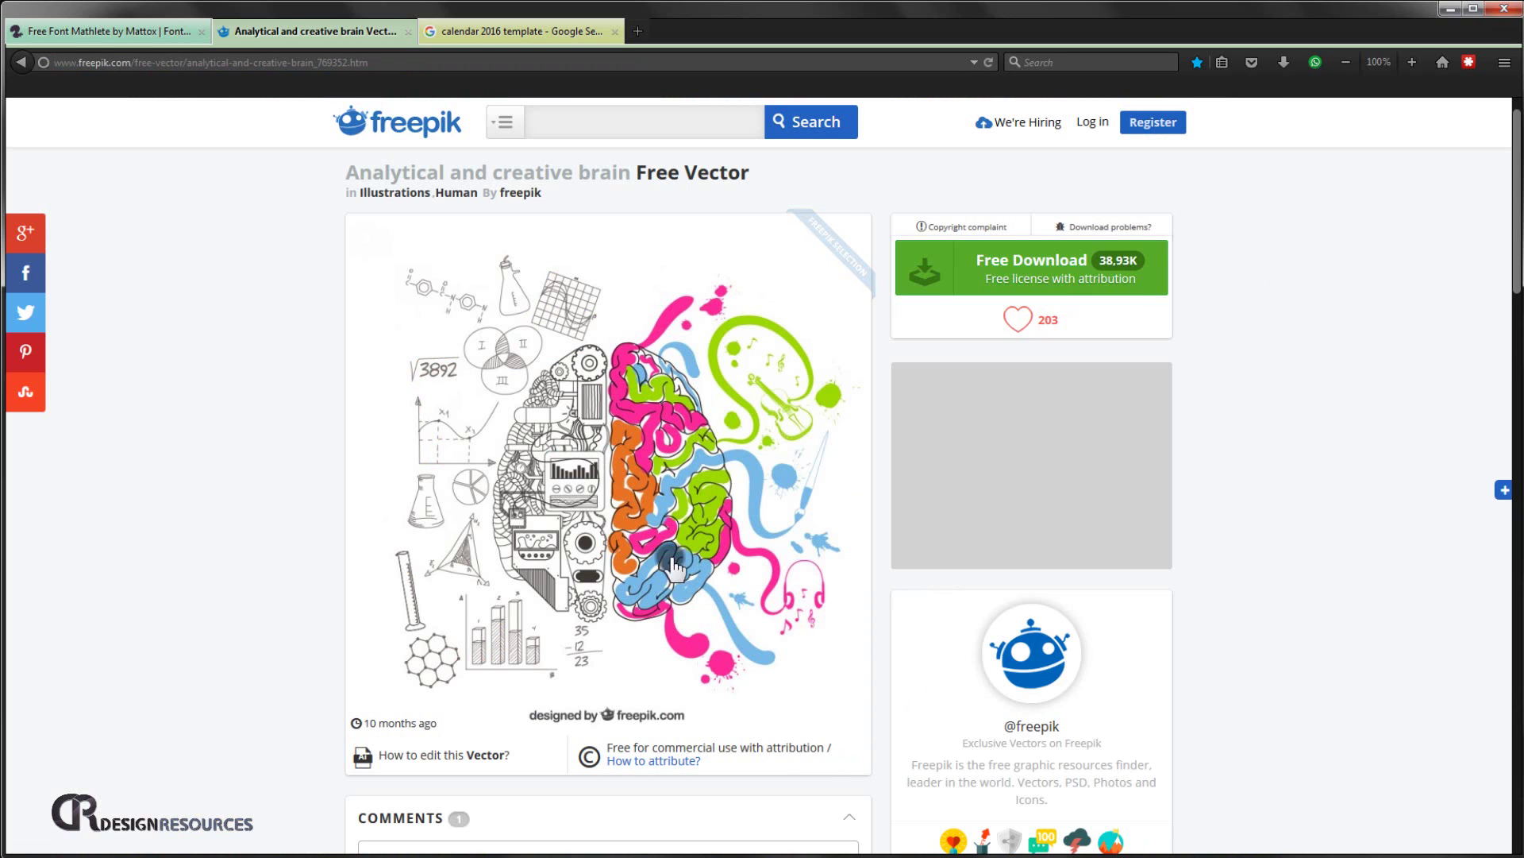
{"action": "left_click", "coordinate": [486, 32]}
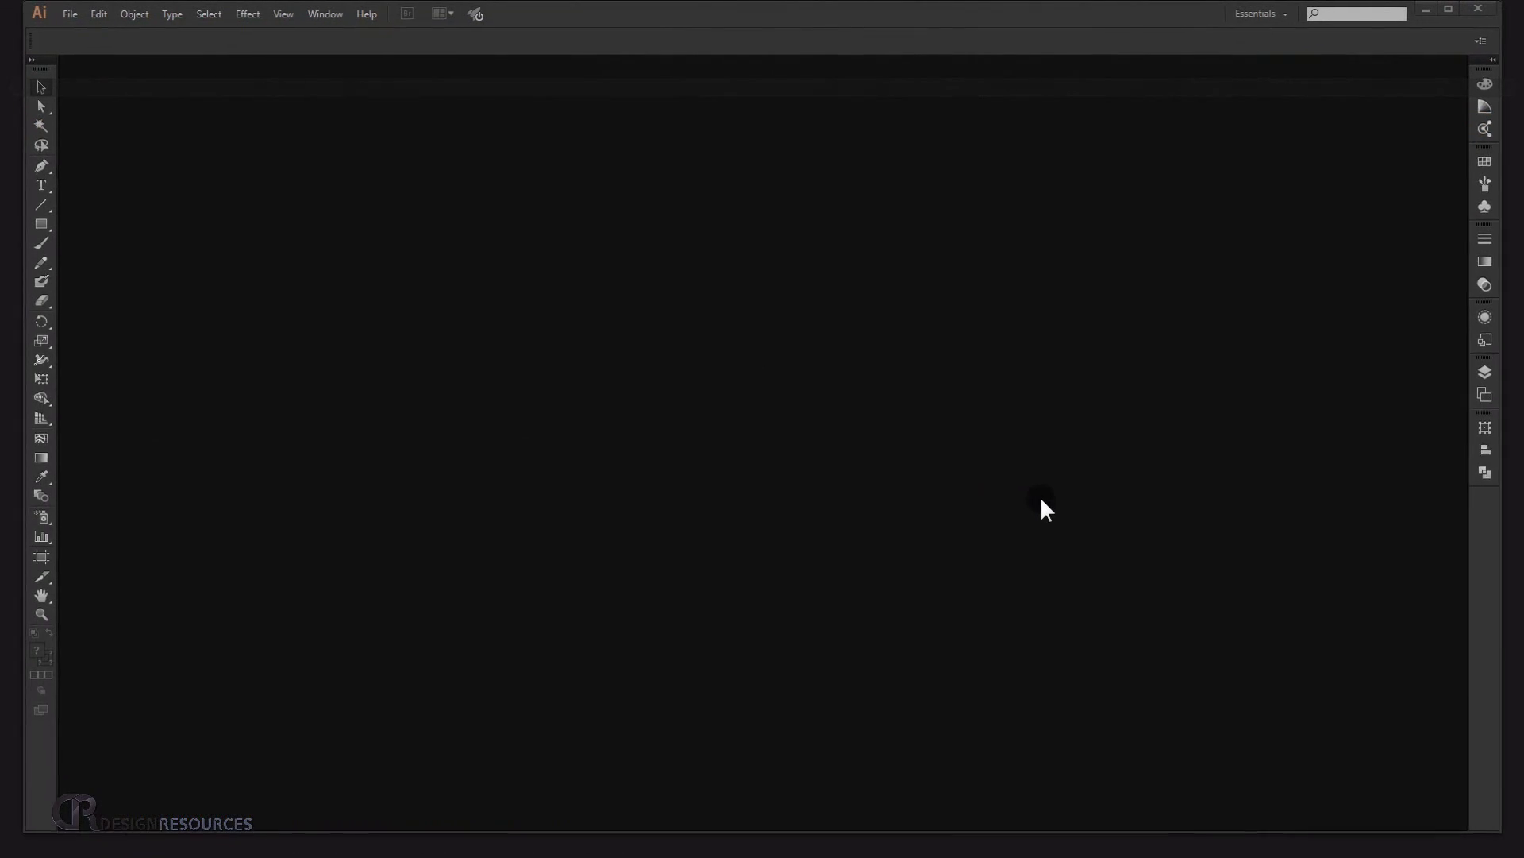
Switch to Illustrator and start a new A3 document with a 0.125 in bleed
{"action": "left_click", "coordinate": [71, 21]}
{"action": "left_click", "coordinate": [63, 49]}
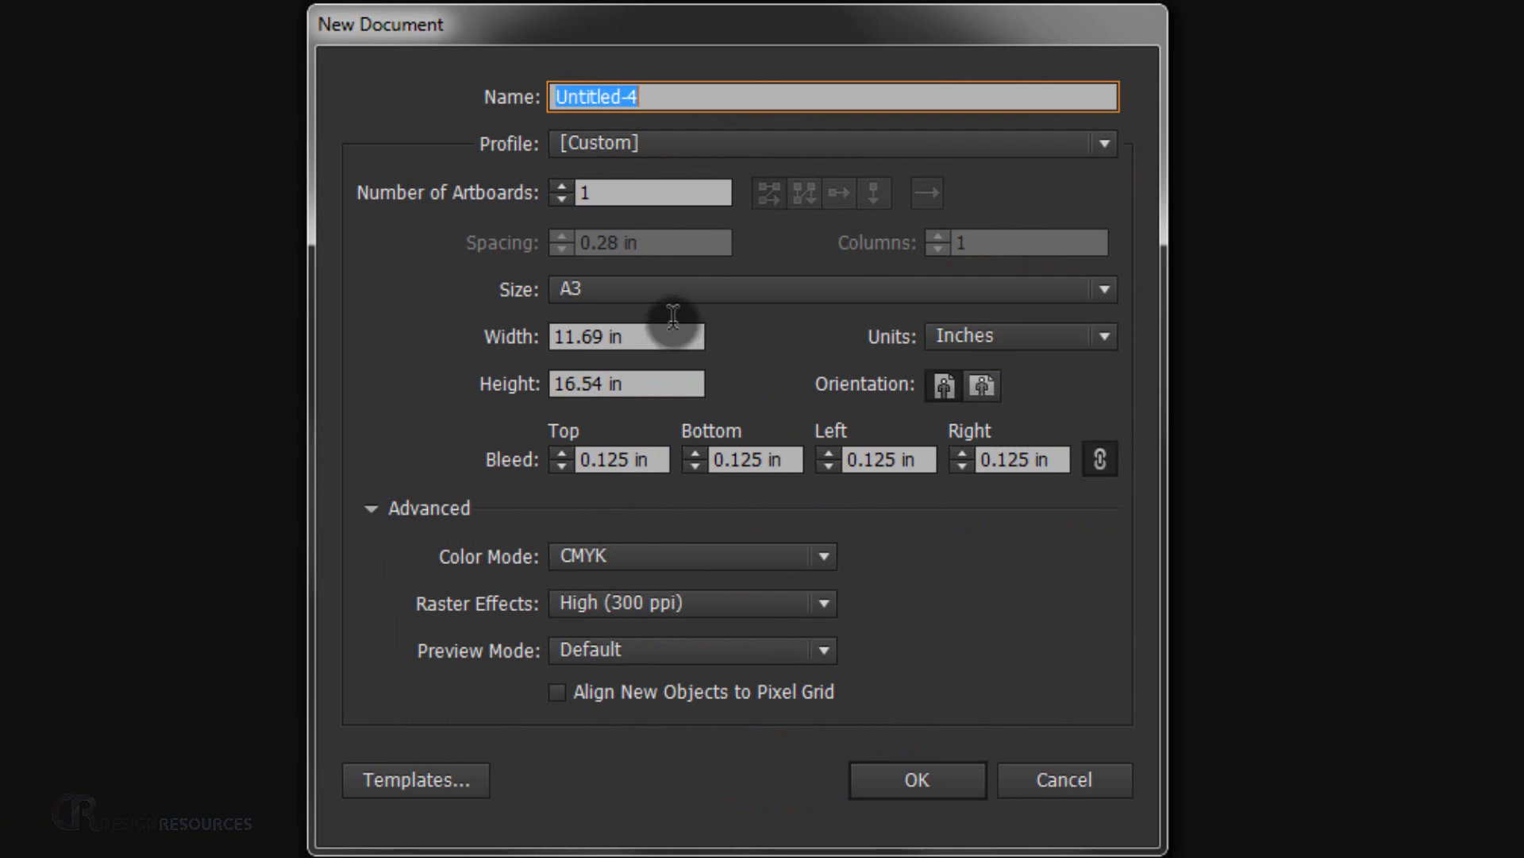
{"action": "left_click", "coordinate": [717, 289]}
{"action": "left_click", "coordinate": [645, 495]}
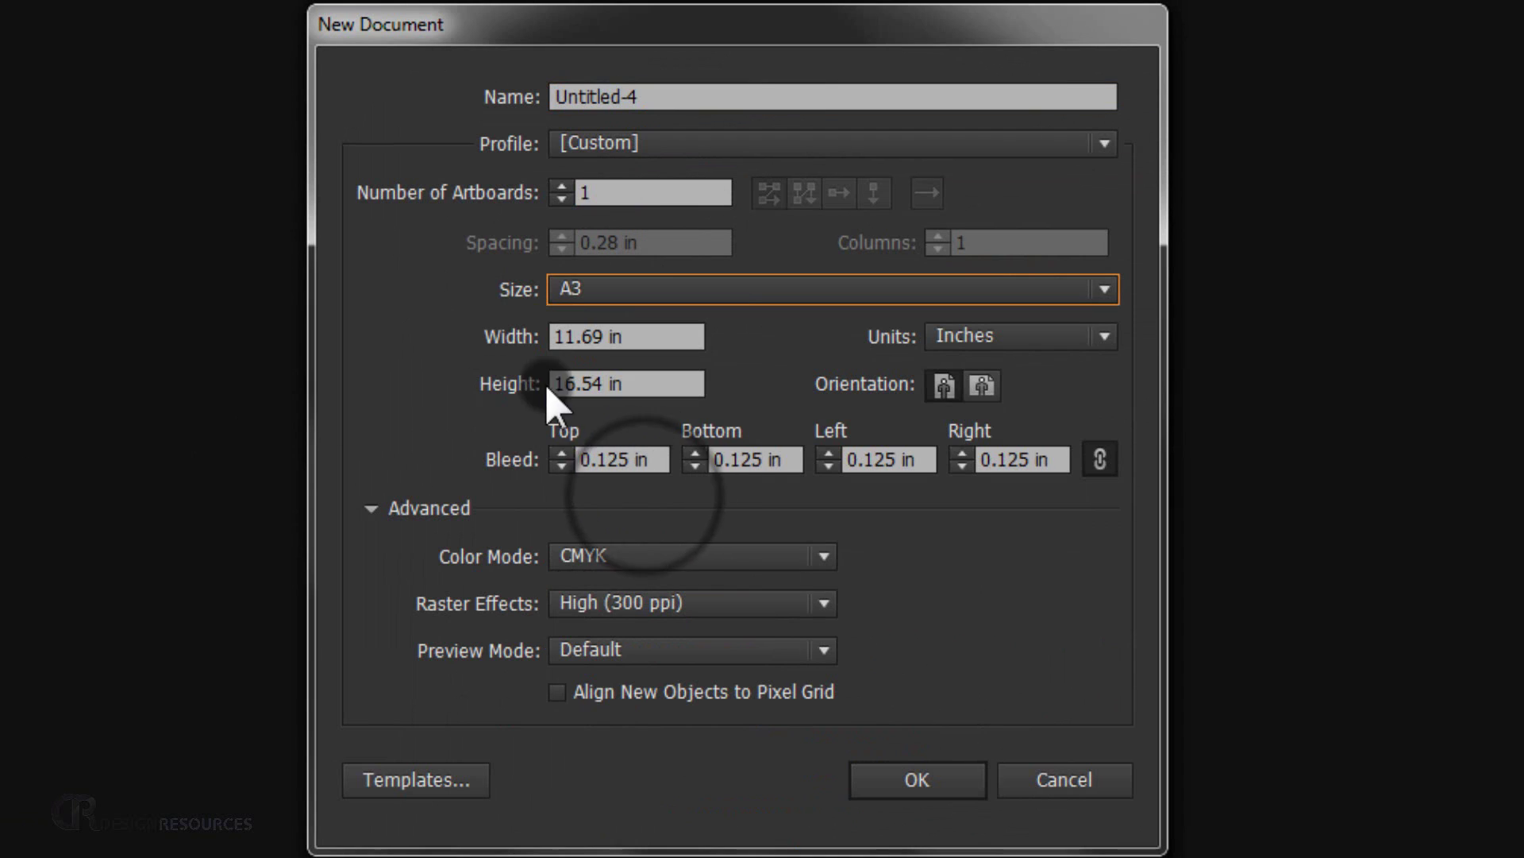
{"action": "double_click", "coordinate": [649, 458]}
{"action": "type", "text": "0.125"}
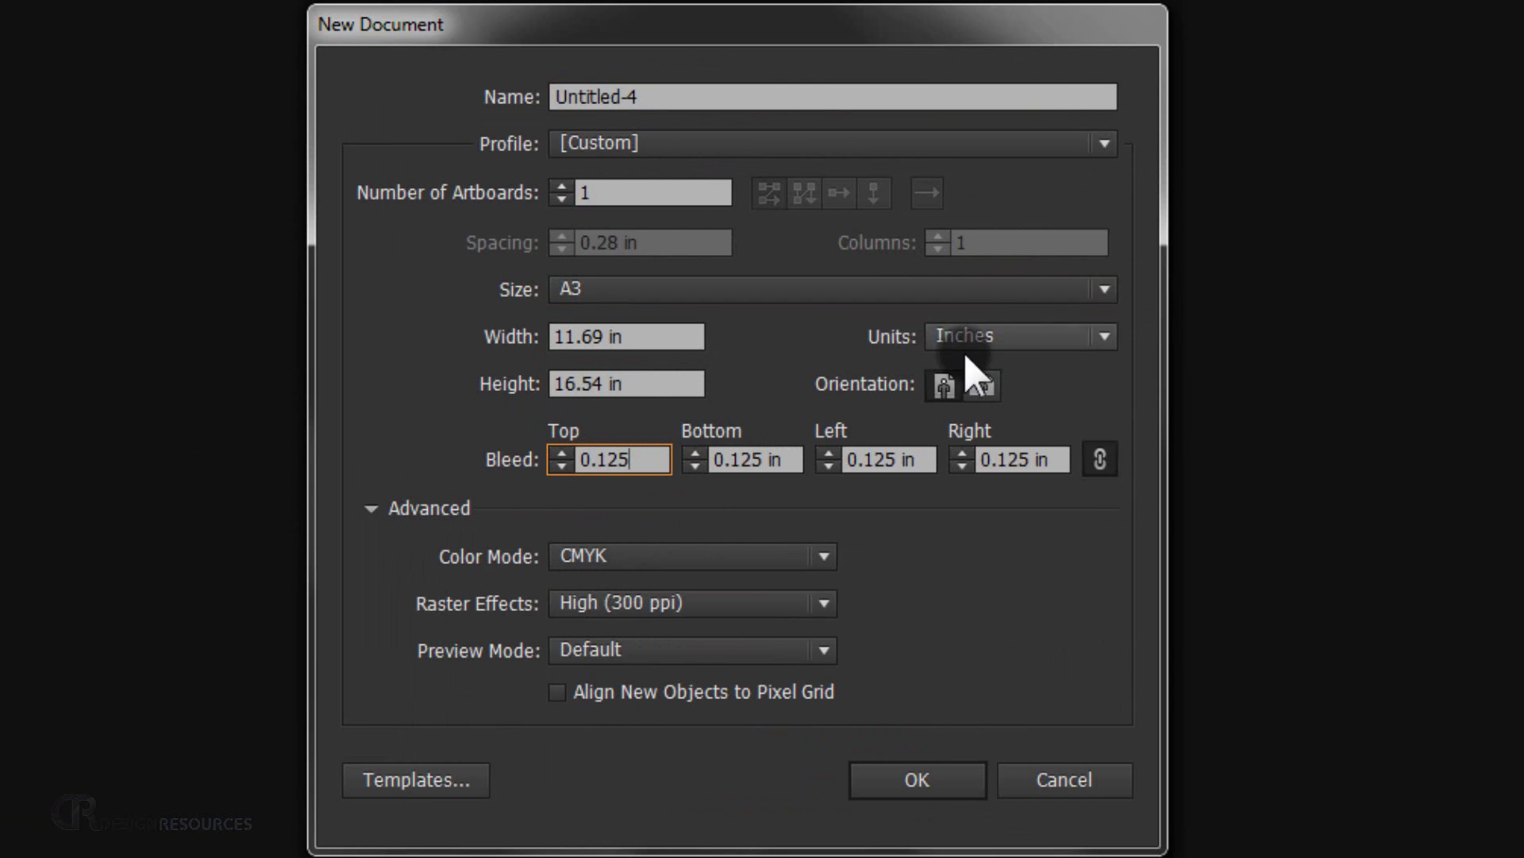
Set portrait orientation and CMYK color mode, and create the document
{"action": "left_click", "coordinate": [944, 384]}
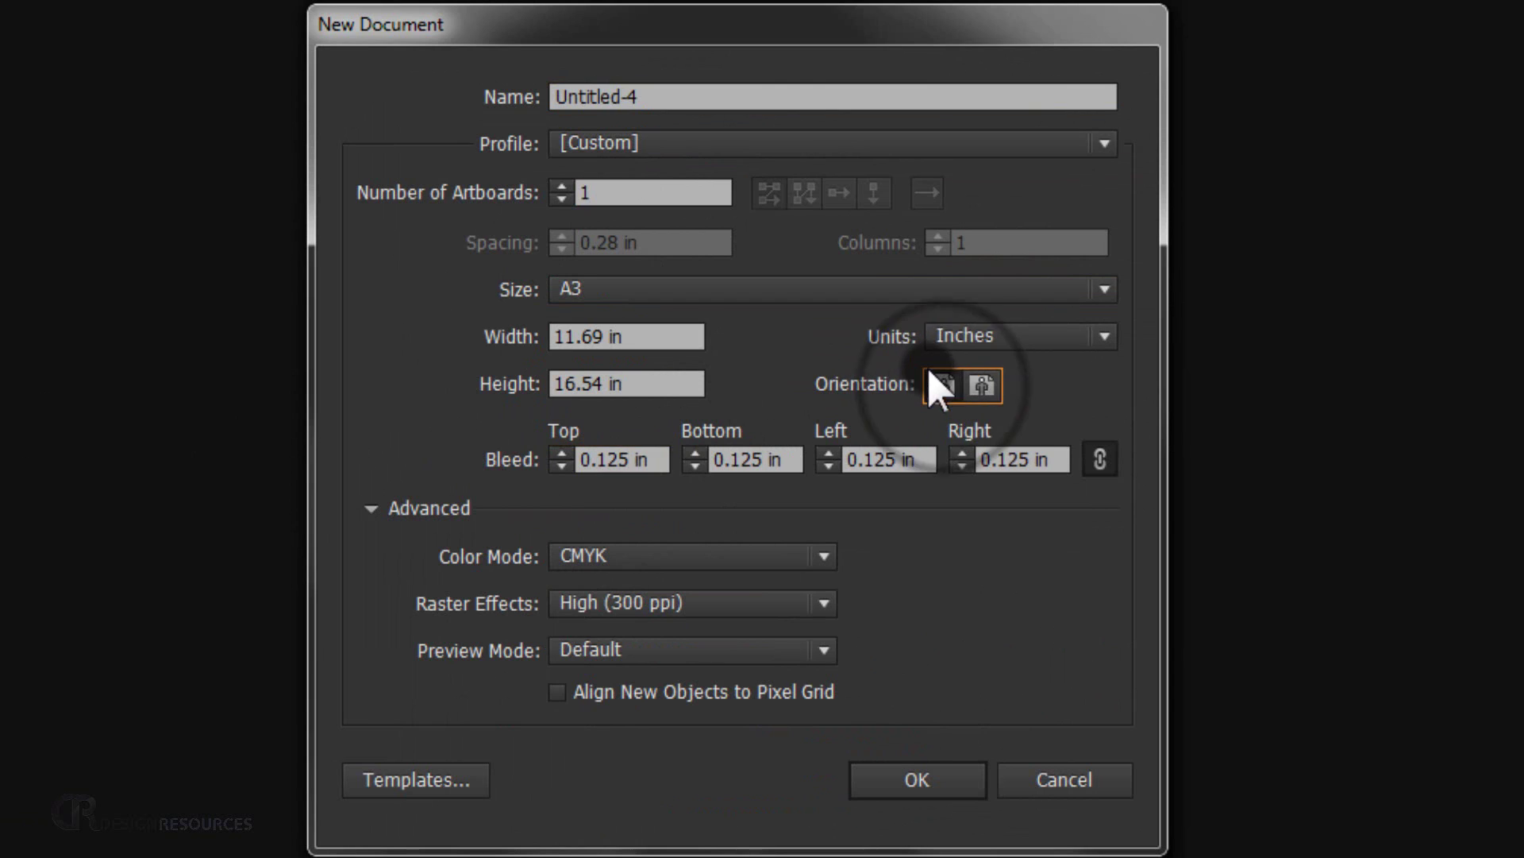
{"action": "left_click", "coordinate": [628, 556]}
{"action": "left_click", "coordinate": [656, 588]}
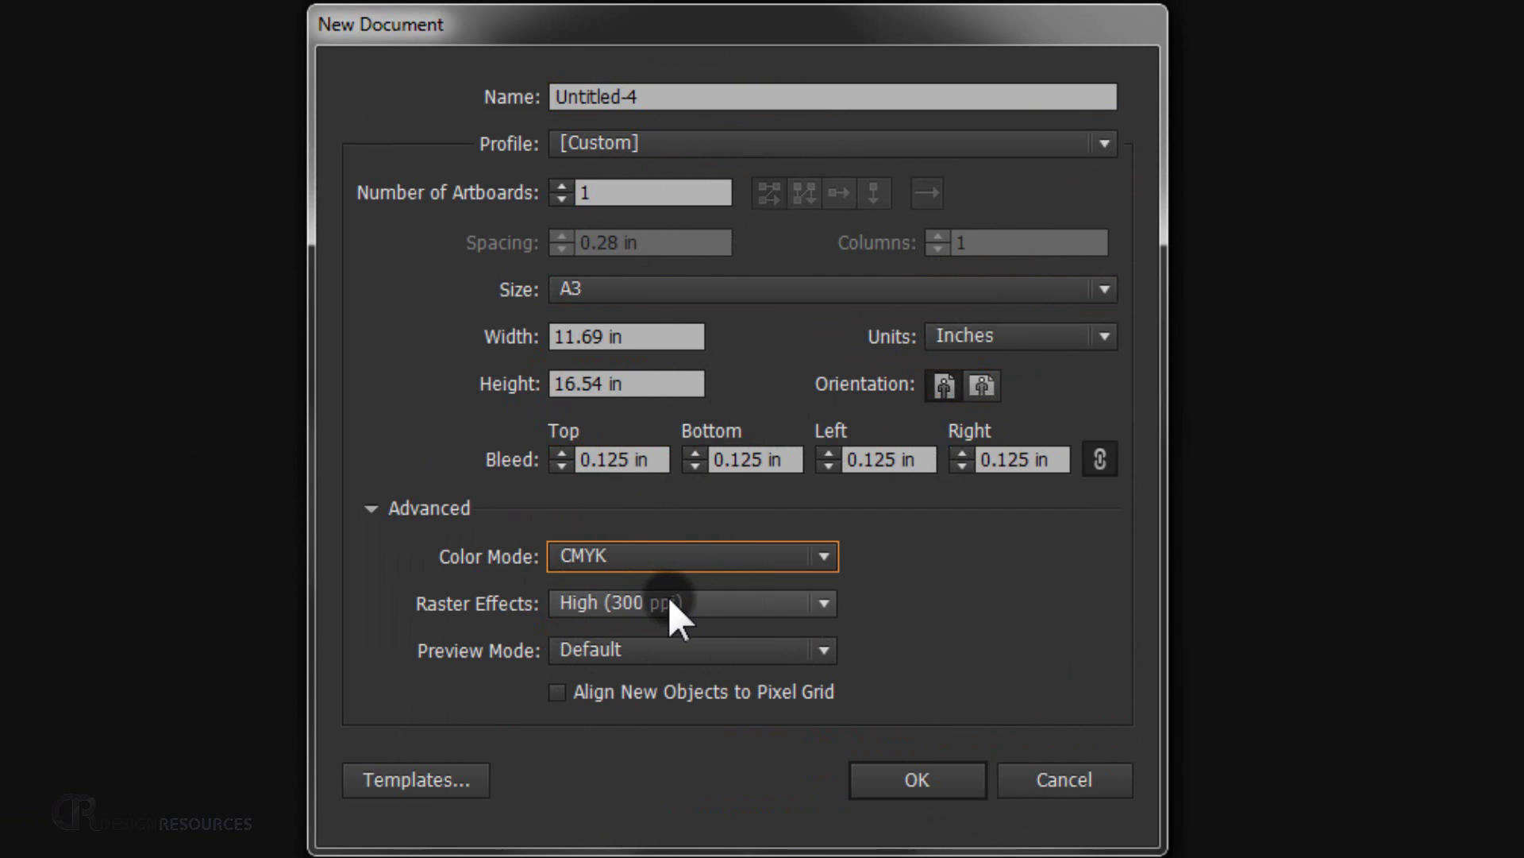
{"action": "left_click", "coordinate": [945, 784]}
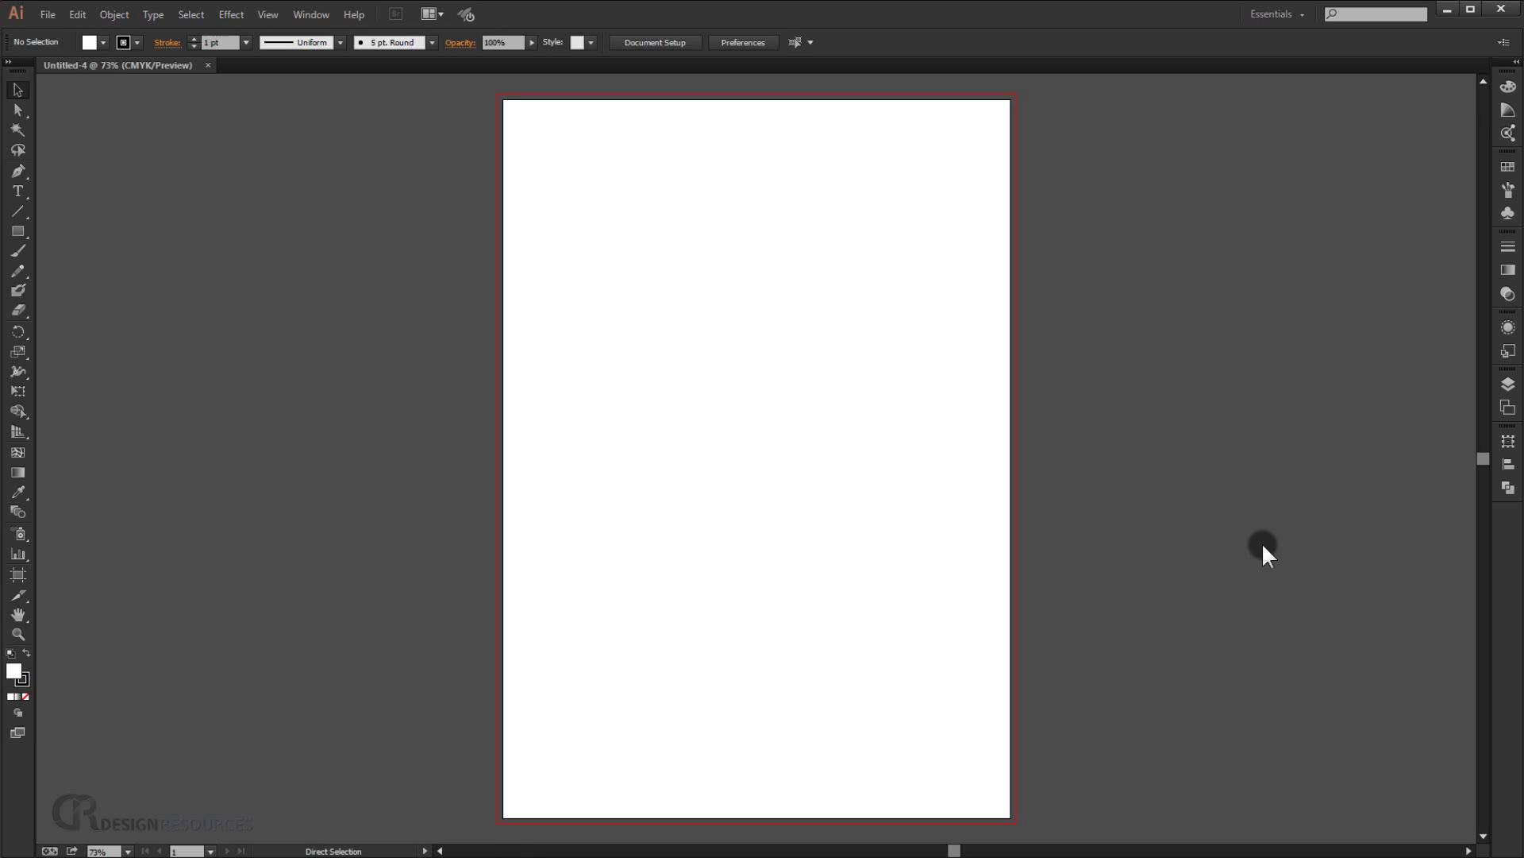
Draw a 0.25 × 0.25 in square in the upper part of the artboard
{"action": "key", "text": "ctrl+0"}
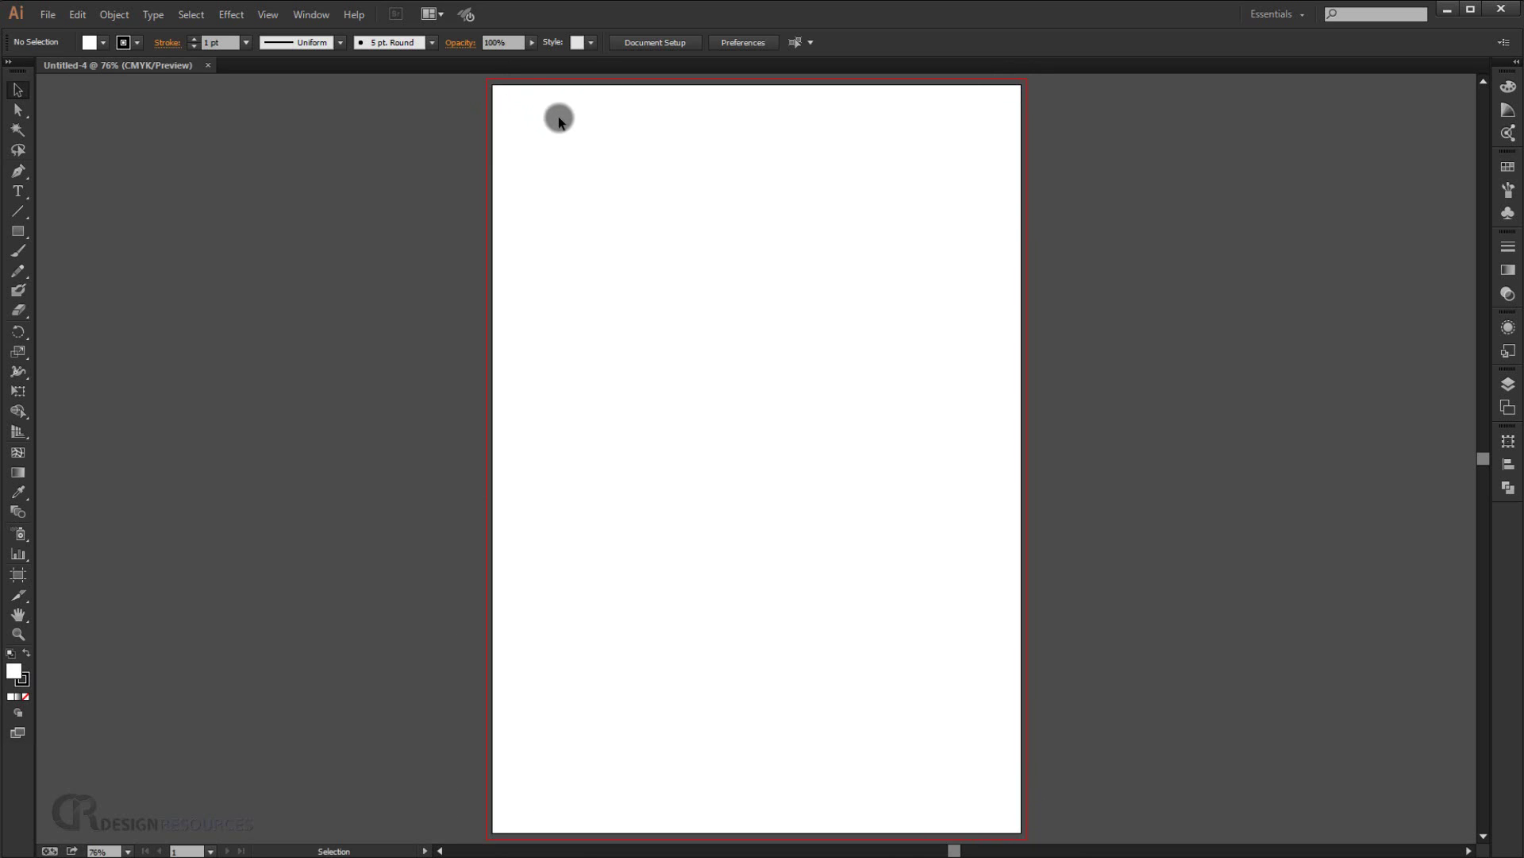
{"action": "left_click_drag", "start_coordinate": [17, 231], "coordinate": [82, 231]}
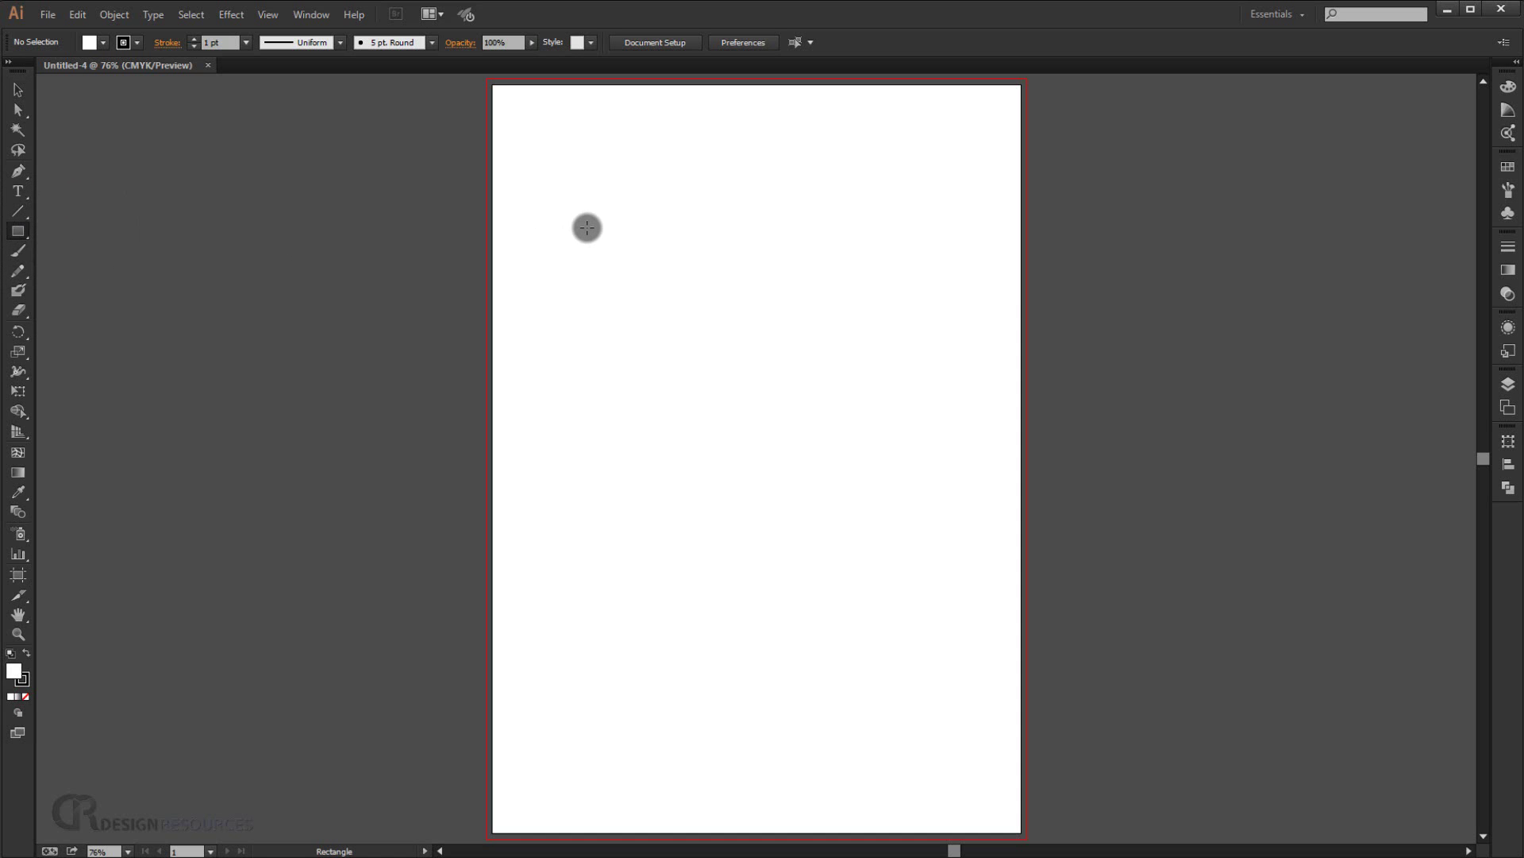
{"action": "left_click", "coordinate": [628, 180]}
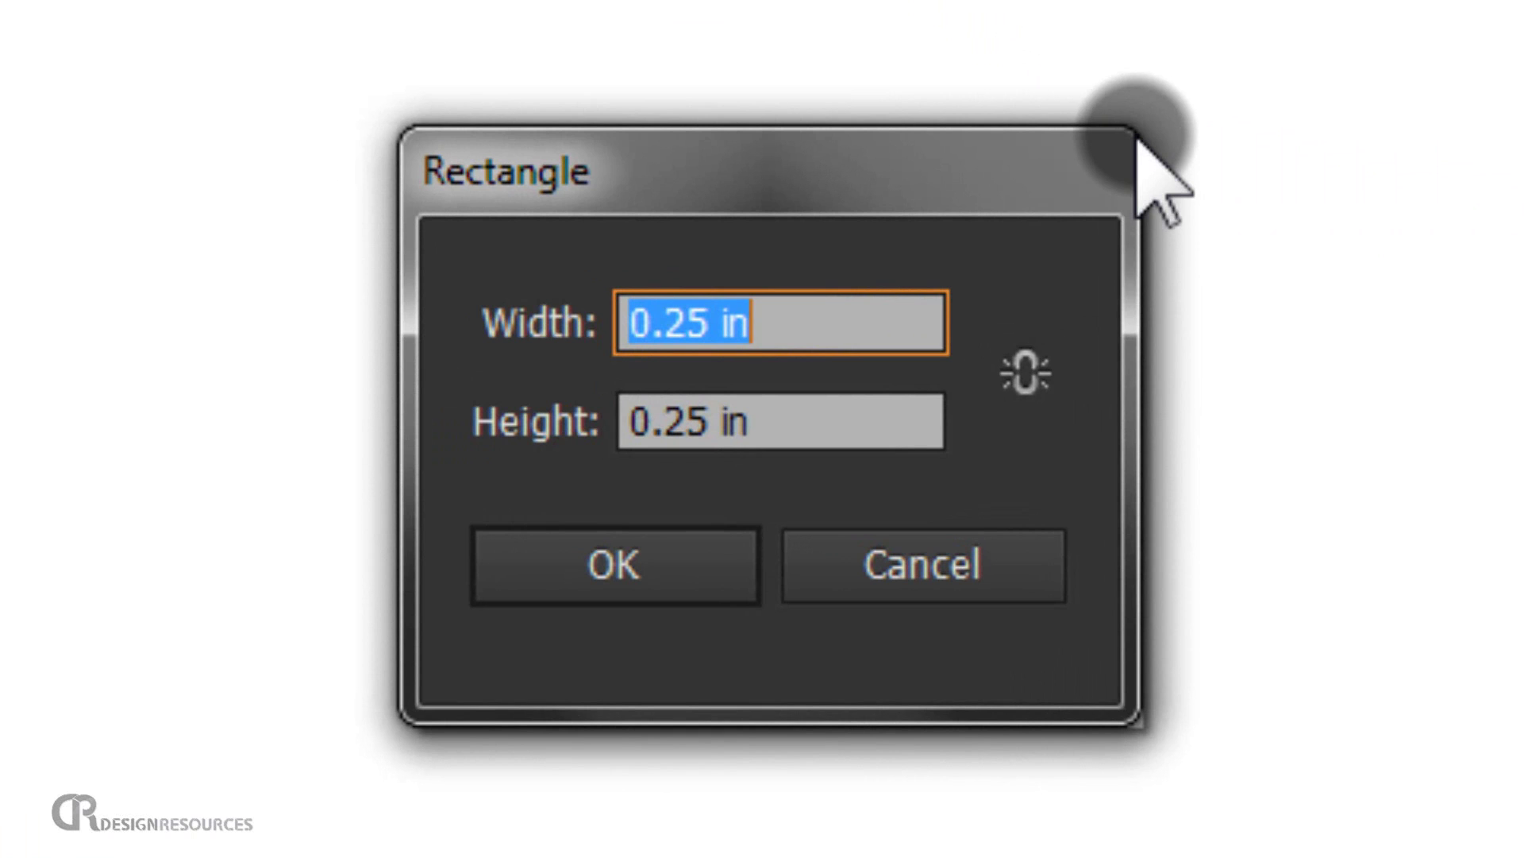
{"action": "left_click", "coordinate": [616, 583]}
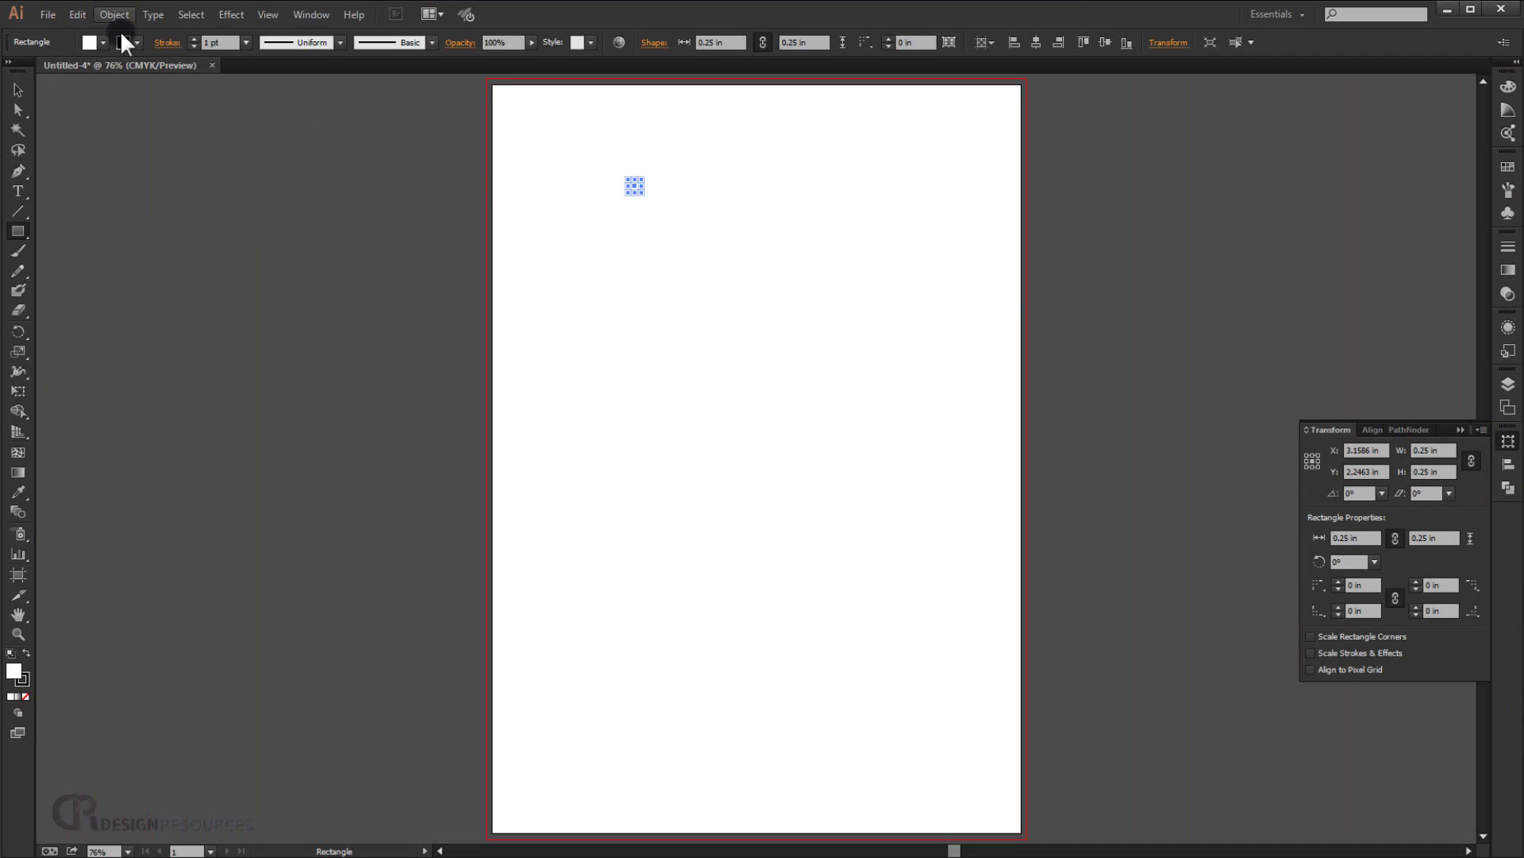
Remove the square's stroke and fill it with black
{"action": "left_click", "coordinate": [127, 40]}
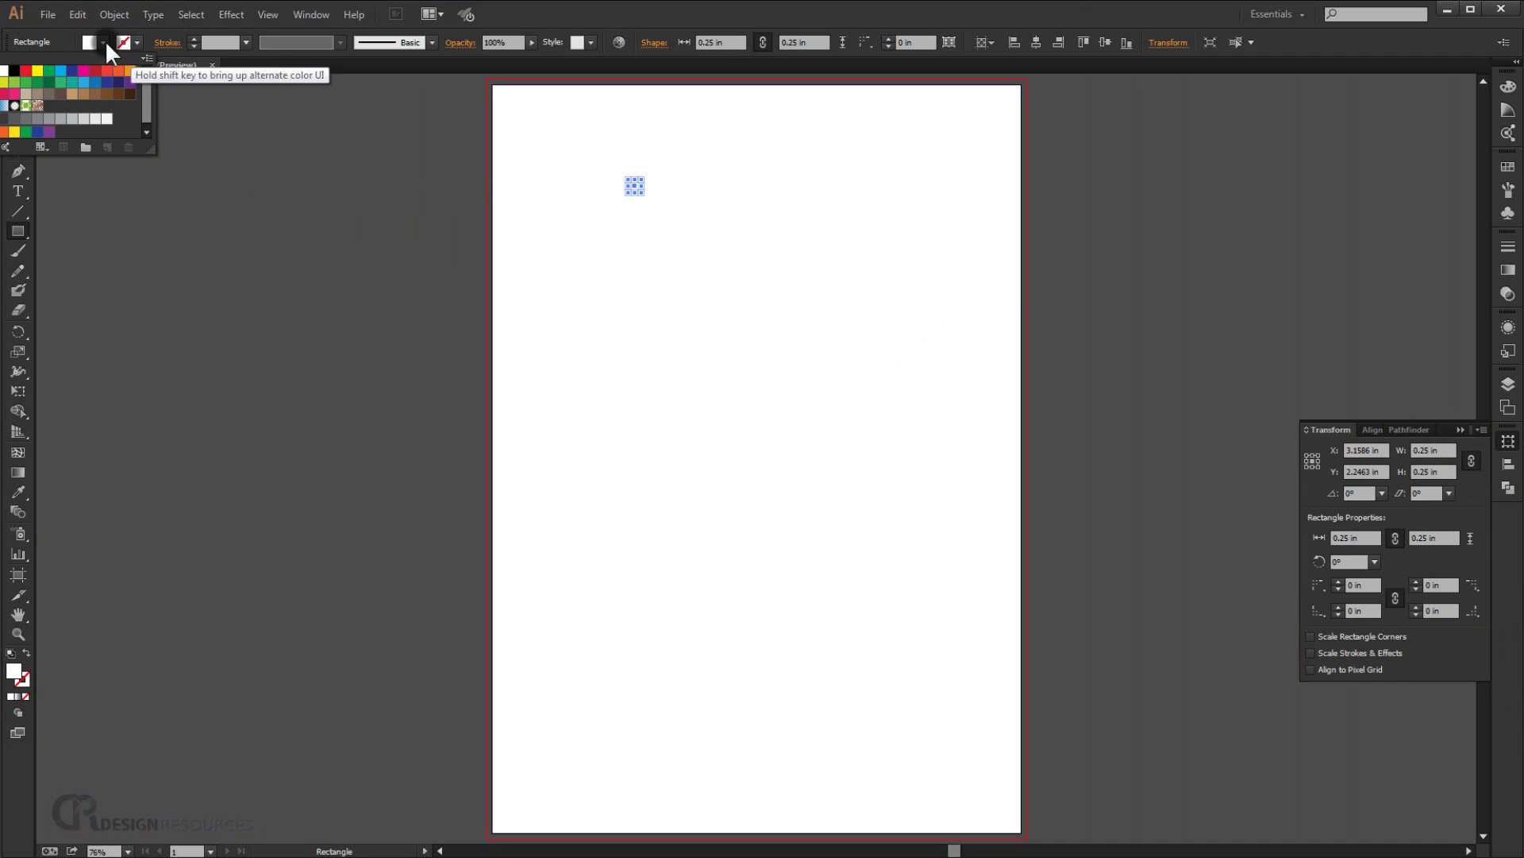
{"action": "left_click", "coordinate": [121, 41]}
{"action": "left_click", "coordinate": [120, 41]}
{"action": "left_click", "coordinate": [6, 70]}
{"action": "left_click", "coordinate": [14, 69]}
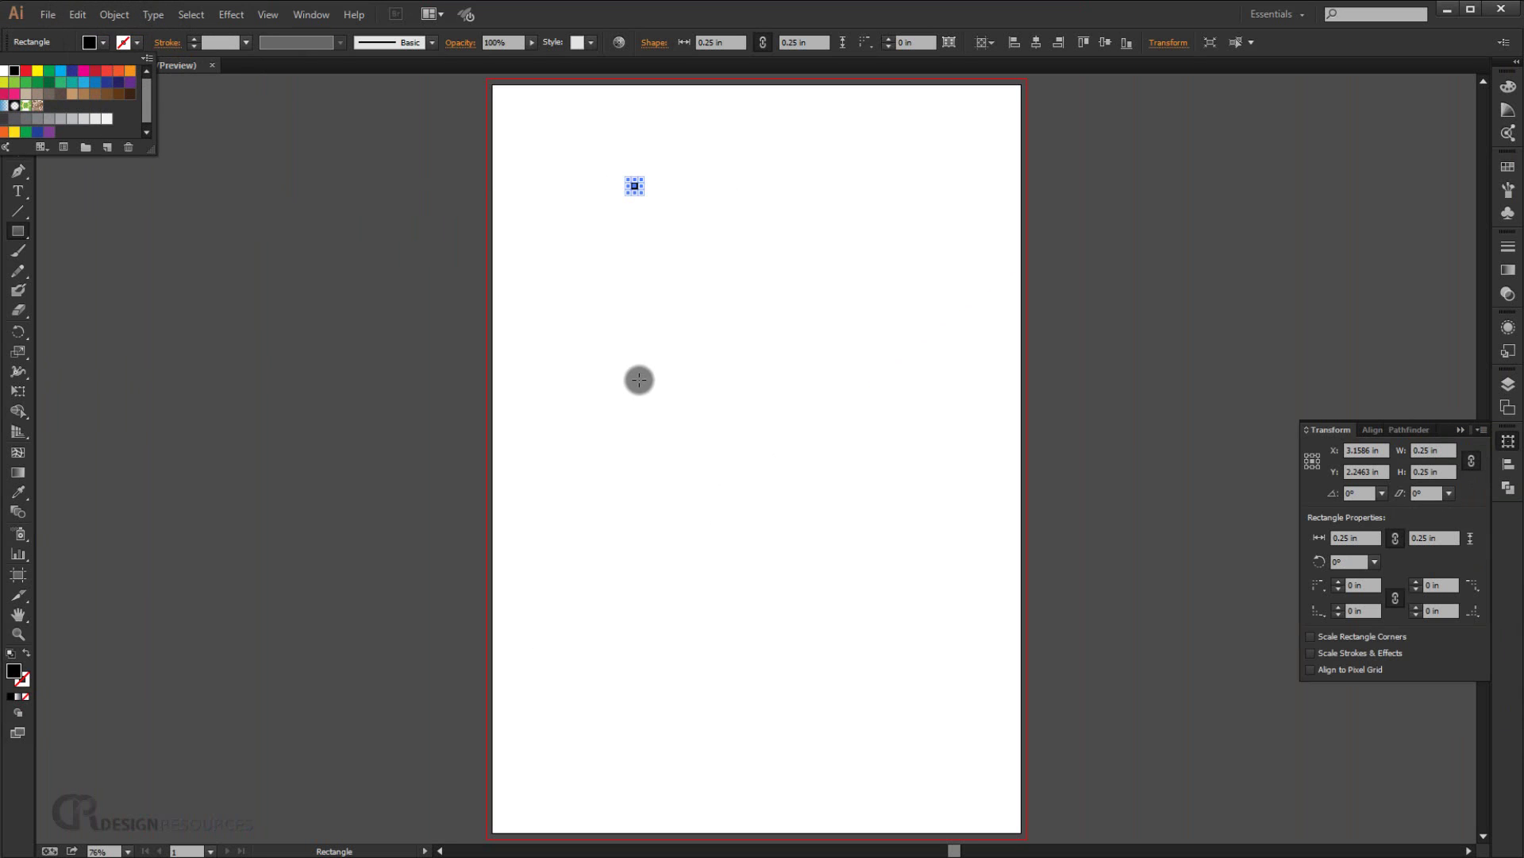
{"action": "left_click", "coordinate": [714, 316]}
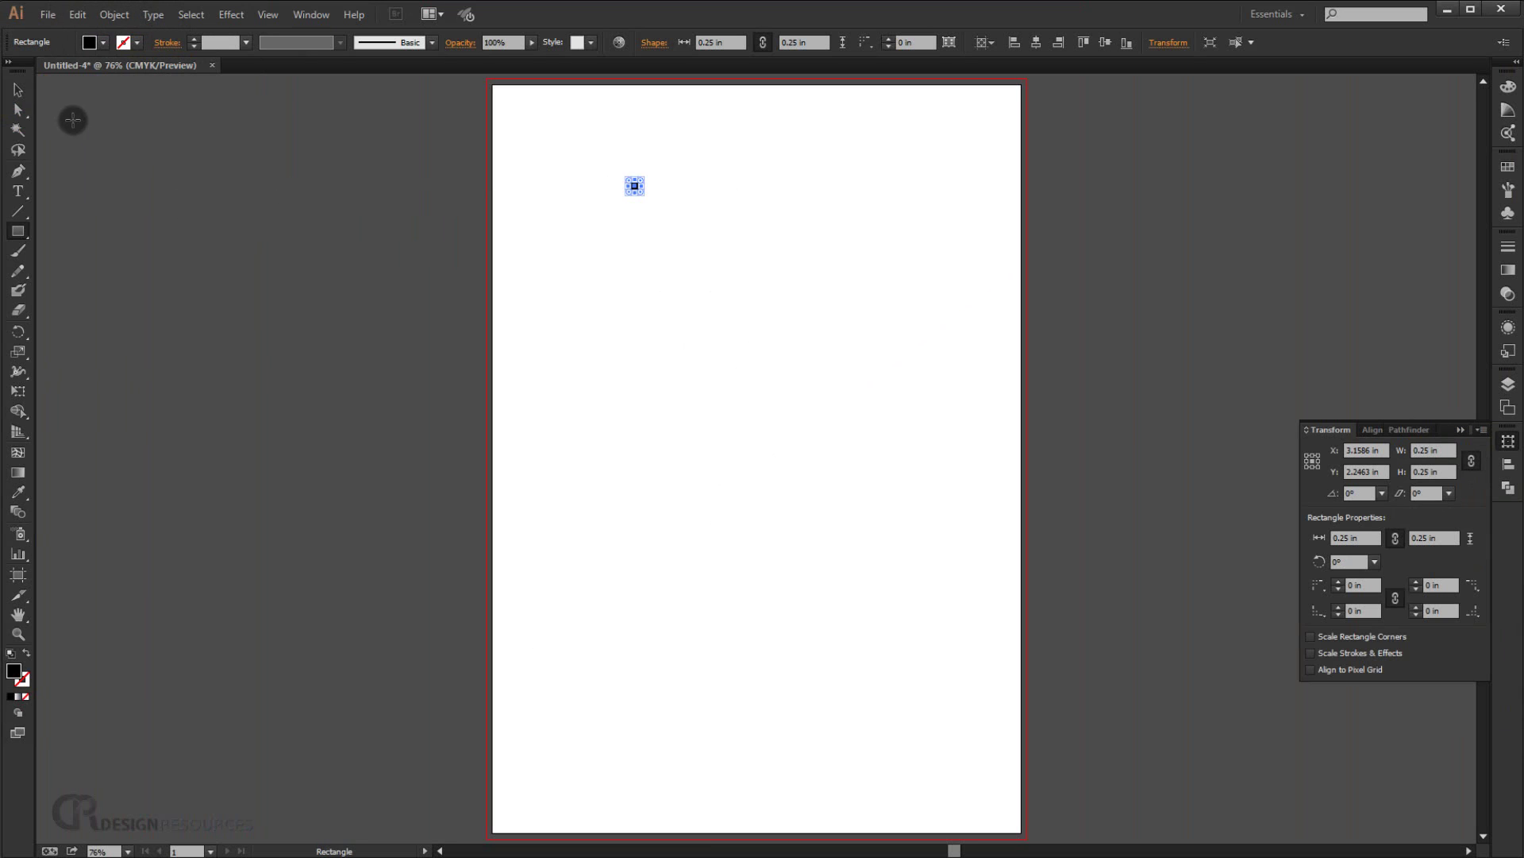
Move the black square into the artboard's top-left corner, flush with both edges
{"action": "left_click", "coordinate": [17, 89]}
{"action": "left_click", "coordinate": [732, 206]}
{"action": "scroll", "coordinate": [653, 173], "scroll_direction": "up", "scroll_amount": 1}
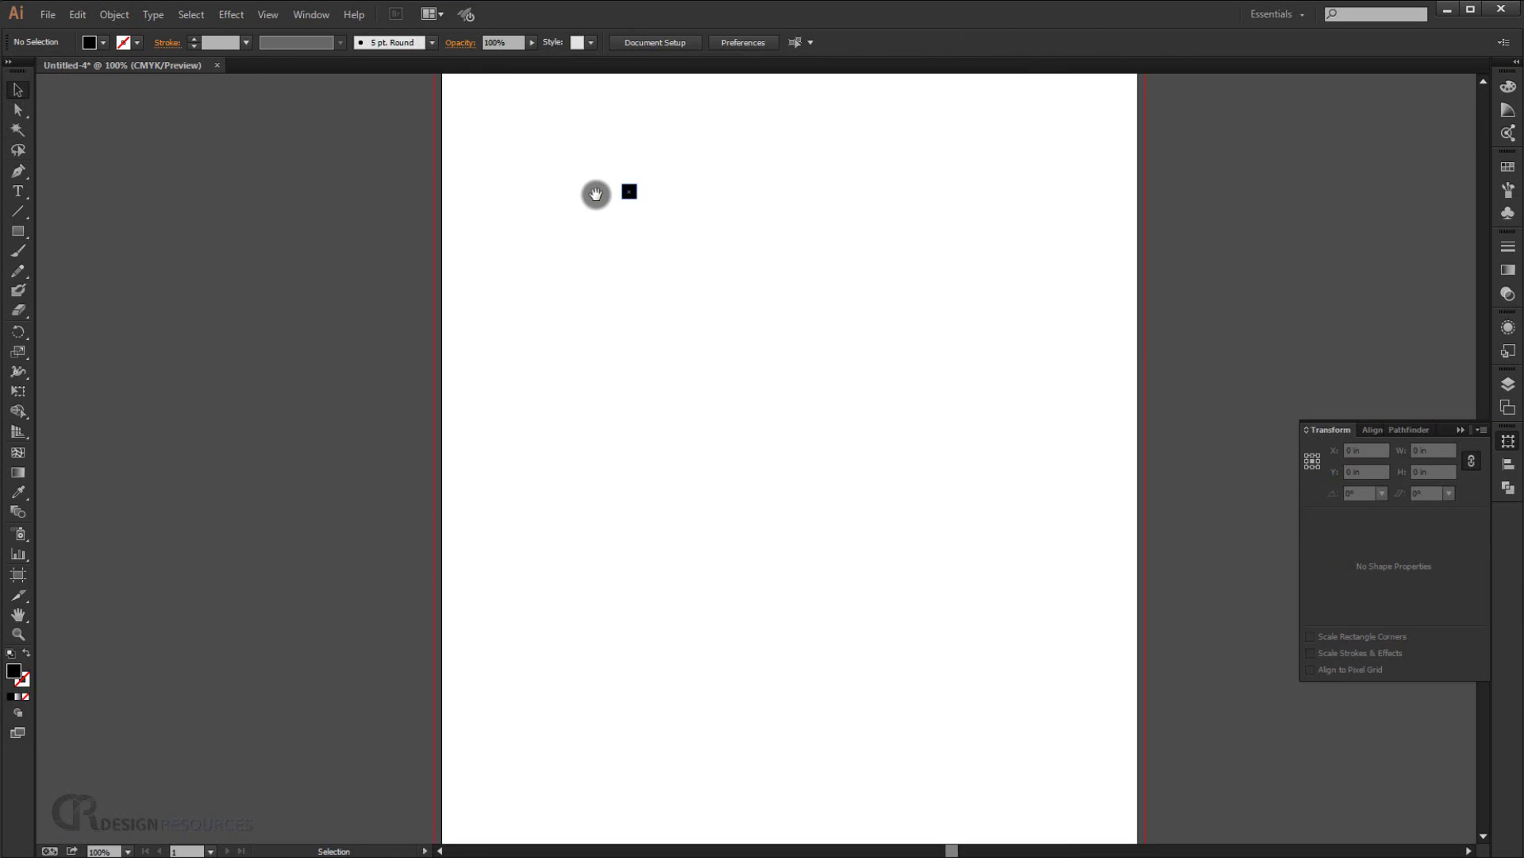
{"action": "left_click_drag", "start_coordinate": [595, 191], "coordinate": [762, 422]}
{"action": "scroll", "coordinate": [840, 473], "scroll_direction": "up", "scroll_amount": 2}
{"action": "left_click_drag", "start_coordinate": [622, 387], "coordinate": [632, 443]}
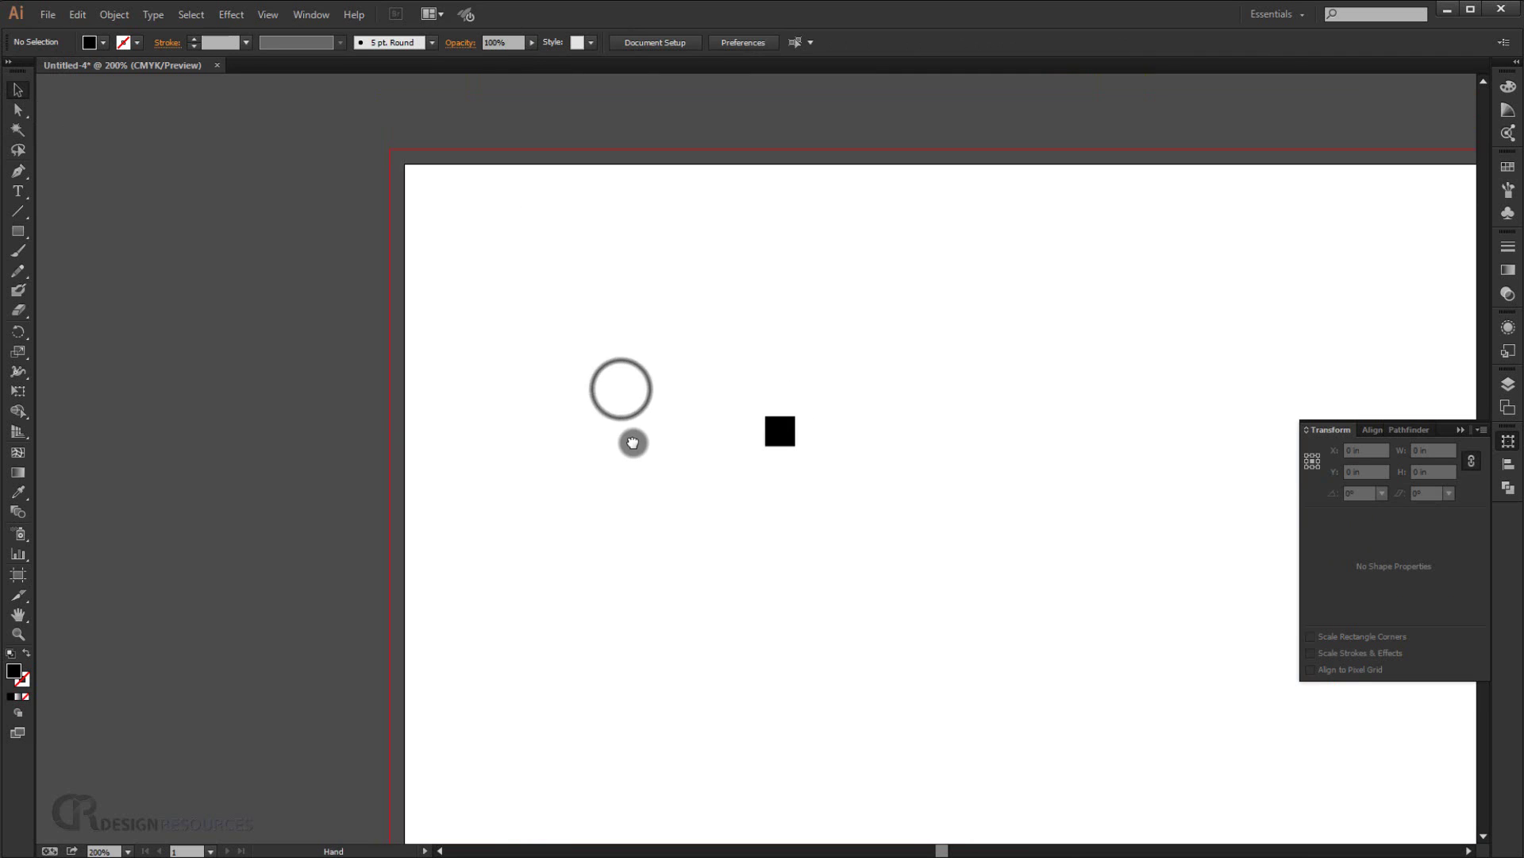
{"action": "left_click_drag", "start_coordinate": [789, 437], "coordinate": [434, 192]}
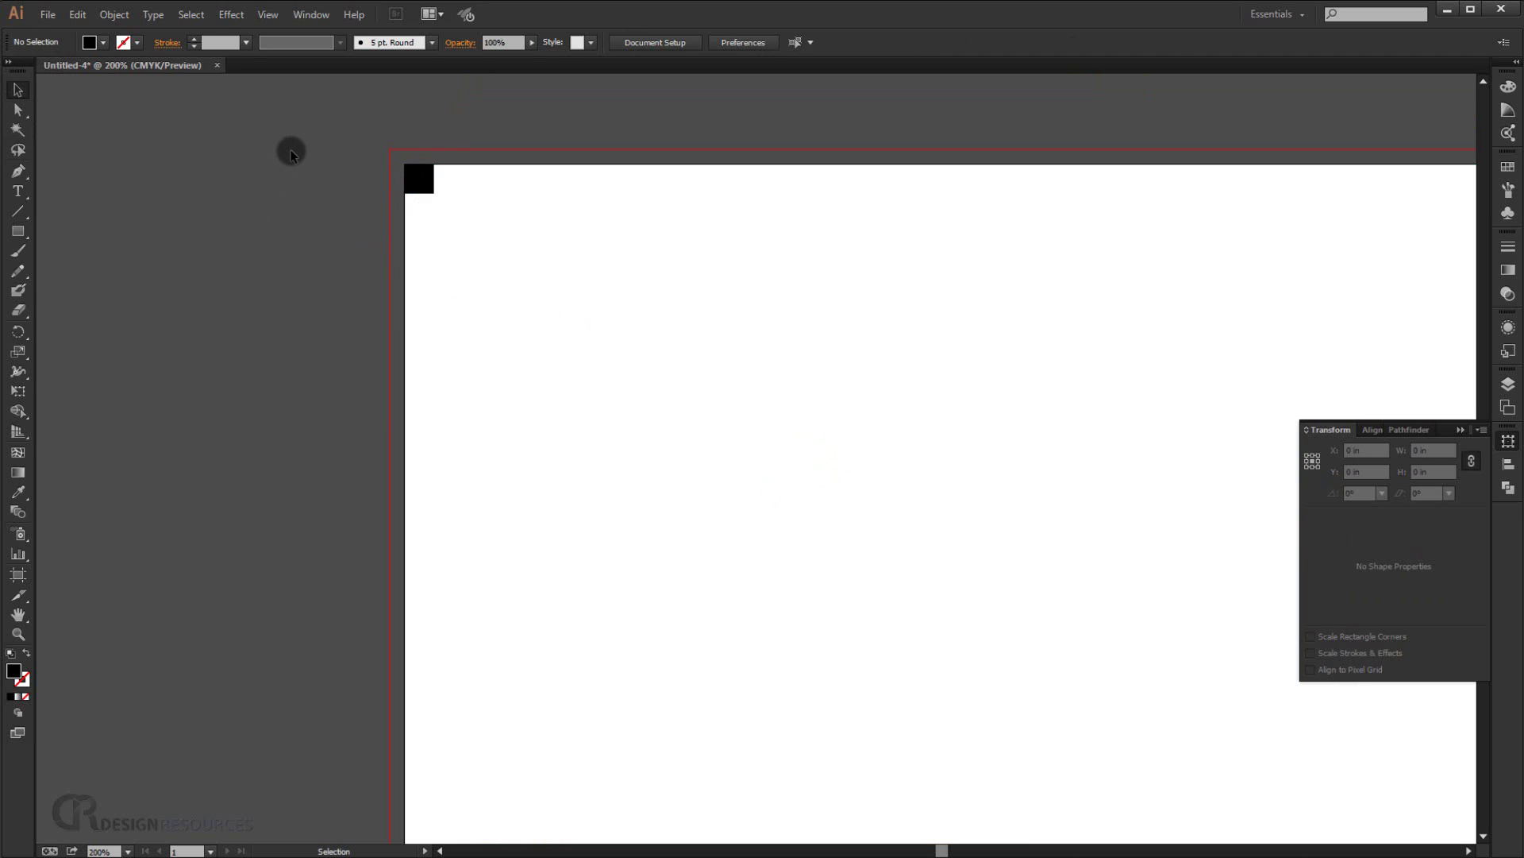
Show the rulers and place a vertical guide along the corner square's right edge and a horizontal guide along its bottom edge
{"action": "key", "text": "ctrl+r"}
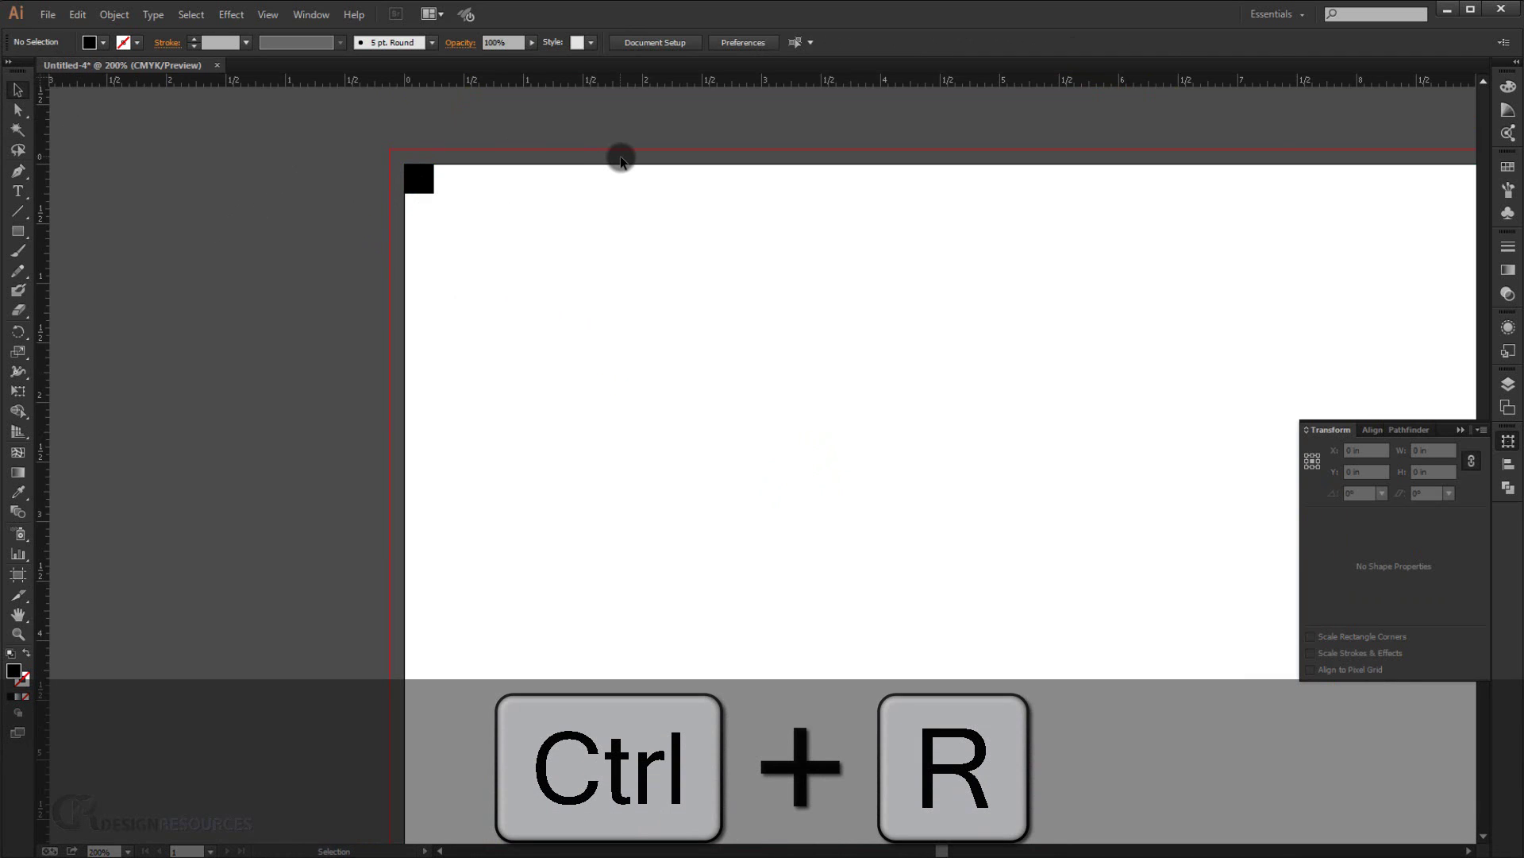
{"action": "left_click_drag", "start_coordinate": [44, 162], "coordinate": [434, 177]}
{"action": "left_click_drag", "start_coordinate": [474, 80], "coordinate": [1261, 841]}
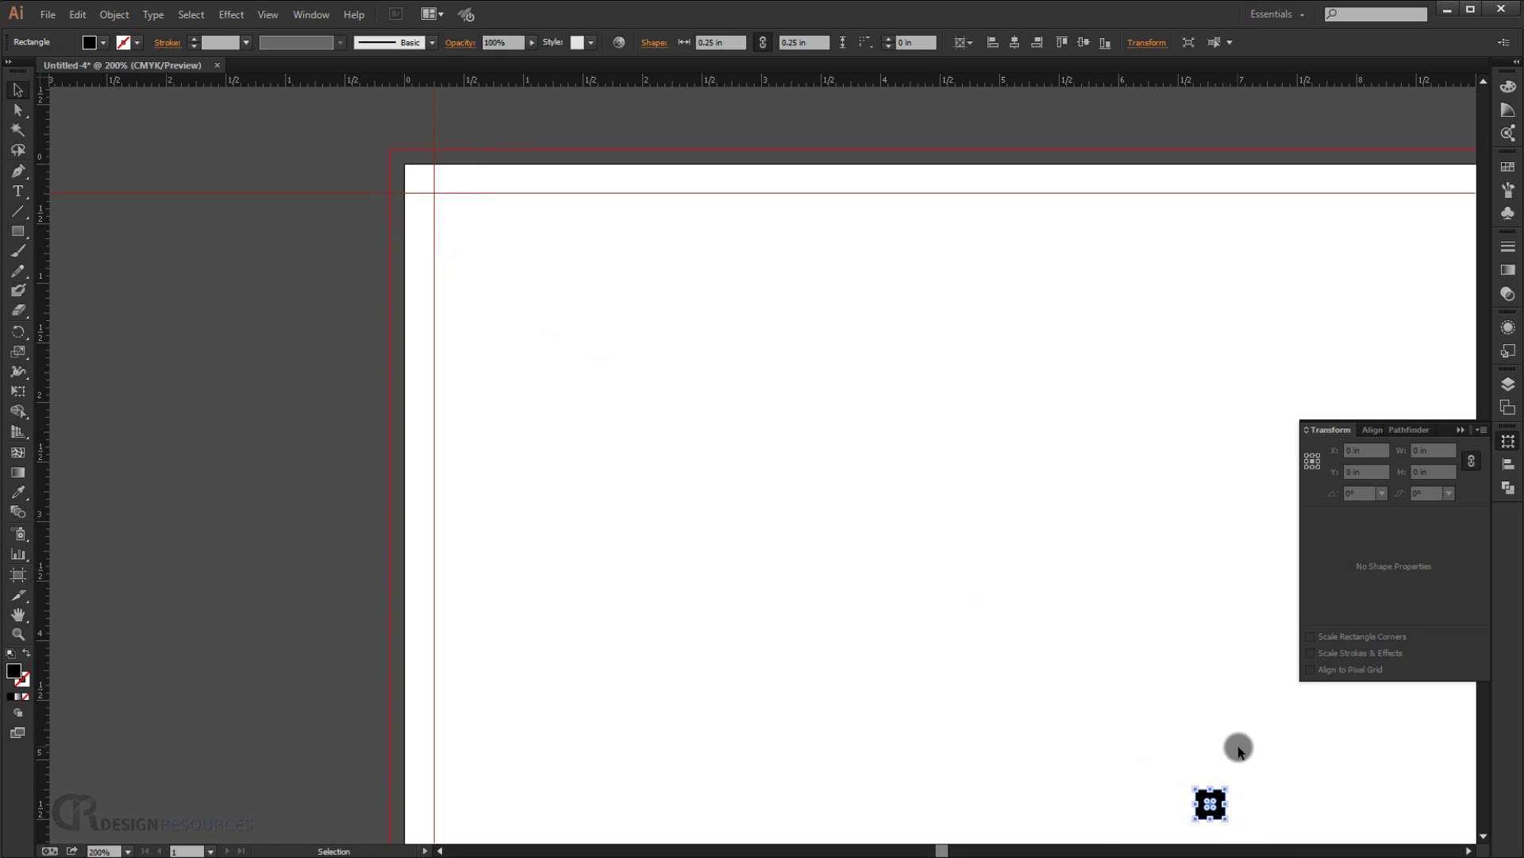
Move the black square into the artboard's bottom-right corner, flush with both edges
{"action": "scroll", "coordinate": [1235, 750], "scroll_direction": "down", "scroll_amount": 4}
{"action": "left_click_drag", "start_coordinate": [1194, 796], "coordinate": [625, 410]}
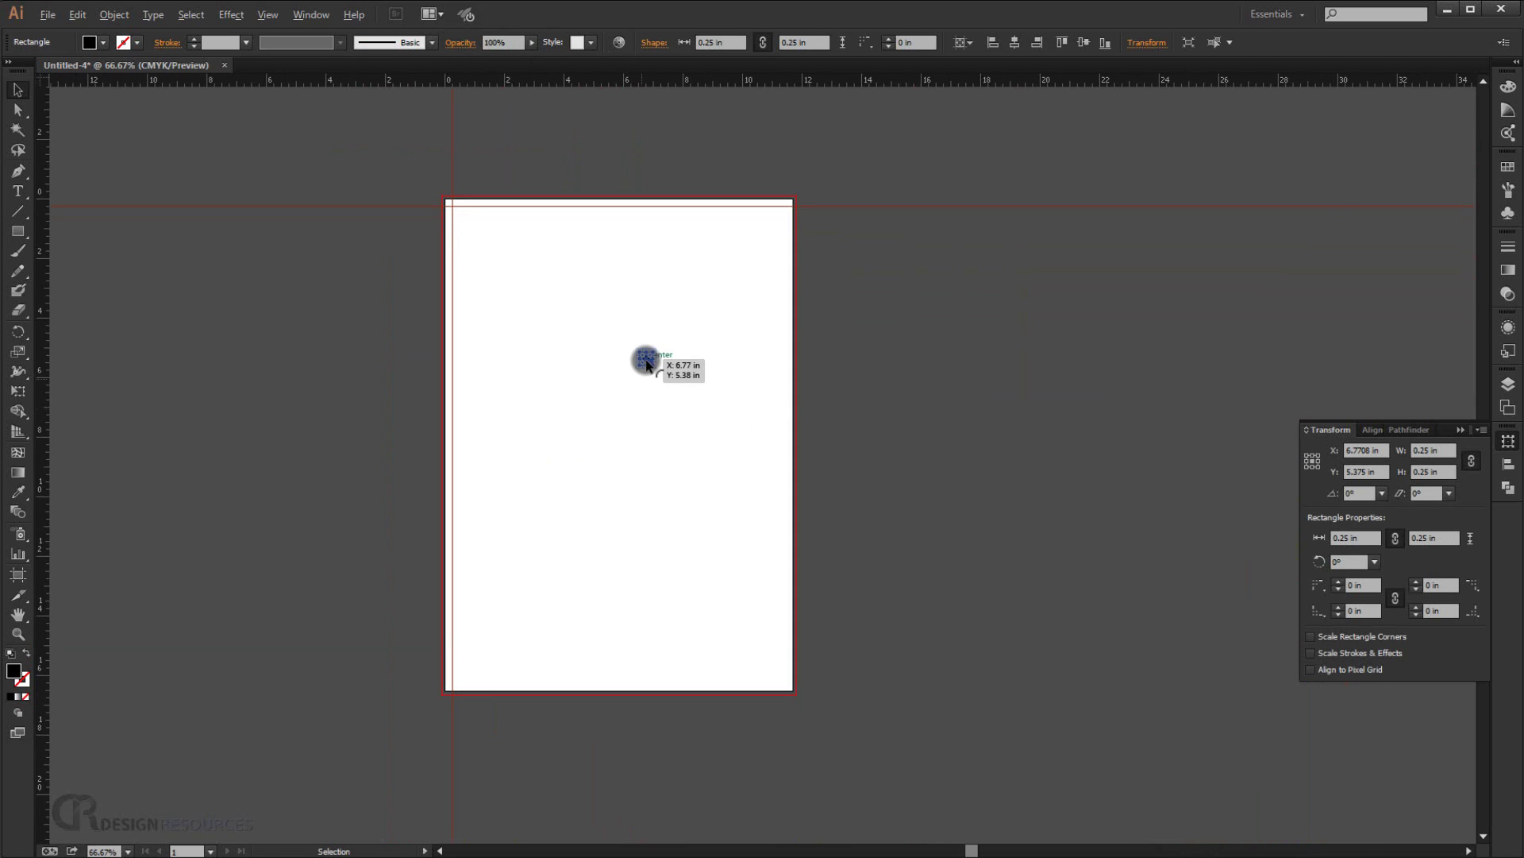
{"action": "scroll", "coordinate": [647, 355], "scroll_direction": "up", "scroll_amount": 4}
{"action": "left_click", "coordinate": [708, 402]}
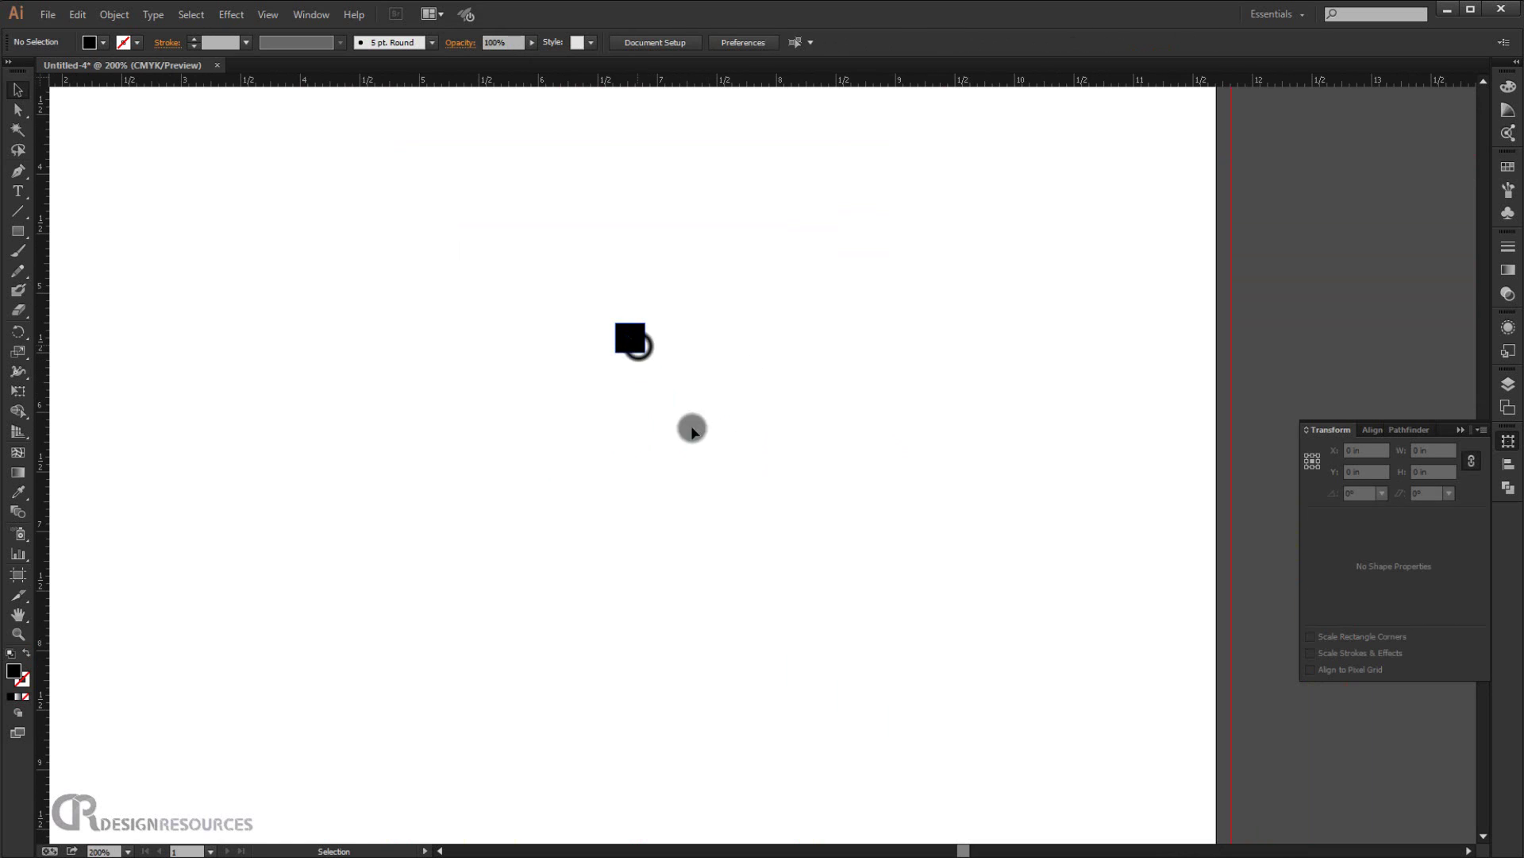
{"action": "left_click_drag", "start_coordinate": [638, 344], "coordinate": [1157, 803]}
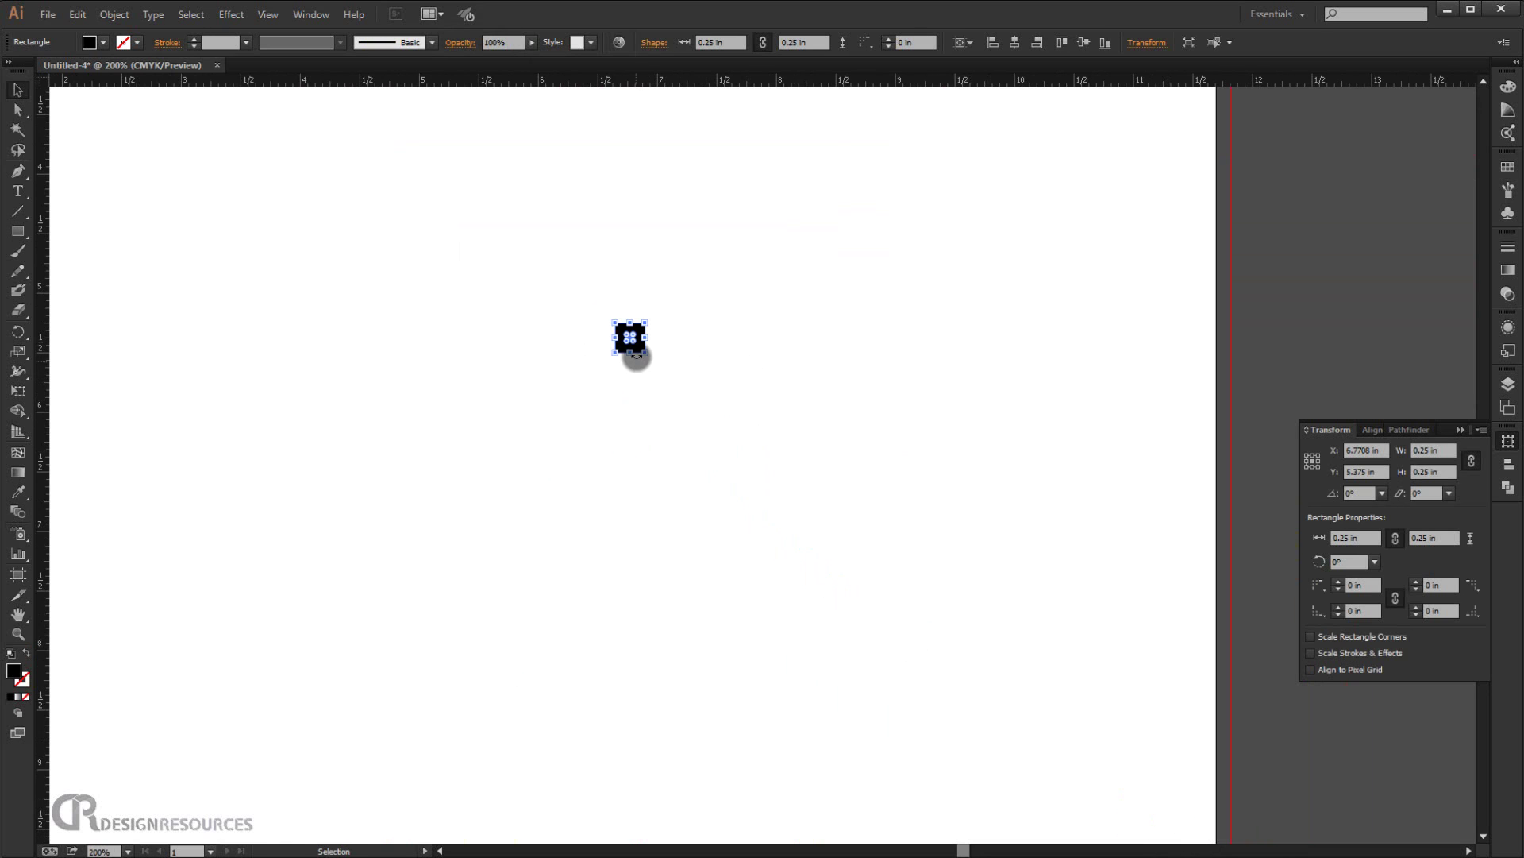
{"action": "left_click_drag", "start_coordinate": [649, 362], "coordinate": [882, 252]}
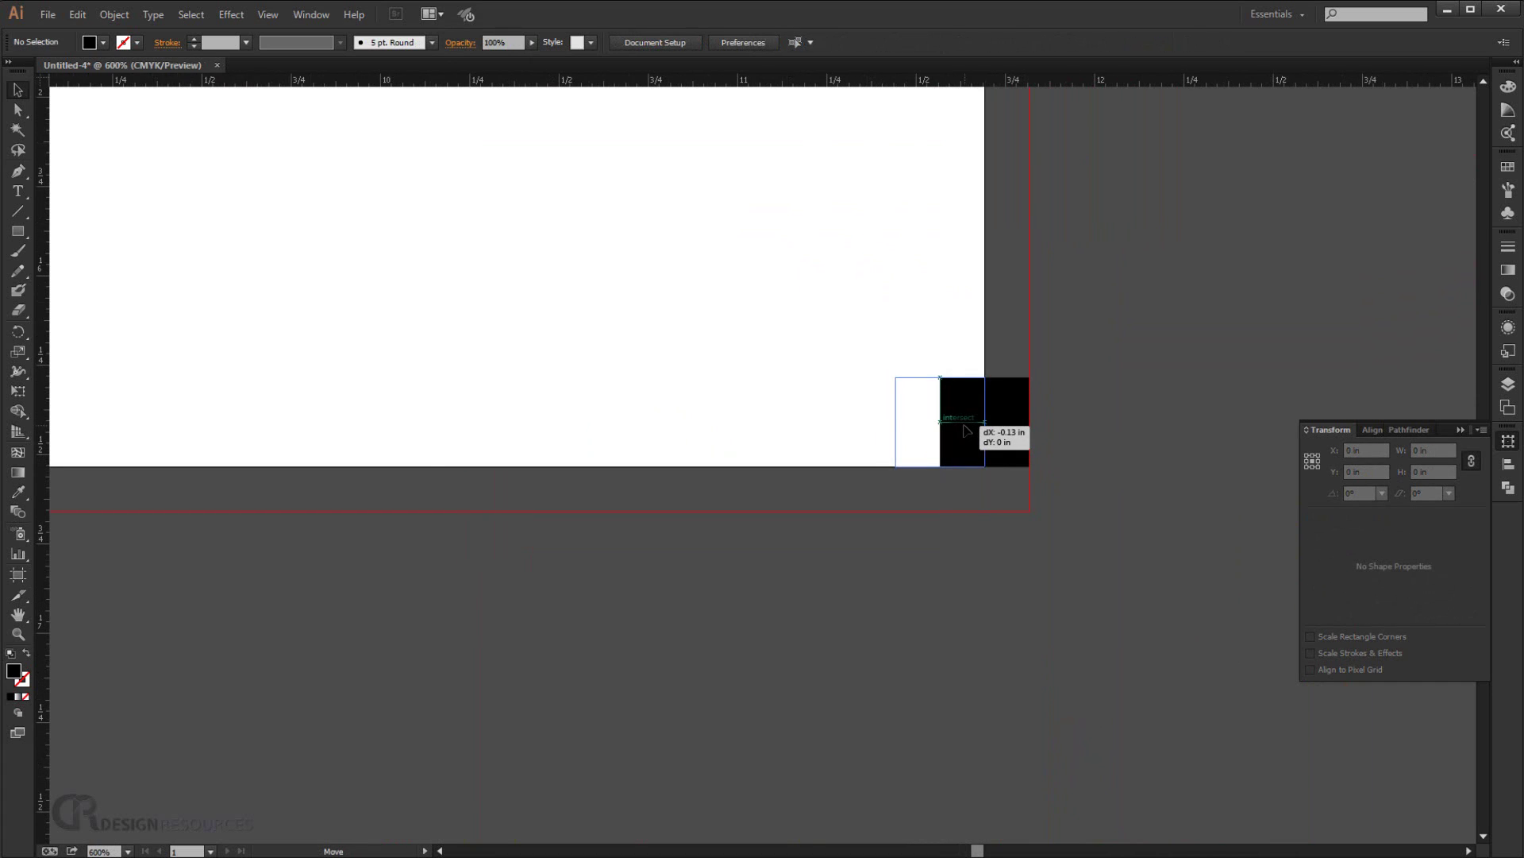
{"action": "left_click_drag", "start_coordinate": [965, 435], "coordinate": [963, 433]}
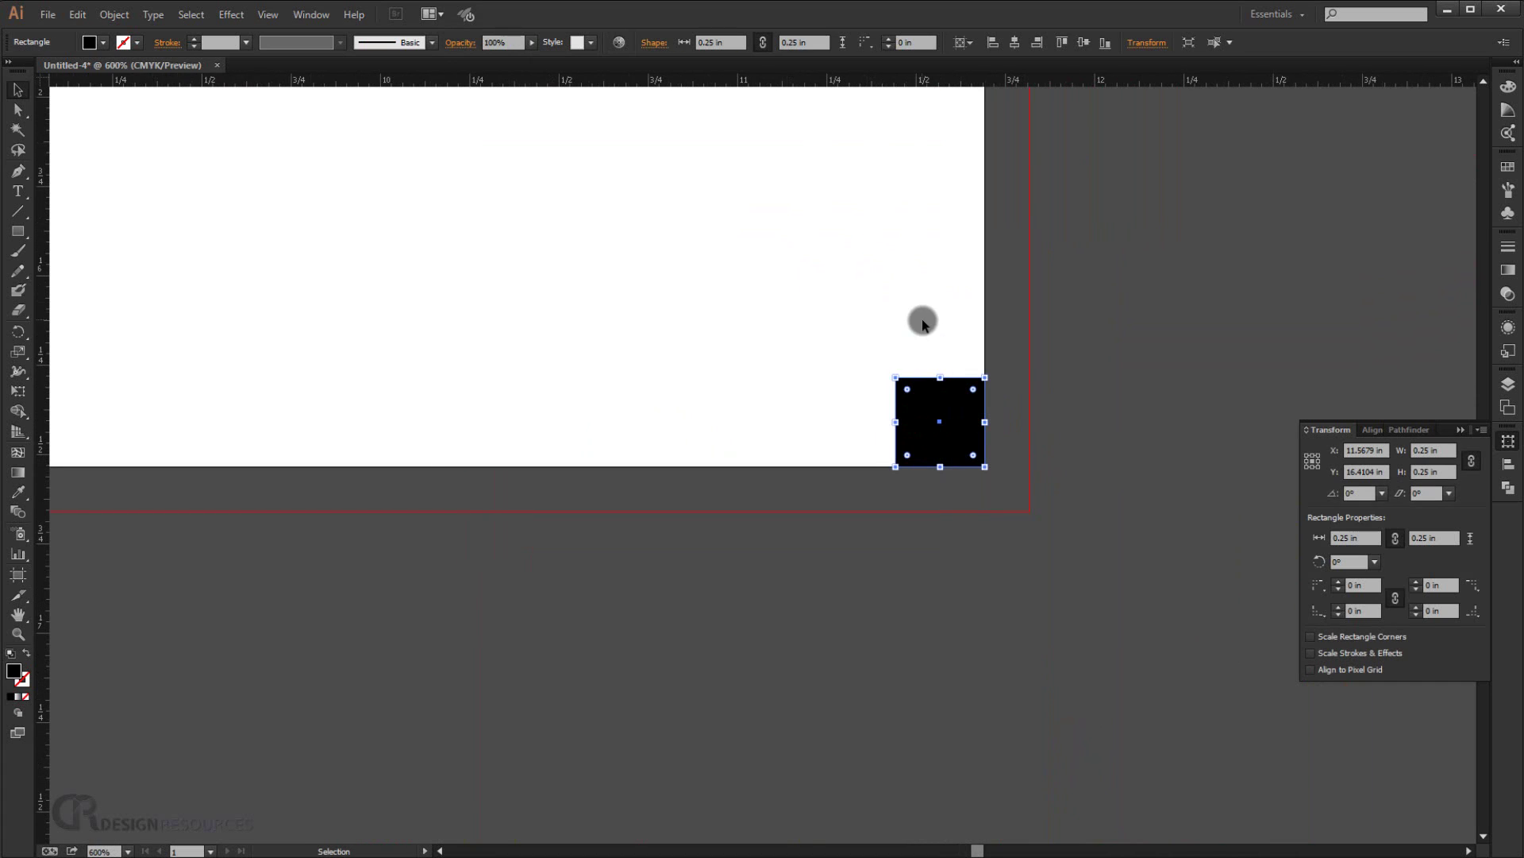
Place a horizontal guide along the corner square's top edge and a vertical guide along its left edge, and delete the square
{"action": "left_click_drag", "start_coordinate": [904, 81], "coordinate": [939, 381]}
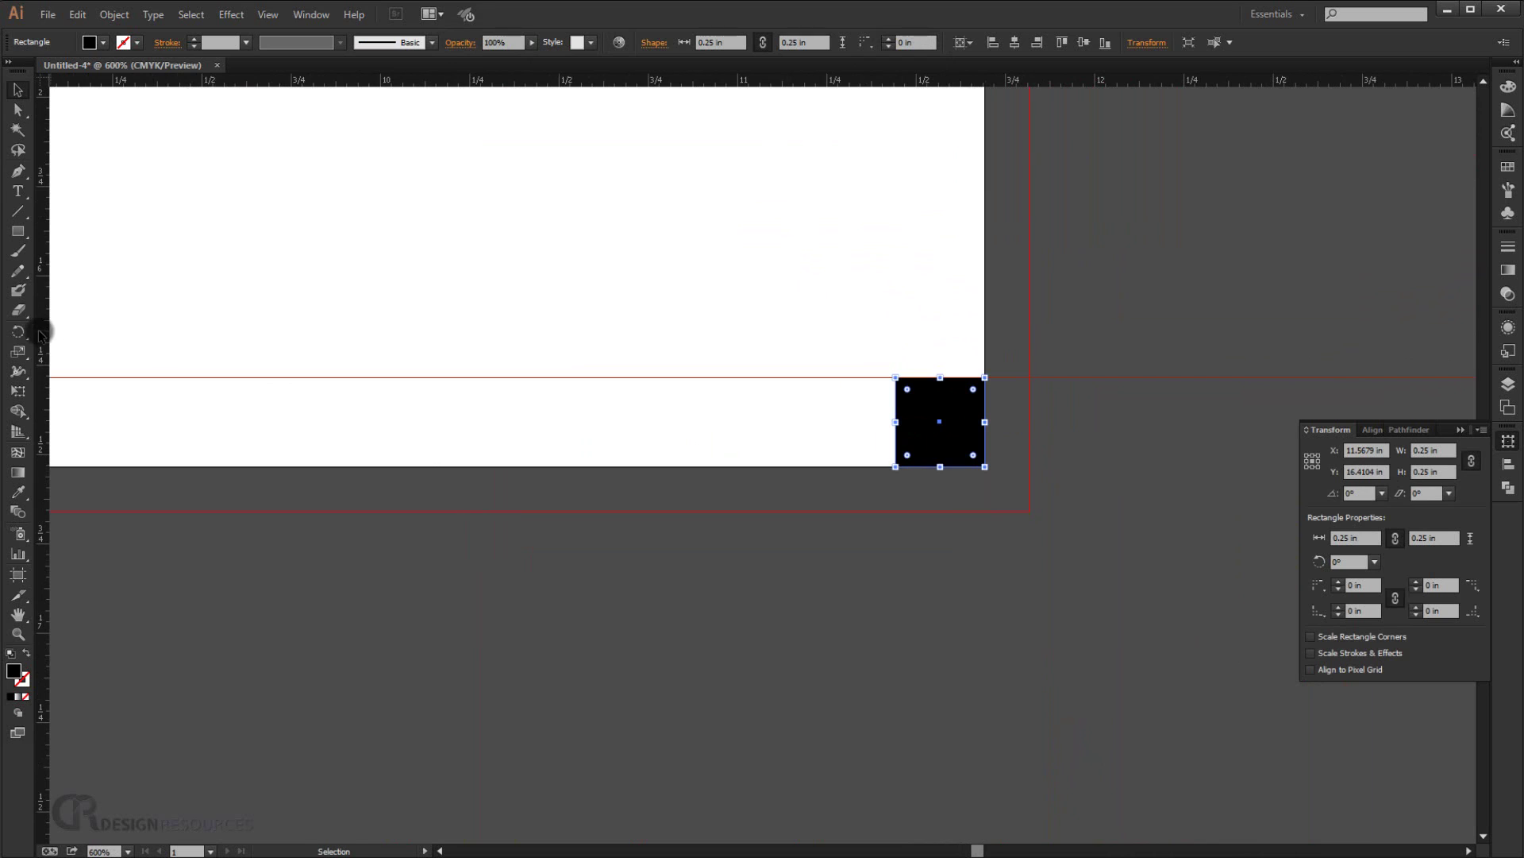
{"action": "left_click_drag", "start_coordinate": [40, 334], "coordinate": [896, 370]}
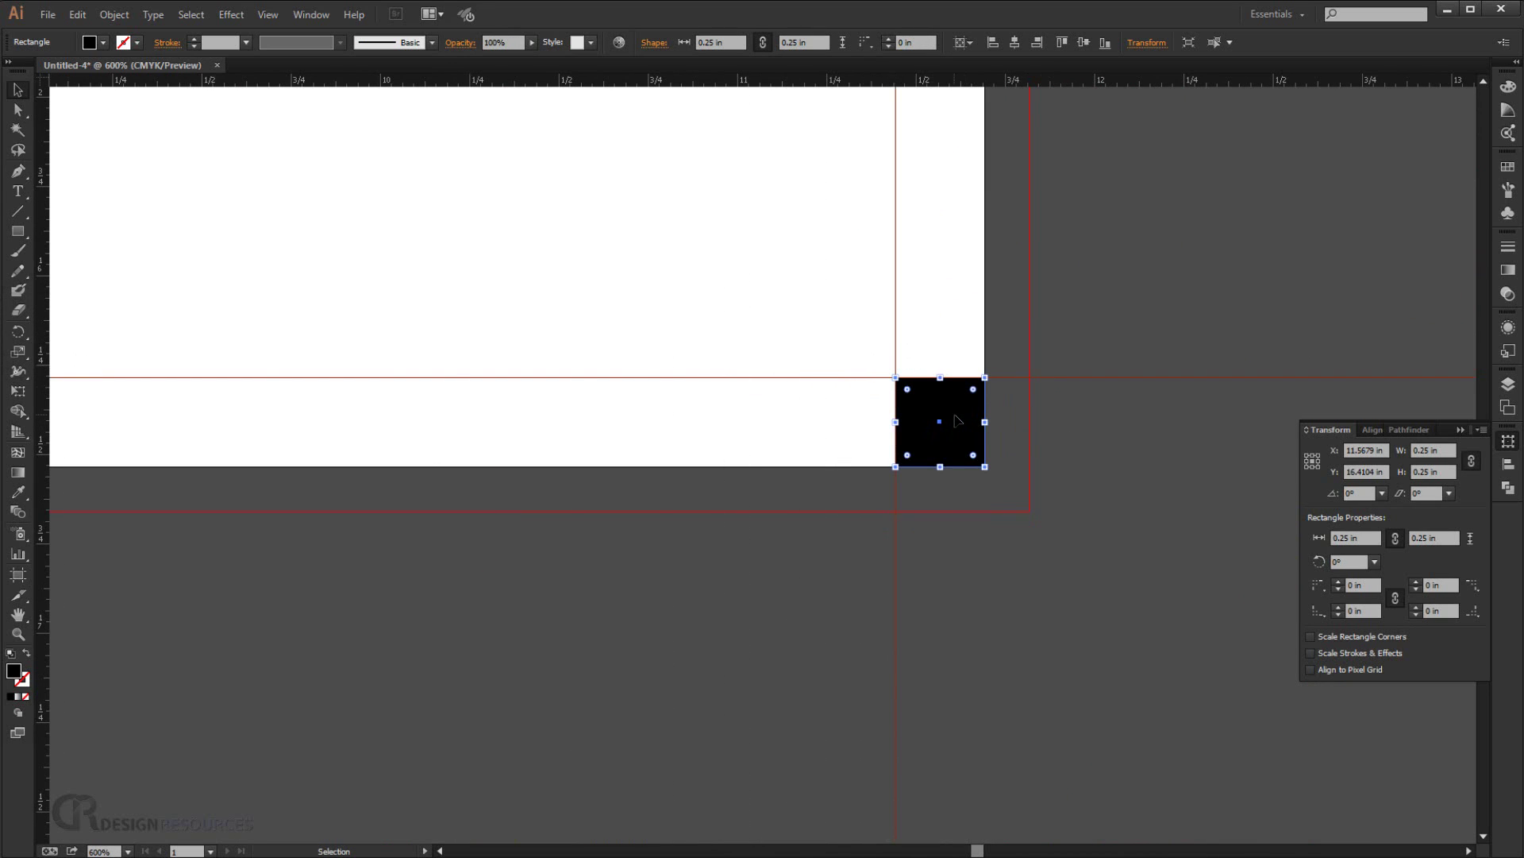
{"action": "key", "text": "Delete"}
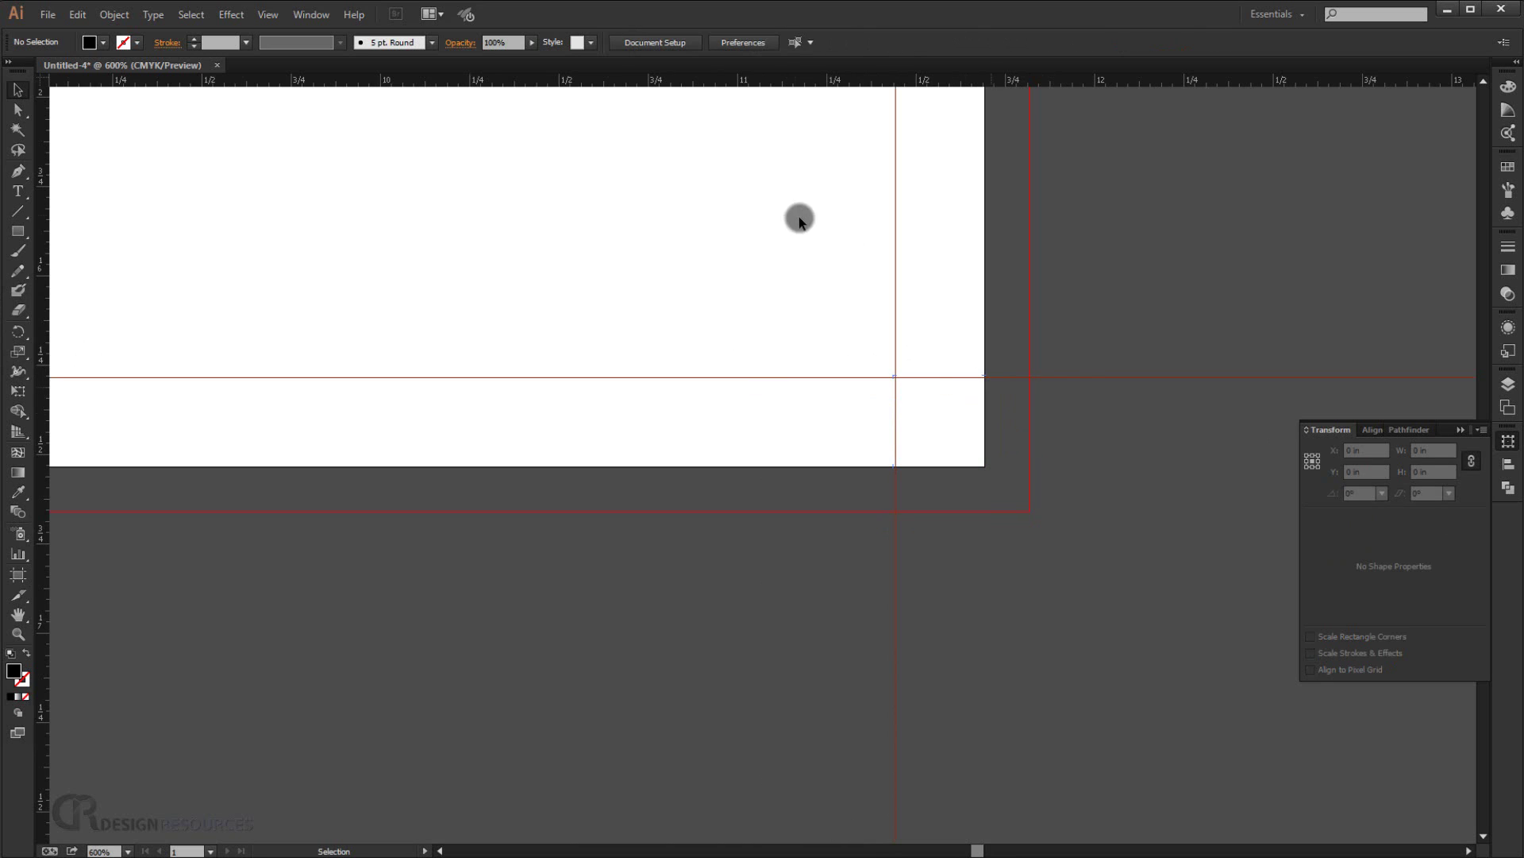
{"action": "left_click", "coordinate": [762, 224]}
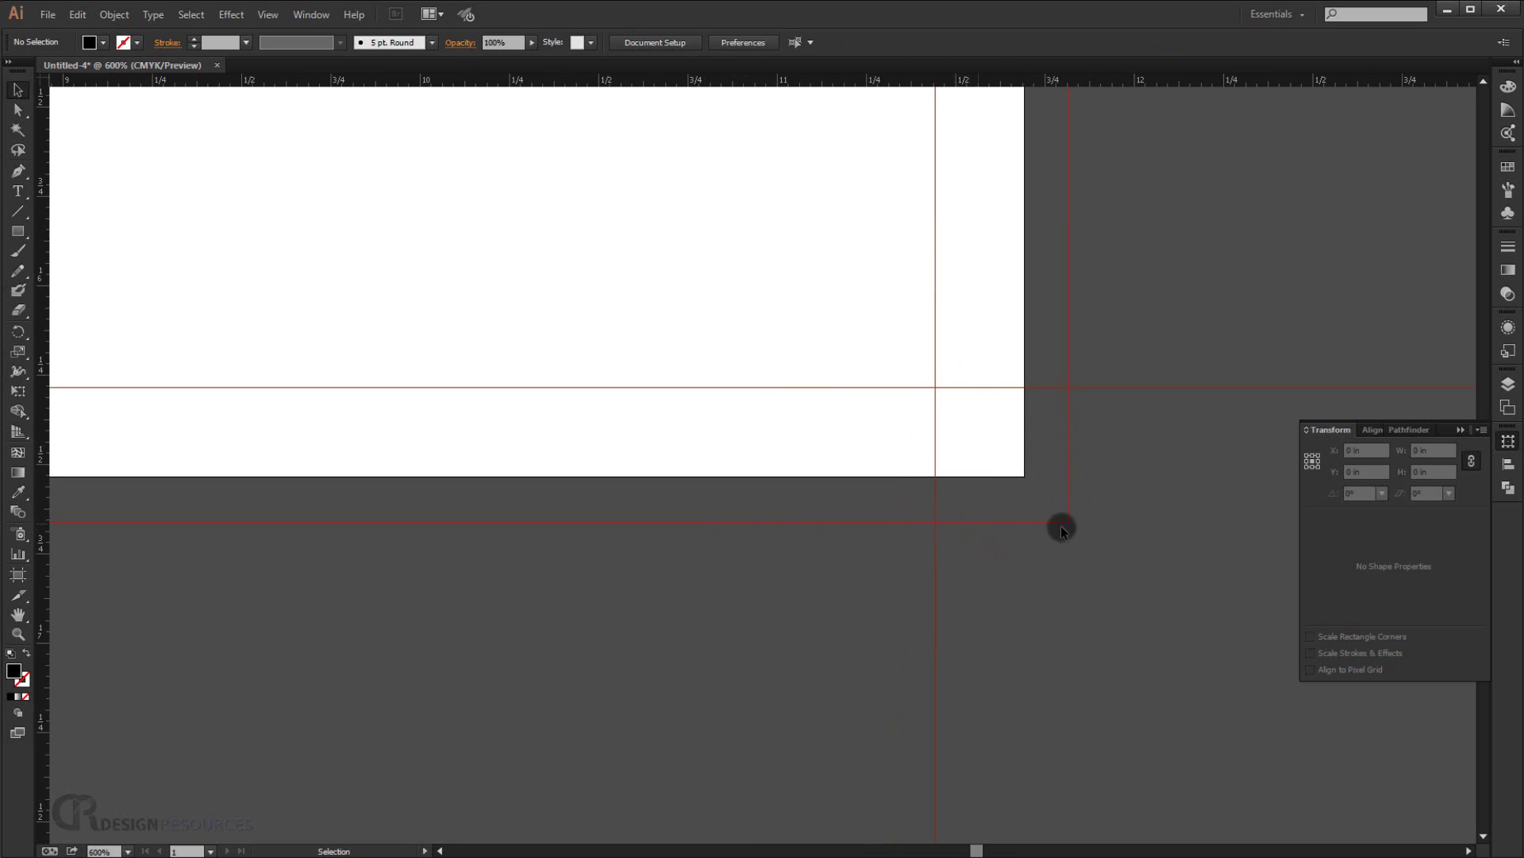
Draw a rectangle of about 11.19 × 16.04 in between the opposite intersections of the margin guides
{"action": "scroll", "coordinate": [643, 443], "scroll_direction": "down", "scroll_amount": 2}
{"action": "scroll", "coordinate": [596, 412], "scroll_direction": "down", "scroll_amount": 4}
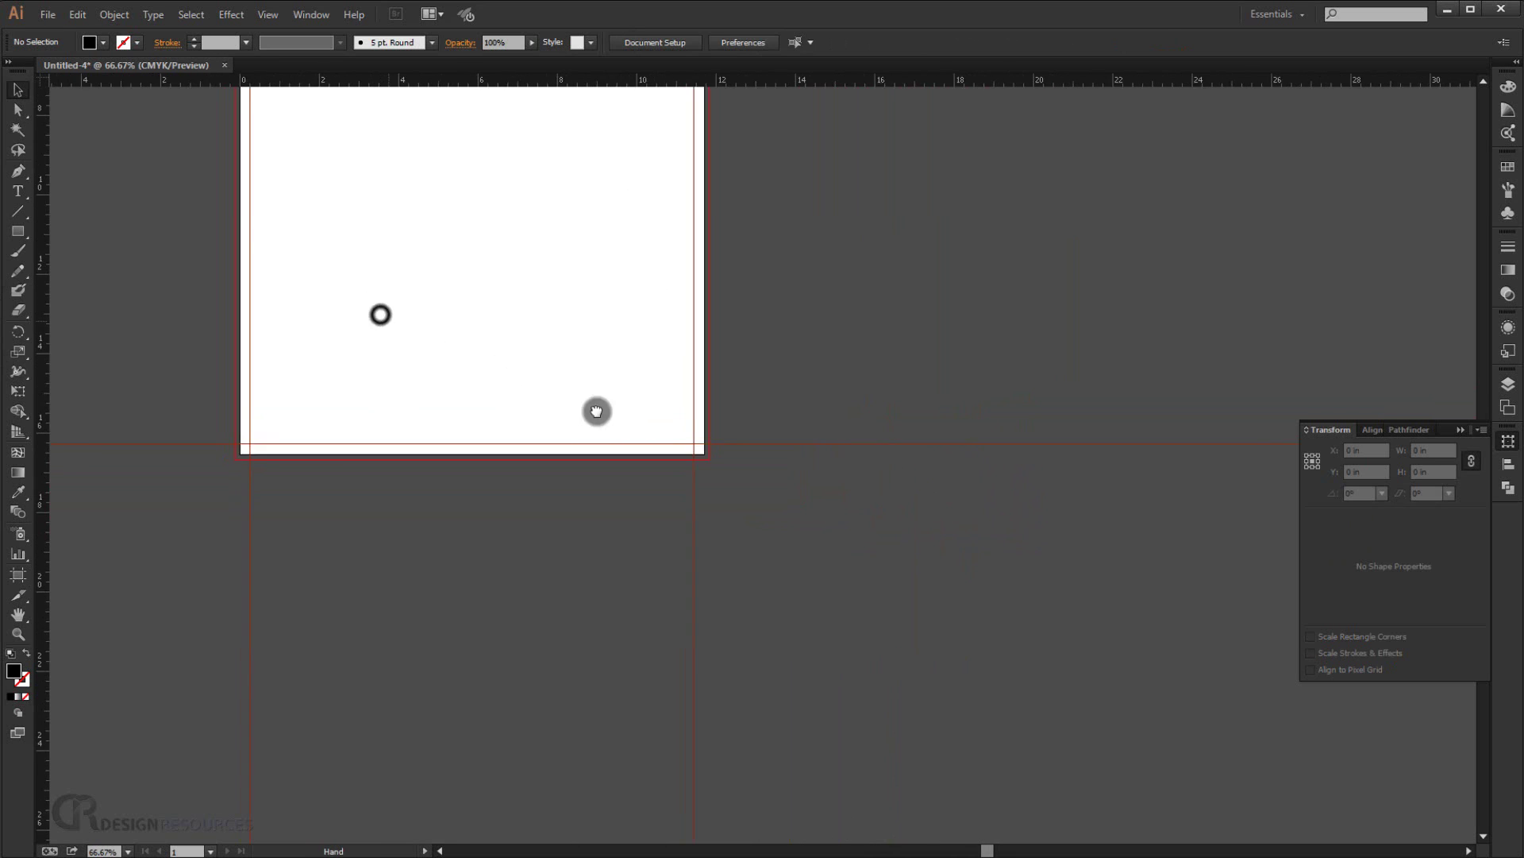
{"action": "left_click", "coordinate": [19, 231]}
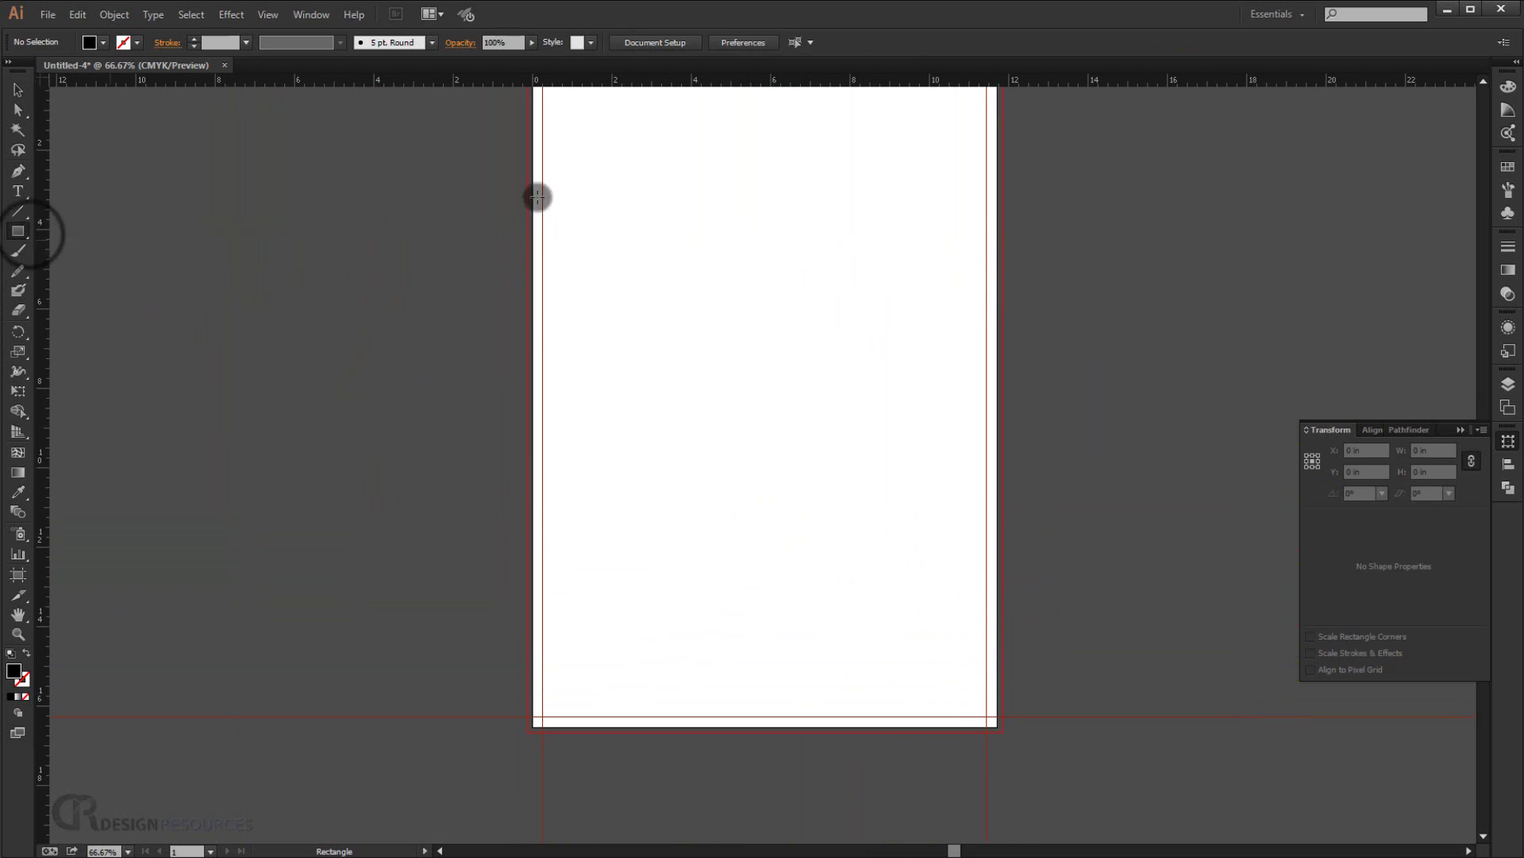
{"action": "left_click_drag", "start_coordinate": [643, 152], "coordinate": [571, 324]}
{"action": "left_click_drag", "start_coordinate": [633, 388], "coordinate": [619, 320]}
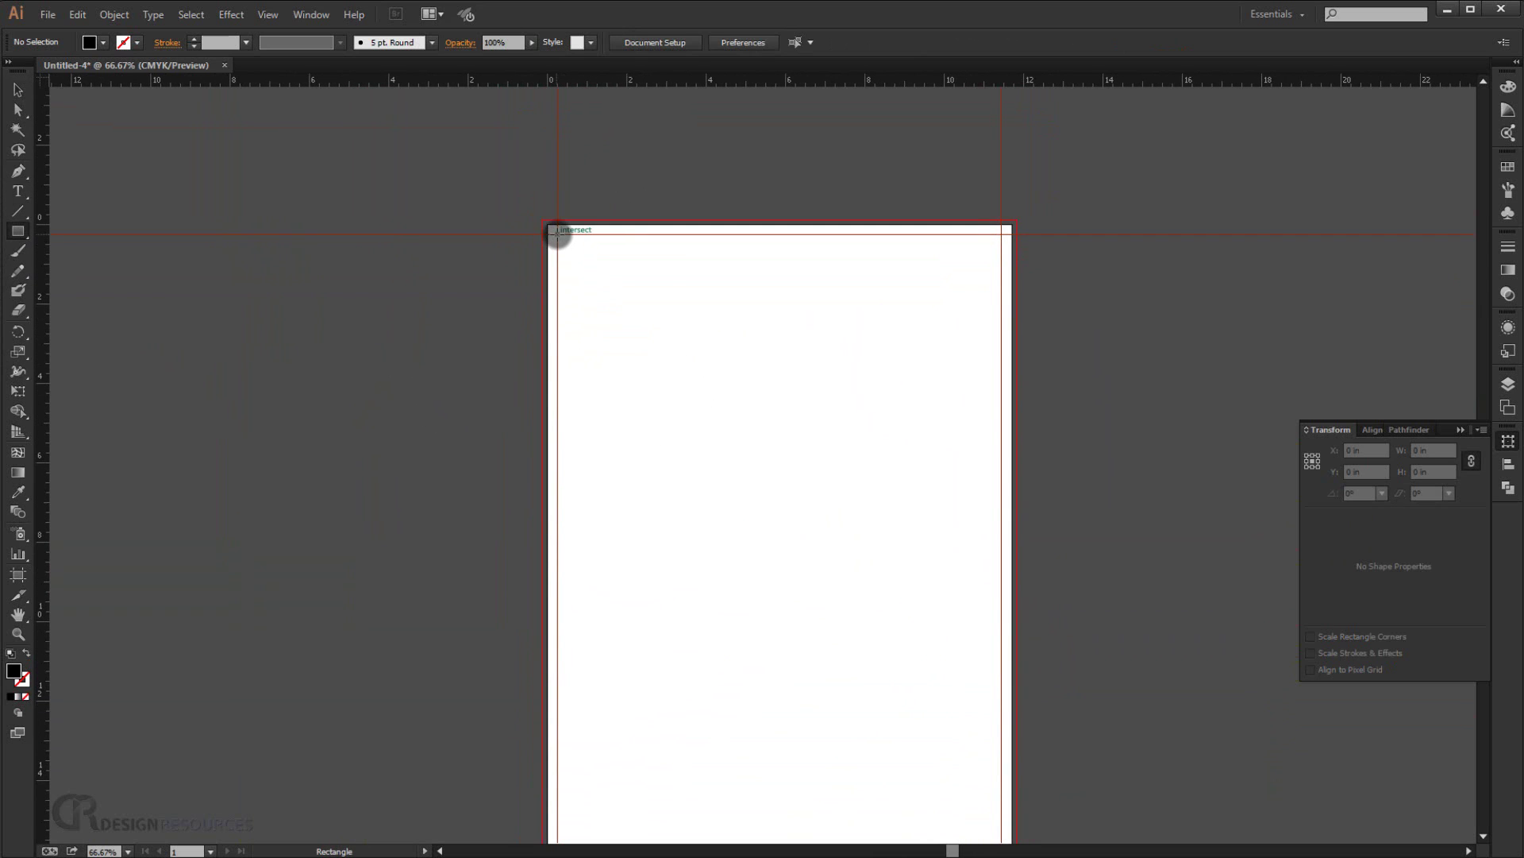
{"action": "left_click_drag", "start_coordinate": [557, 232], "coordinate": [1000, 765]}
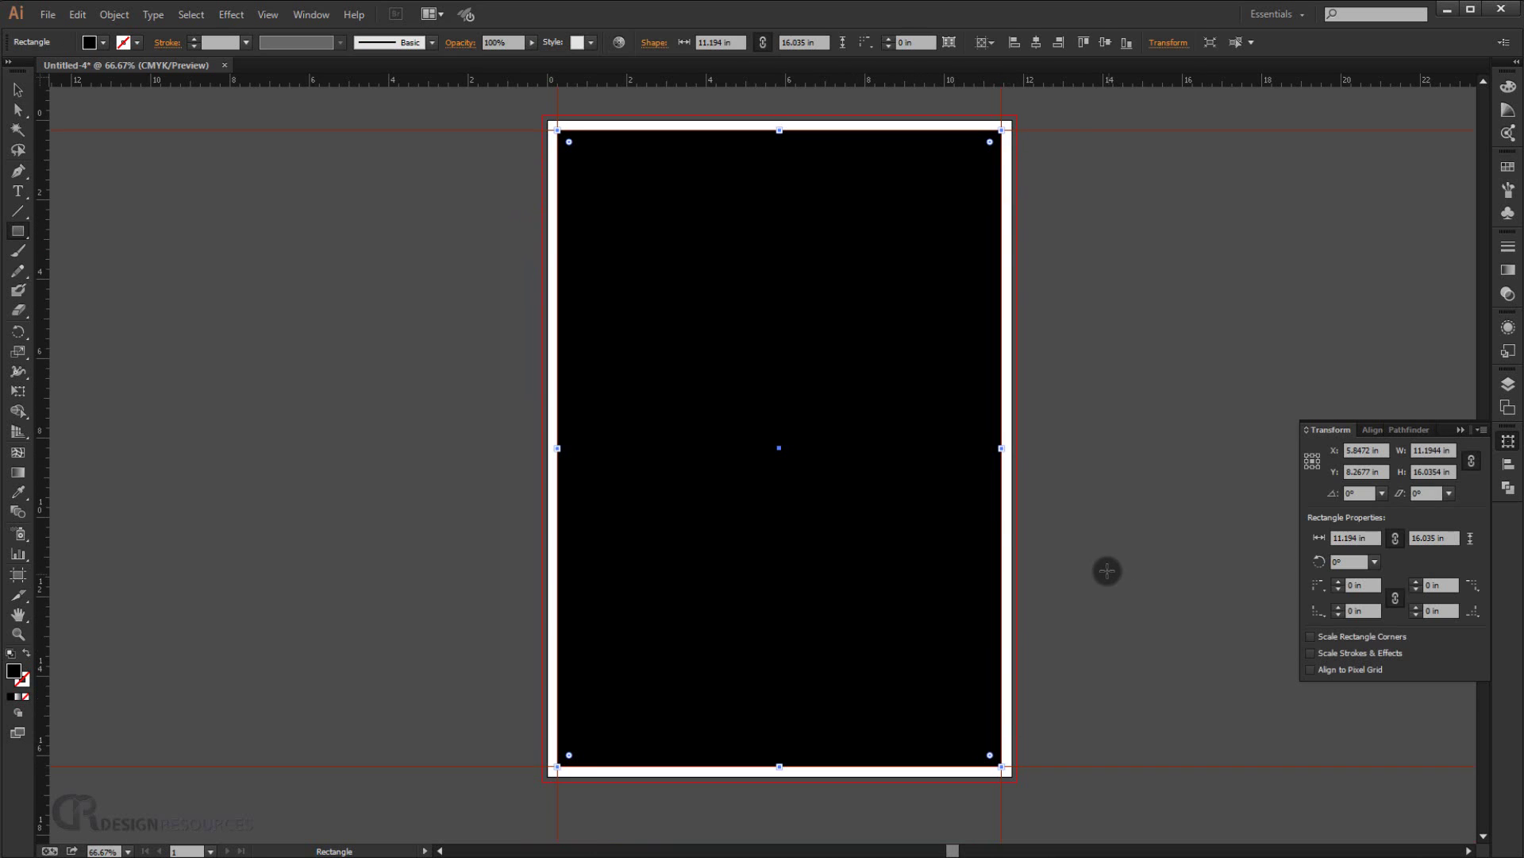
Remove the margin rectangle's fill and stroke and convert it into guides
{"action": "left_click", "coordinate": [137, 43]}
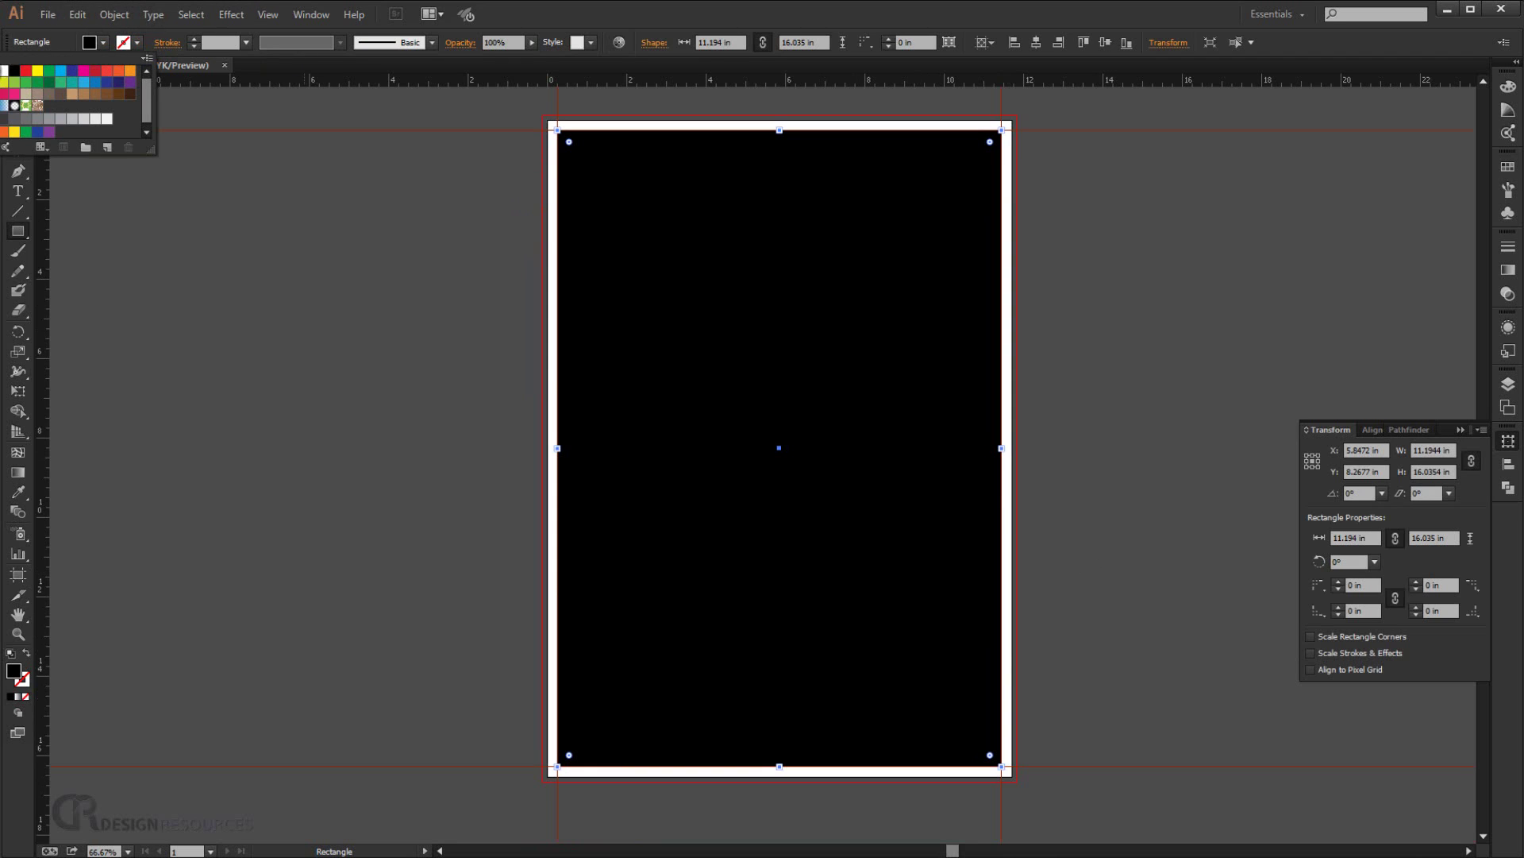
{"action": "left_click", "coordinate": [5, 71]}
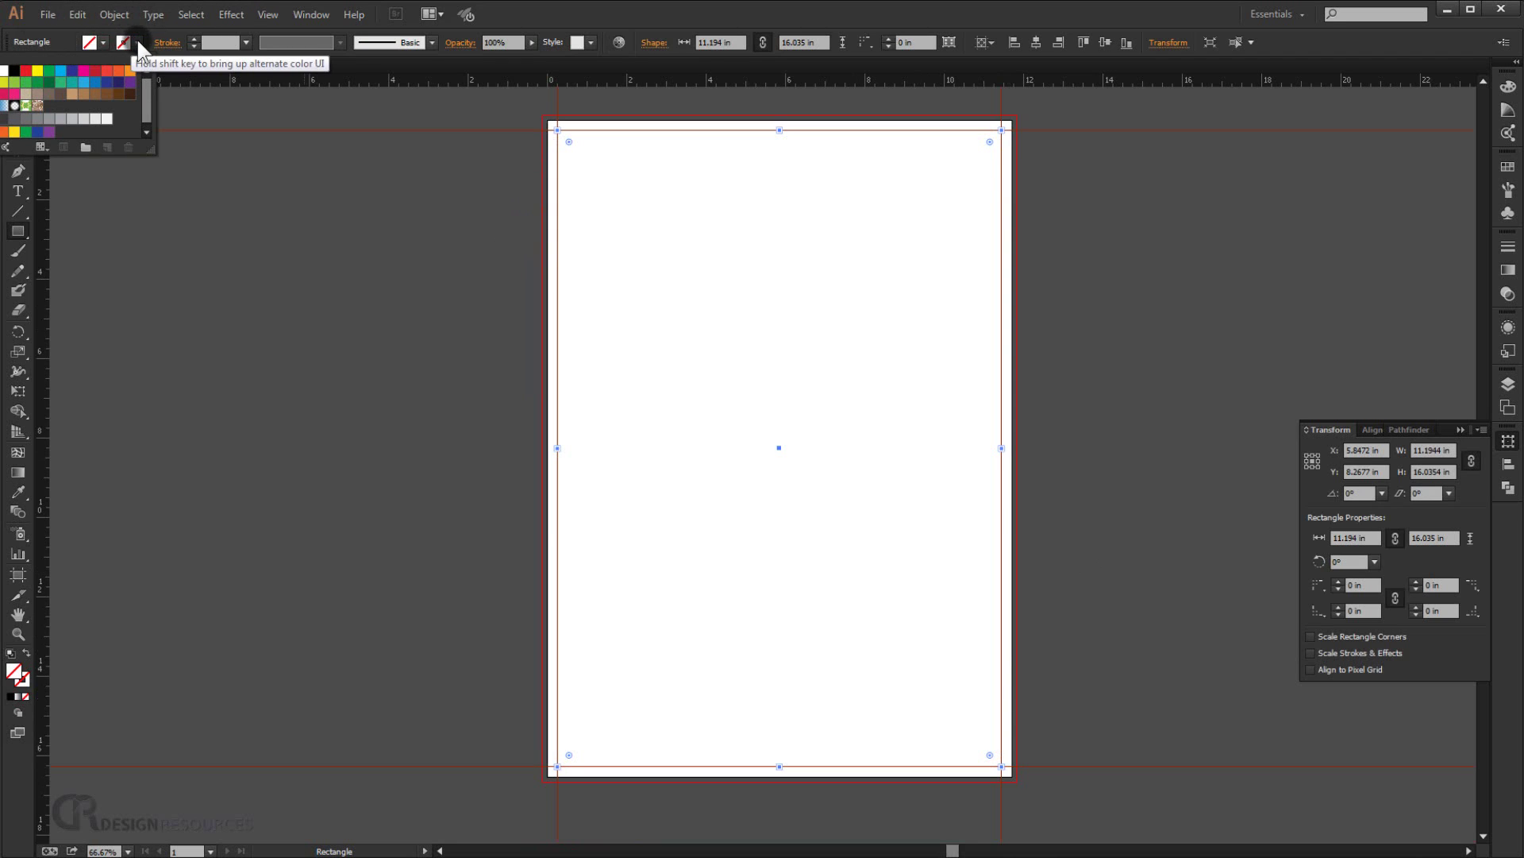
{"action": "left_click", "coordinate": [18, 74]}
{"action": "left_click", "coordinate": [1178, 287]}
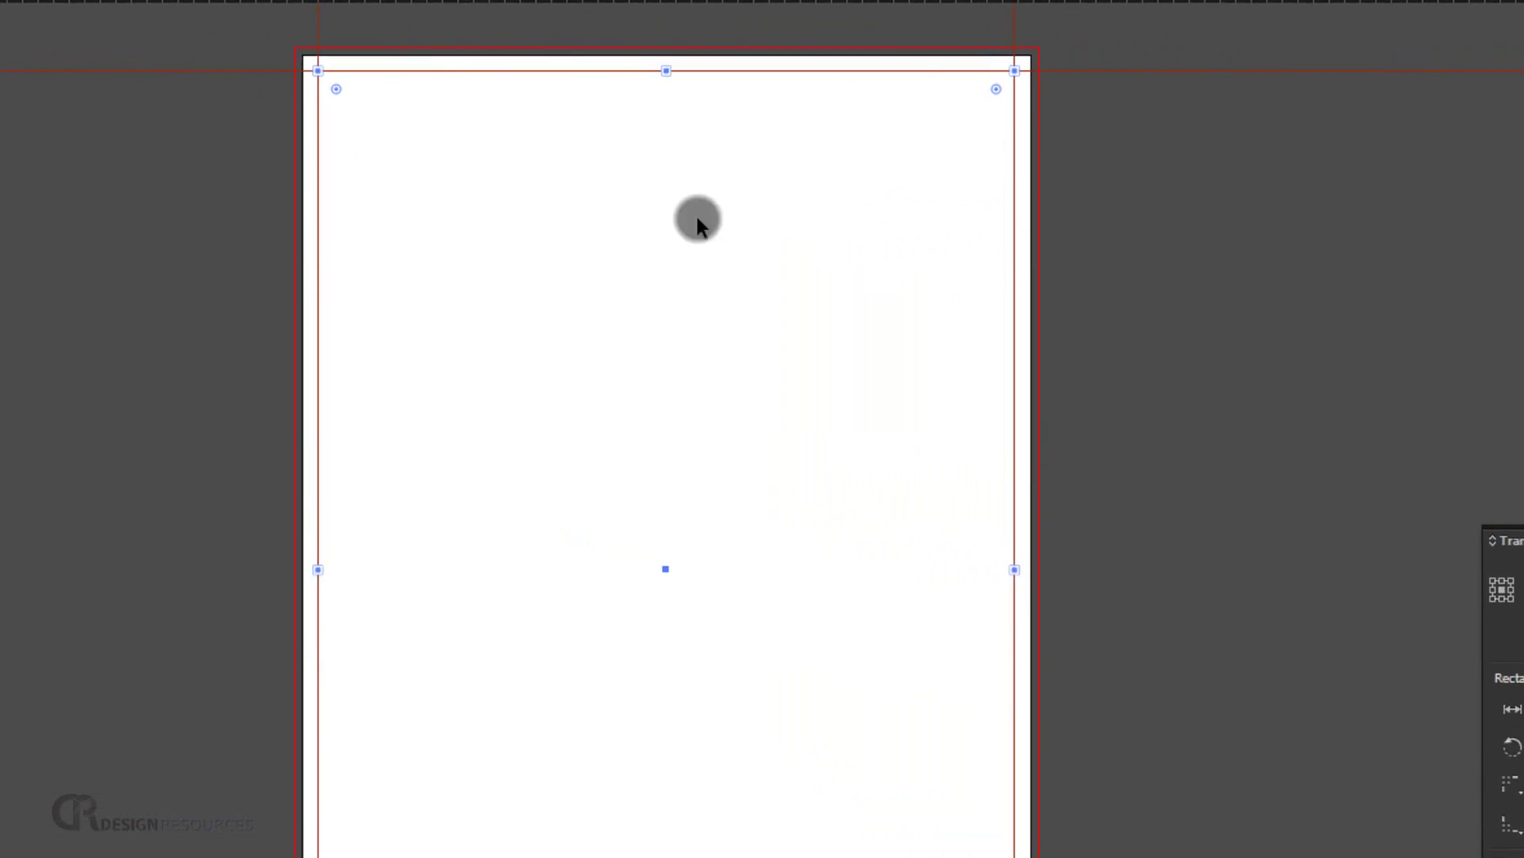
{"action": "right_click", "coordinate": [1021, 306]}
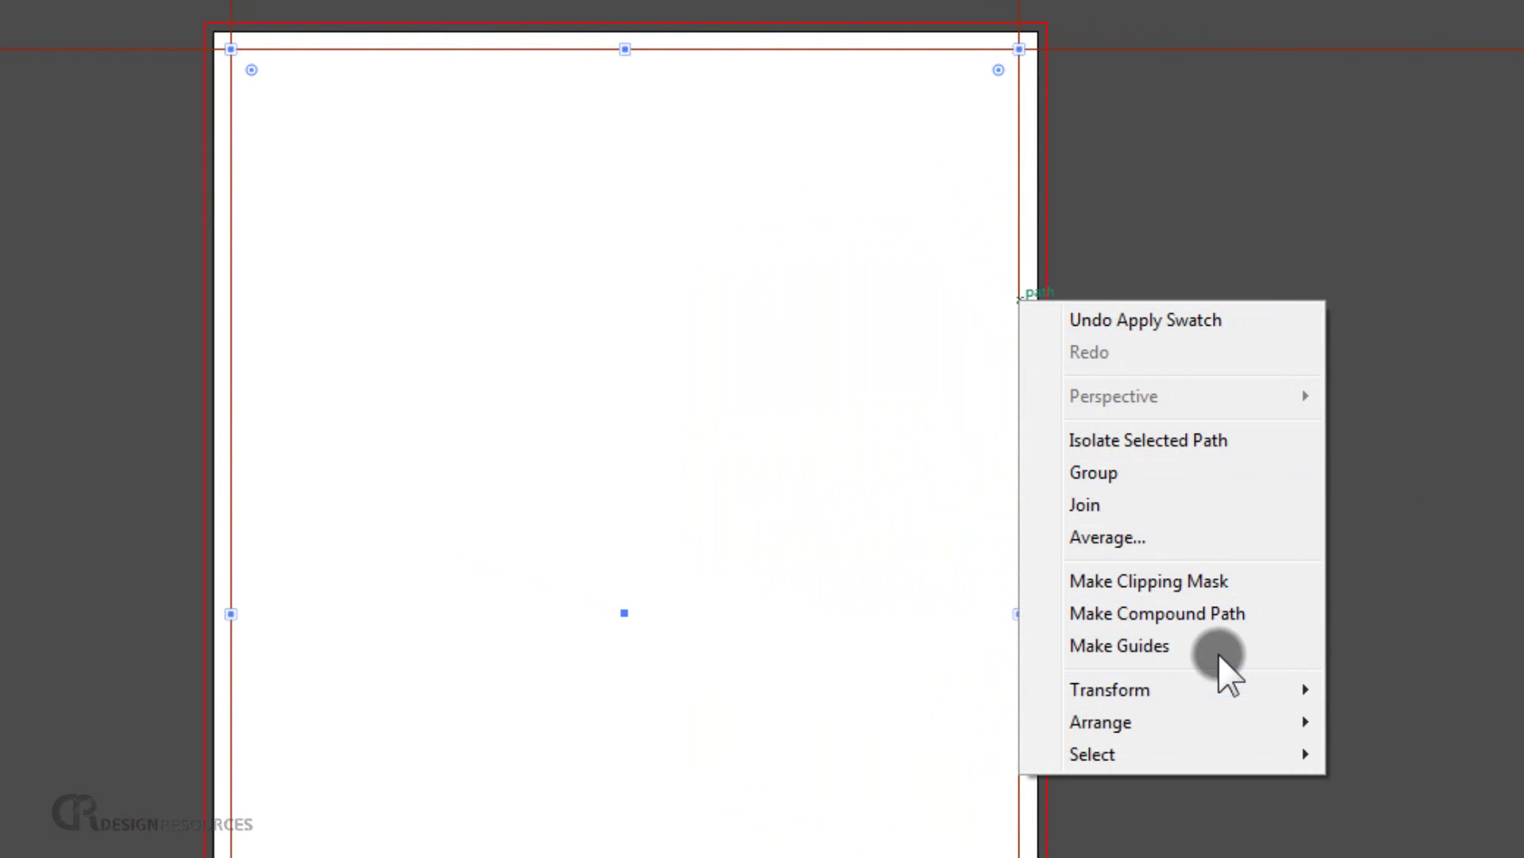
{"action": "left_click", "coordinate": [1108, 648]}
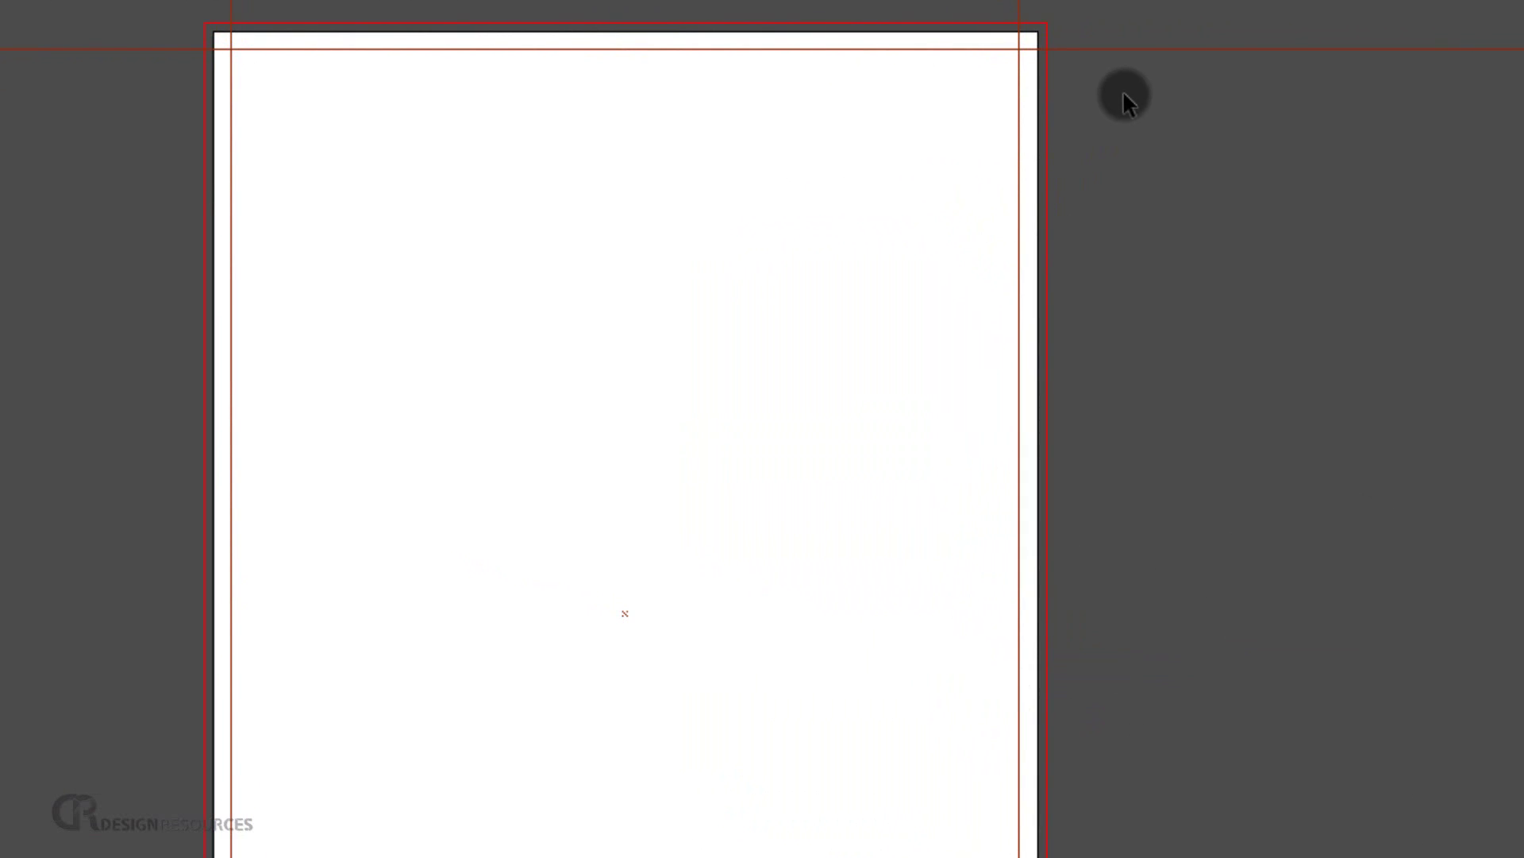
Unlock the guides to delete the straight ruler guides, keeping only the rectangular margin guide, and lock the guides again
{"action": "right_click", "coordinate": [1105, 49]}
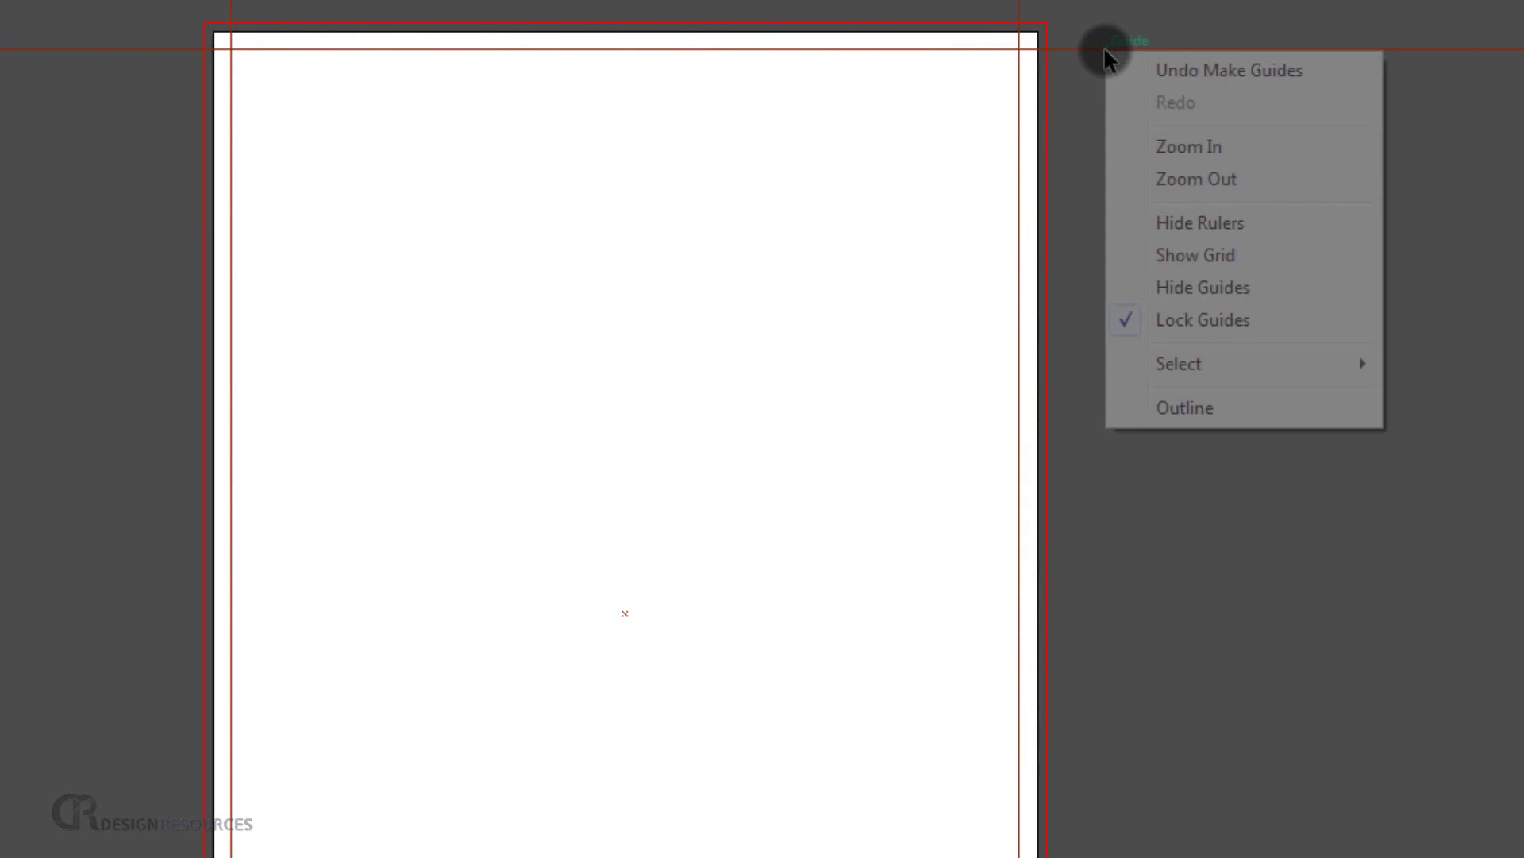
{"action": "left_click", "coordinate": [1183, 317]}
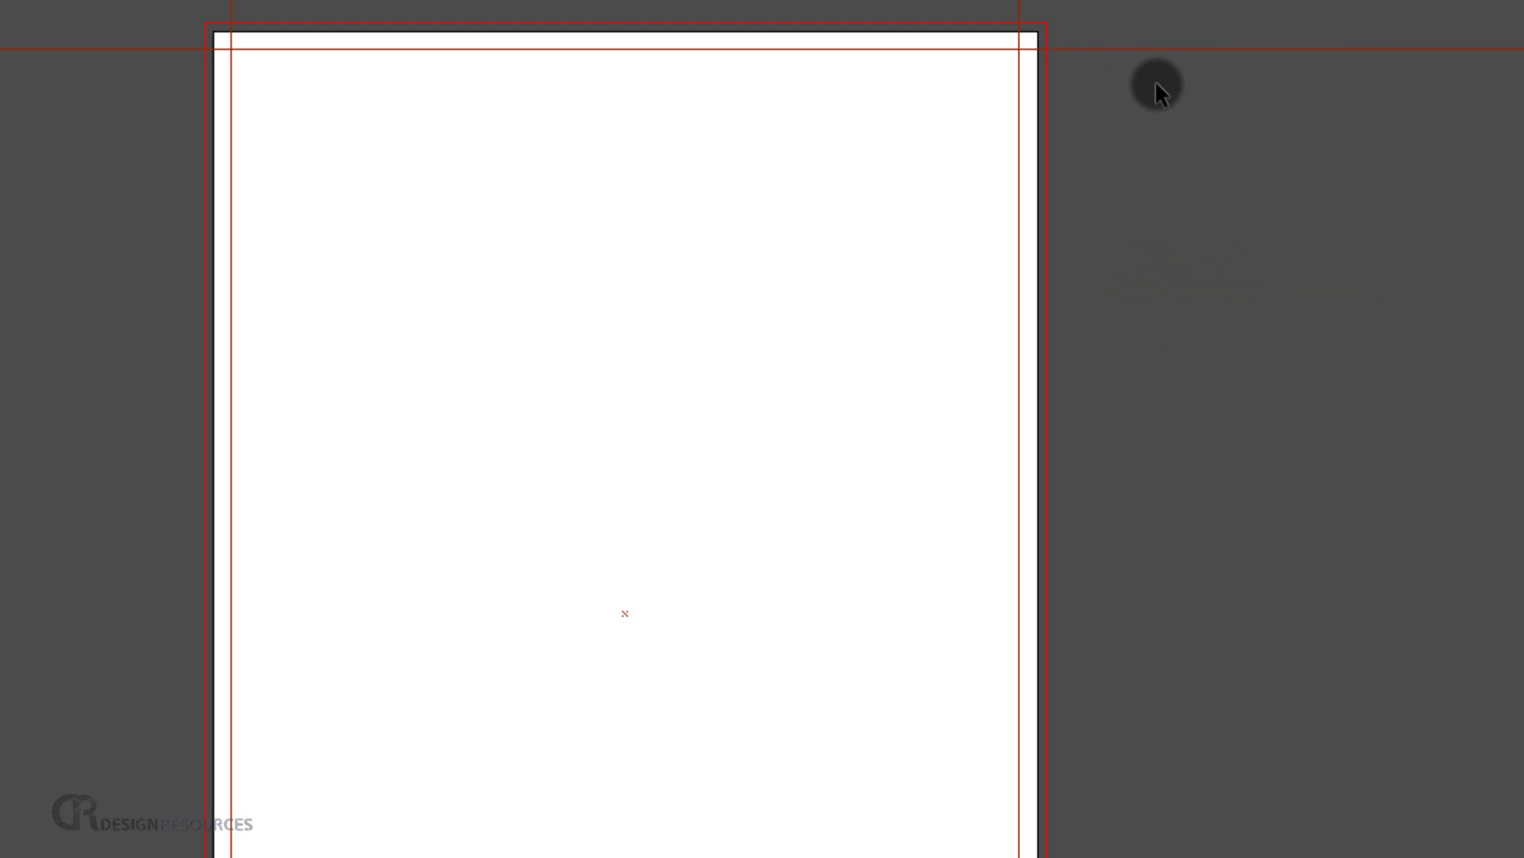
{"action": "left_click", "coordinate": [1184, 46]}
{"action": "key", "text": "Delete"}
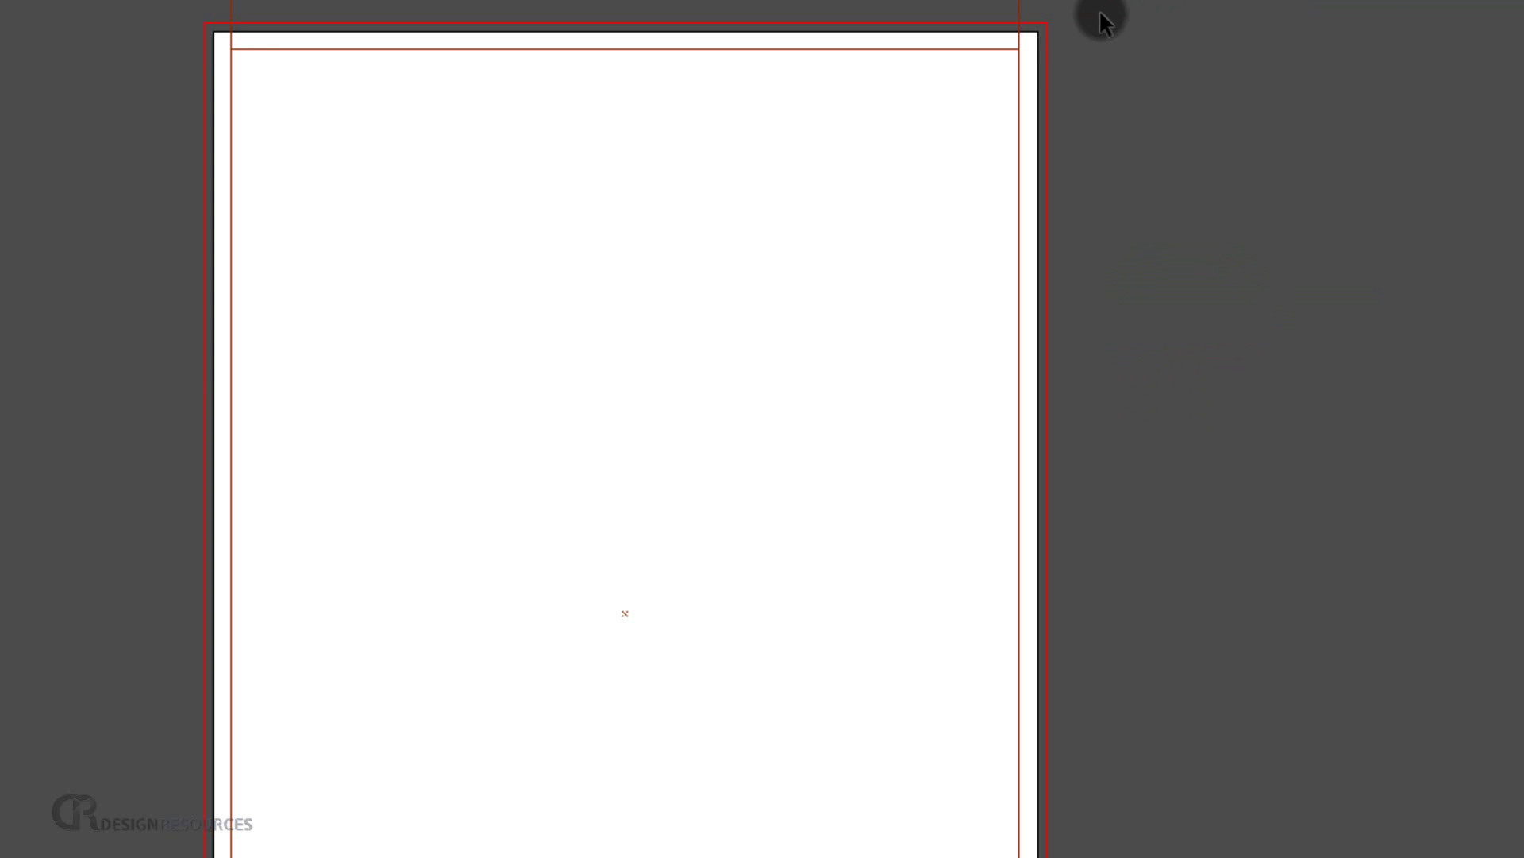
{"action": "left_click", "coordinate": [1018, 4]}
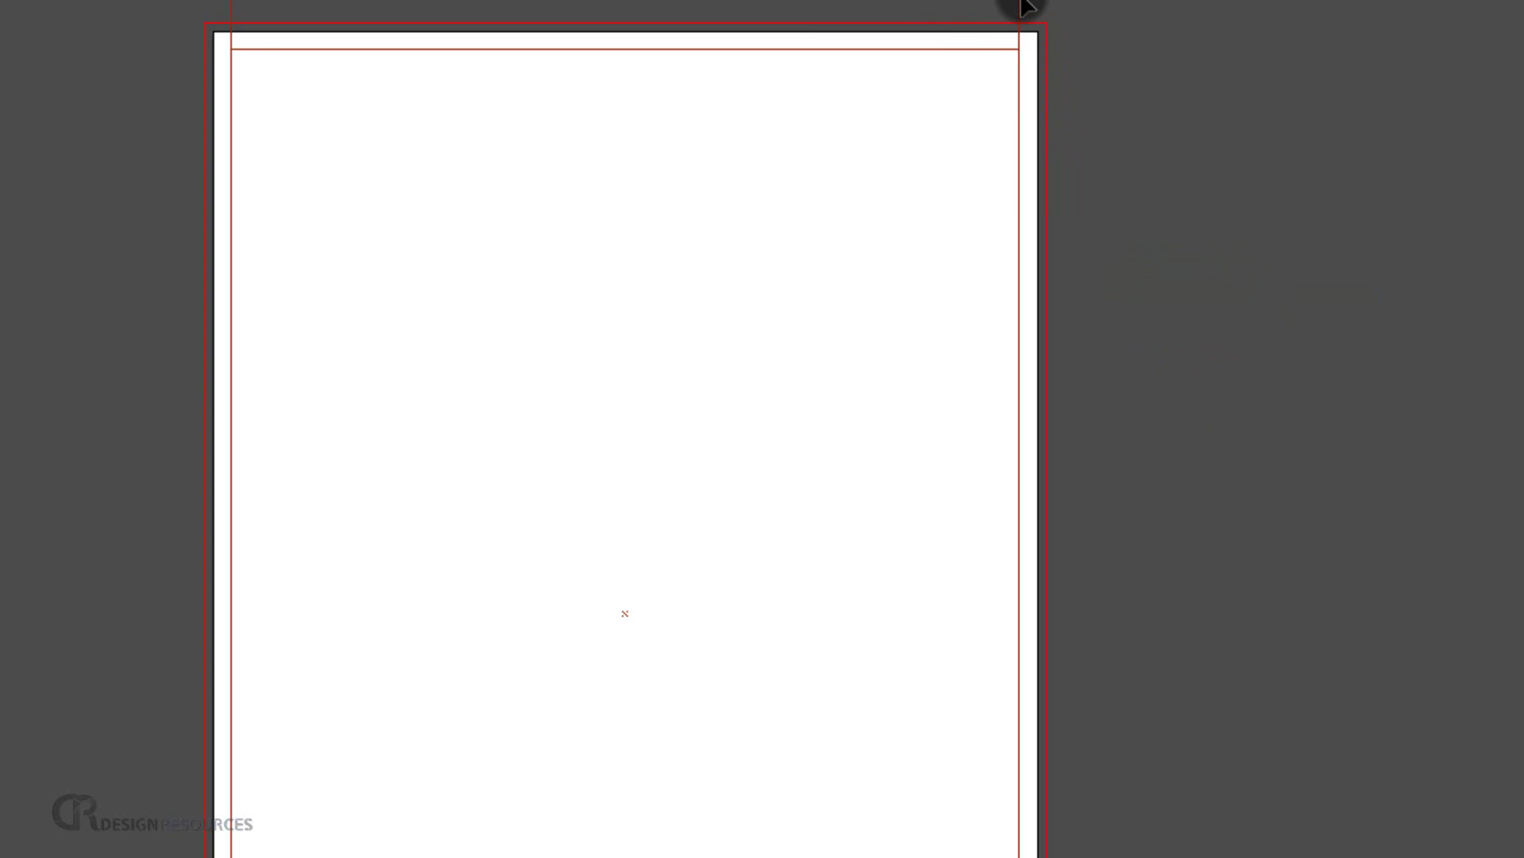
{"action": "key", "text": "Delete"}
{"action": "left_click", "coordinate": [232, 5]}
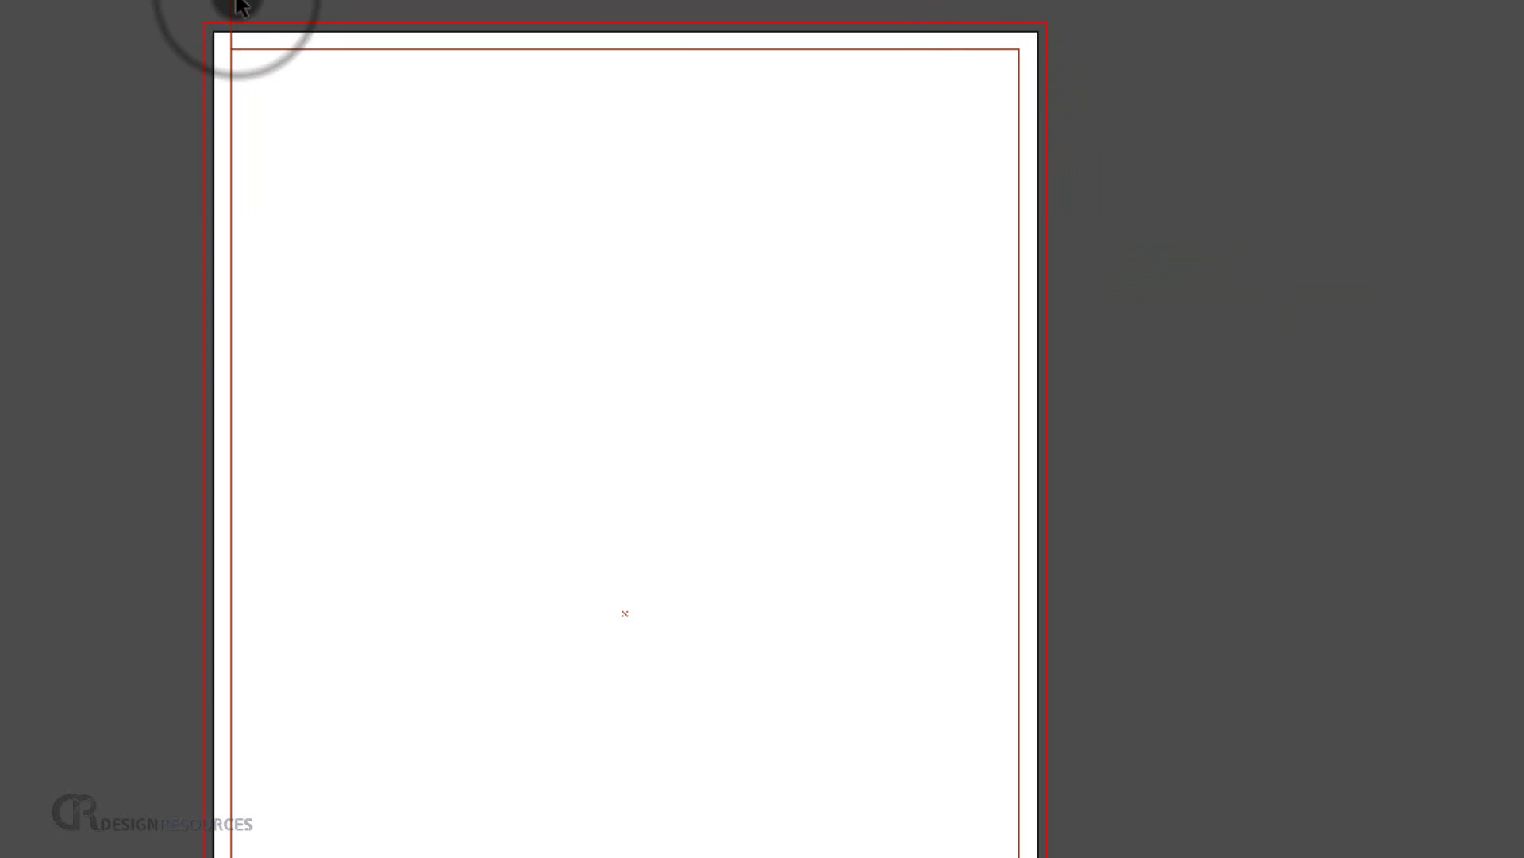
{"action": "key", "text": "Delete"}
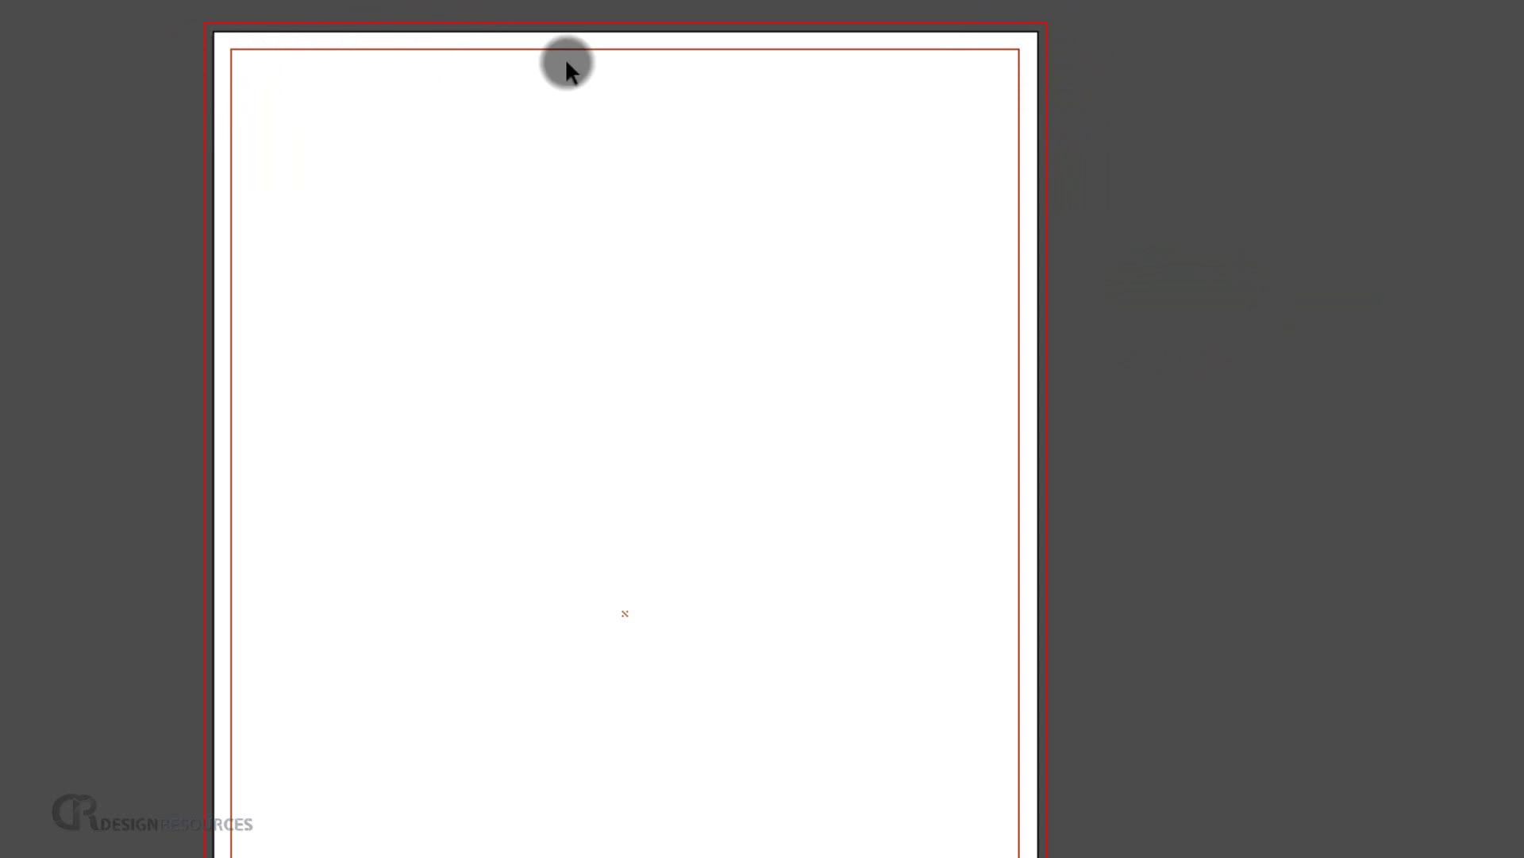
{"action": "right_click", "coordinate": [542, 47]}
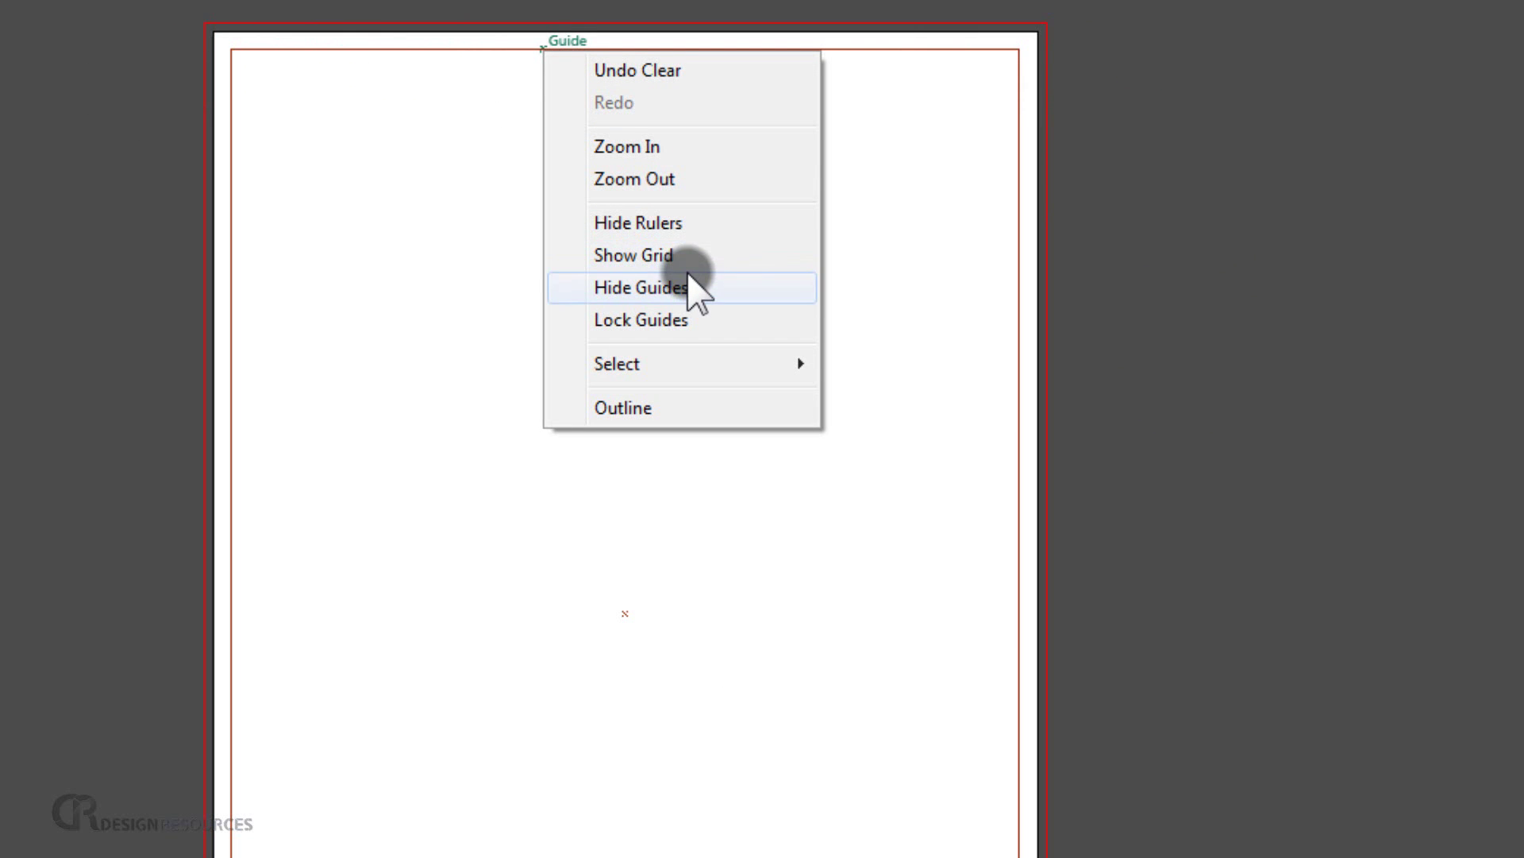
{"action": "left_click", "coordinate": [667, 321]}
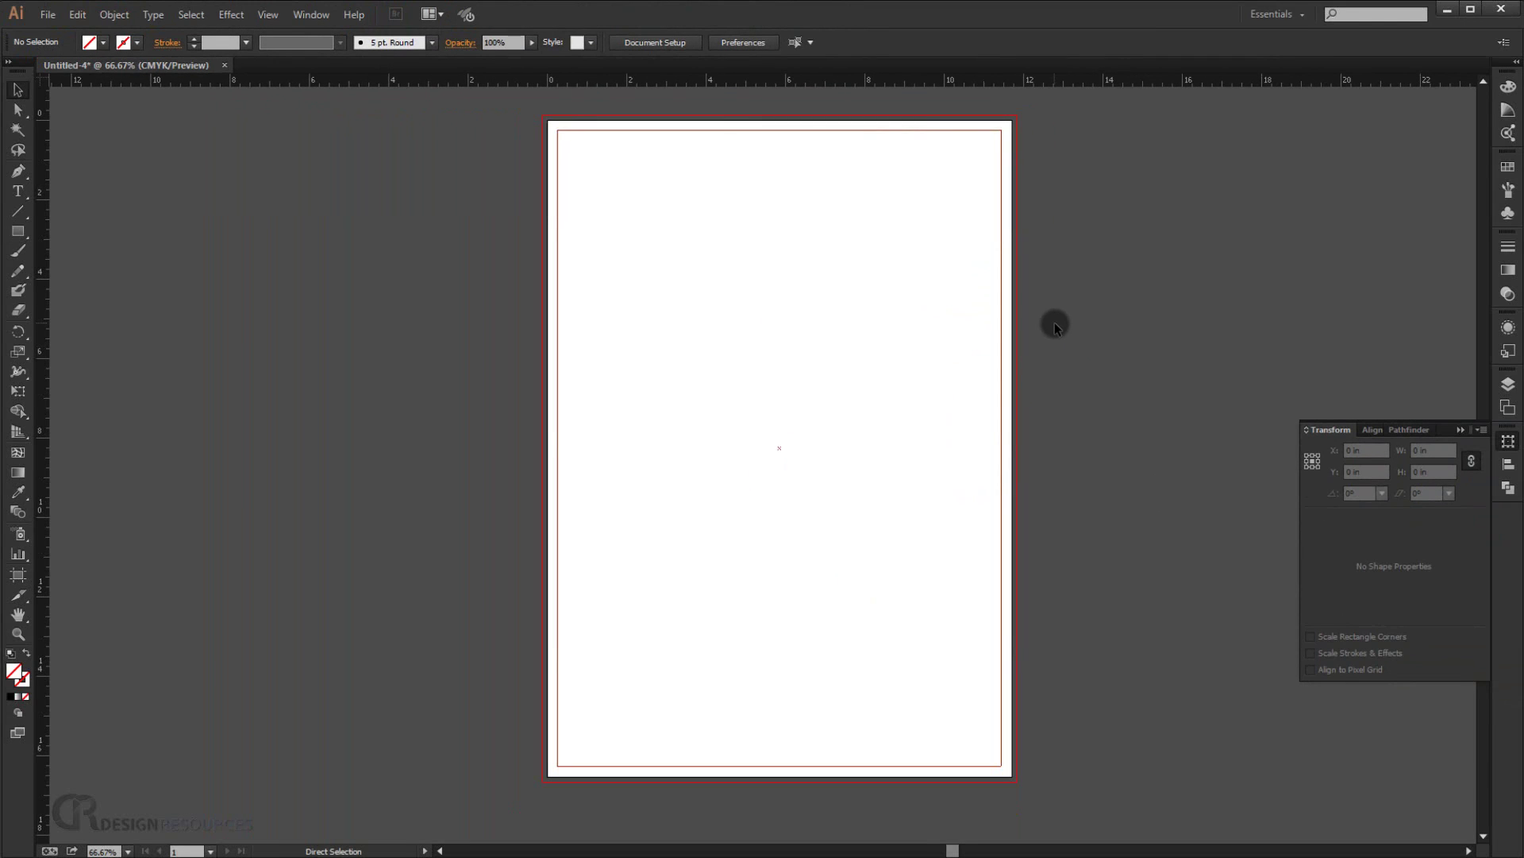
Draw a rectangle of about 11.94 × 16.79 in covering the artboard out to the red bleed lines
{"action": "key", "text": "ctrl+0"}
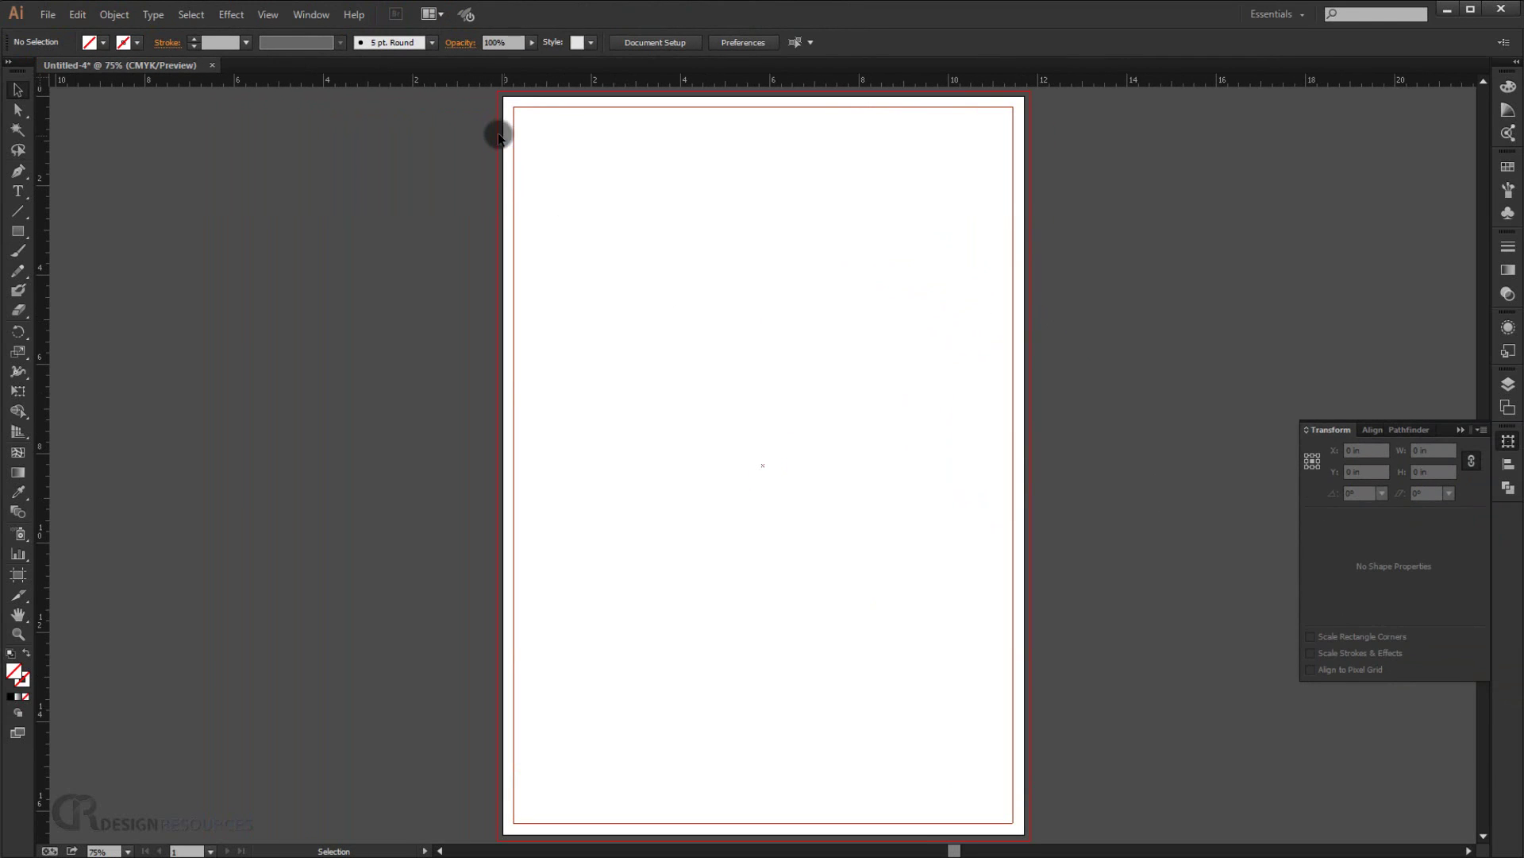
{"action": "left_click_drag", "start_coordinate": [17, 231], "coordinate": [80, 228]}
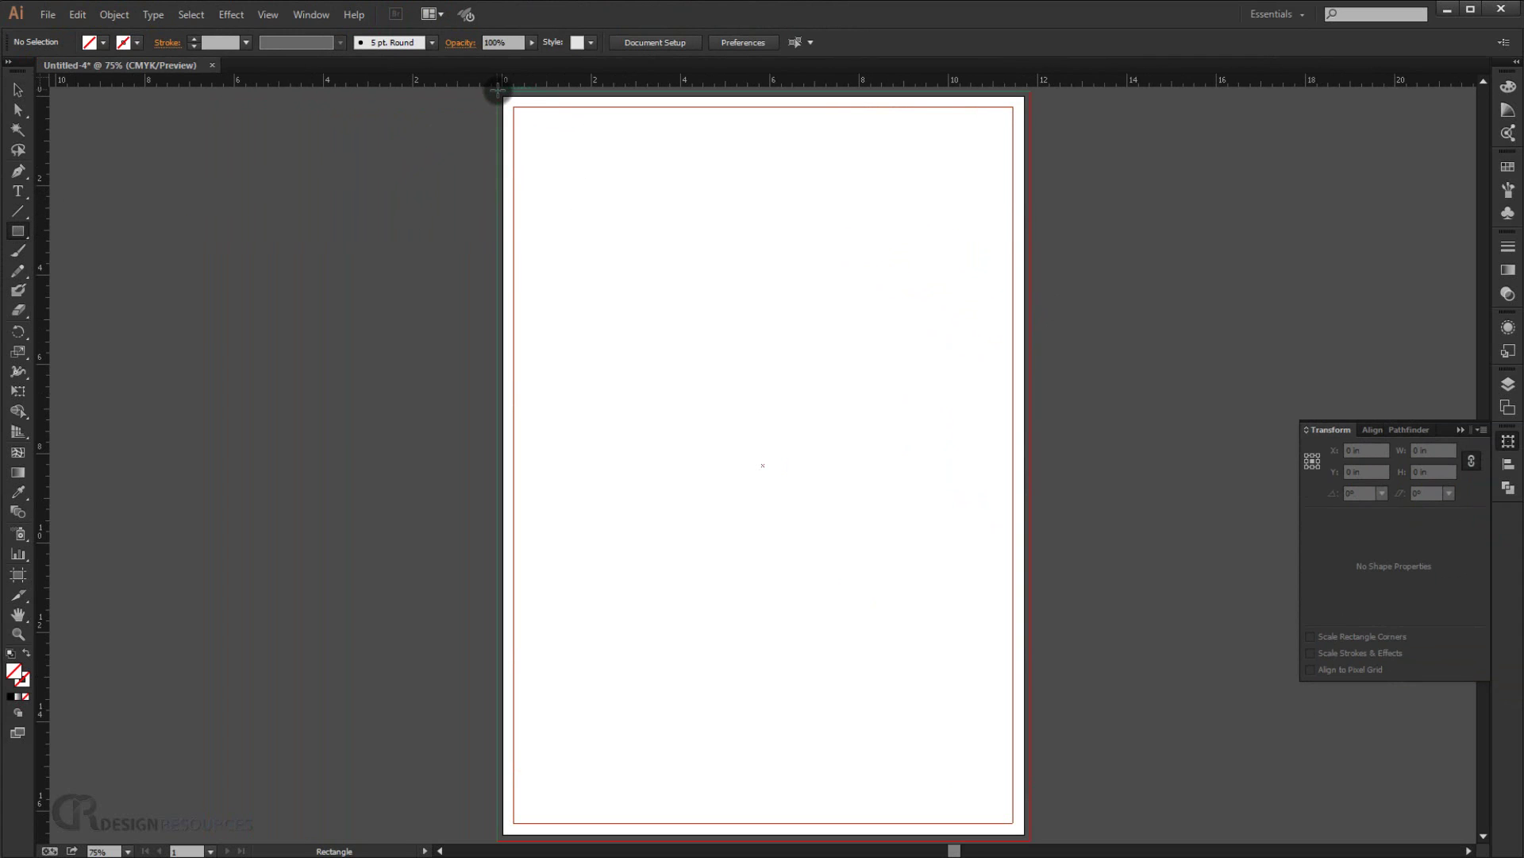
{"action": "left_click_drag", "start_coordinate": [504, 94], "coordinate": [1029, 838]}
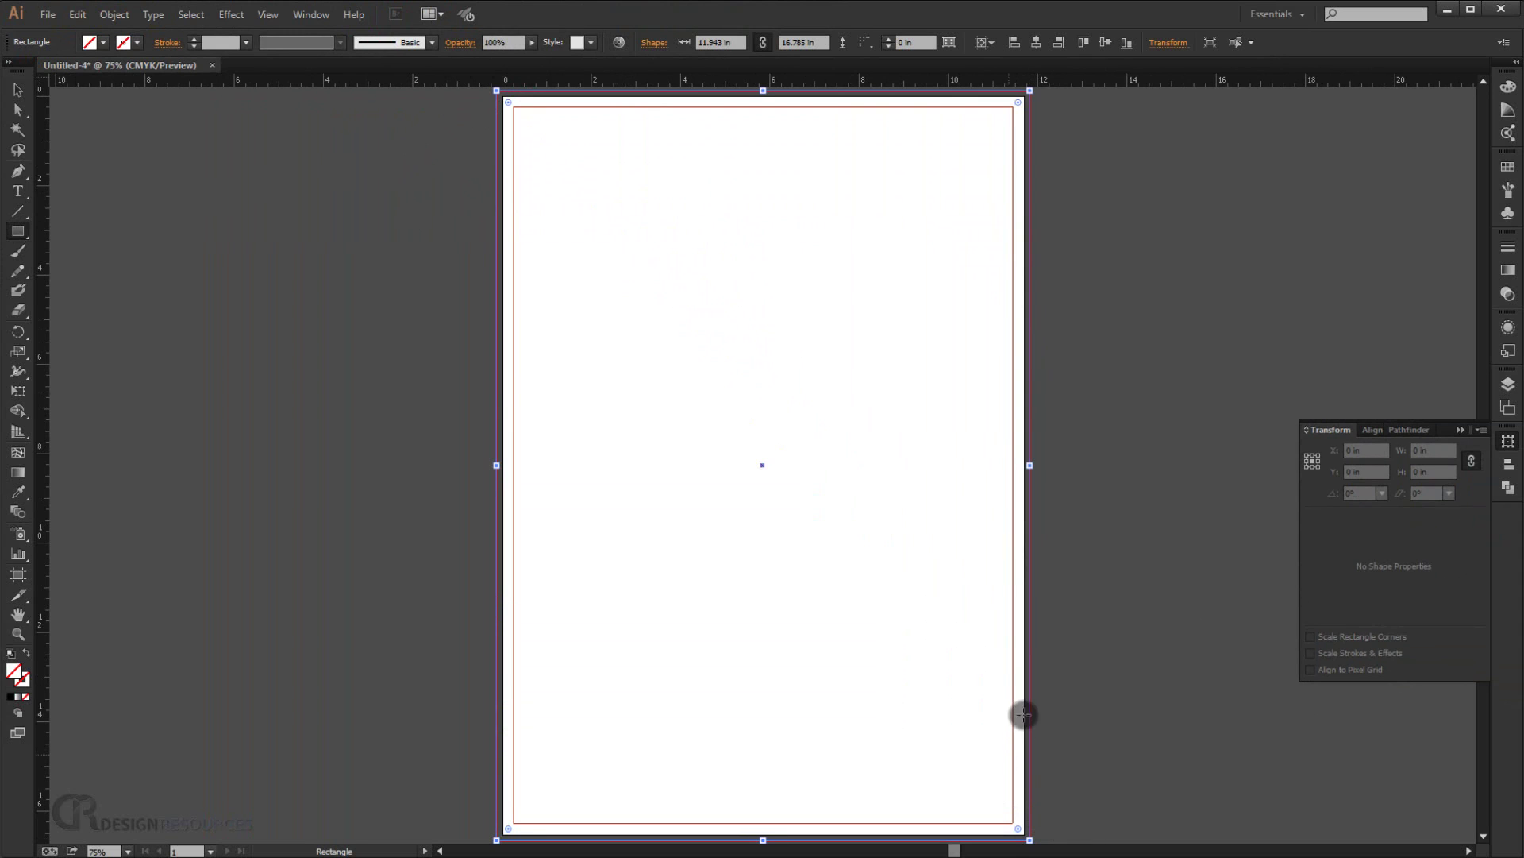
Fill the bleed-size rectangle with white and lock it
{"action": "left_click", "coordinate": [92, 42]}
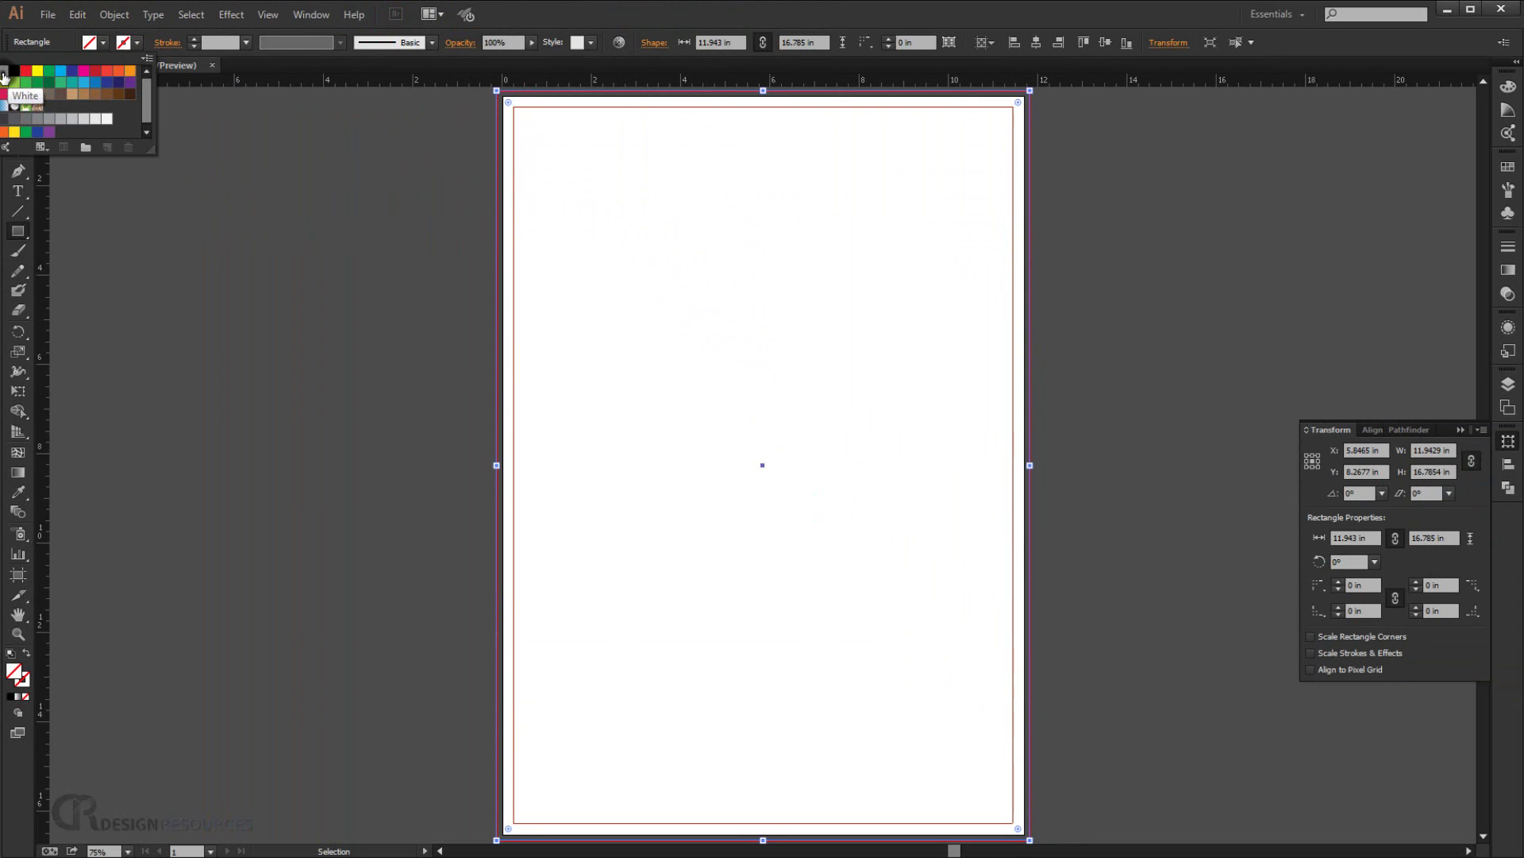
{"action": "left_click", "coordinate": [5, 71]}
{"action": "left_click", "coordinate": [1086, 15]}
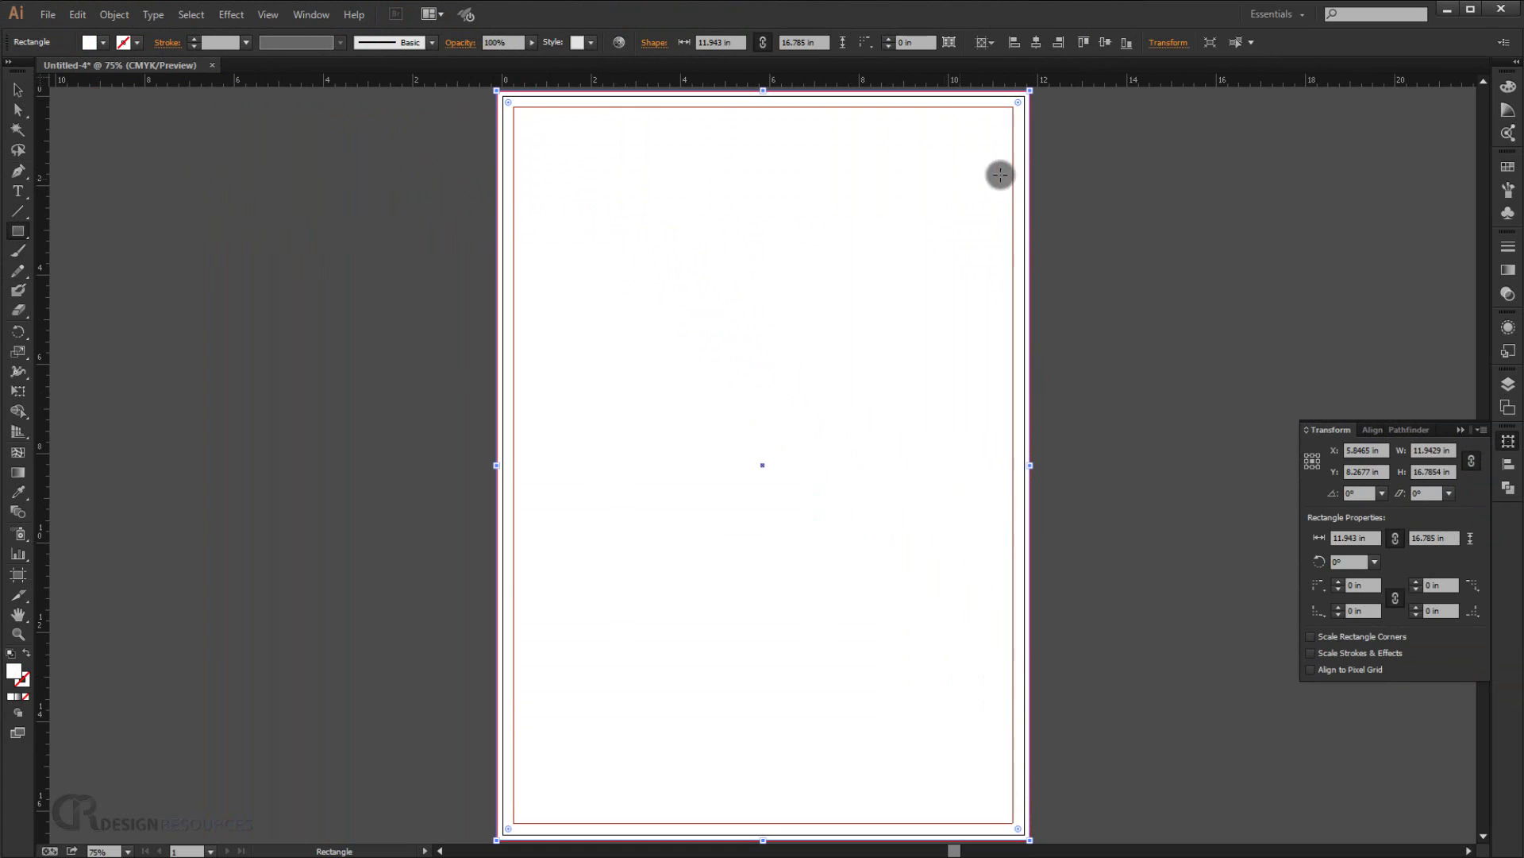
{"action": "key", "text": "ctrl+2"}
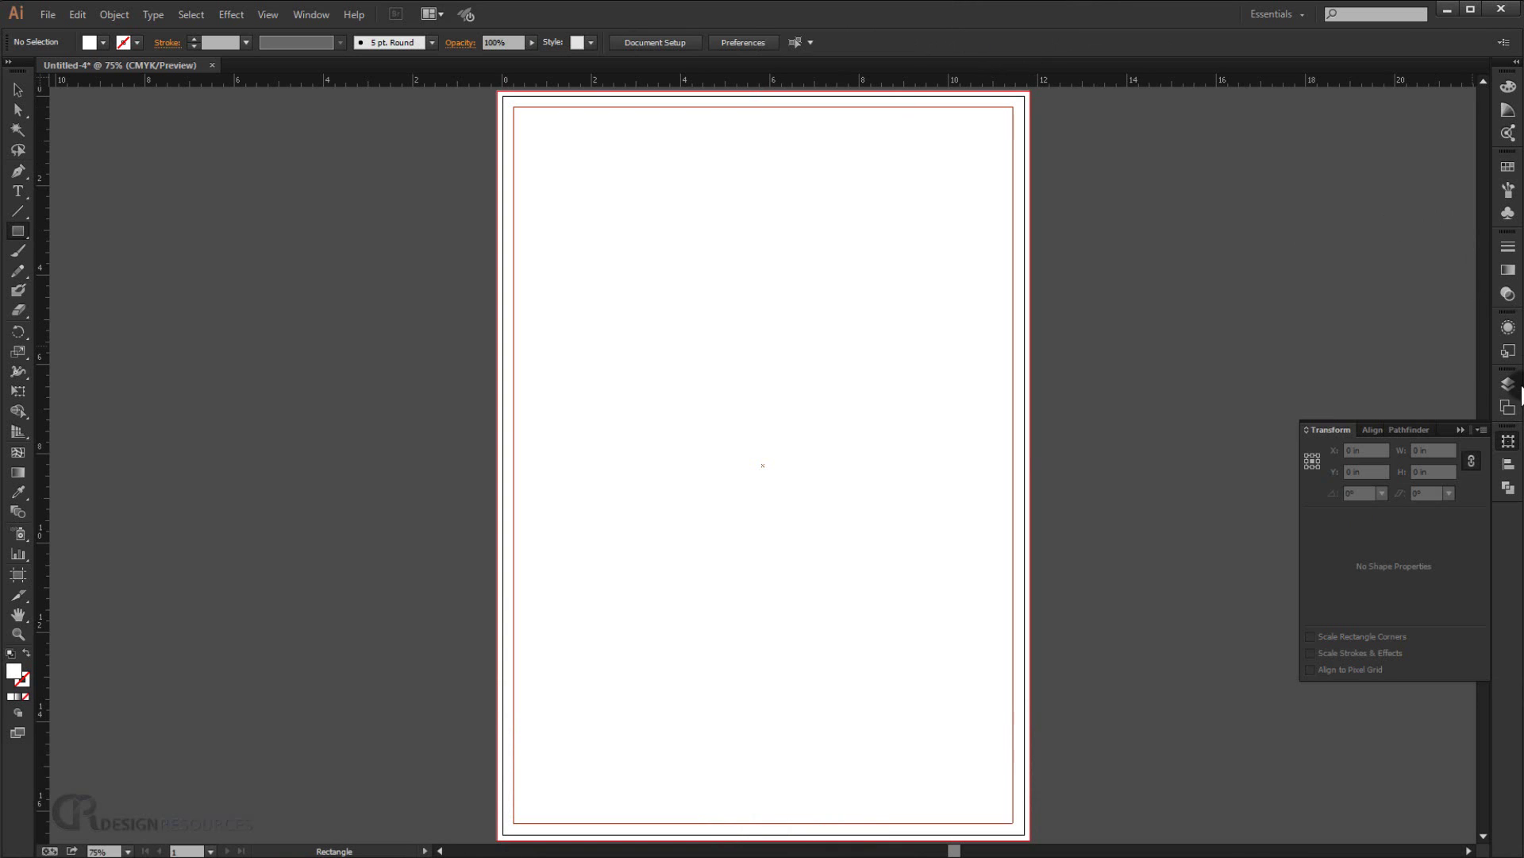
Add a new layer above Layer 1 and name it Calendar
{"action": "left_click", "coordinate": [1508, 385]}
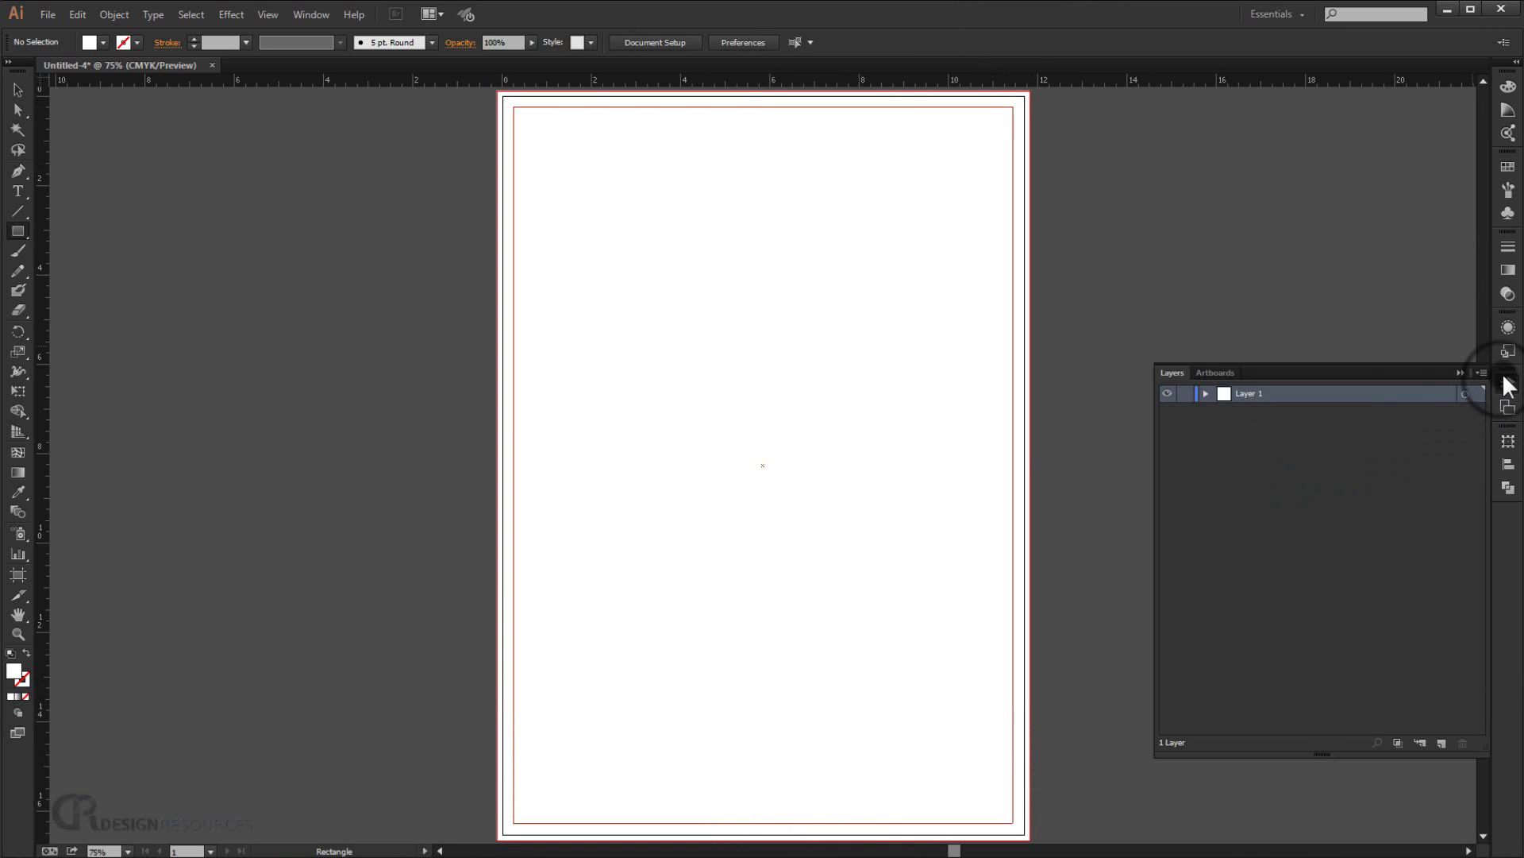
{"action": "left_click", "coordinate": [1435, 737]}
{"action": "double_click", "coordinate": [1299, 390]}
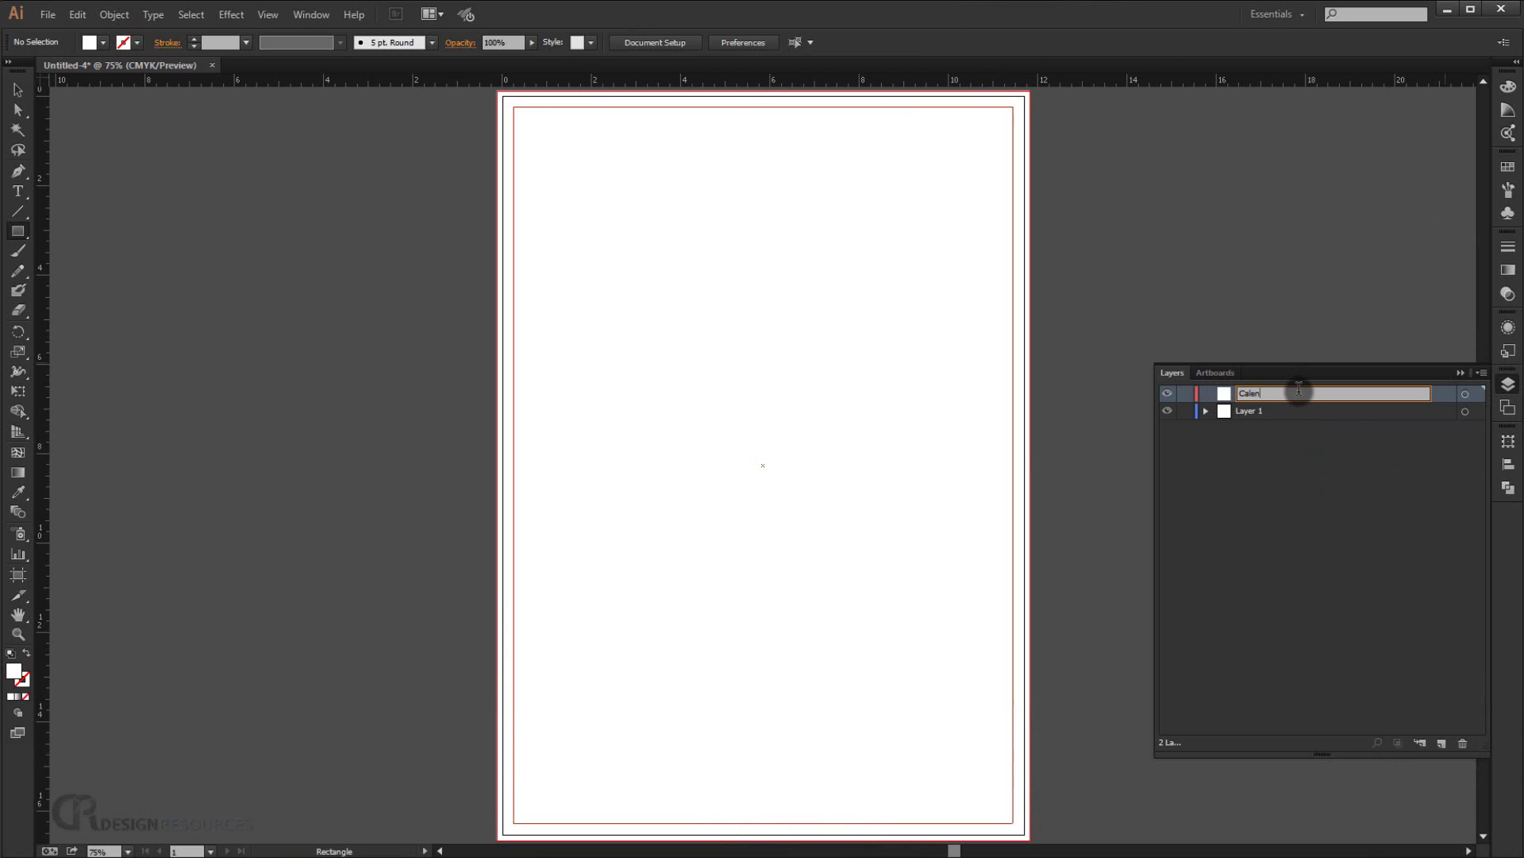
{"action": "key", "text": "Return"}
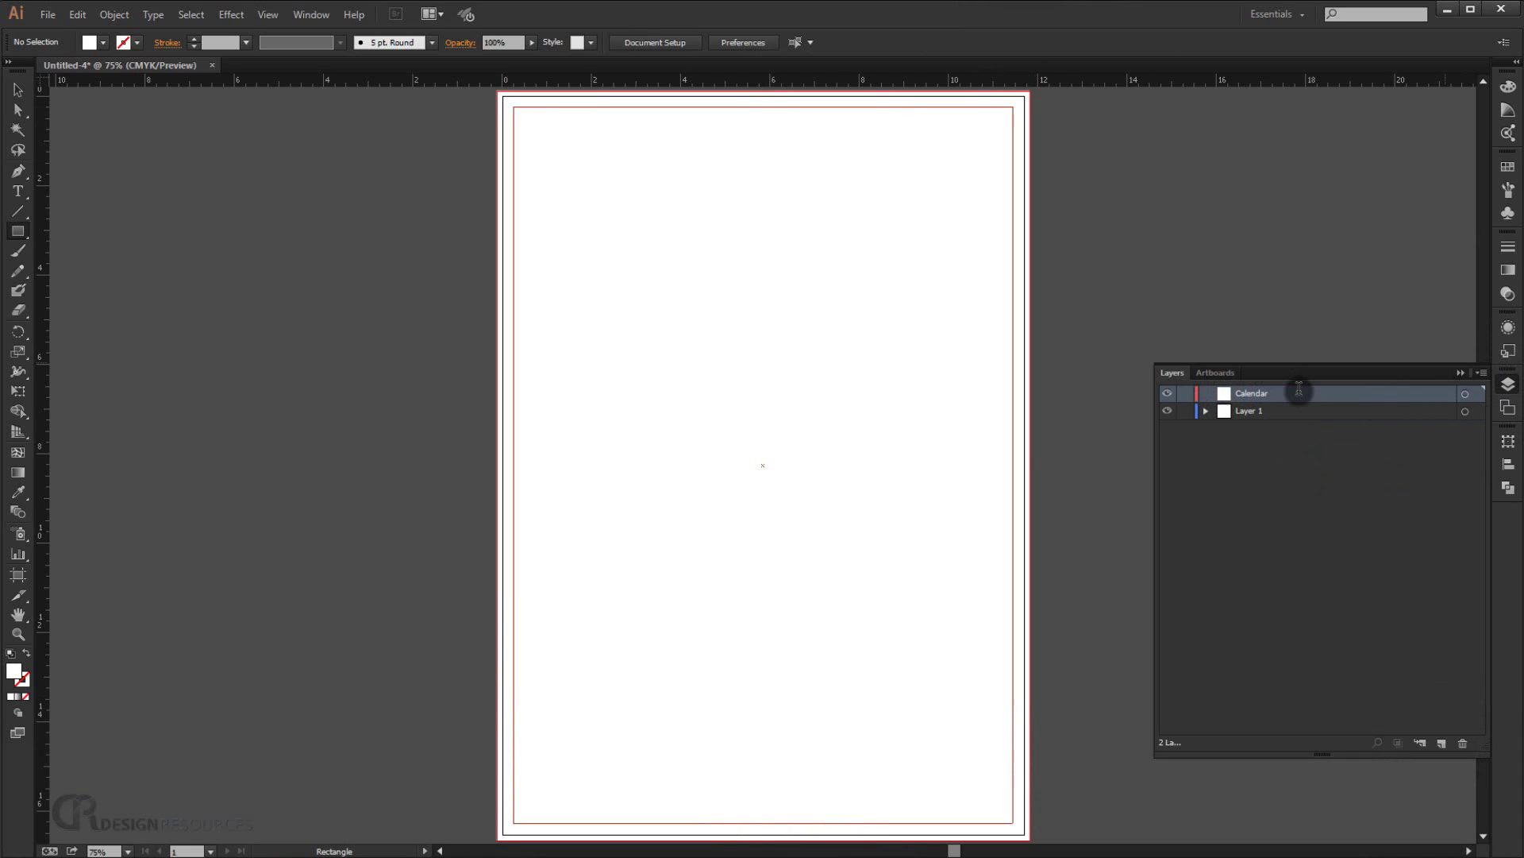
Draw an area text frame about 5.63 × 6.76 in inside the page margins and centre-align its paragraph
{"action": "left_click", "coordinate": [1460, 372]}
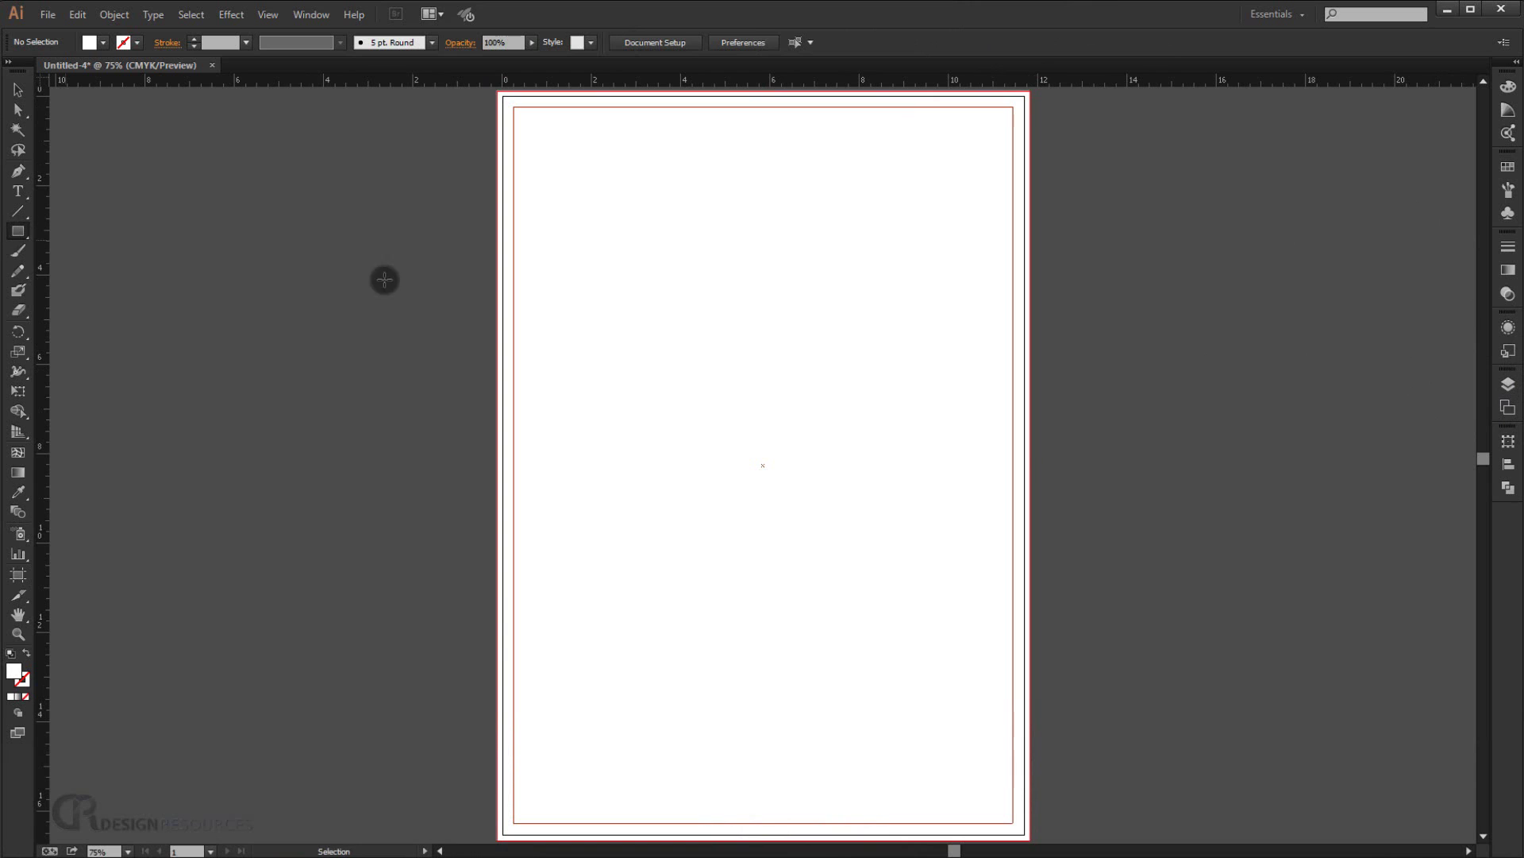
{"action": "left_click", "coordinate": [18, 191]}
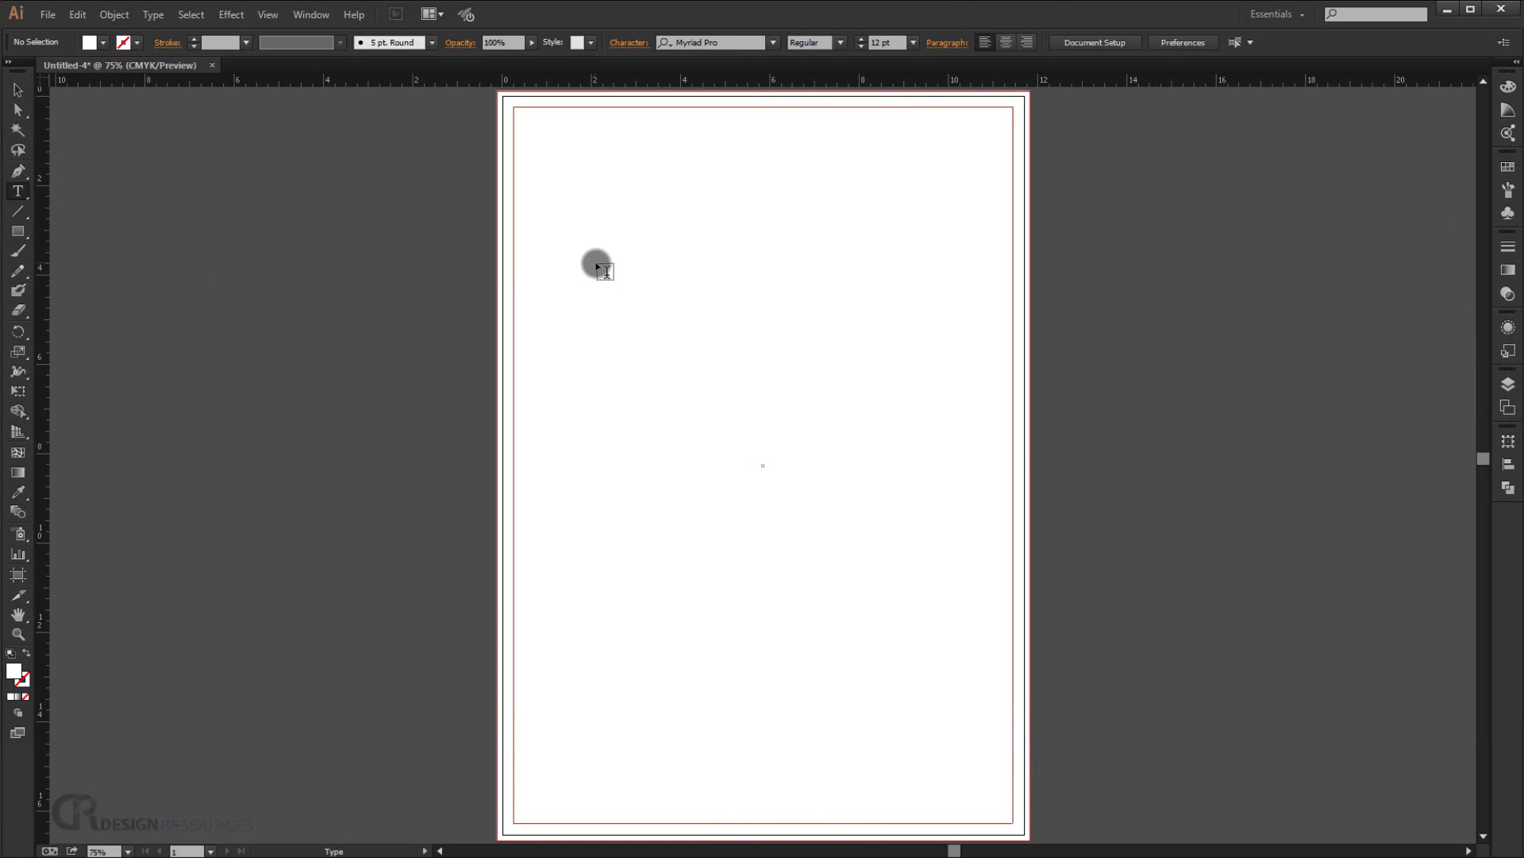
{"action": "left_click_drag", "start_coordinate": [595, 262], "coordinate": [848, 565]}
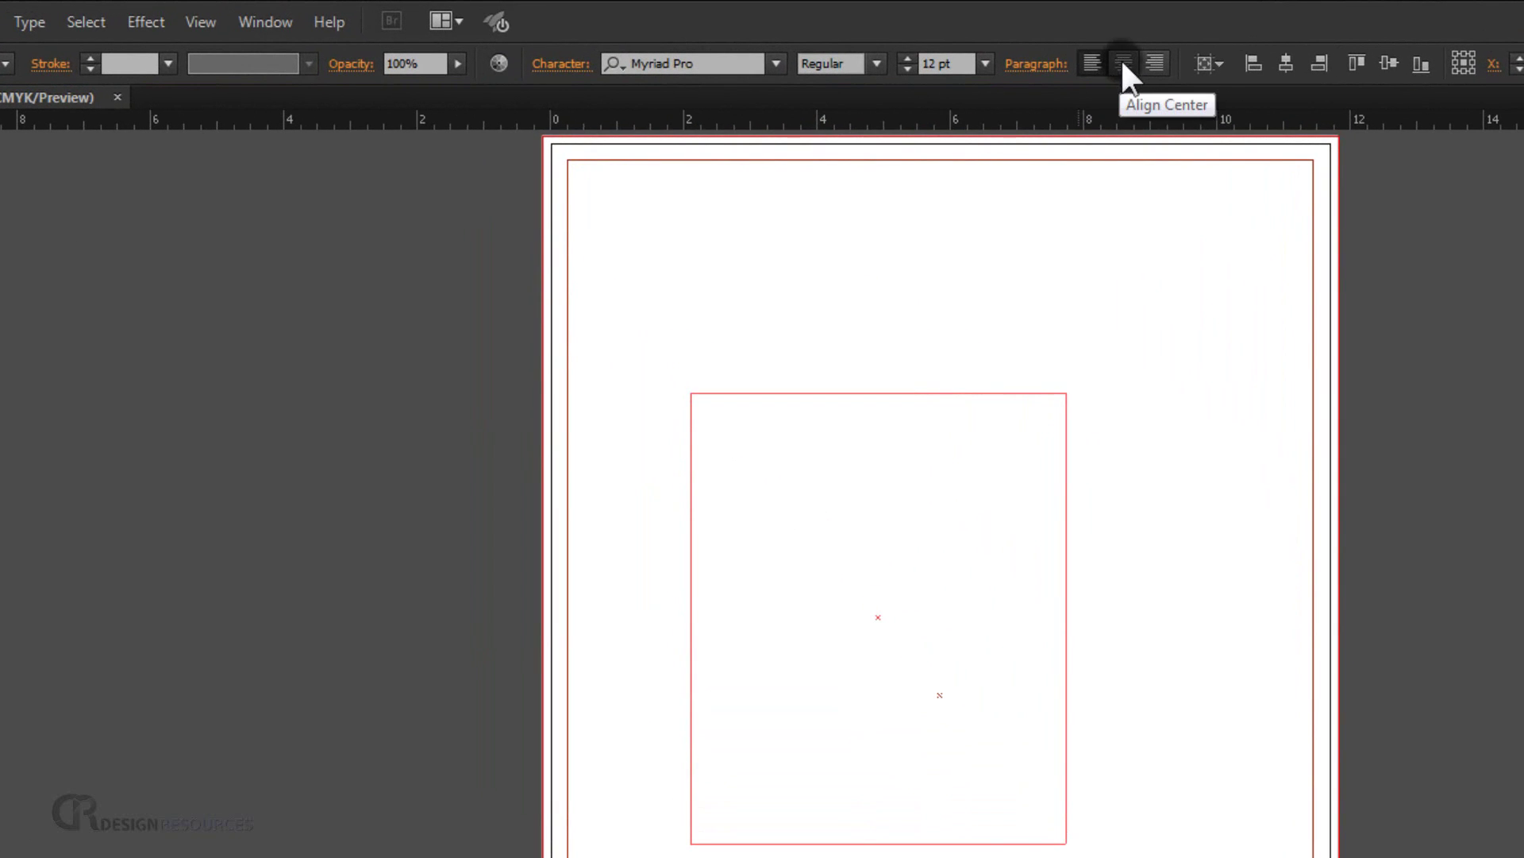
{"action": "left_click", "coordinate": [1121, 60]}
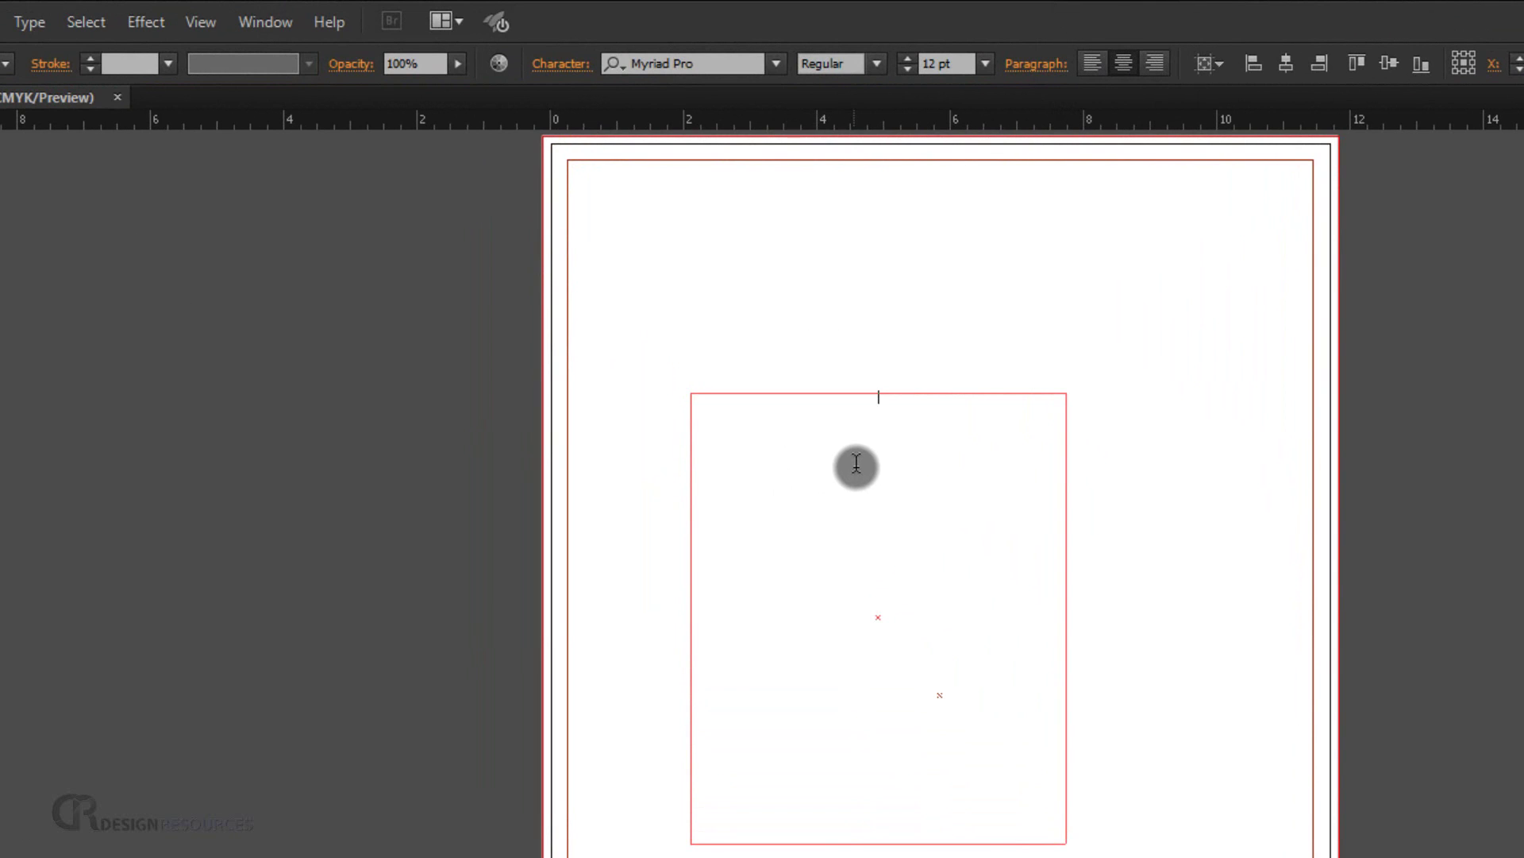
Set the text frame's font to Mathlete Bulky at 16 pt
{"action": "left_click", "coordinate": [705, 64]}
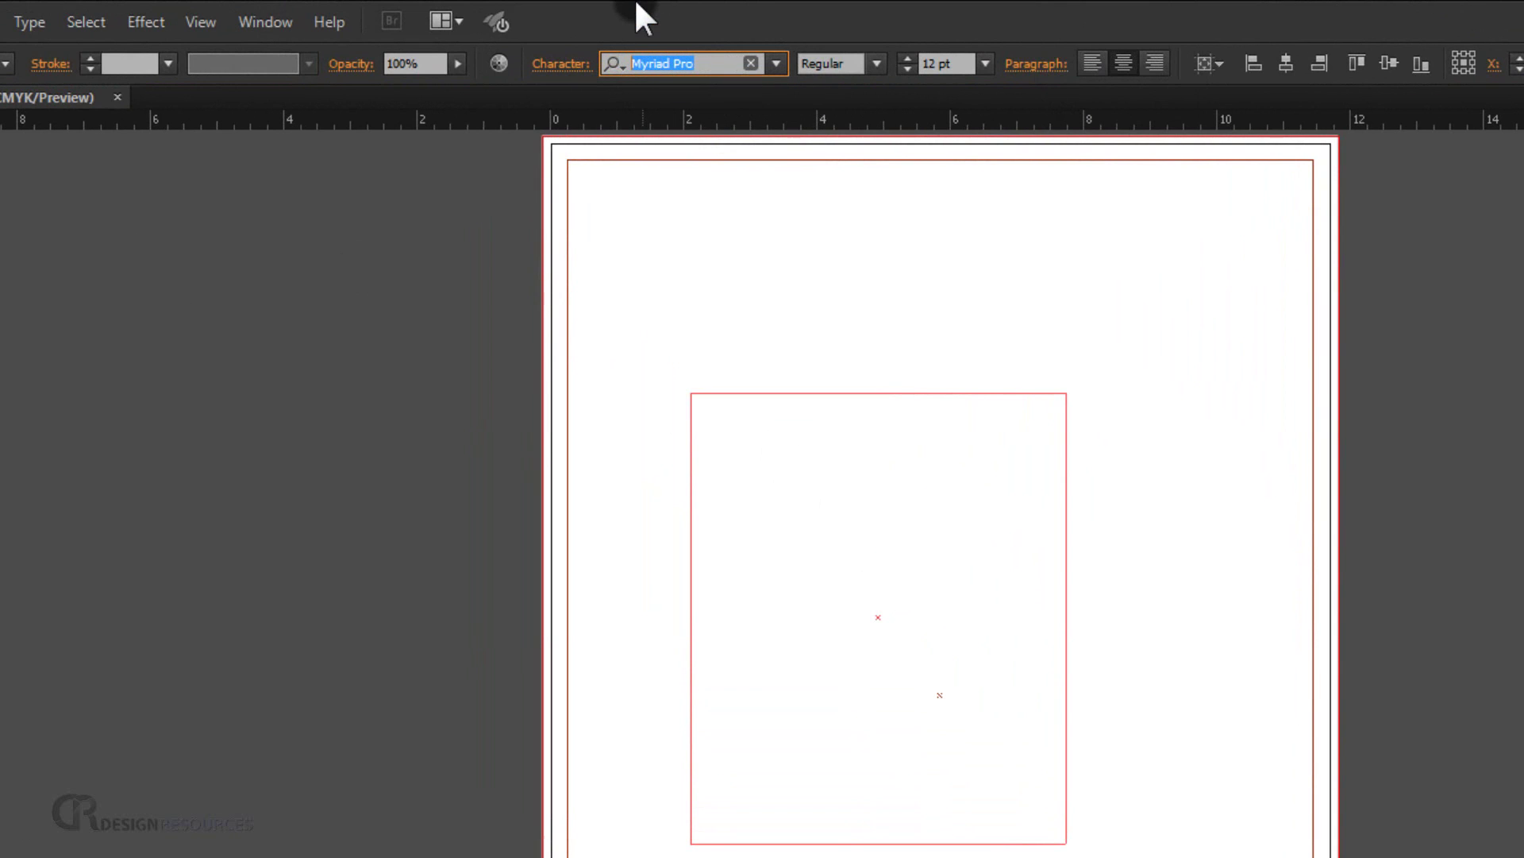
{"action": "type", "text": "math"}
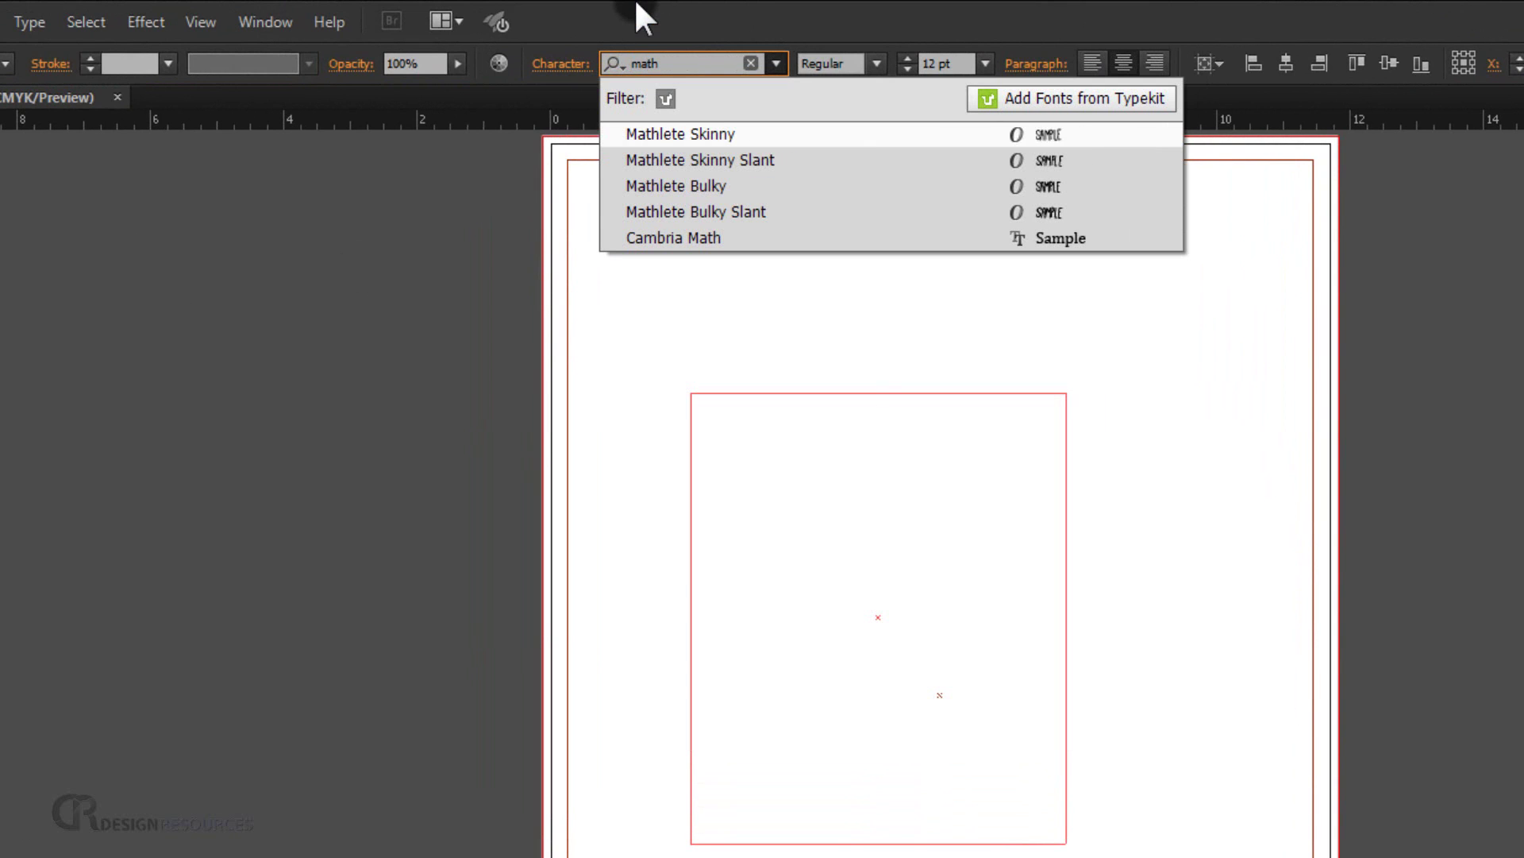
{"action": "left_click", "coordinate": [721, 191]}
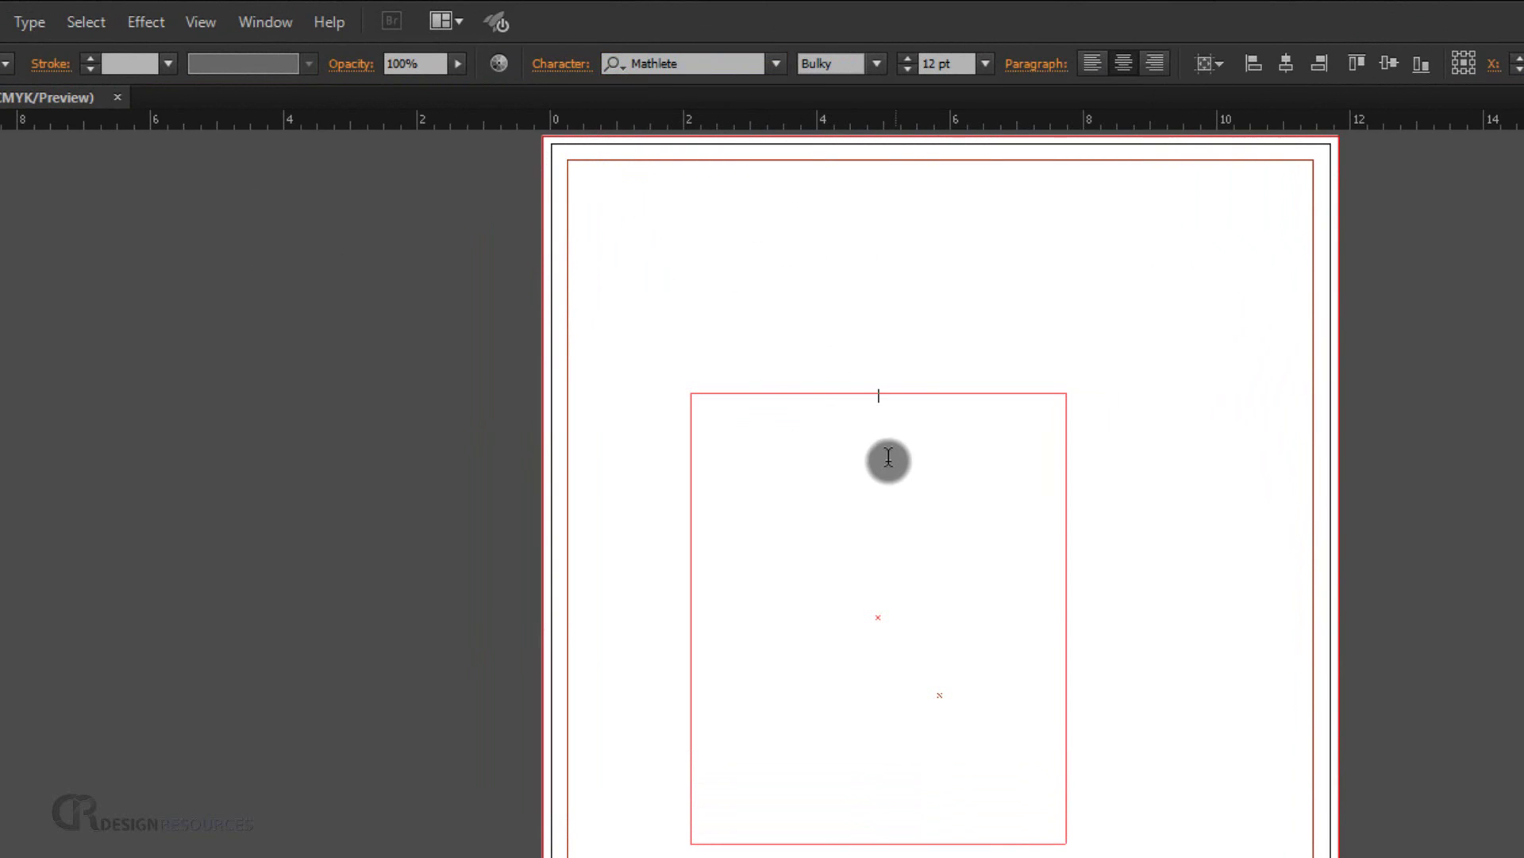
{"action": "left_click", "coordinate": [908, 59]}
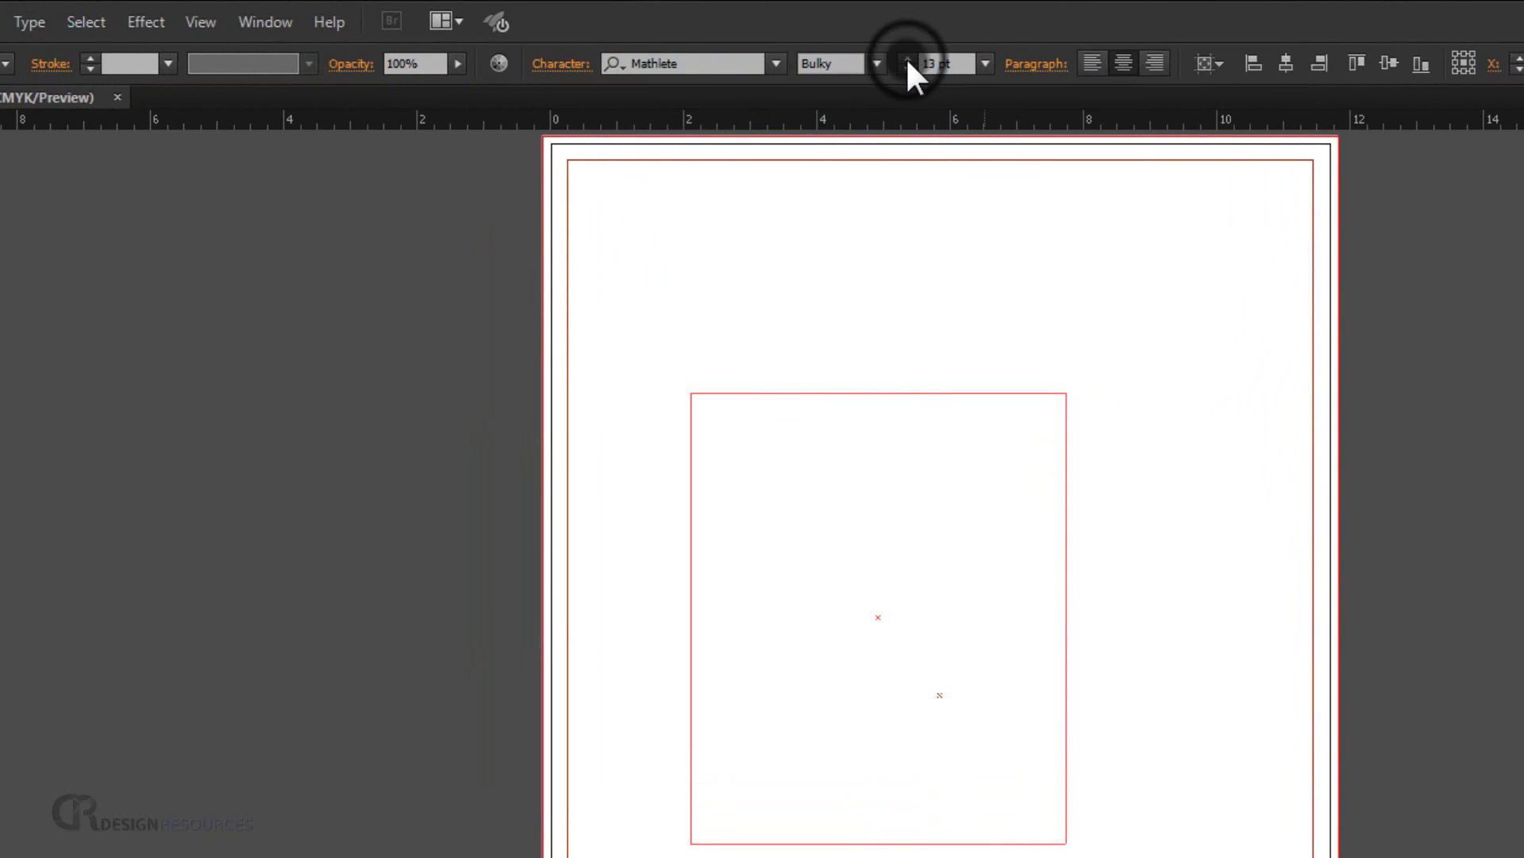
{"action": "left_click", "coordinate": [907, 59]}
{"action": "left_click", "coordinate": [908, 59]}
{"action": "left_click", "coordinate": [908, 59]}
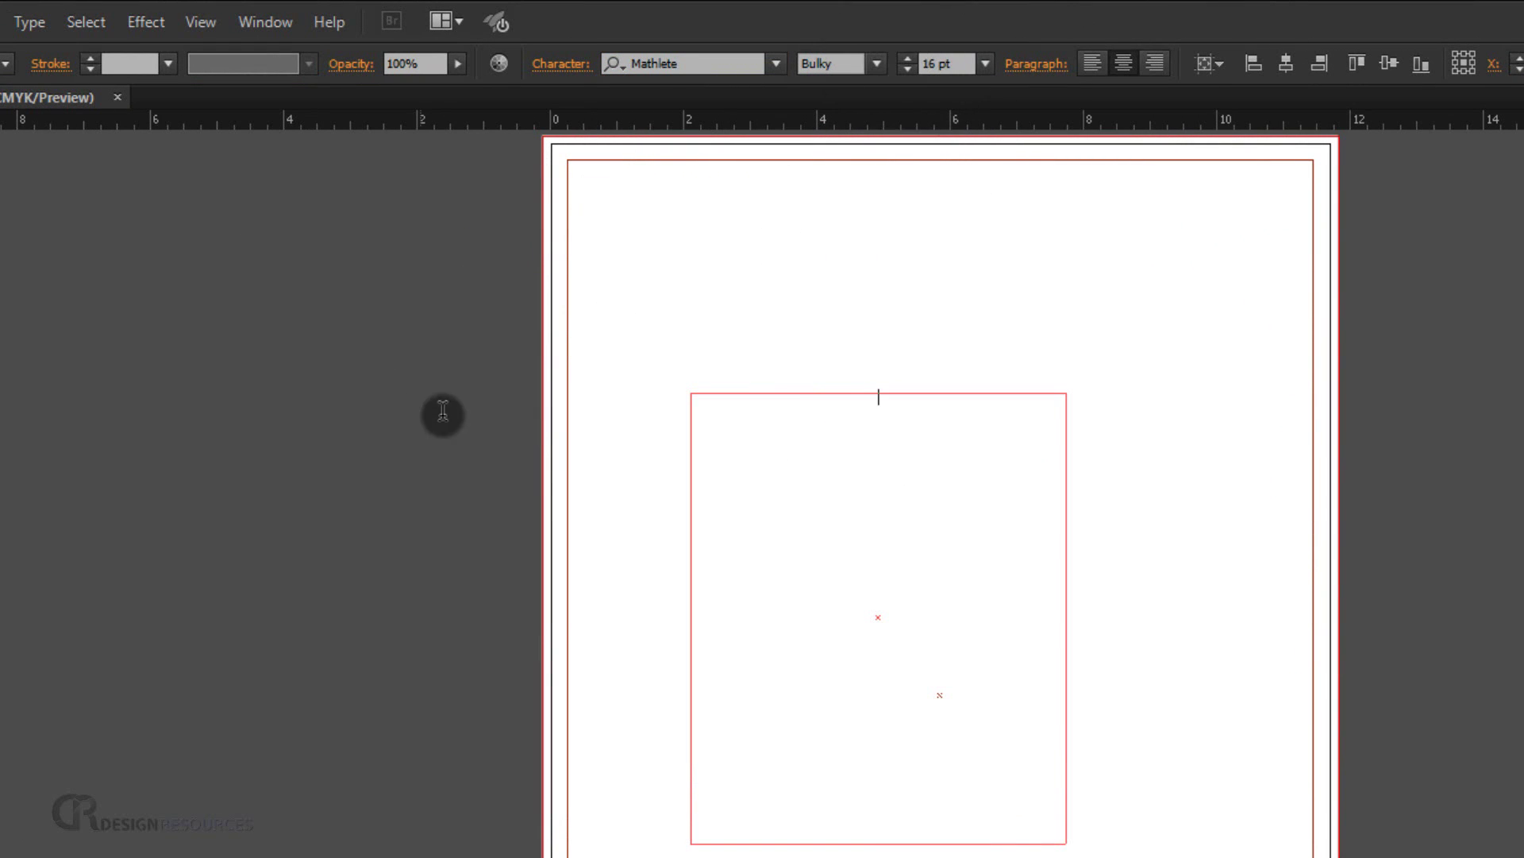
Enter the weekday abbreviations MON, TUE, WEN, THU, FRI, SAT and SUN on separate lines in the text frame
{"action": "scroll", "coordinate": [884, 371], "scroll_direction": "up", "scroll_amount": 2}
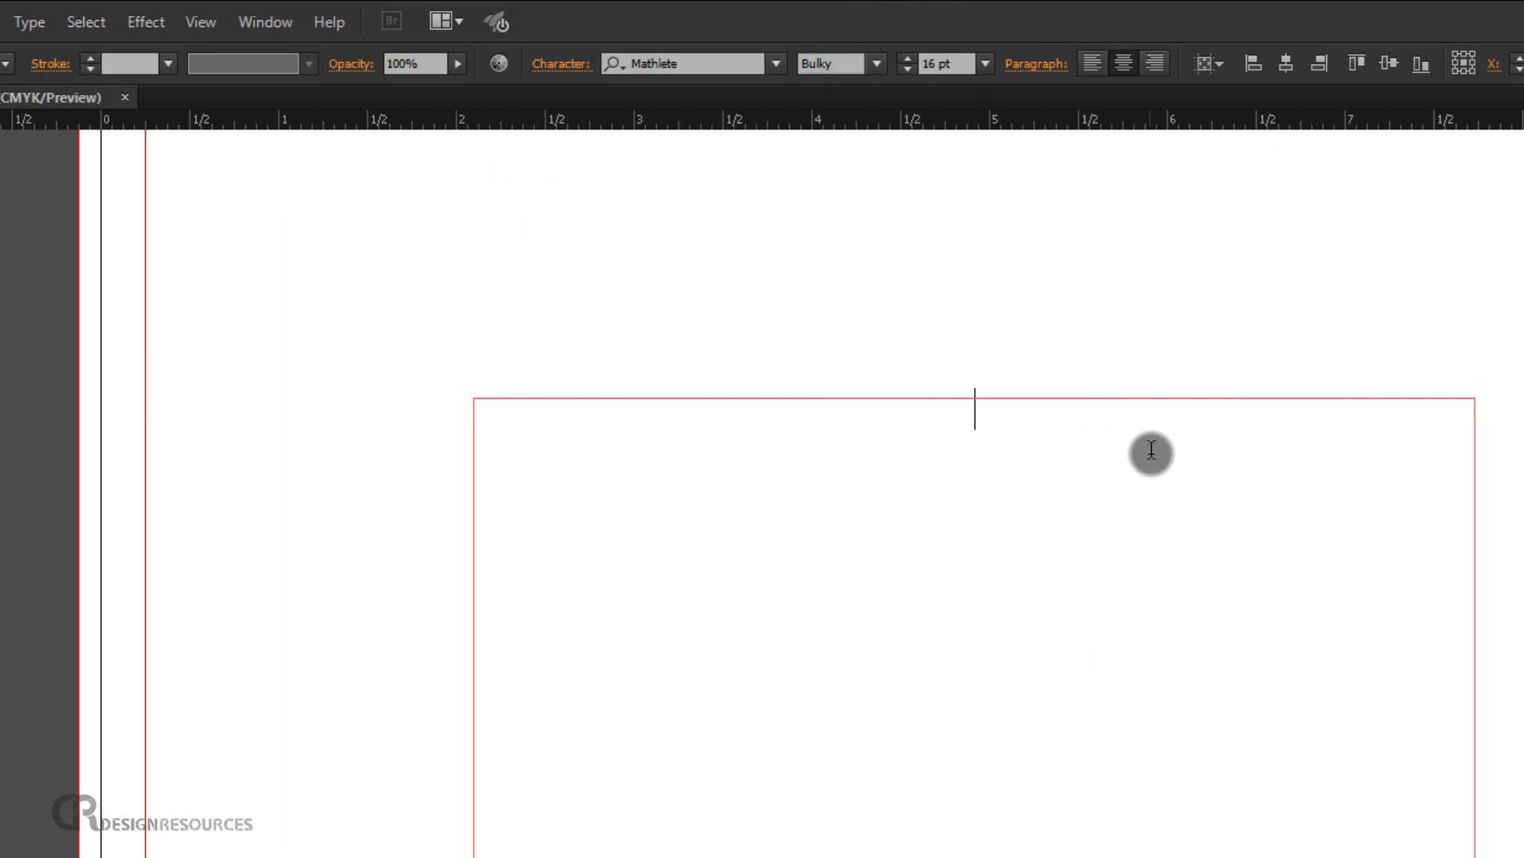
{"action": "type", "text": "ON"}
{"action": "key", "text": "Return"}
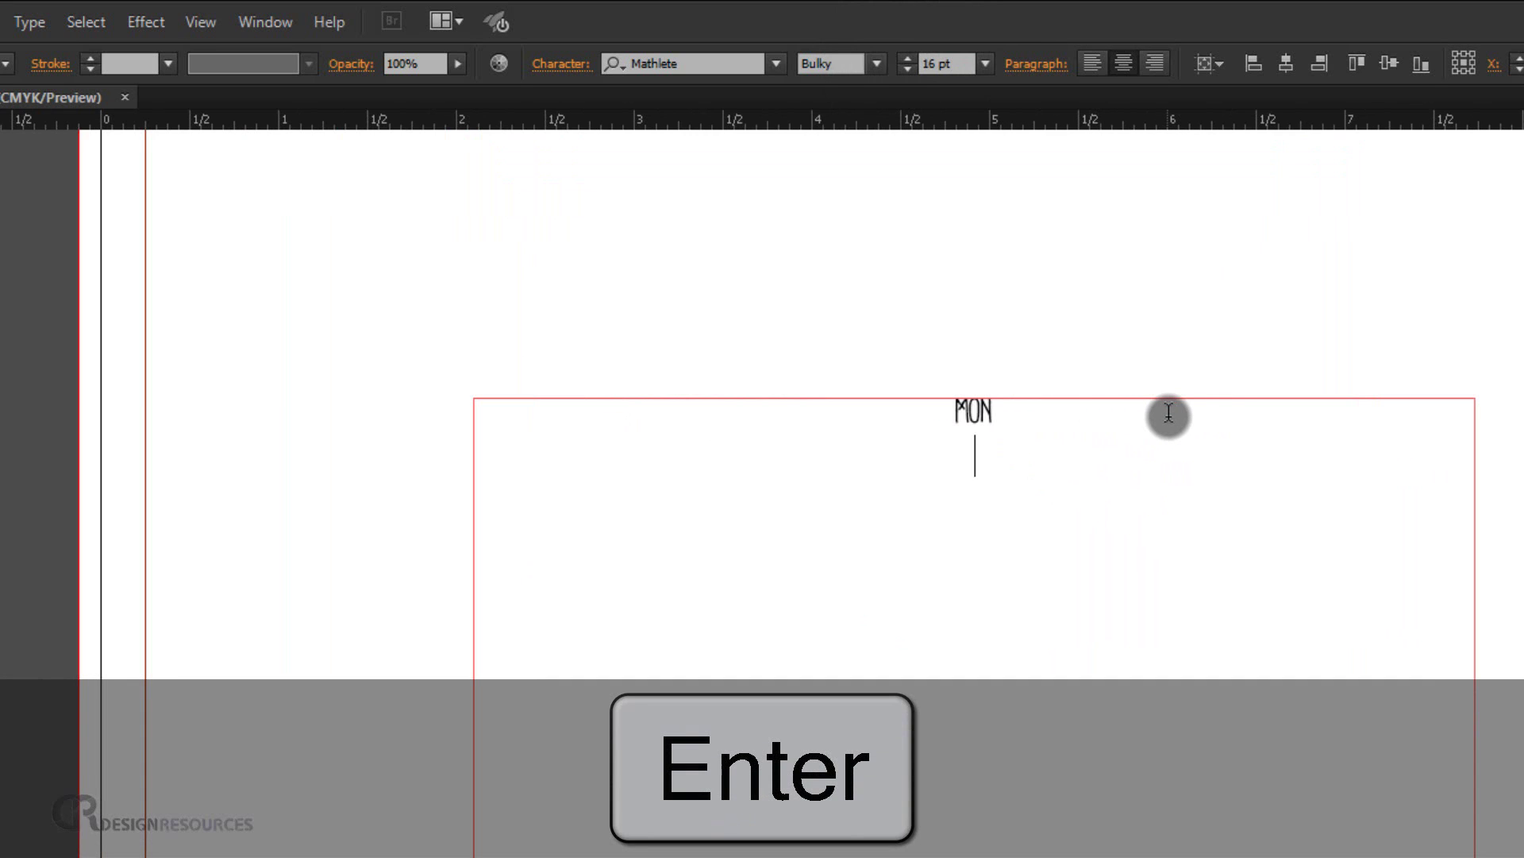
{"action": "type", "text": "TUR"}
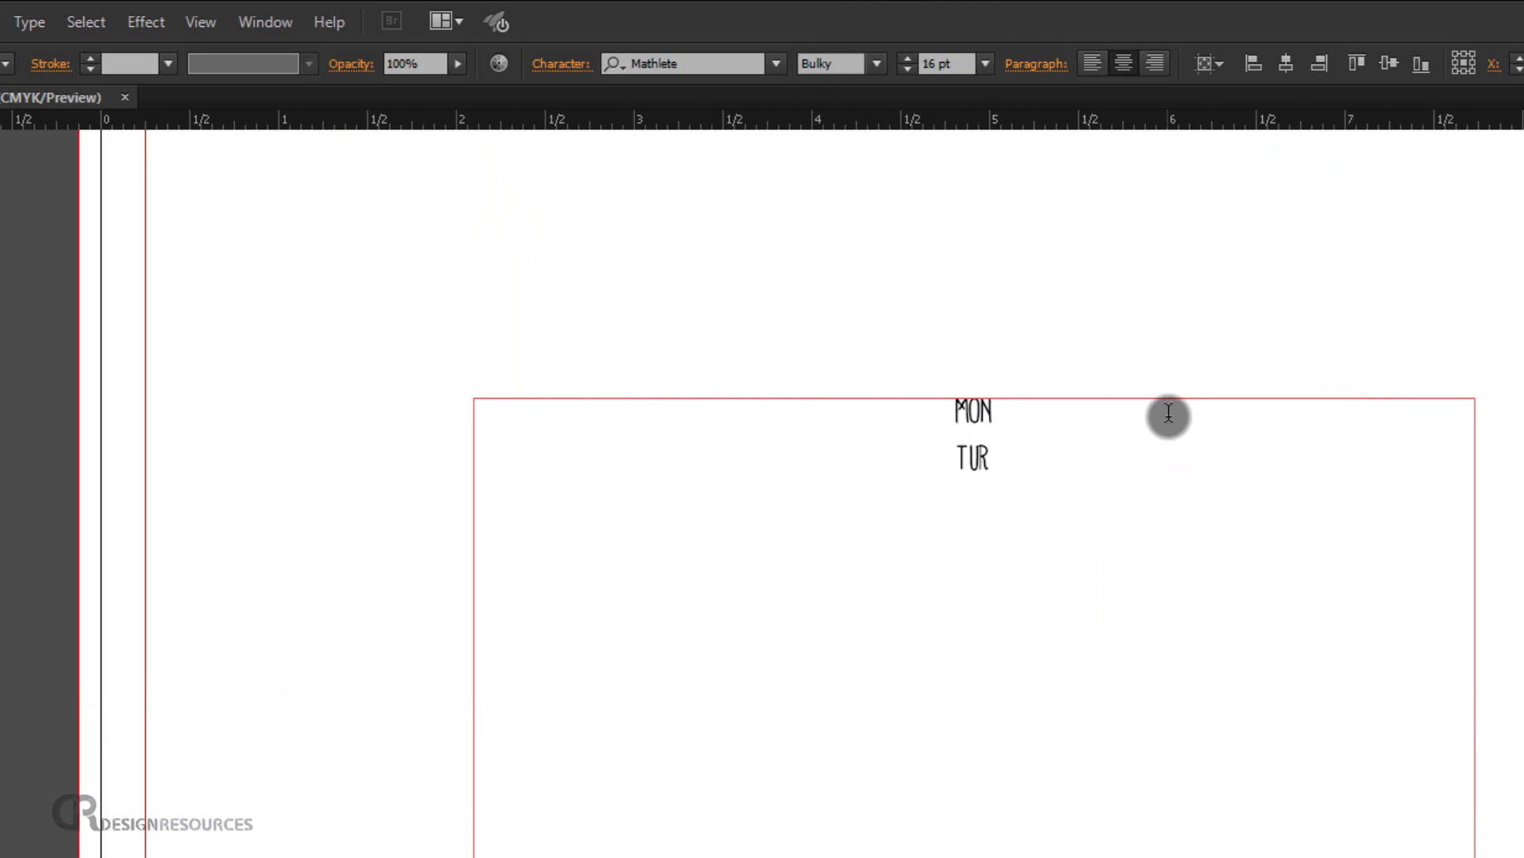
{"action": "key", "text": "BackSpace"}
{"action": "type", "text": "N"}
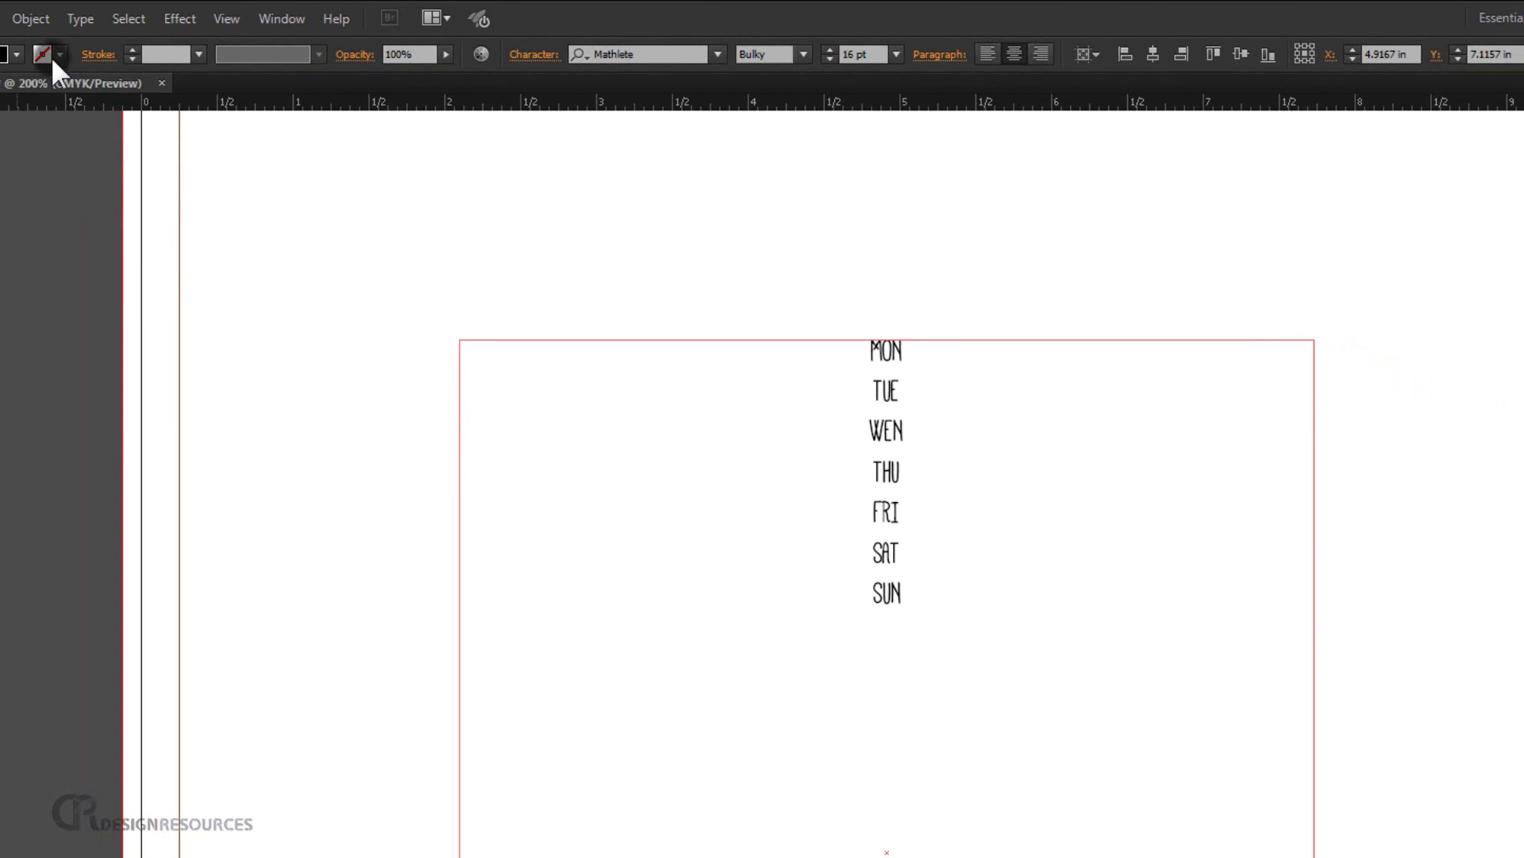
Open the Area Type Options for the weekday text with preview on and set width and height to 2.5 in
{"action": "left_click", "coordinate": [95, 22]}
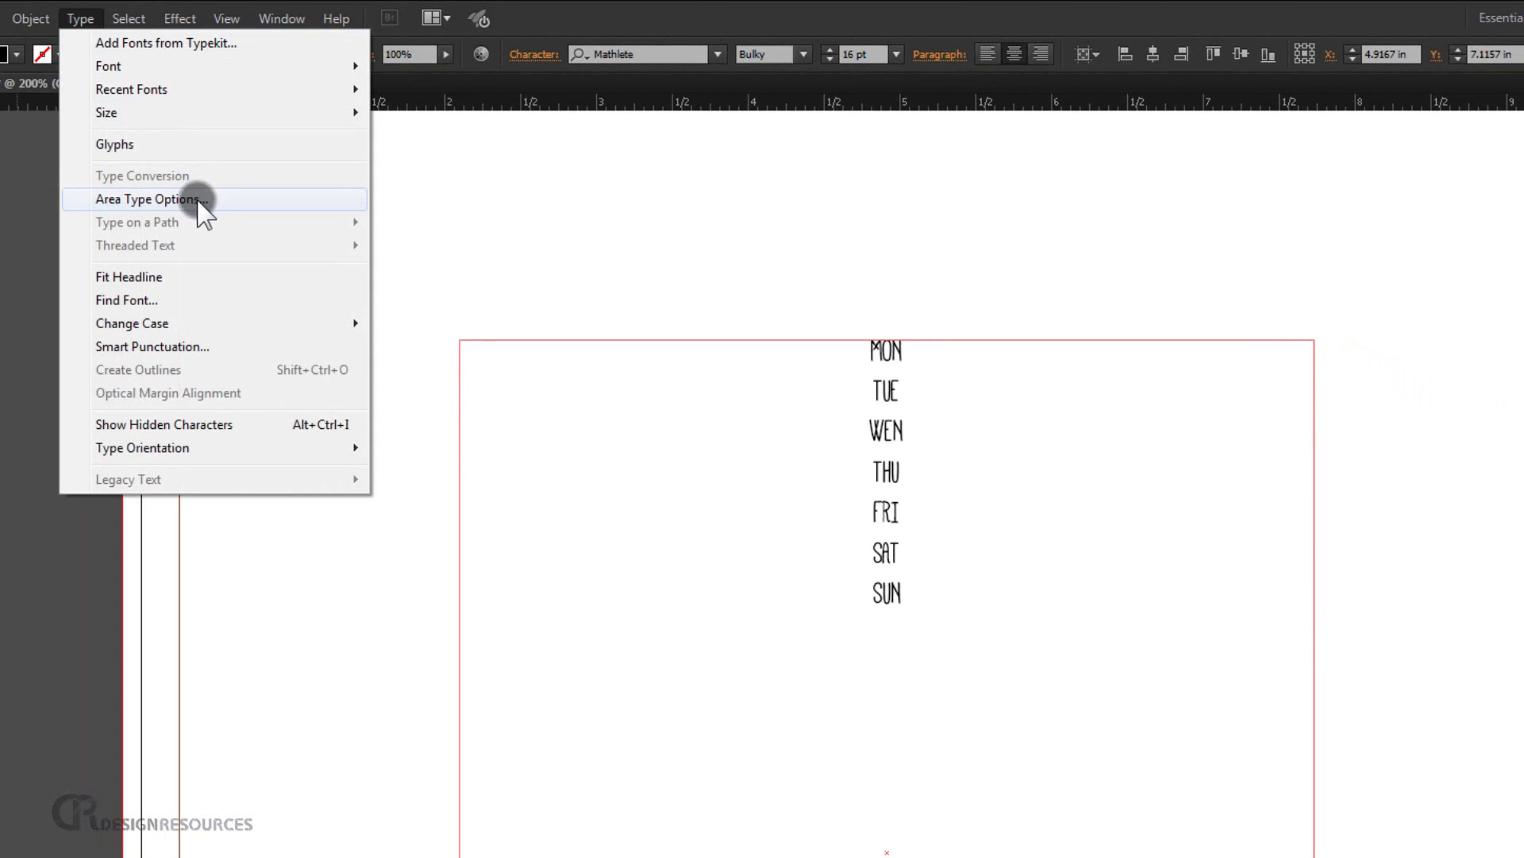
{"action": "left_click", "coordinate": [159, 200]}
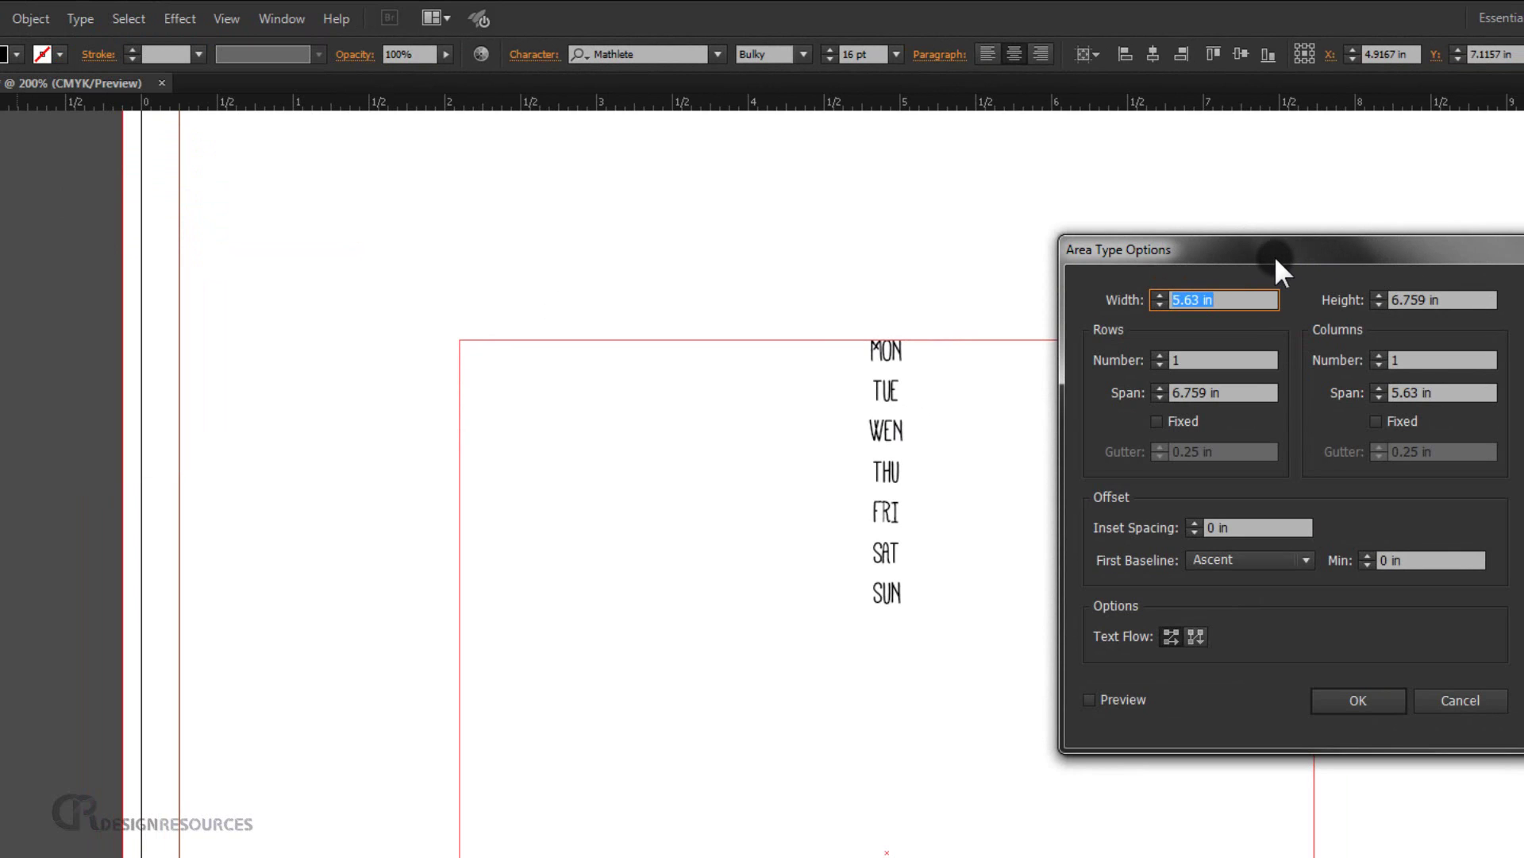
{"action": "left_click", "coordinate": [1115, 700]}
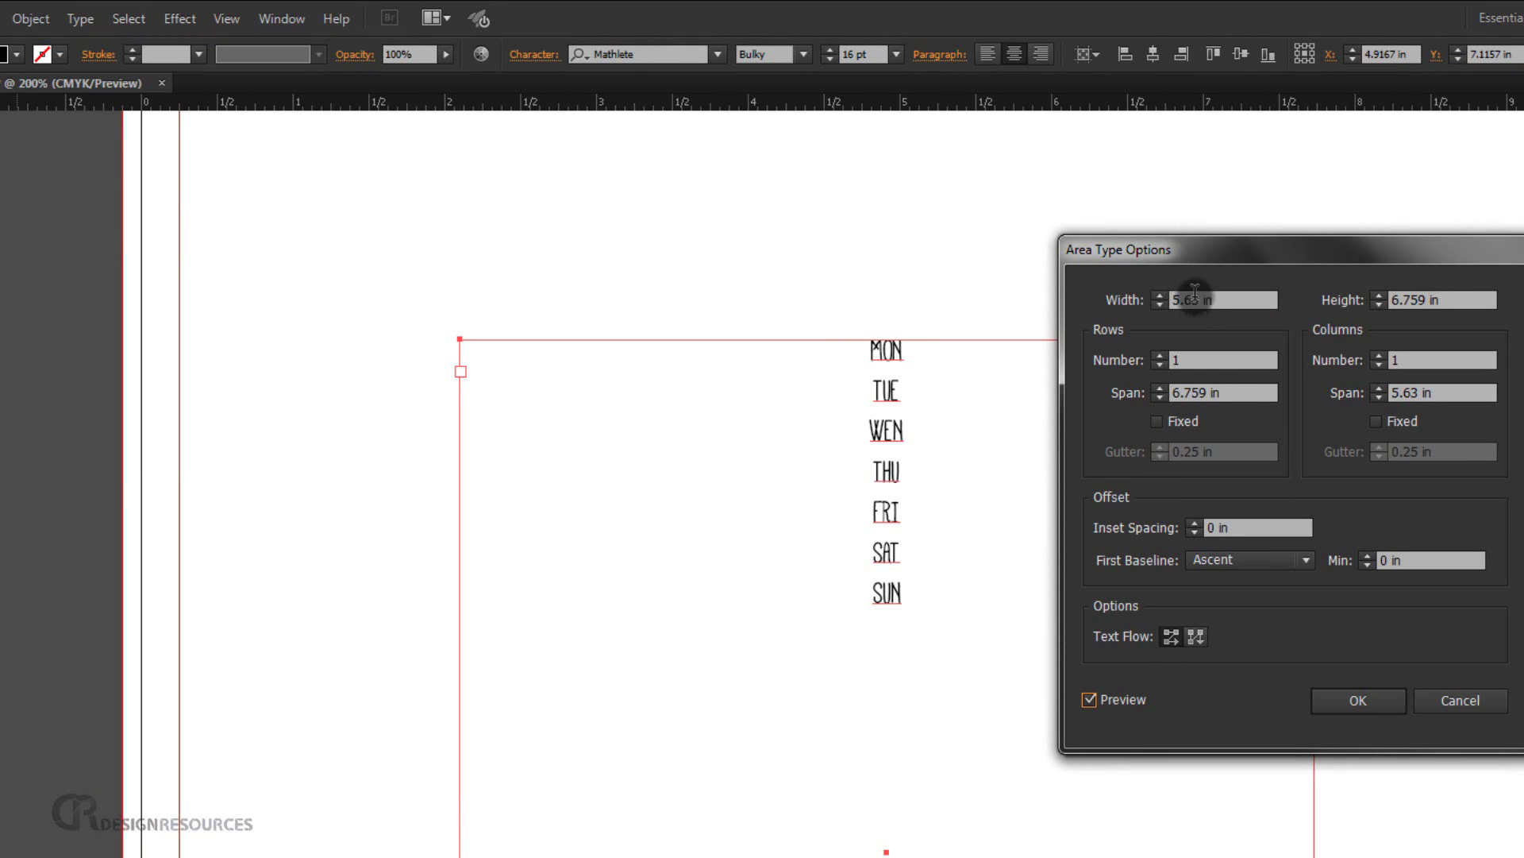
{"action": "left_click", "coordinate": [1228, 301]}
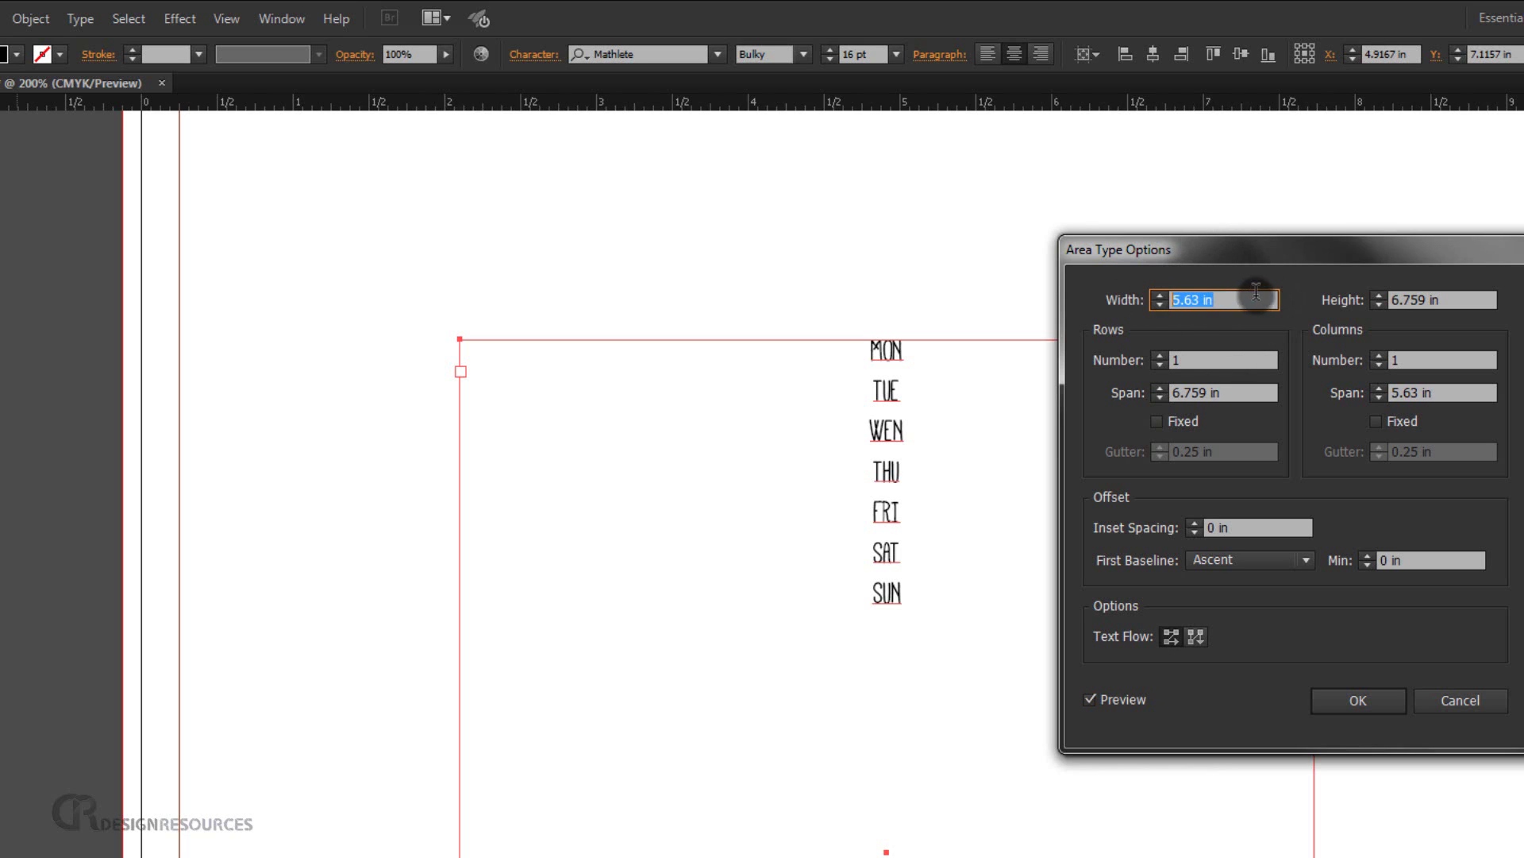
{"action": "type", "text": "2.5"}
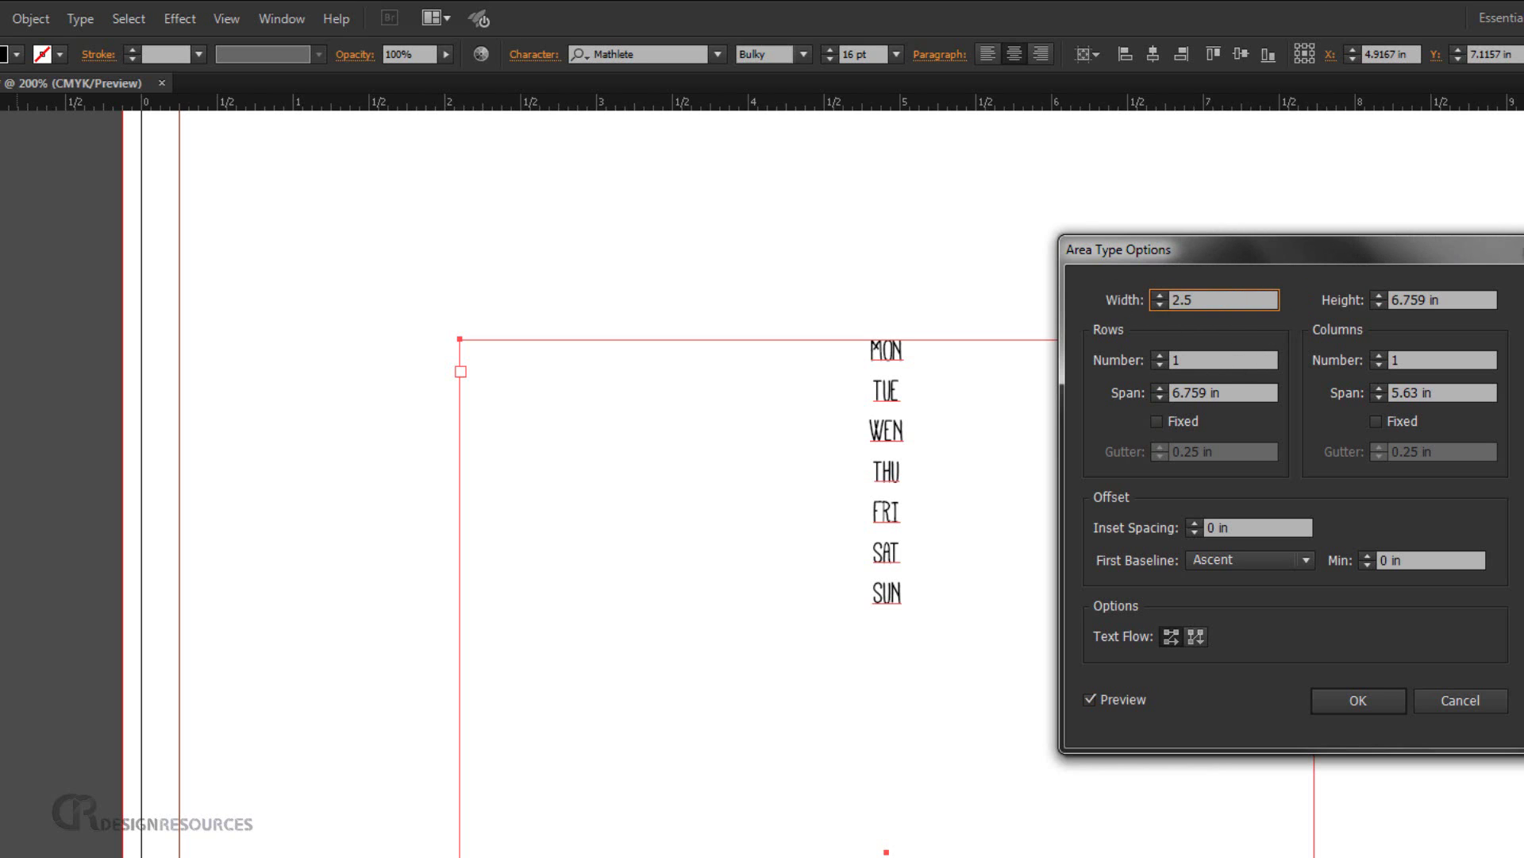
{"action": "left_click", "coordinate": [1489, 299]}
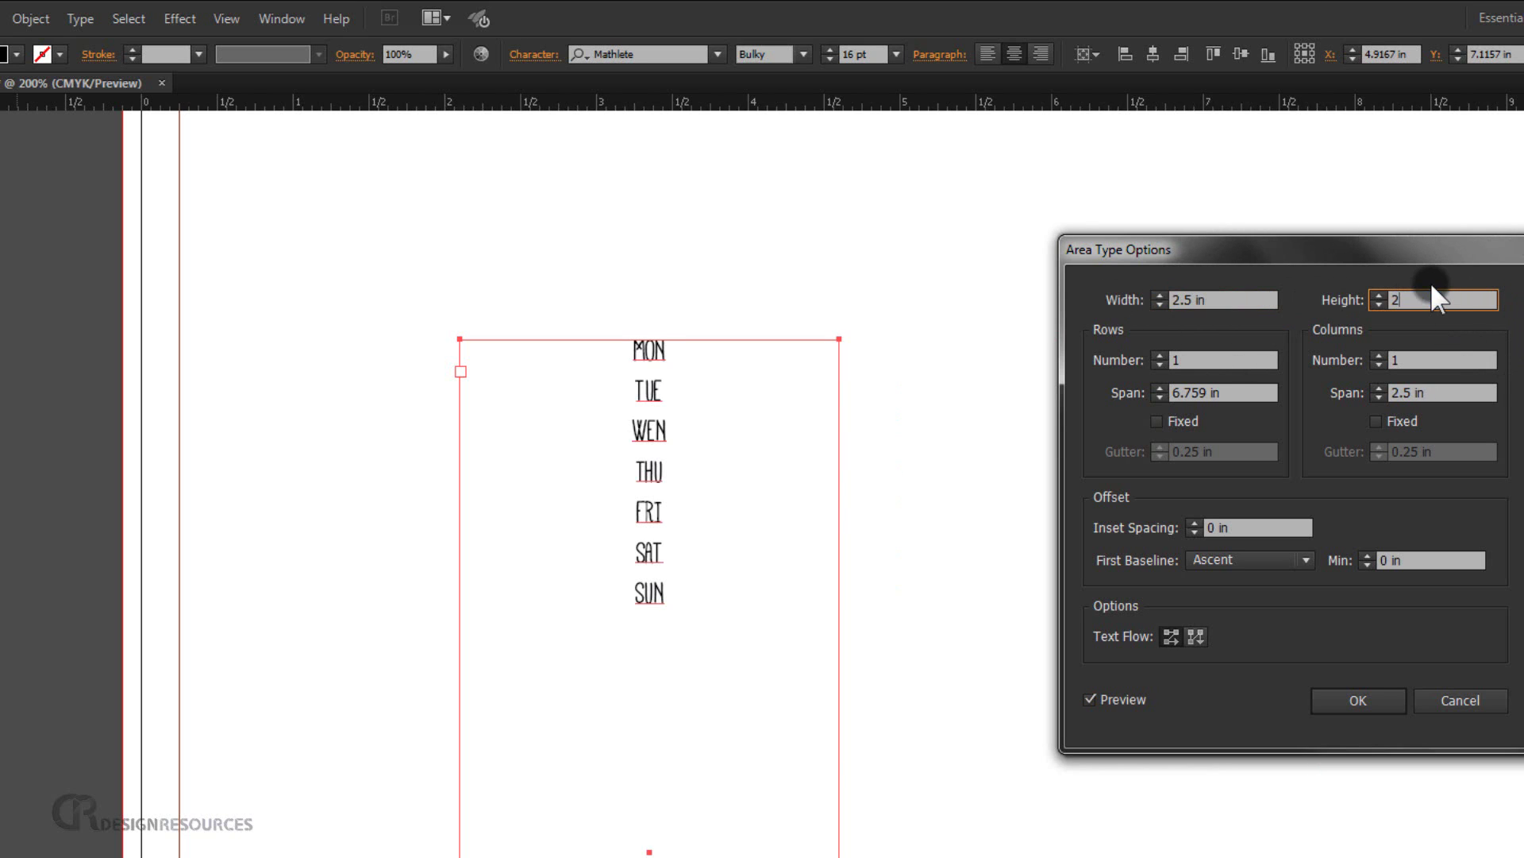
{"action": "type", "text": "2.5"}
Divide the weekday text area into 7 rows and 7 columns
{"action": "left_click", "coordinate": [1239, 361]}
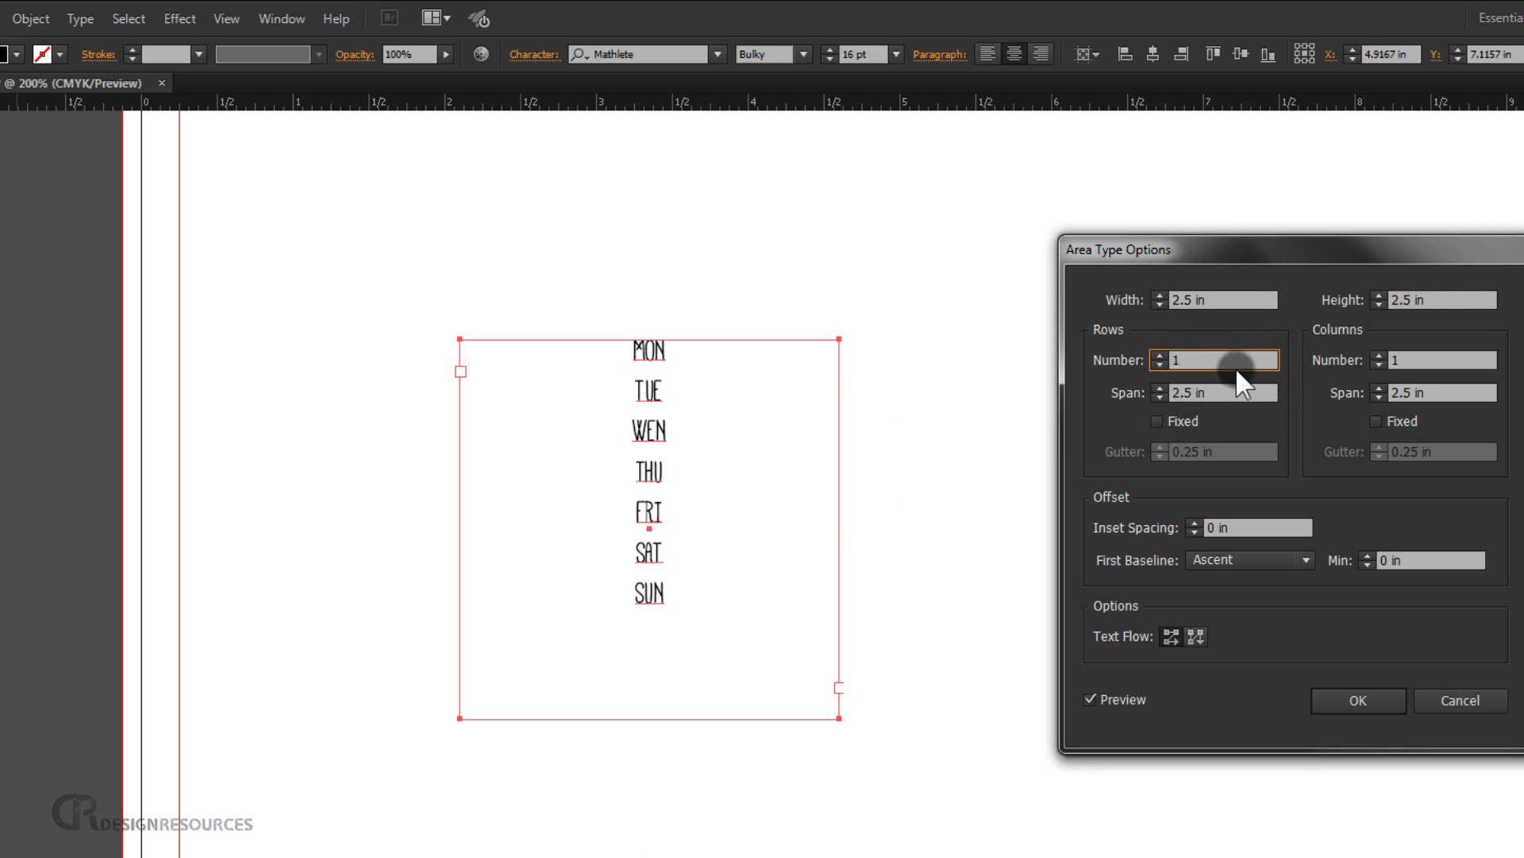
{"action": "left_click", "coordinate": [632, 381]}
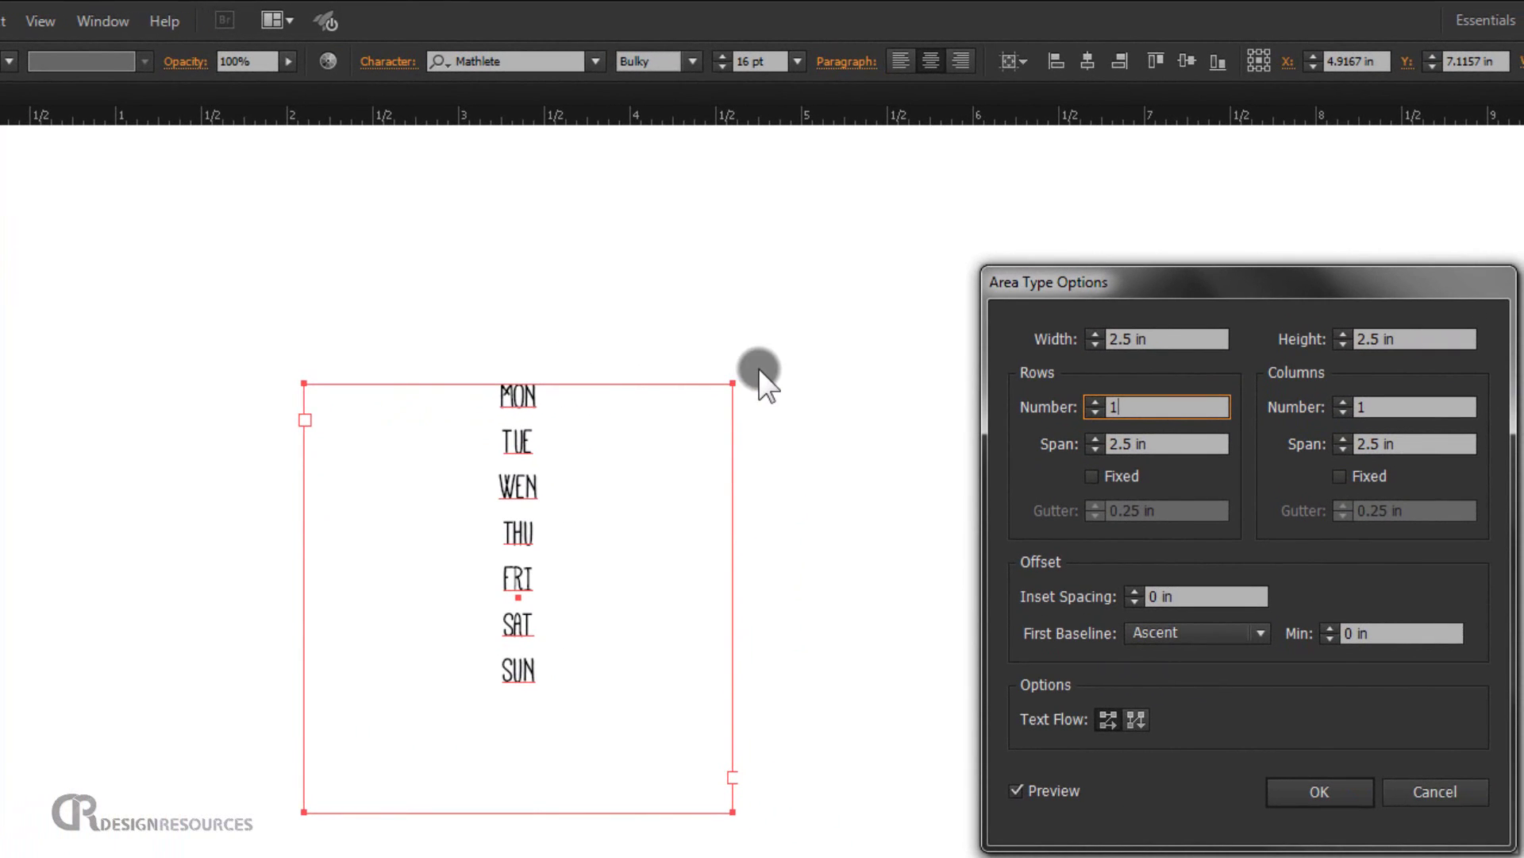
{"action": "left_click", "coordinate": [442, 446]}
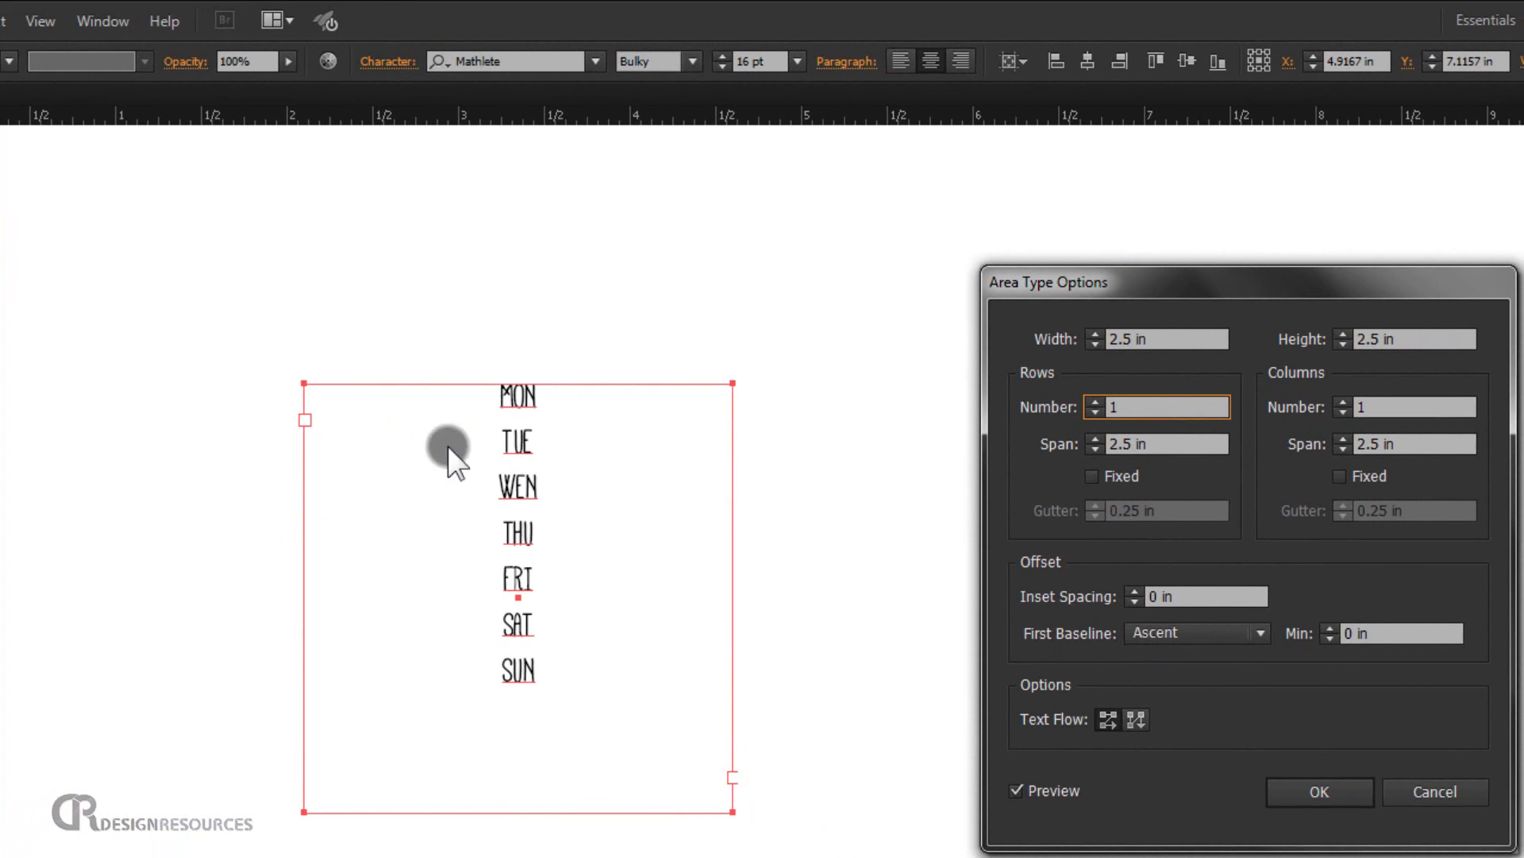
{"action": "left_click", "coordinate": [1140, 410]}
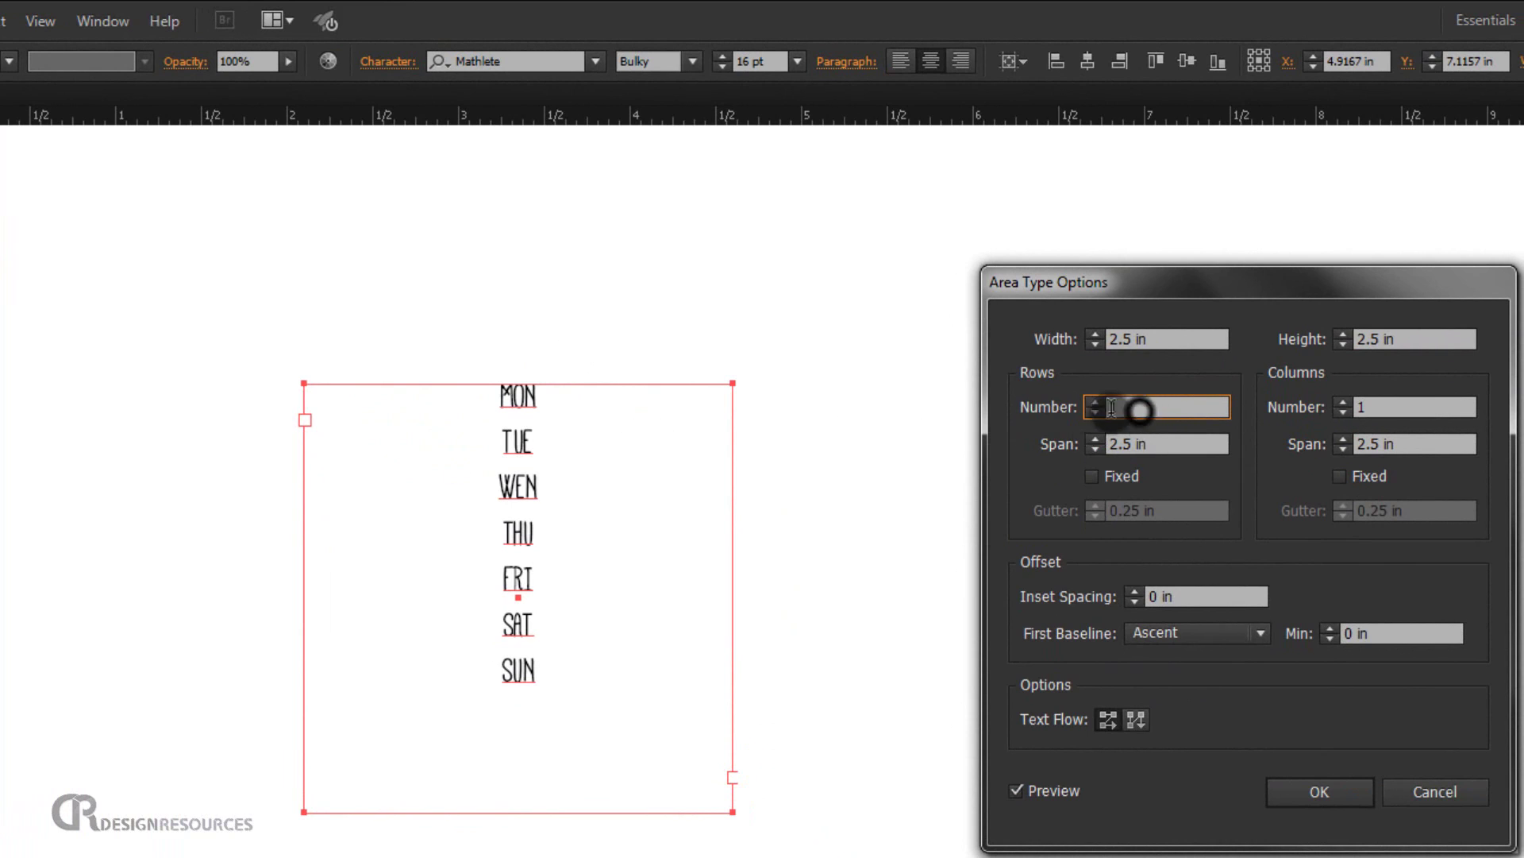
{"action": "left_click", "coordinate": [1402, 408]}
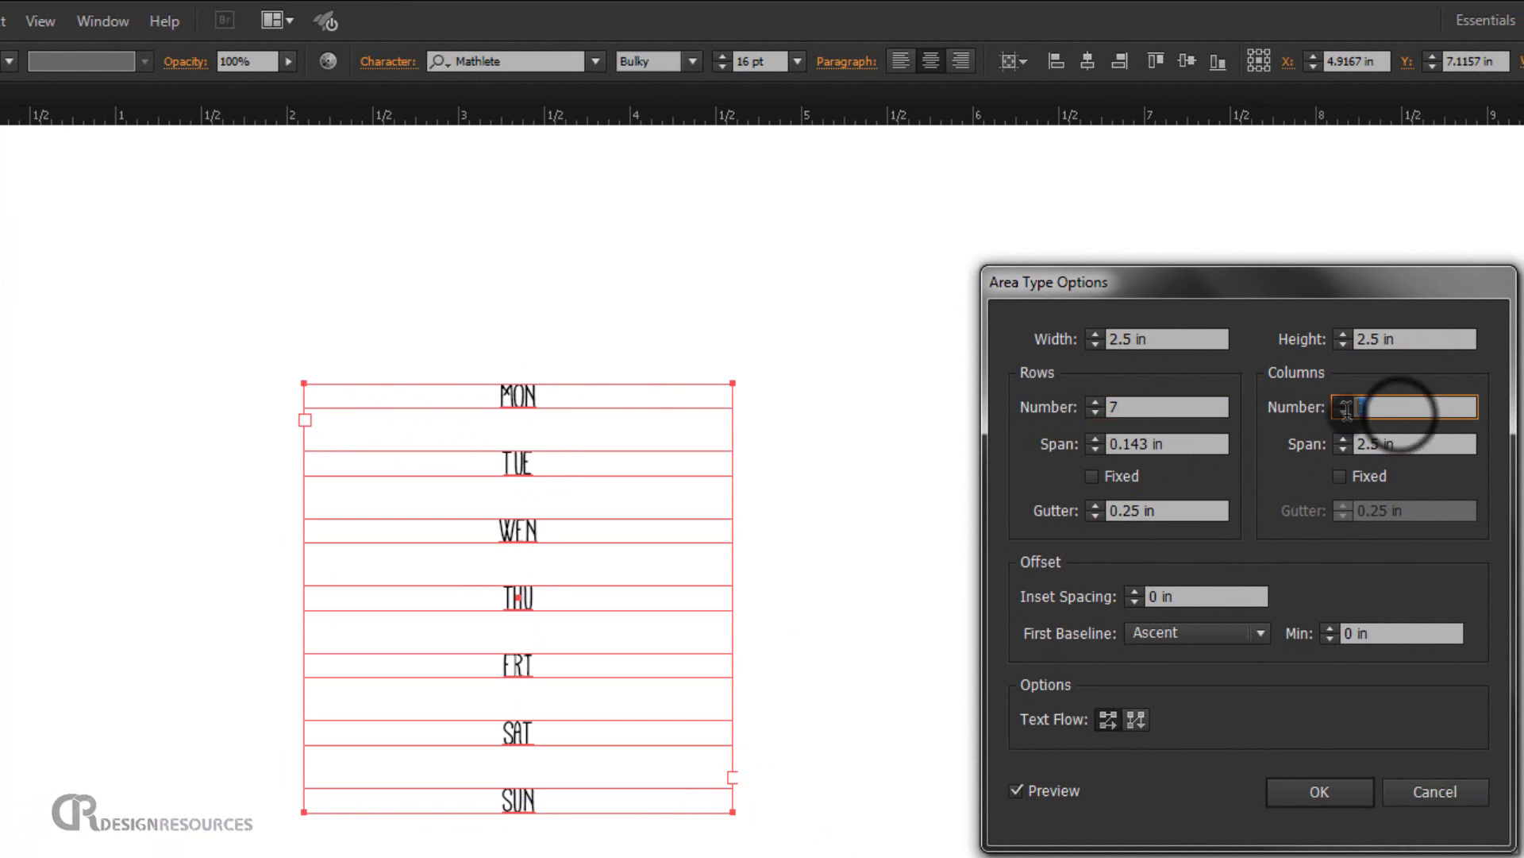
{"action": "left_click", "coordinate": [1246, 470]}
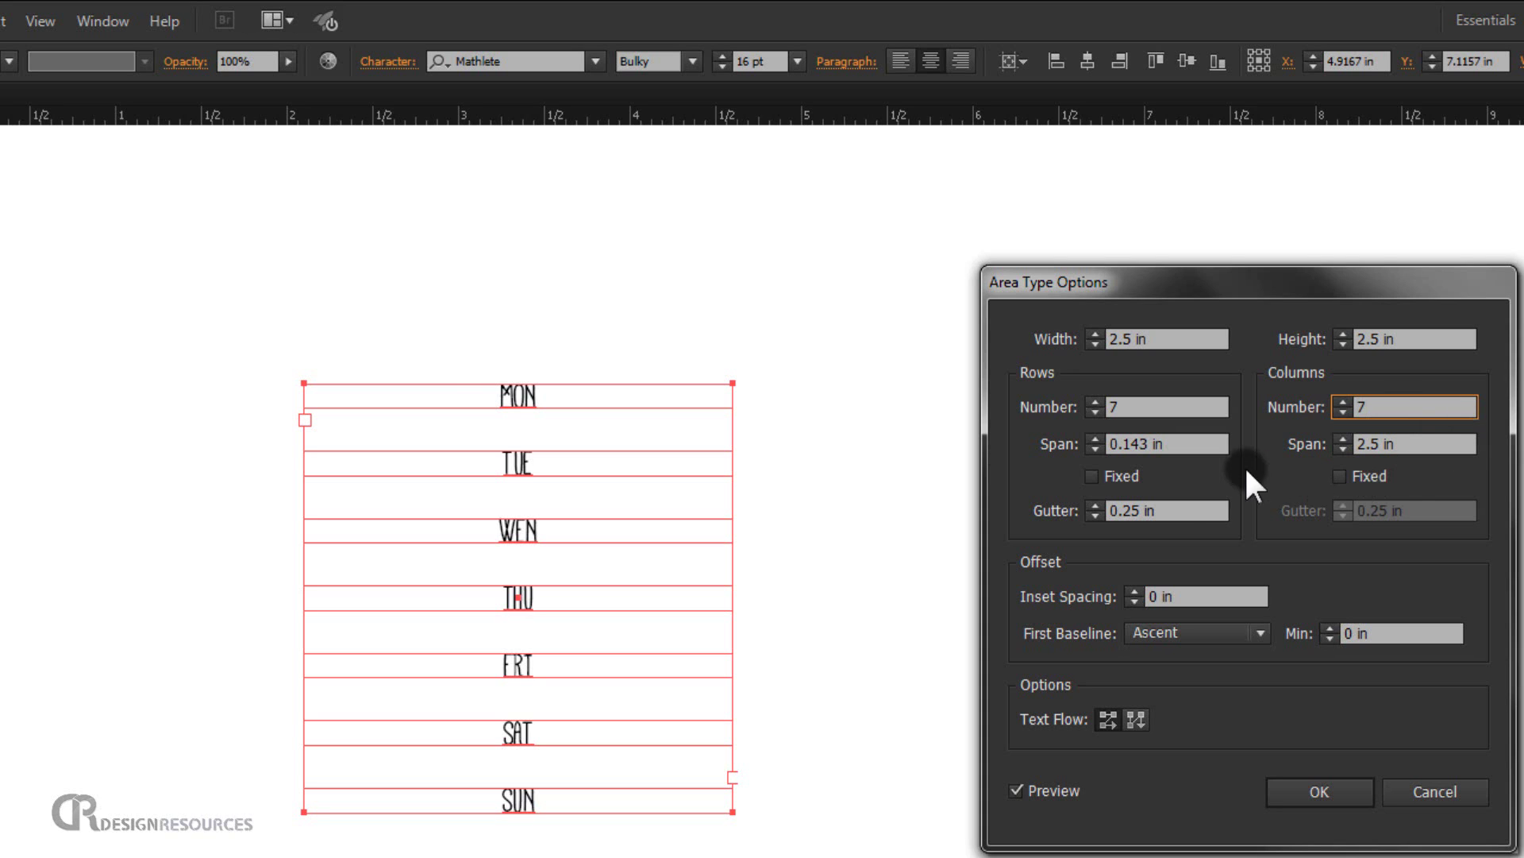
{"action": "type", "text": "7"}
Set both the row gutter and the column gutter of the text area to 0.079 in
{"action": "left_click", "coordinate": [1177, 514]}
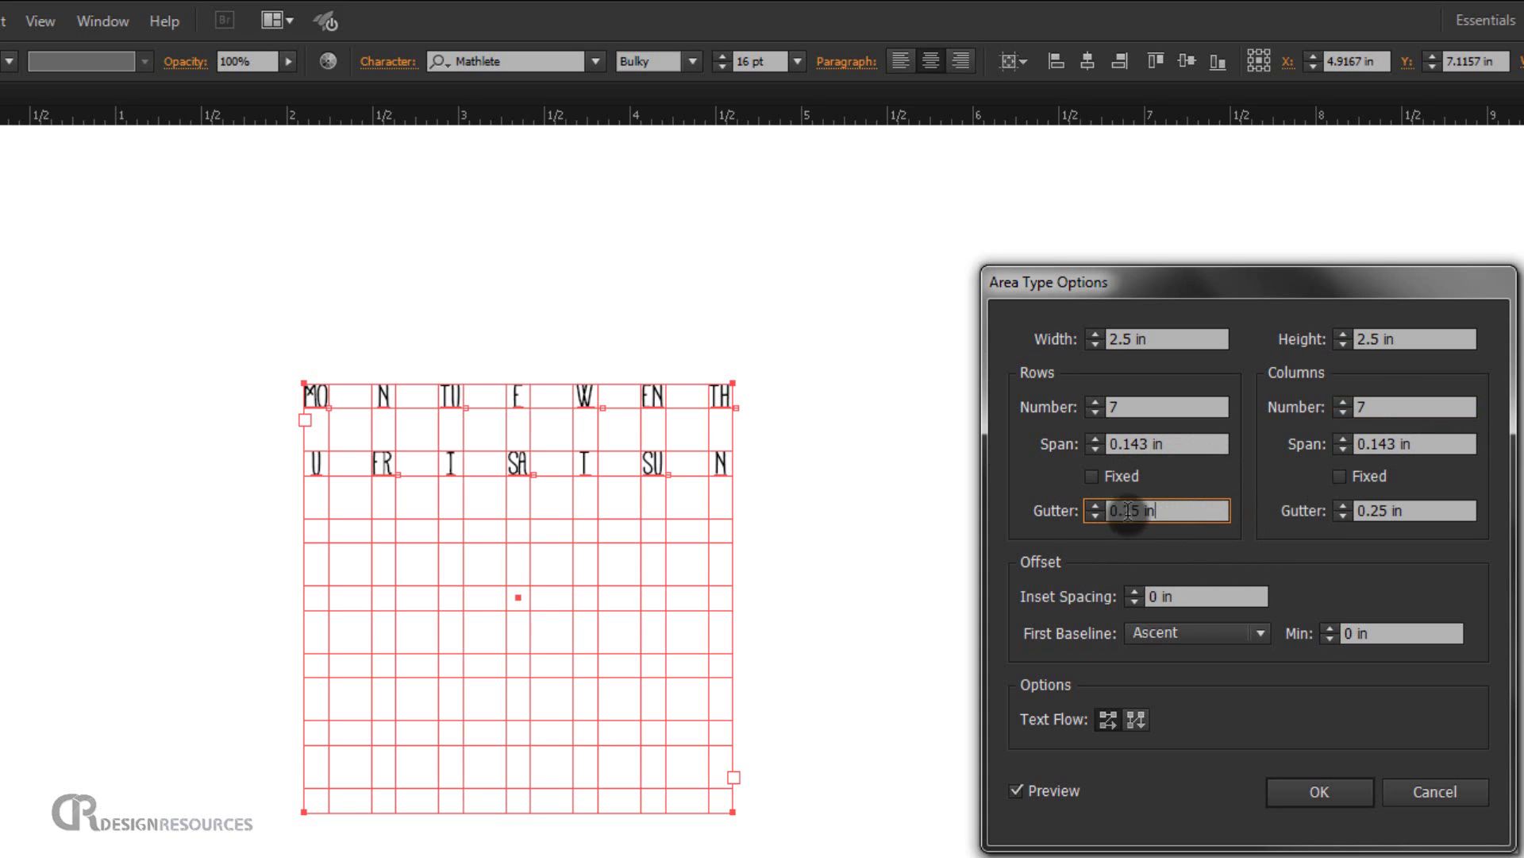
{"action": "double_click", "coordinate": [1167, 510]}
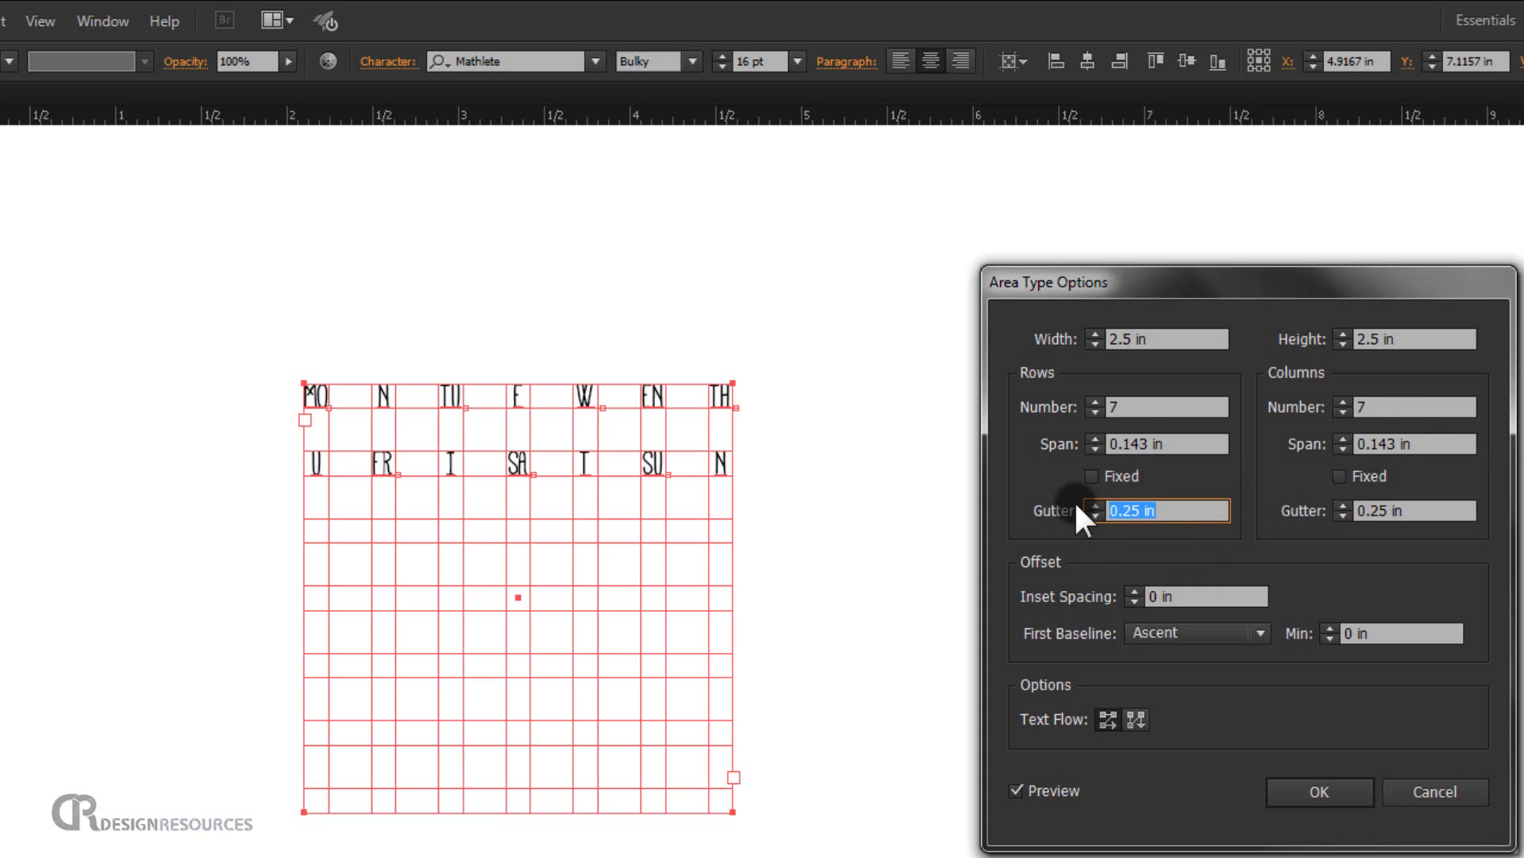
{"action": "type", "text": "0.079"}
{"action": "double_click", "coordinate": [1366, 510]}
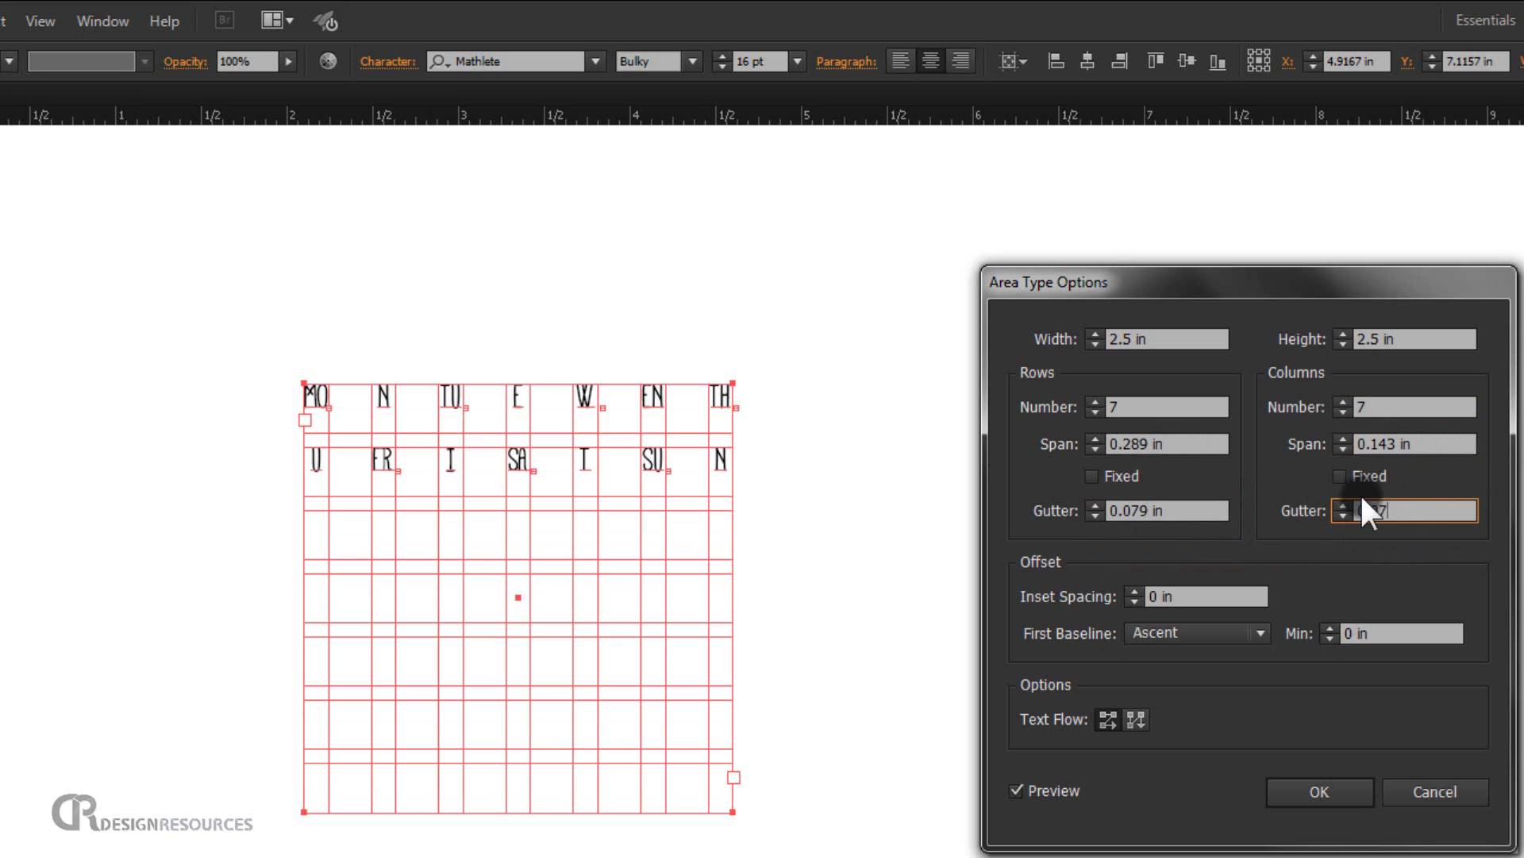
{"action": "type", "text": "0.079"}
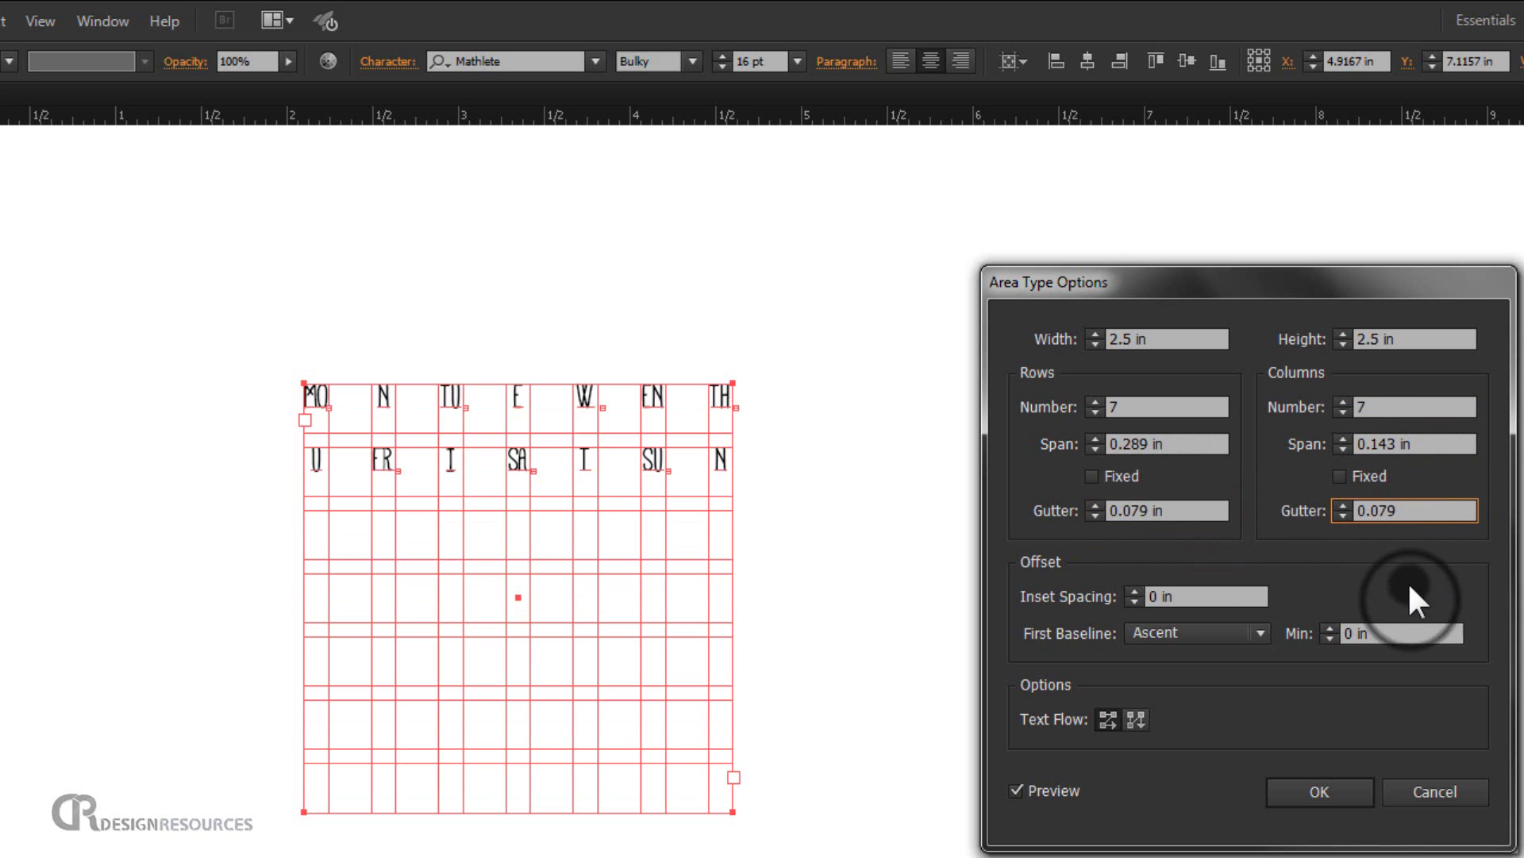
Set the text area's inset spacing to 0.039 in, apply the area type options and switch to the Selection tool
{"action": "left_click", "coordinate": [1191, 597]}
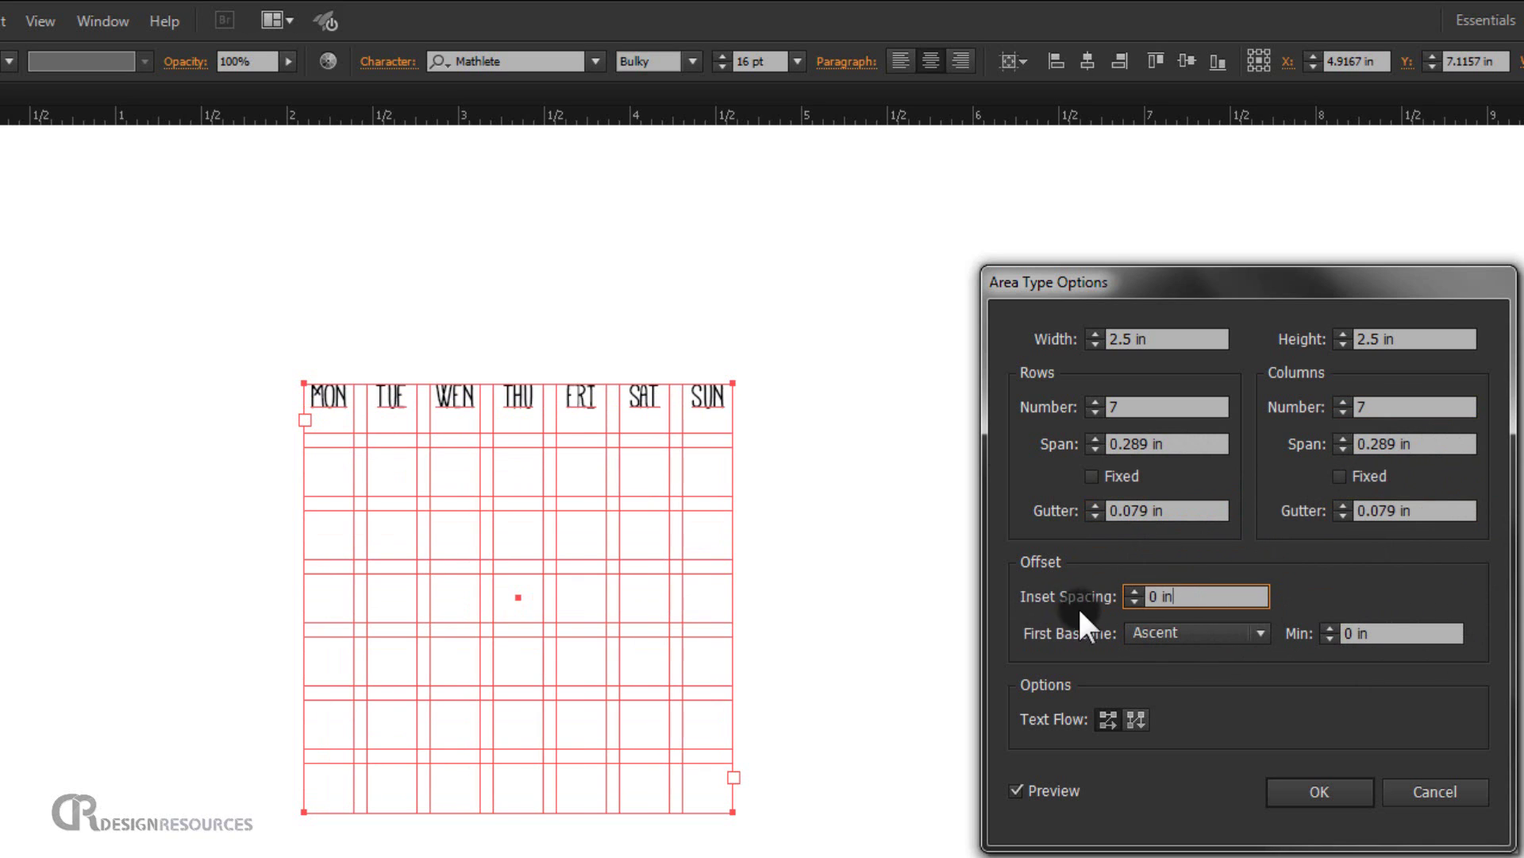
{"action": "left_click_drag", "start_coordinate": [1215, 597], "coordinate": [1079, 589]}
{"action": "type", "text": "0.039"}
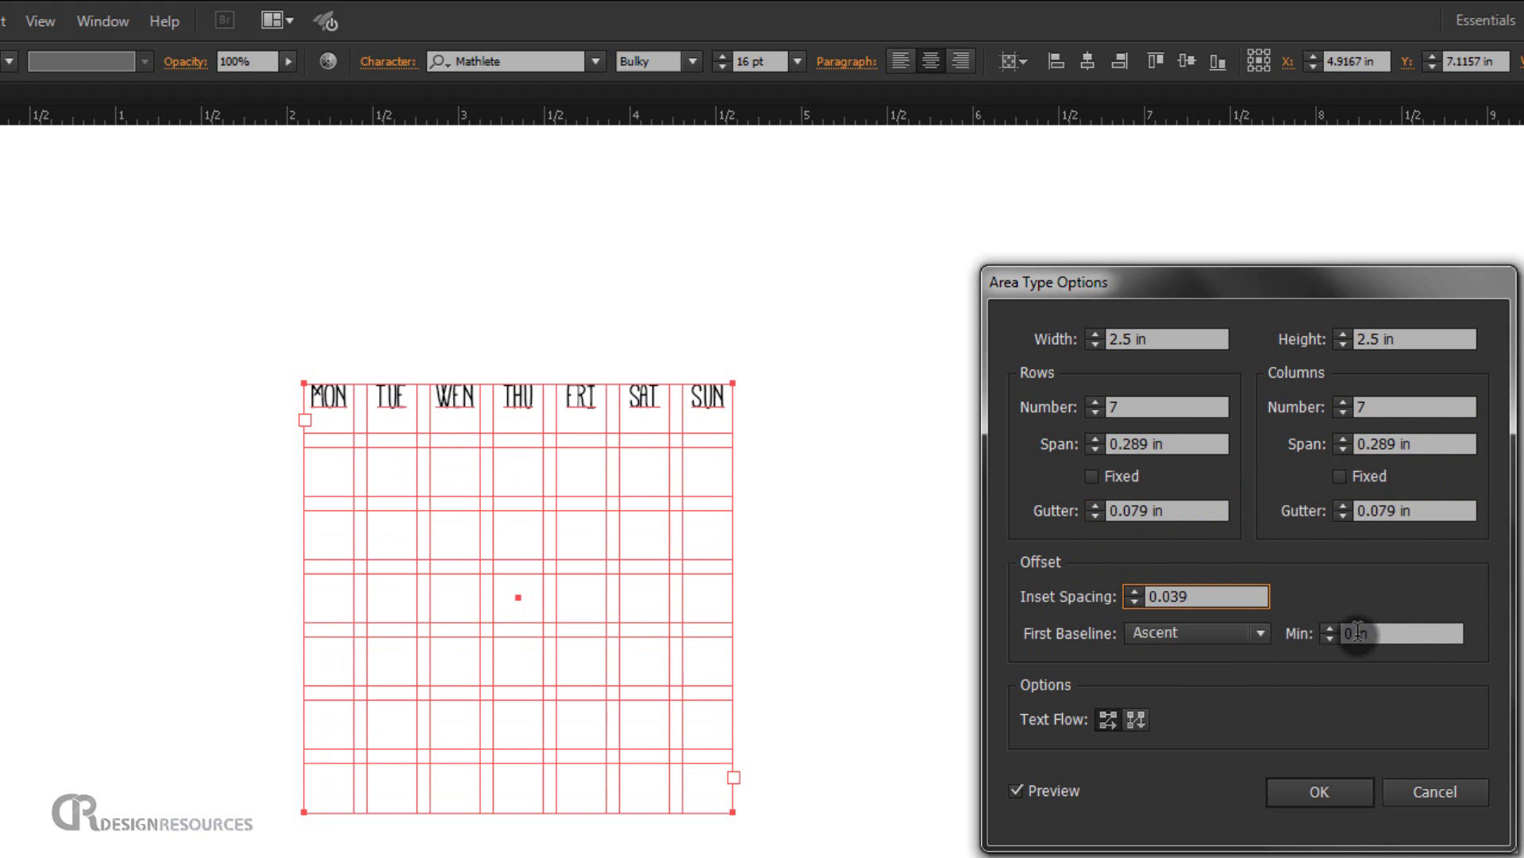
{"action": "left_click", "coordinate": [1358, 633]}
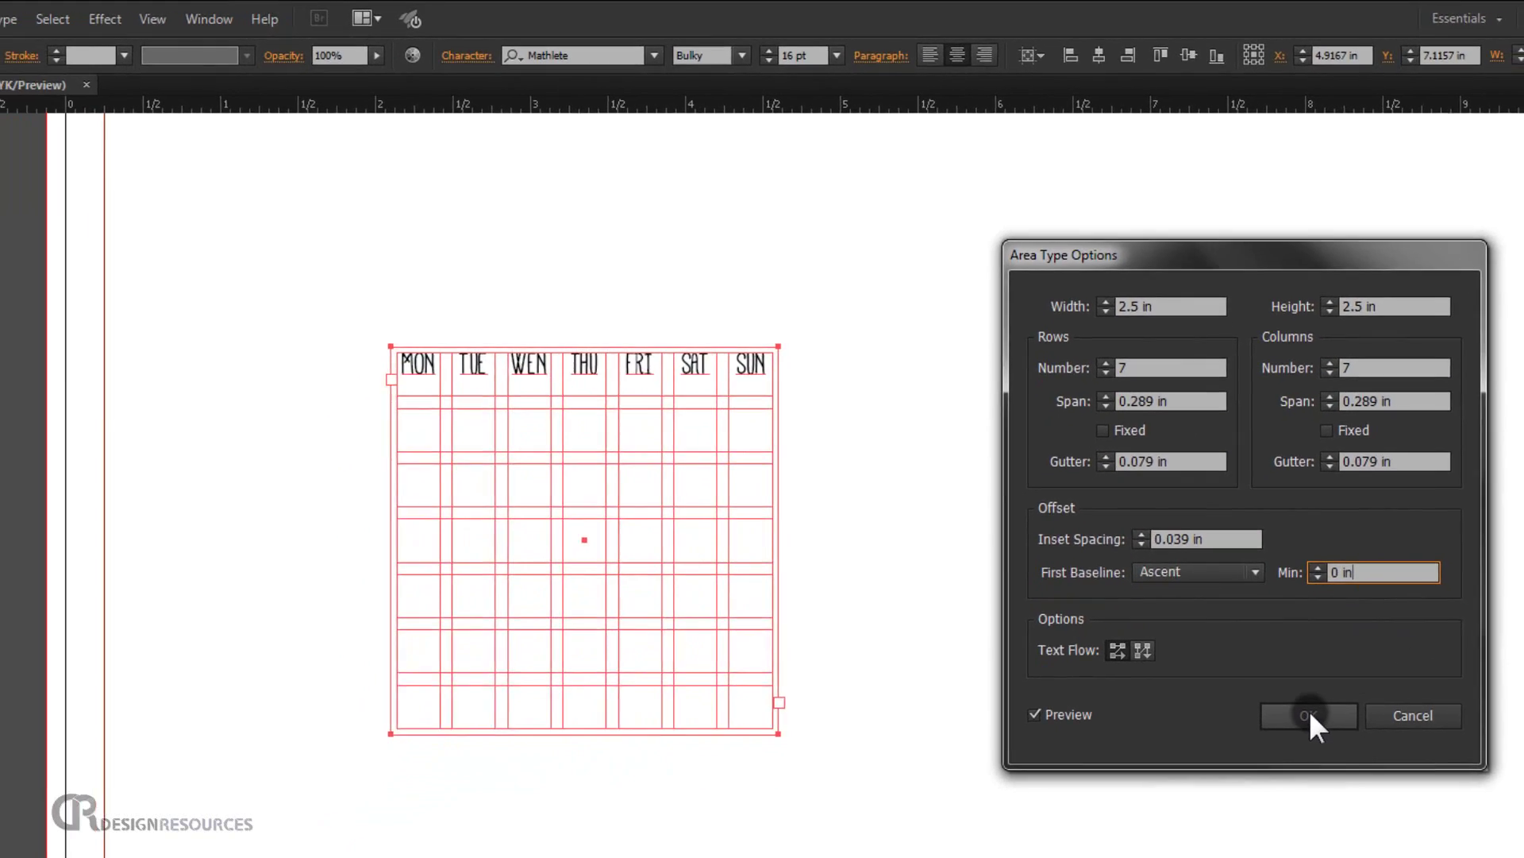
{"action": "left_click", "coordinate": [1310, 715]}
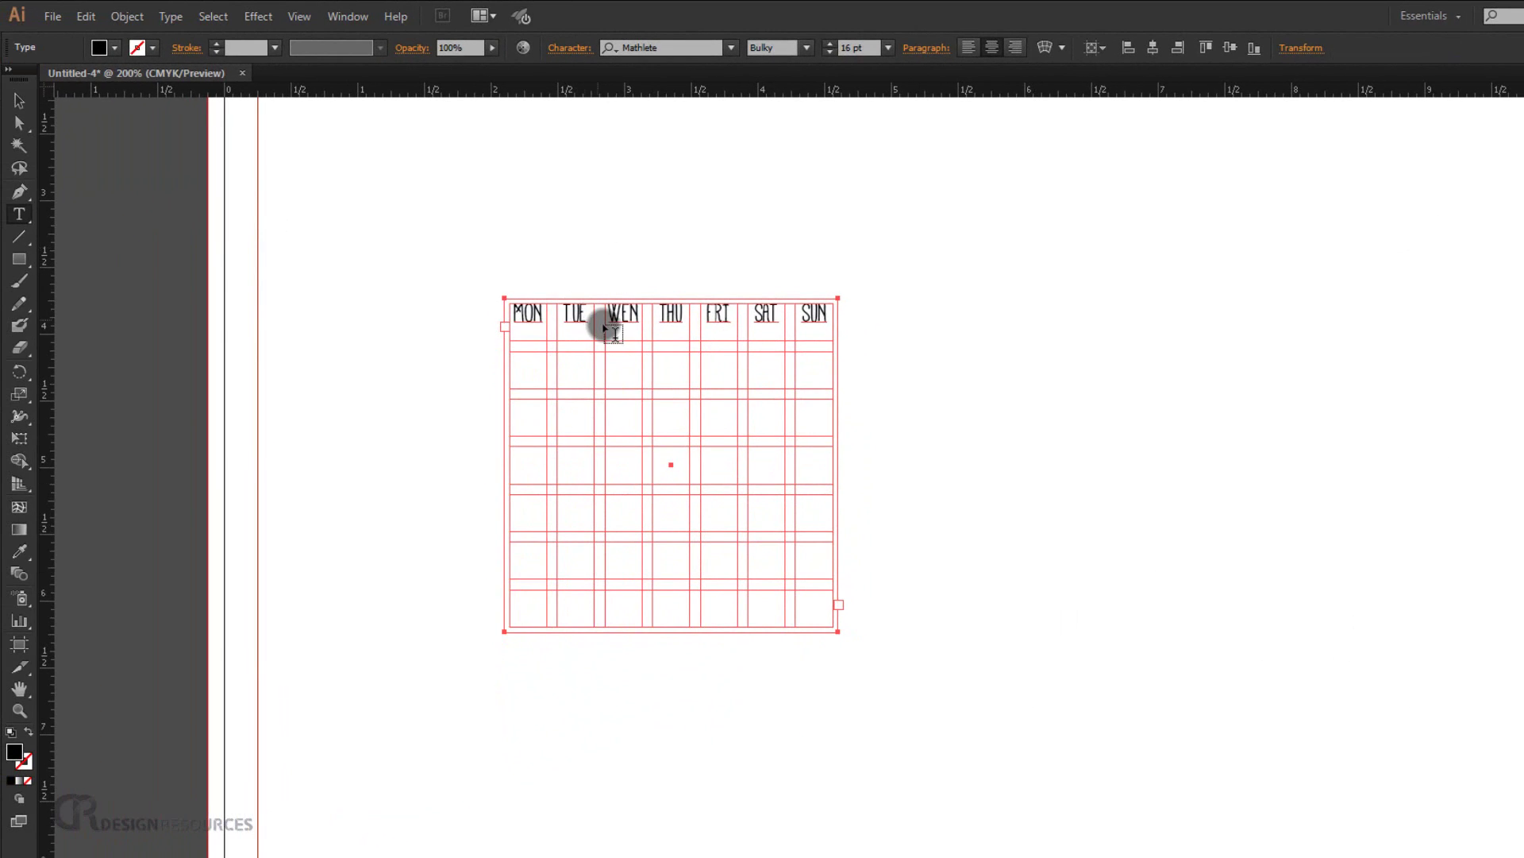
{"action": "scroll", "coordinate": [605, 327], "scroll_direction": "up", "scroll_amount": 1}
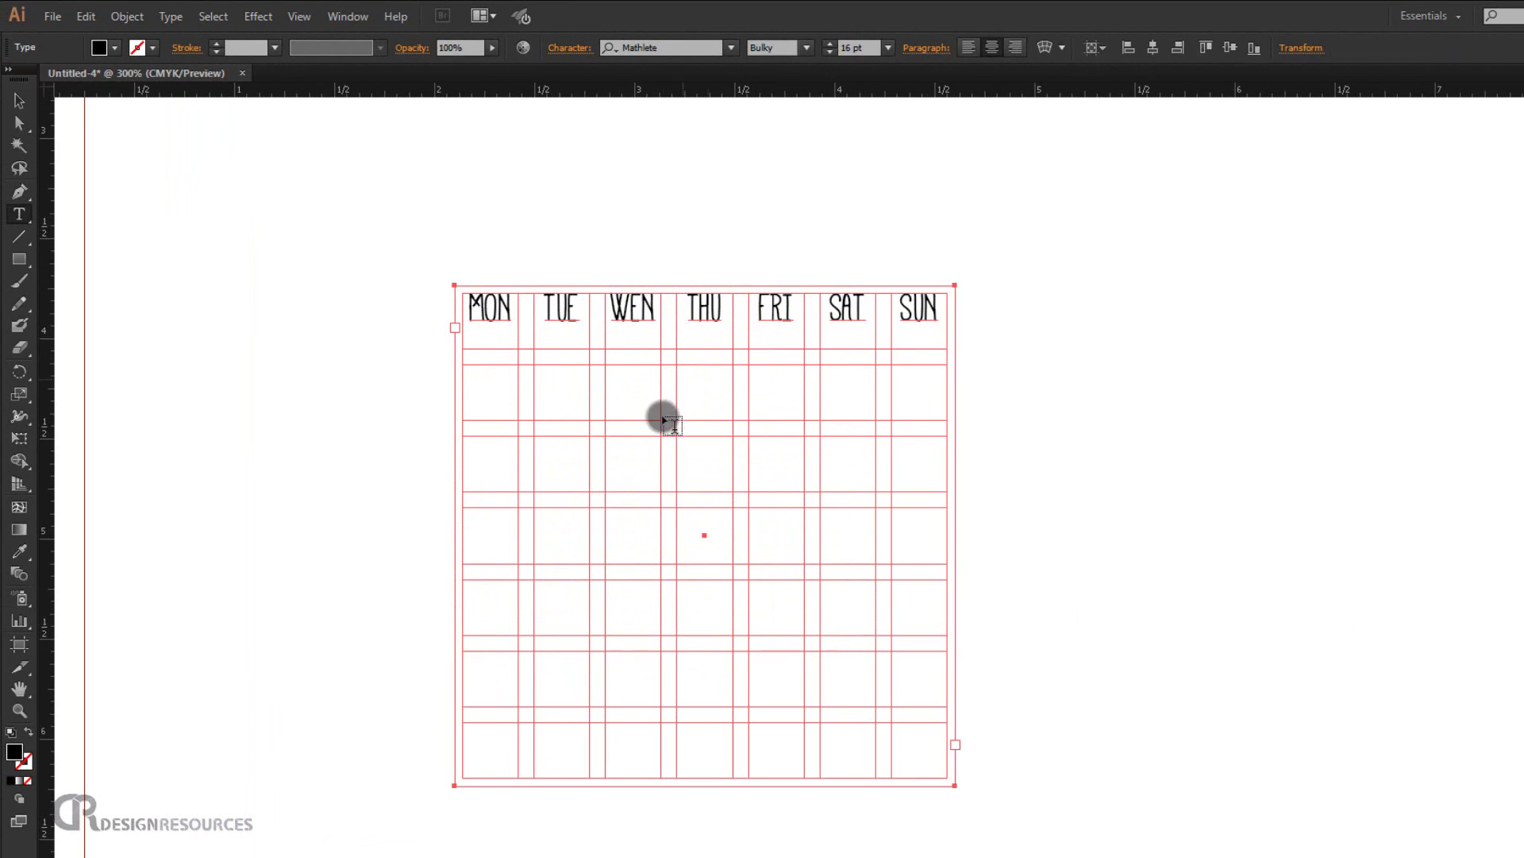
{"action": "left_click", "coordinate": [18, 101]}
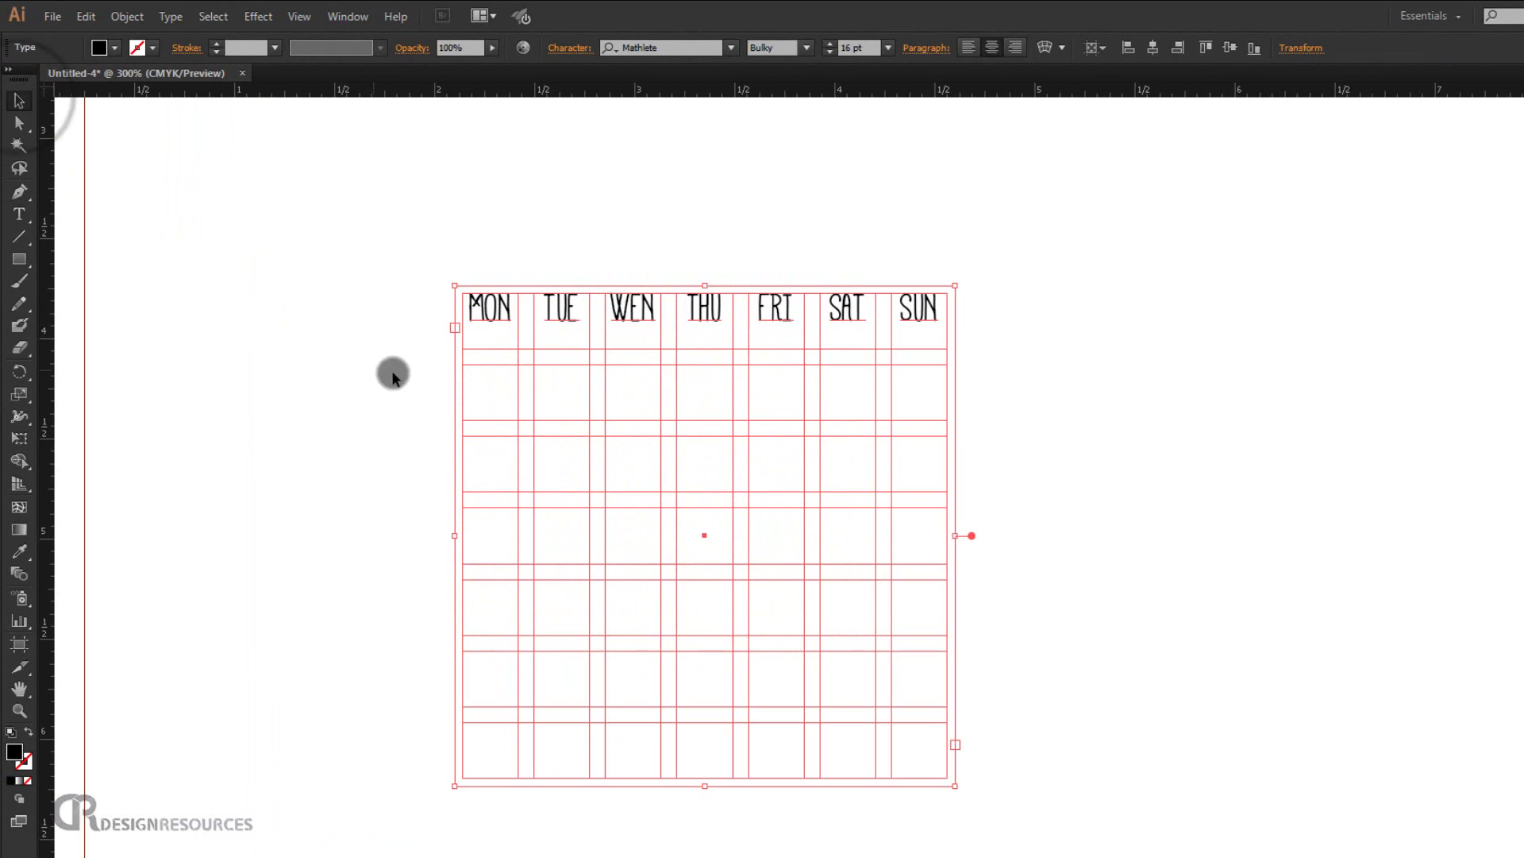
Fill the cells below the weekday names with the dates 1 to 31, starting with 1 under MON
{"action": "left_click", "coordinate": [489, 389]}
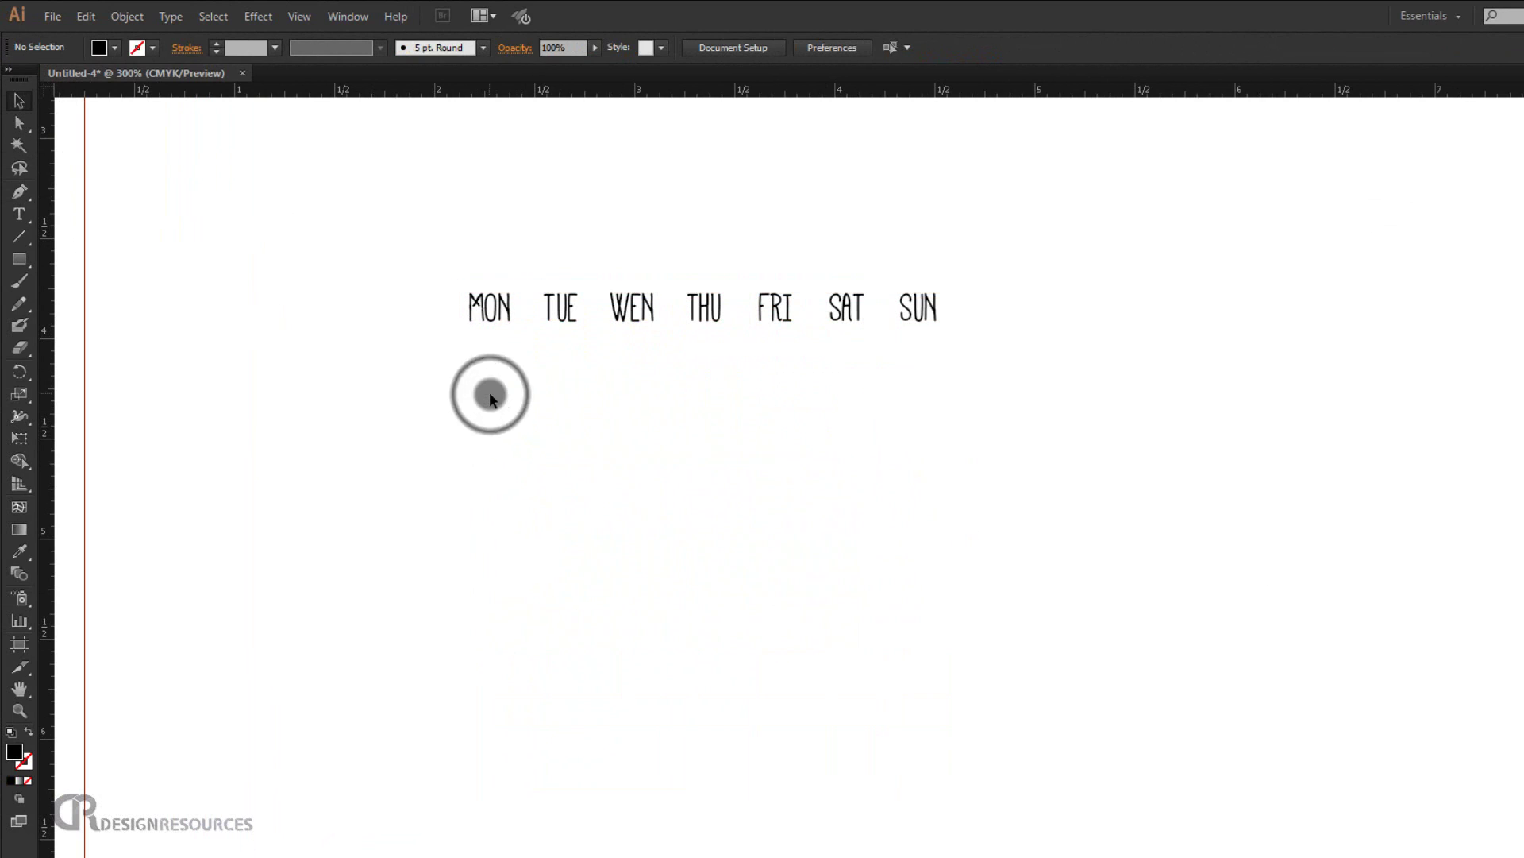
{"action": "double_click", "coordinate": [929, 308]}
{"action": "double_click", "coordinate": [935, 306]}
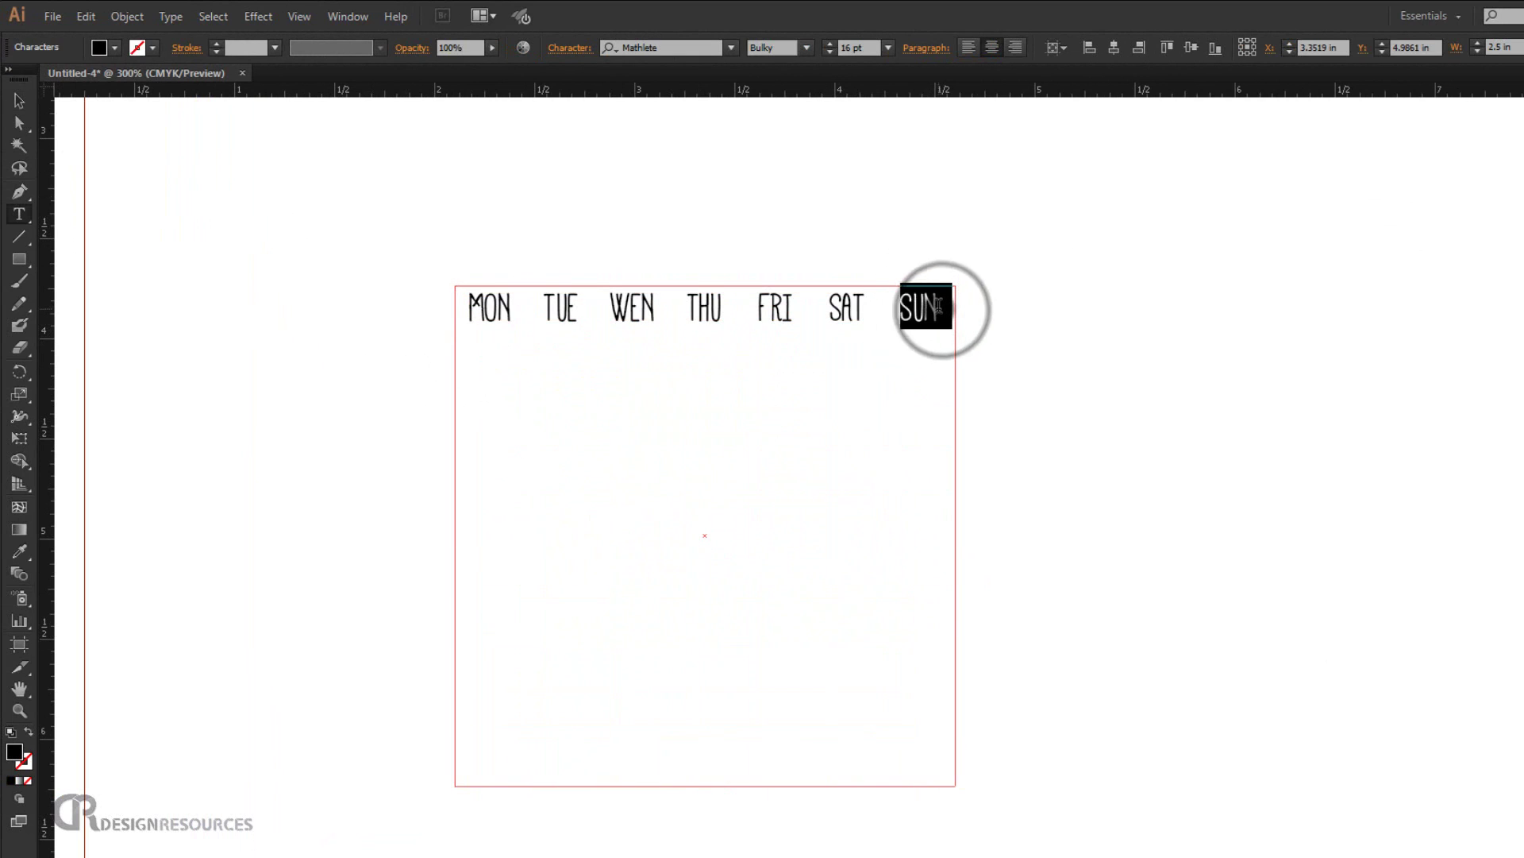
{"action": "left_click", "coordinate": [941, 304]}
{"action": "key", "text": "Return"}
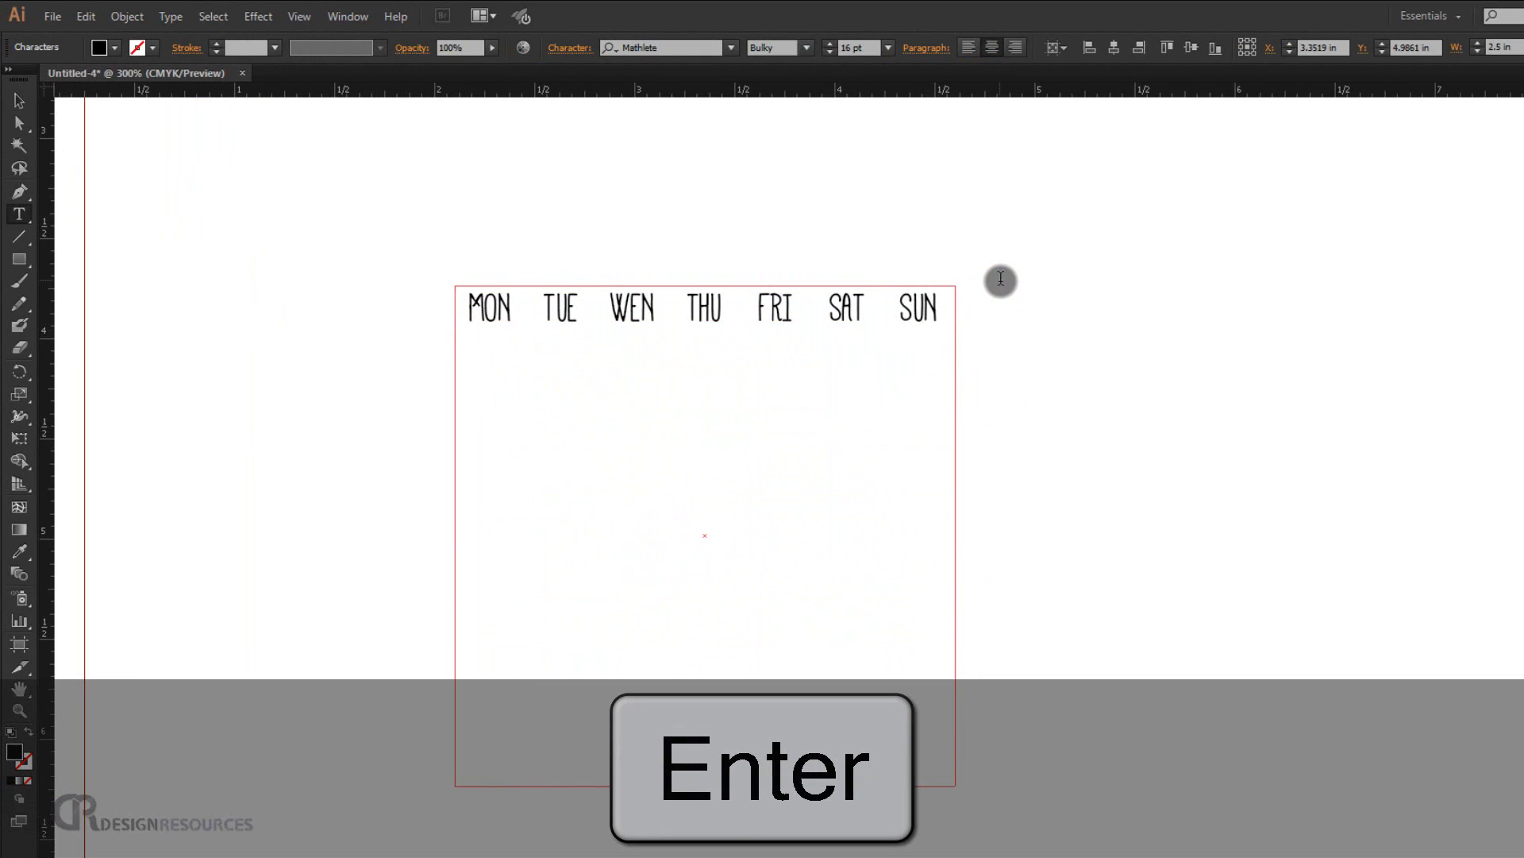
{"action": "type", "text": "1"}
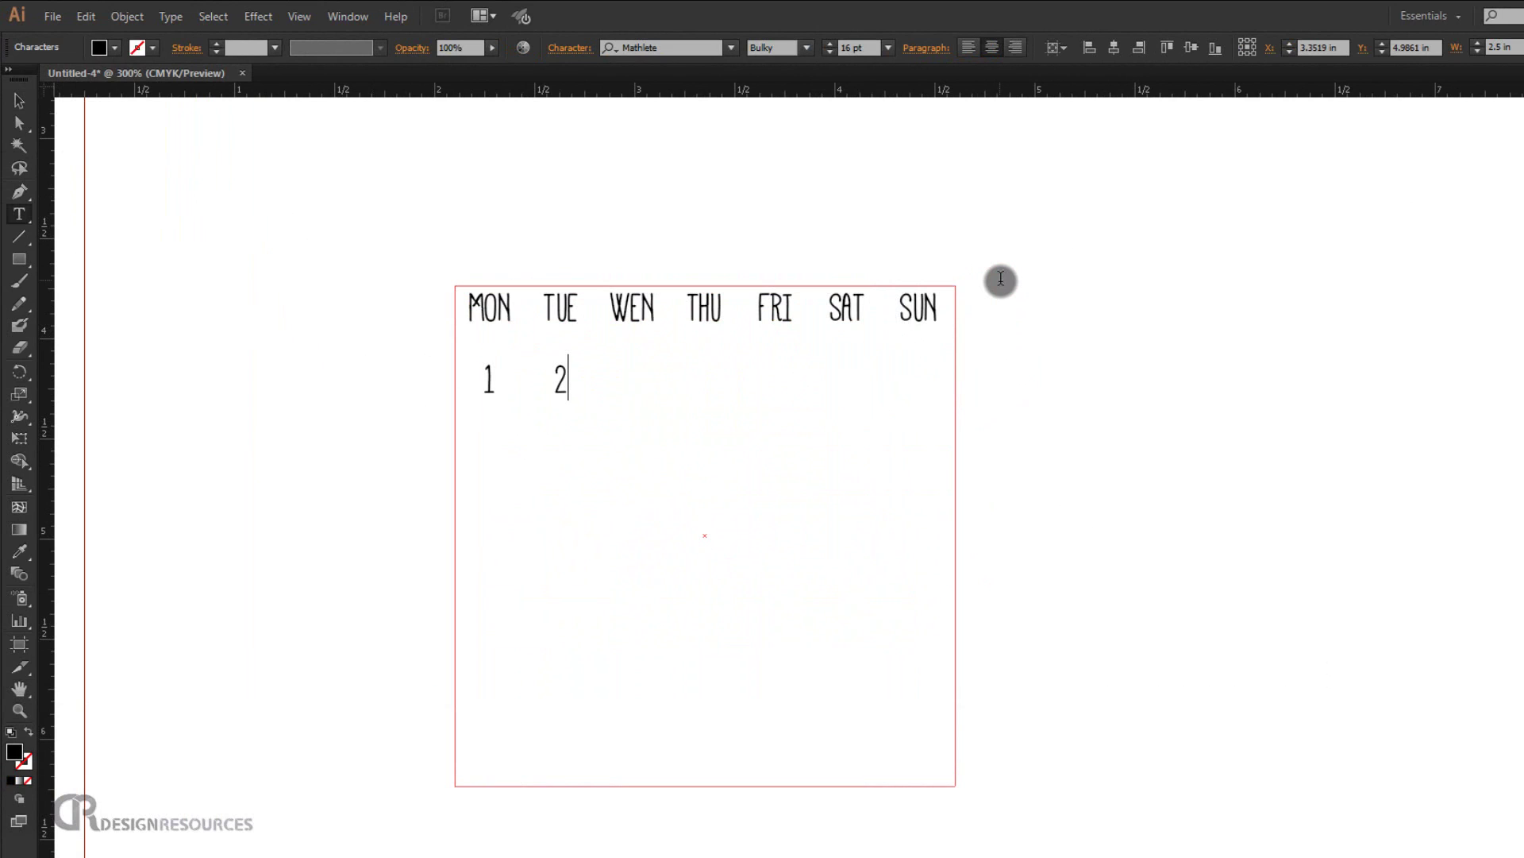
{"action": "key", "text": "Tab"}
{"action": "type", "text": "2"}
{"action": "key", "text": "Tab"}
{"action": "type", "text": "3"}
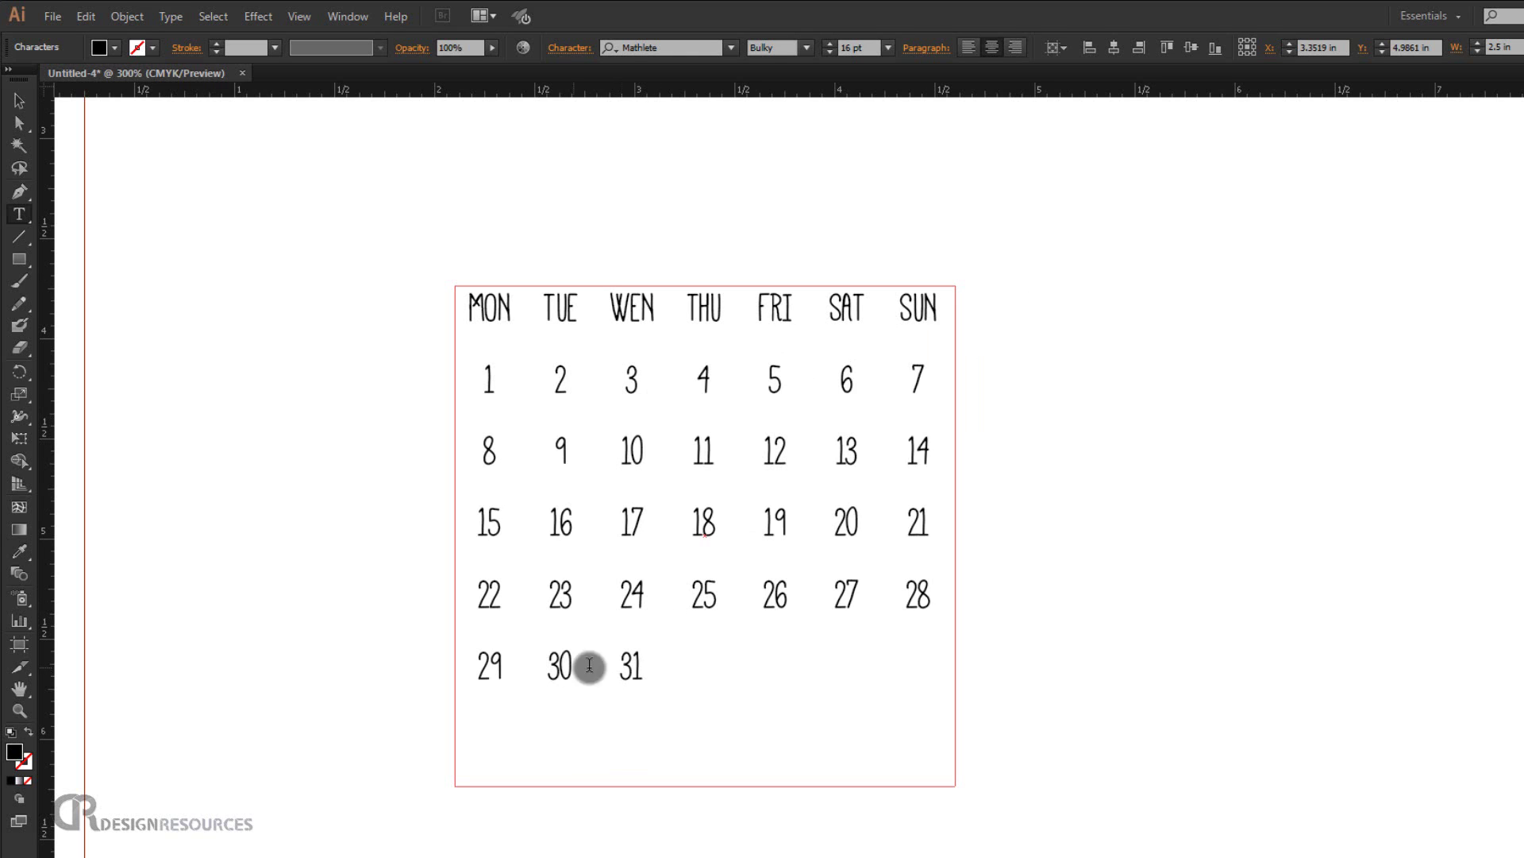
{"action": "left_click", "coordinate": [10, 98]}
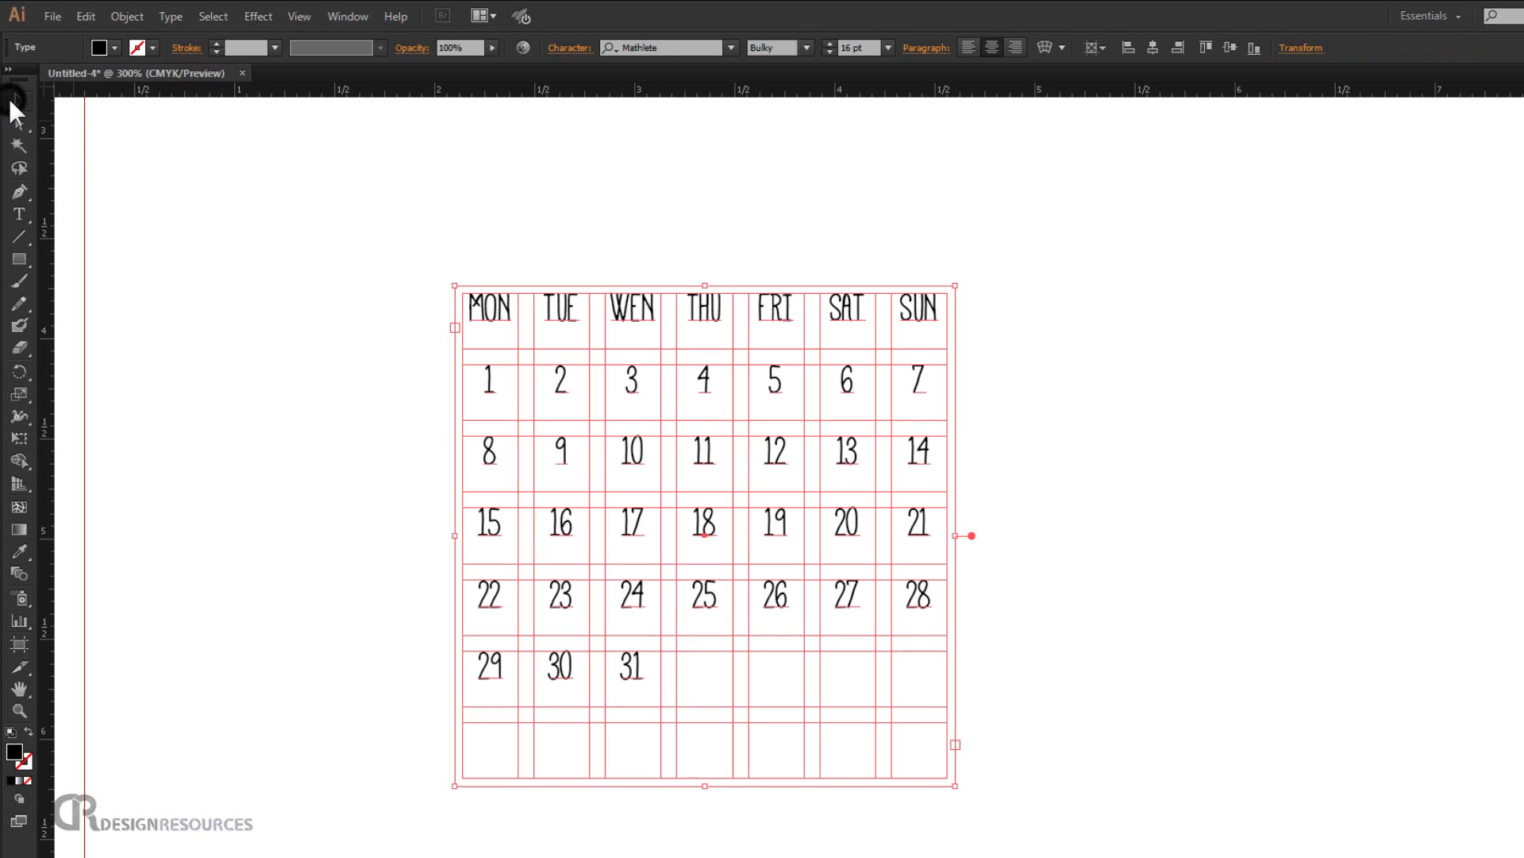
{"action": "left_click", "coordinate": [1201, 387]}
Set the font size of the weekday names from MON to SUN to 20 pt
{"action": "left_click", "coordinate": [836, 309]}
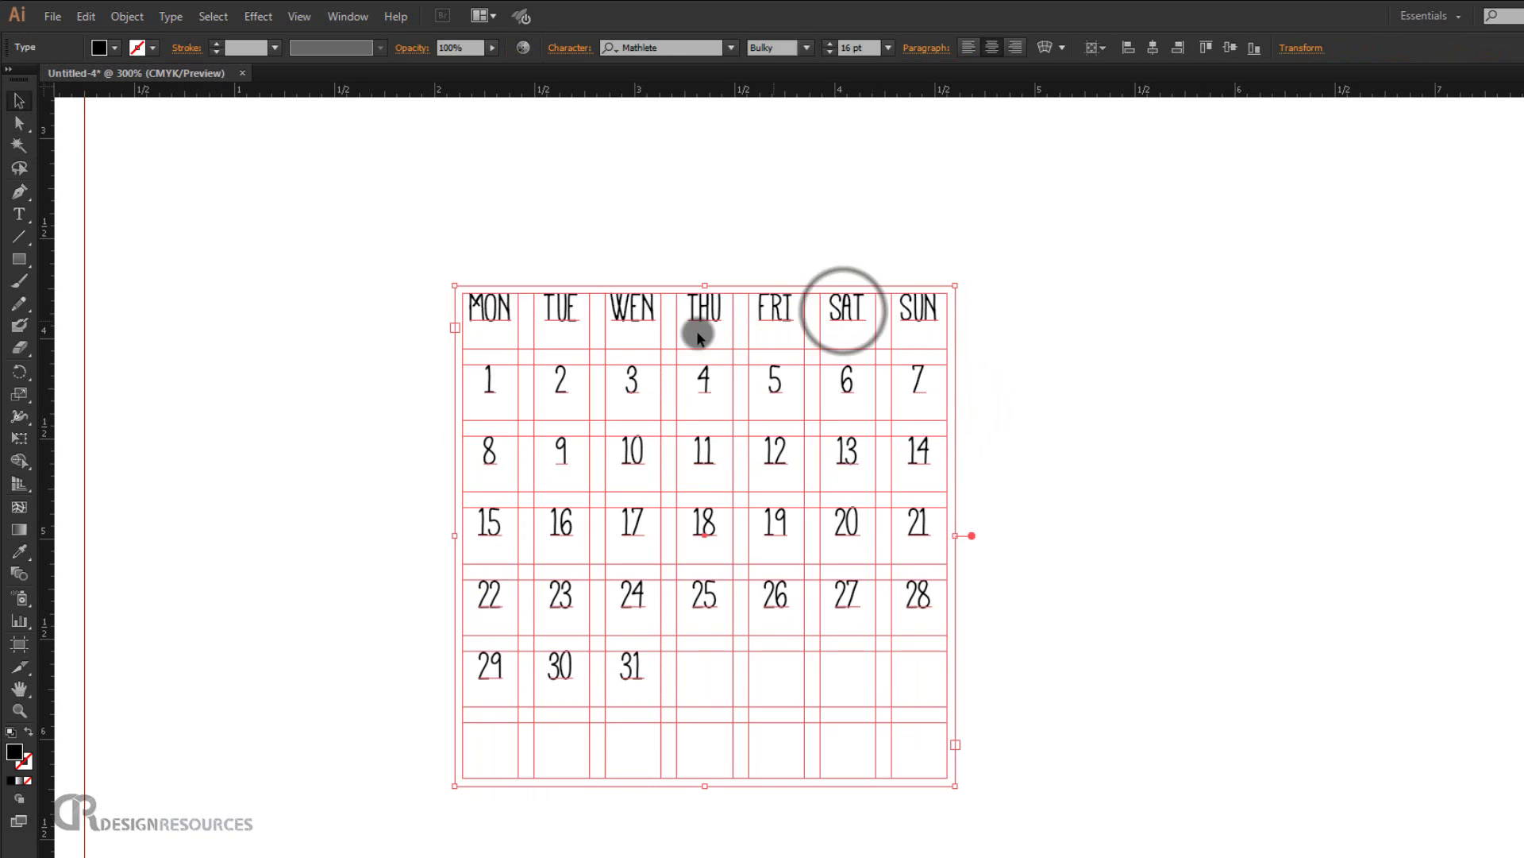
{"action": "double_click", "coordinate": [474, 308]}
{"action": "left_click_drag", "start_coordinate": [468, 307], "coordinate": [957, 307]}
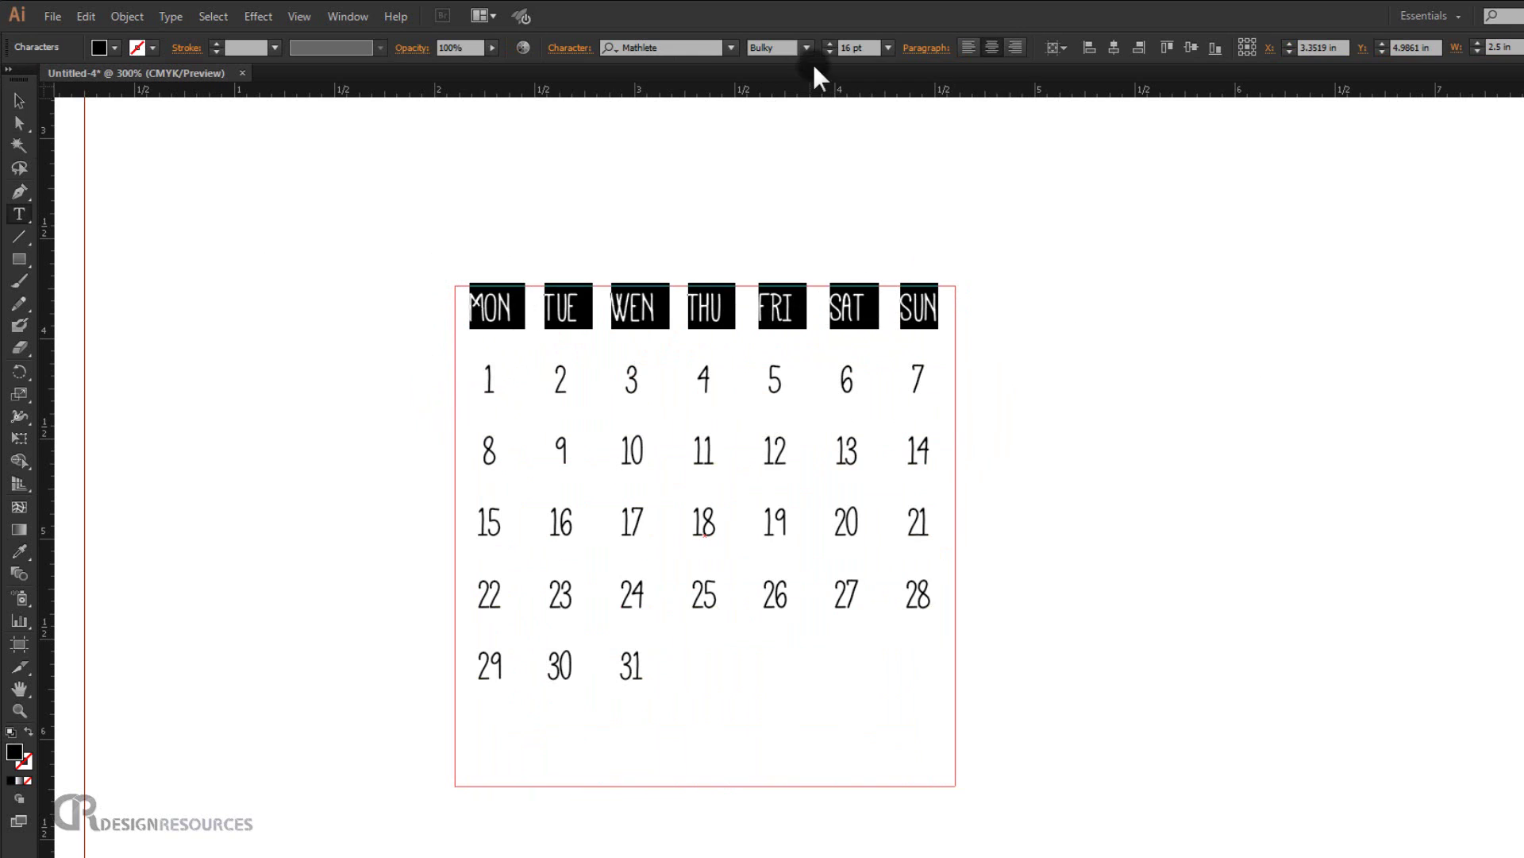
{"action": "left_click", "coordinate": [830, 43]}
{"action": "left_click", "coordinate": [831, 44]}
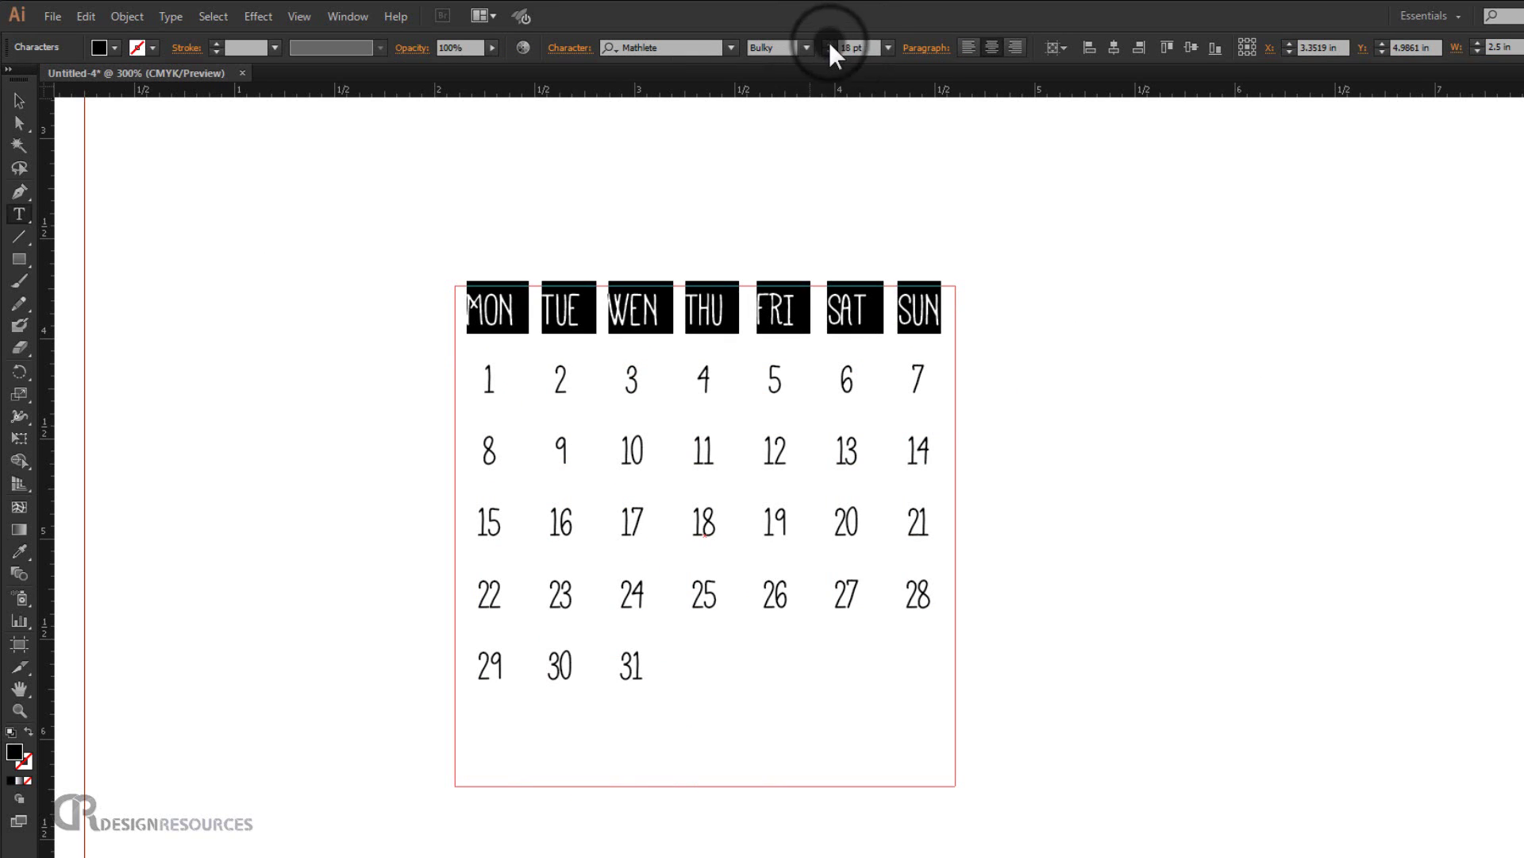
{"action": "left_click", "coordinate": [831, 44]}
{"action": "left_click", "coordinate": [831, 43]}
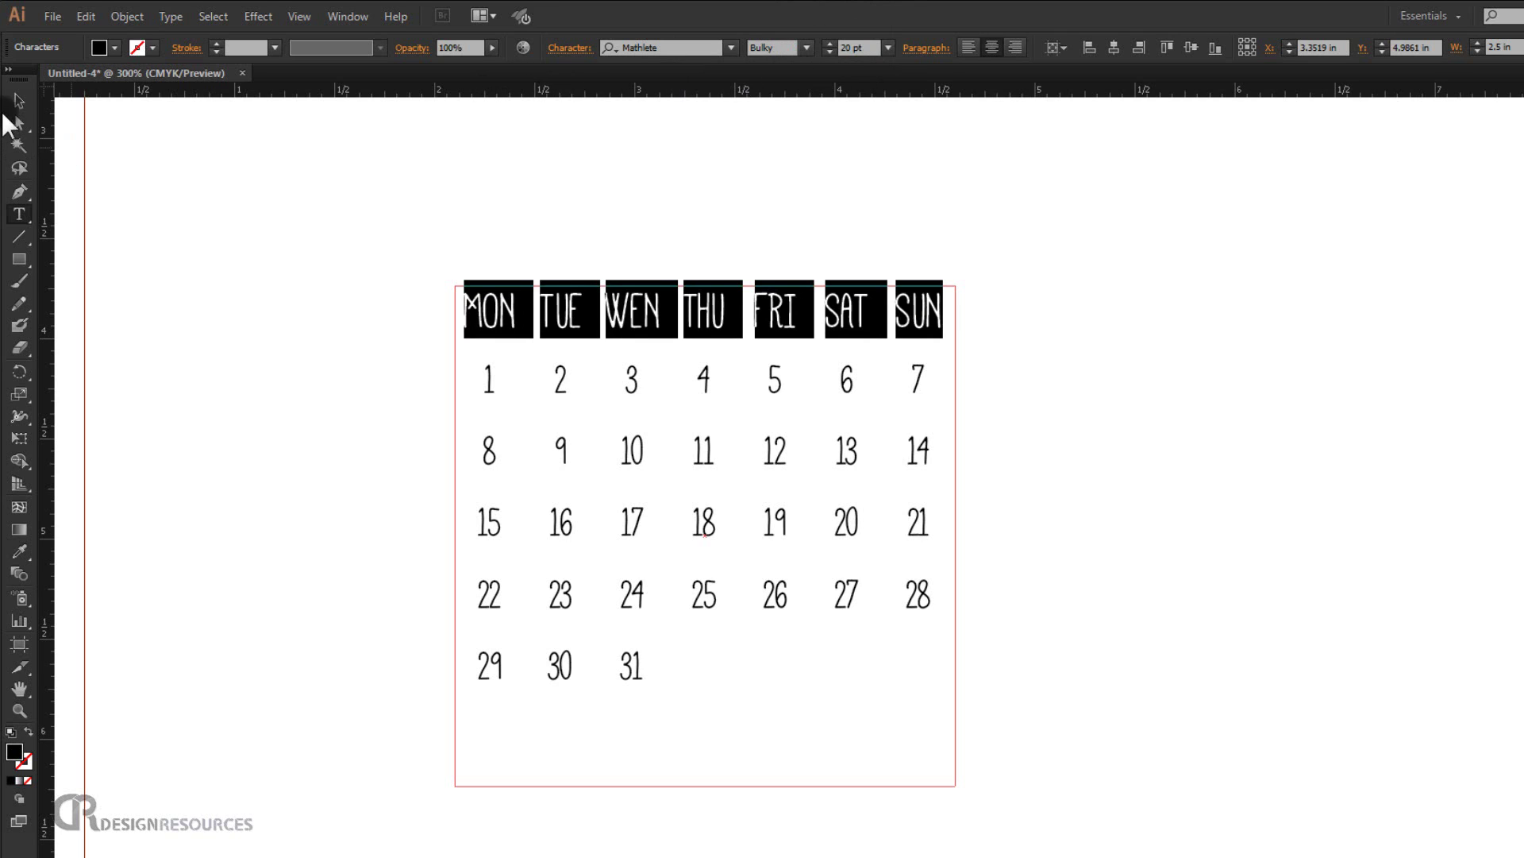
Set the baseline shift of the weekday names to -5 pt
{"action": "left_click", "coordinate": [564, 48]}
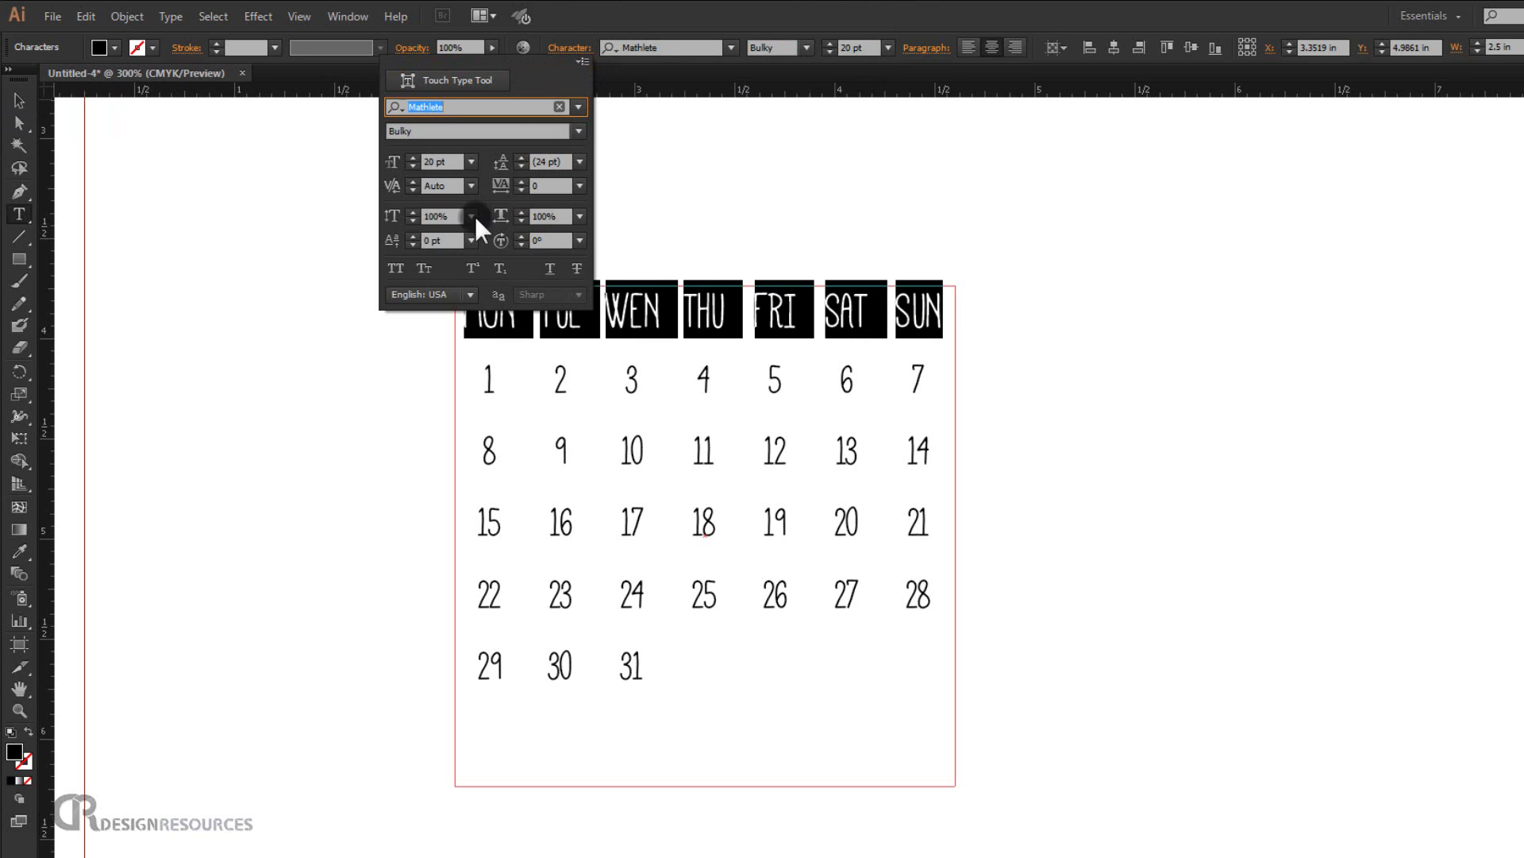
{"action": "left_click", "coordinate": [412, 245]}
{"action": "left_click", "coordinate": [412, 244]}
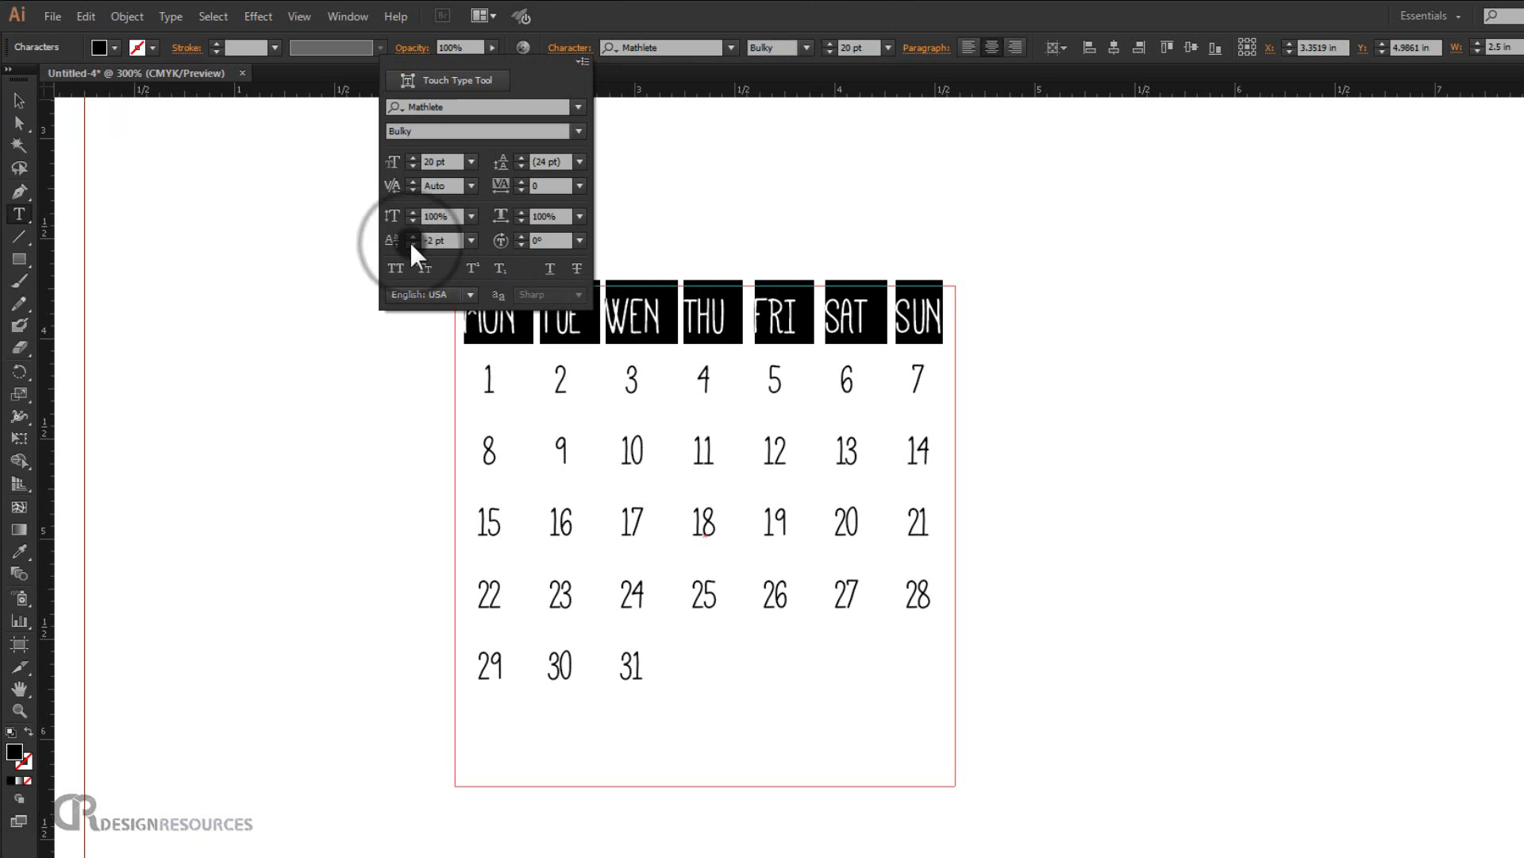
{"action": "left_click", "coordinate": [412, 245]}
{"action": "left_click", "coordinate": [412, 245]}
{"action": "left_click", "coordinate": [412, 245]}
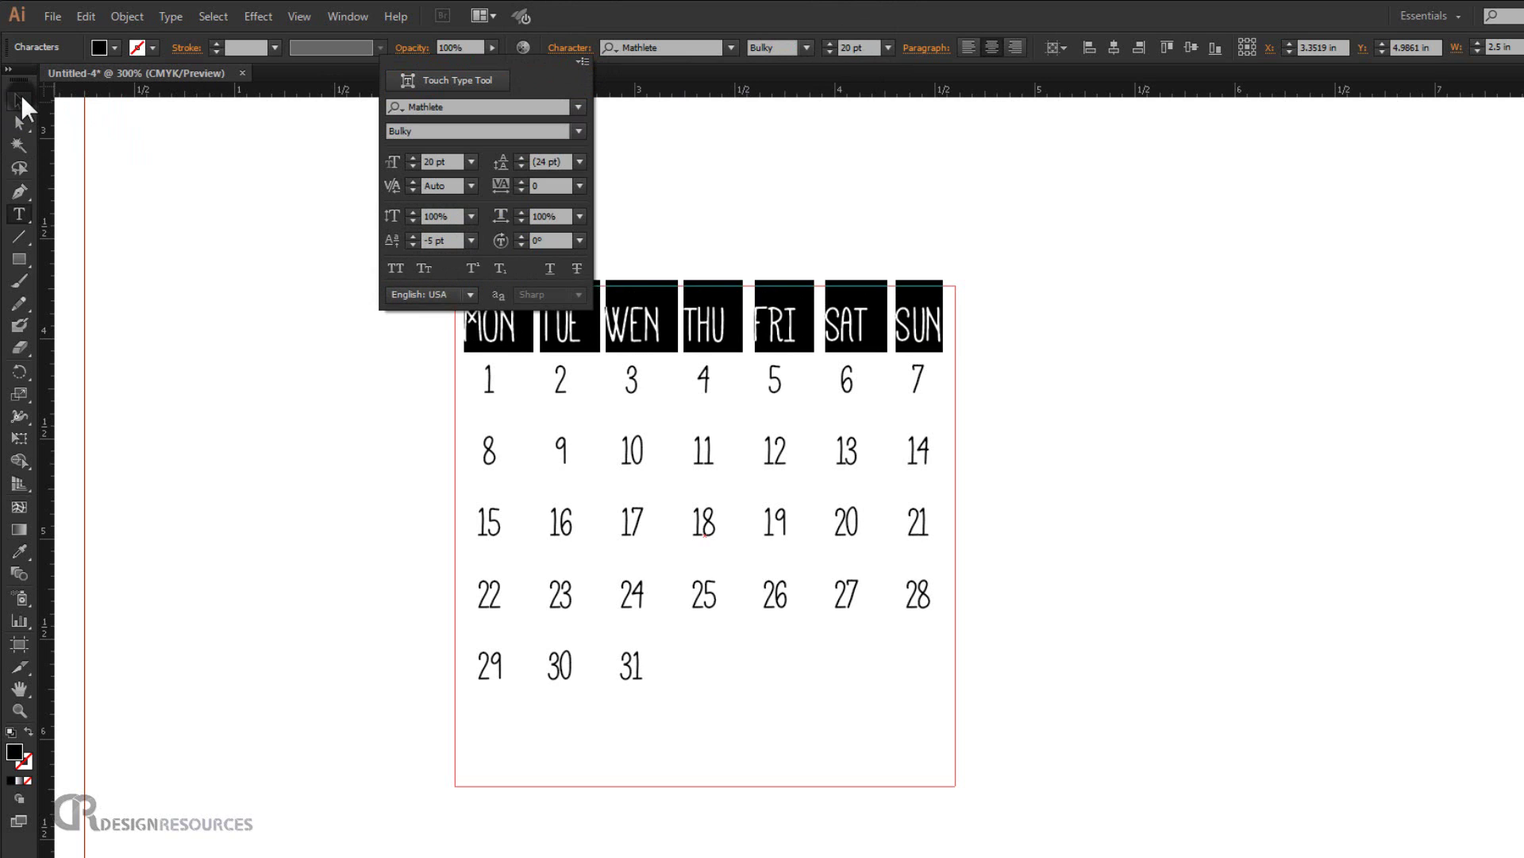
{"action": "left_click", "coordinate": [412, 357]}
Set the baseline shift of all the dates from 1 to 31 to -5 pt and deselect the text
{"action": "left_click", "coordinate": [481, 380]}
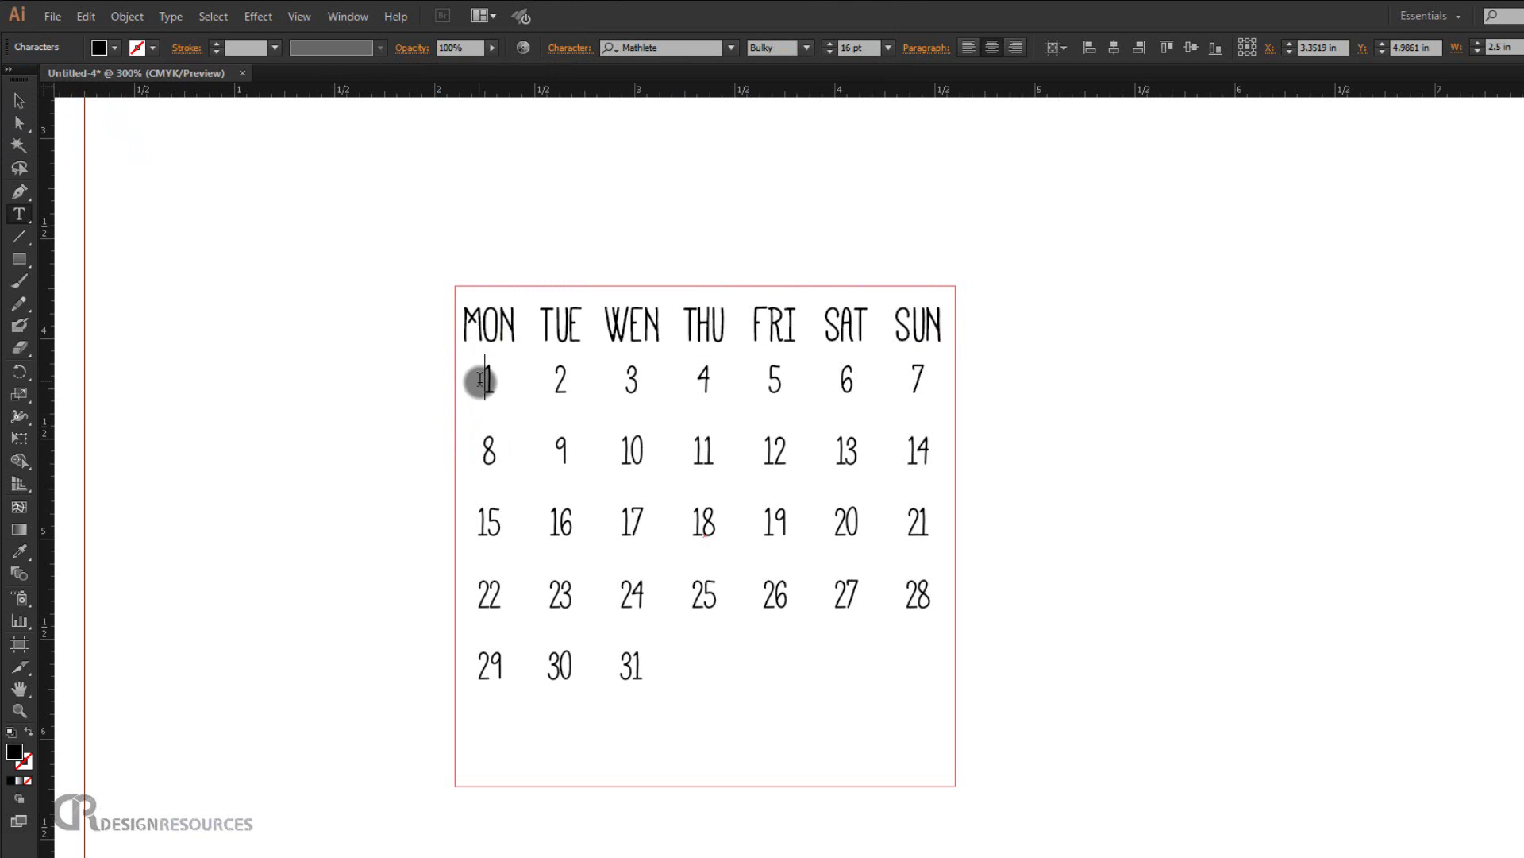
{"action": "left_click_drag", "start_coordinate": [480, 380], "coordinate": [873, 705]}
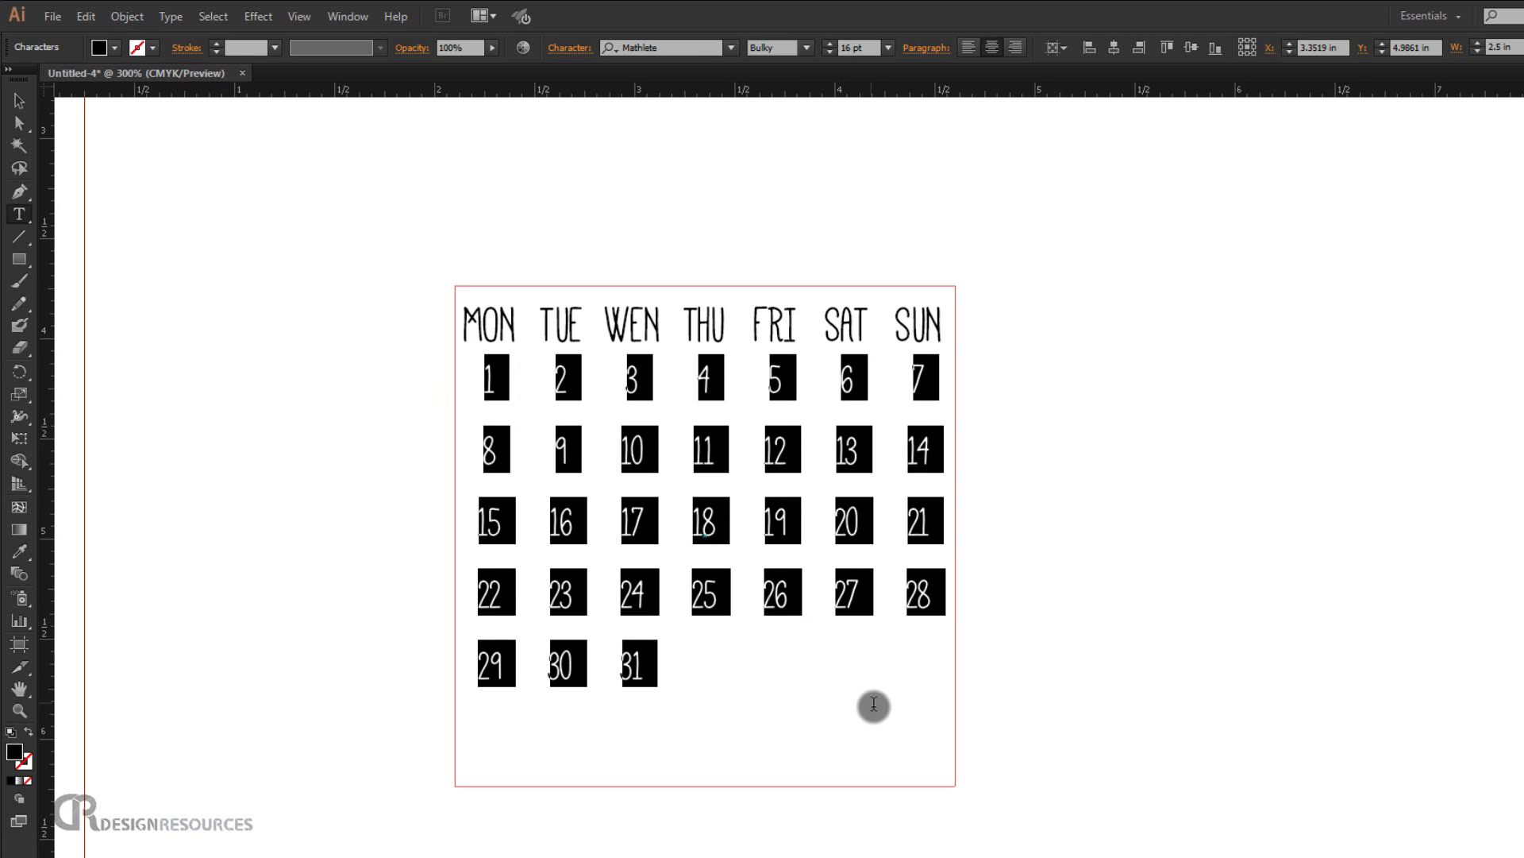
{"action": "left_click", "coordinate": [569, 48]}
{"action": "left_click", "coordinate": [412, 244]}
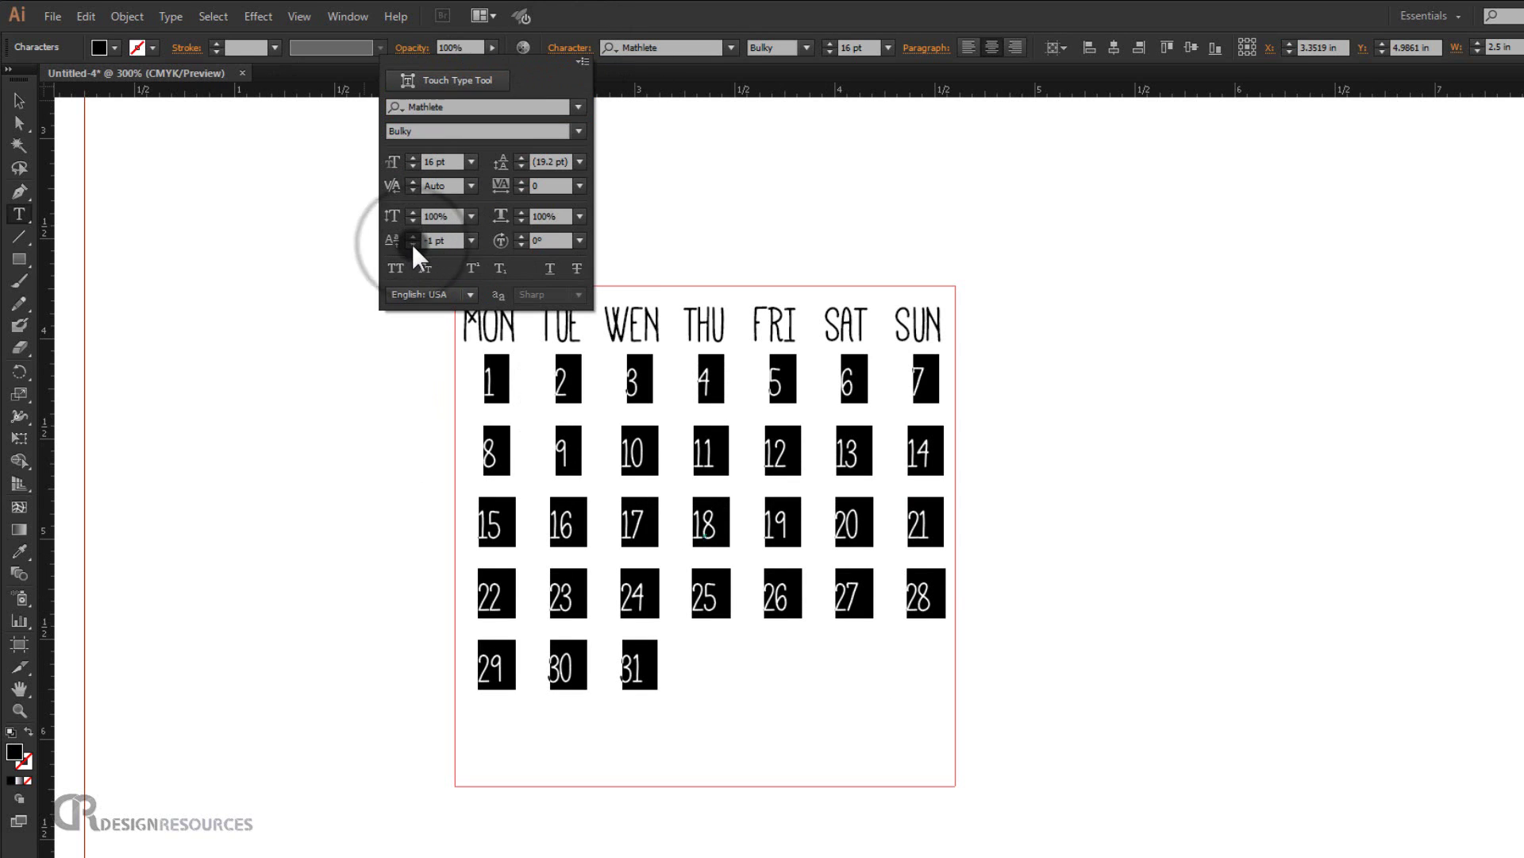
{"action": "left_click", "coordinate": [412, 244]}
{"action": "left_click", "coordinate": [412, 244]}
{"action": "left_click", "coordinate": [412, 244]}
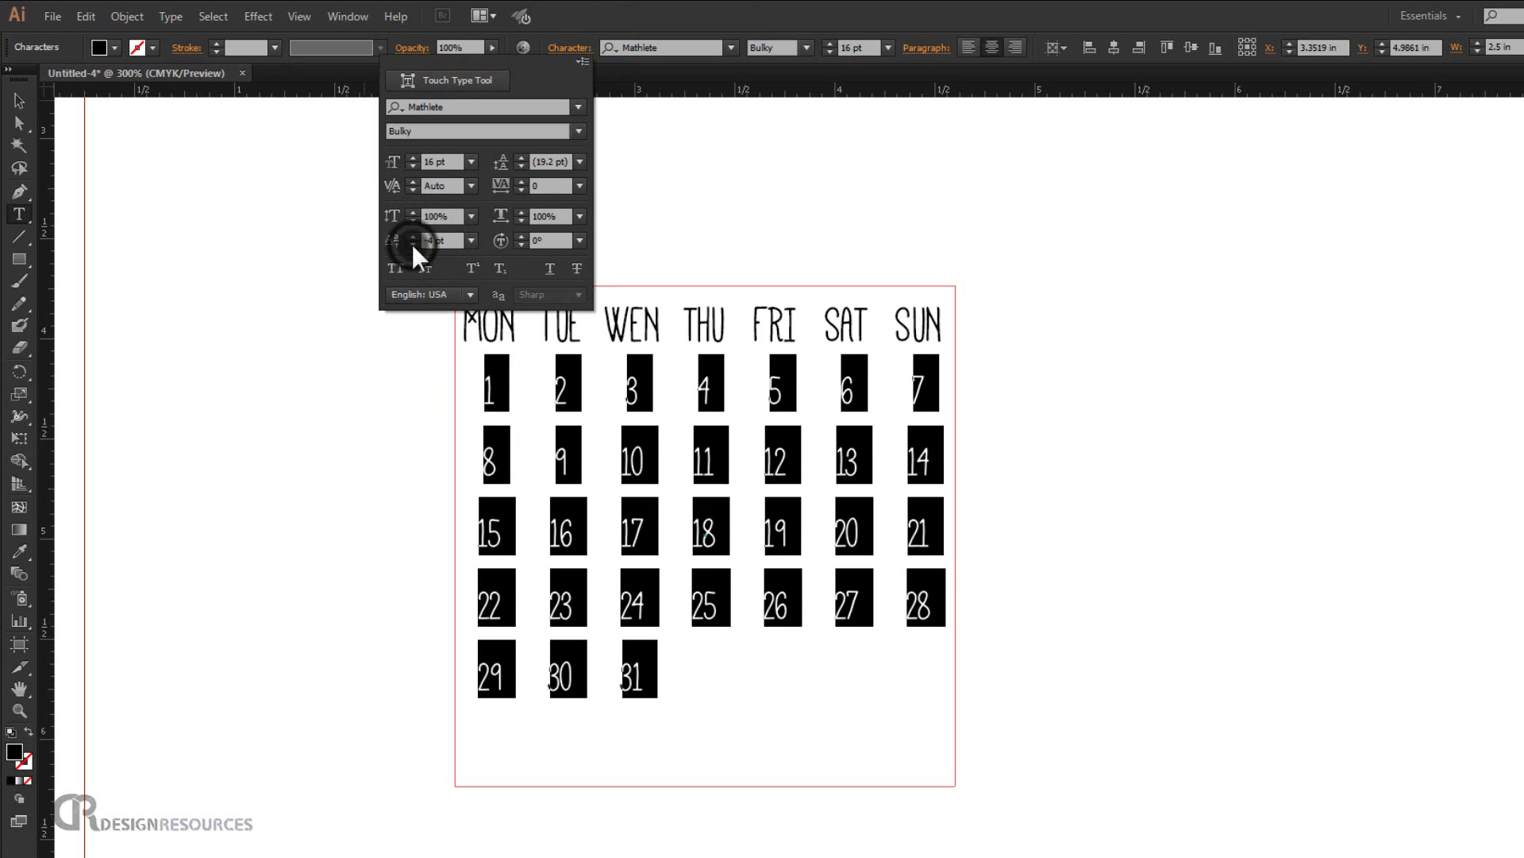
{"action": "left_click", "coordinate": [412, 244]}
{"action": "left_click", "coordinate": [737, 8]}
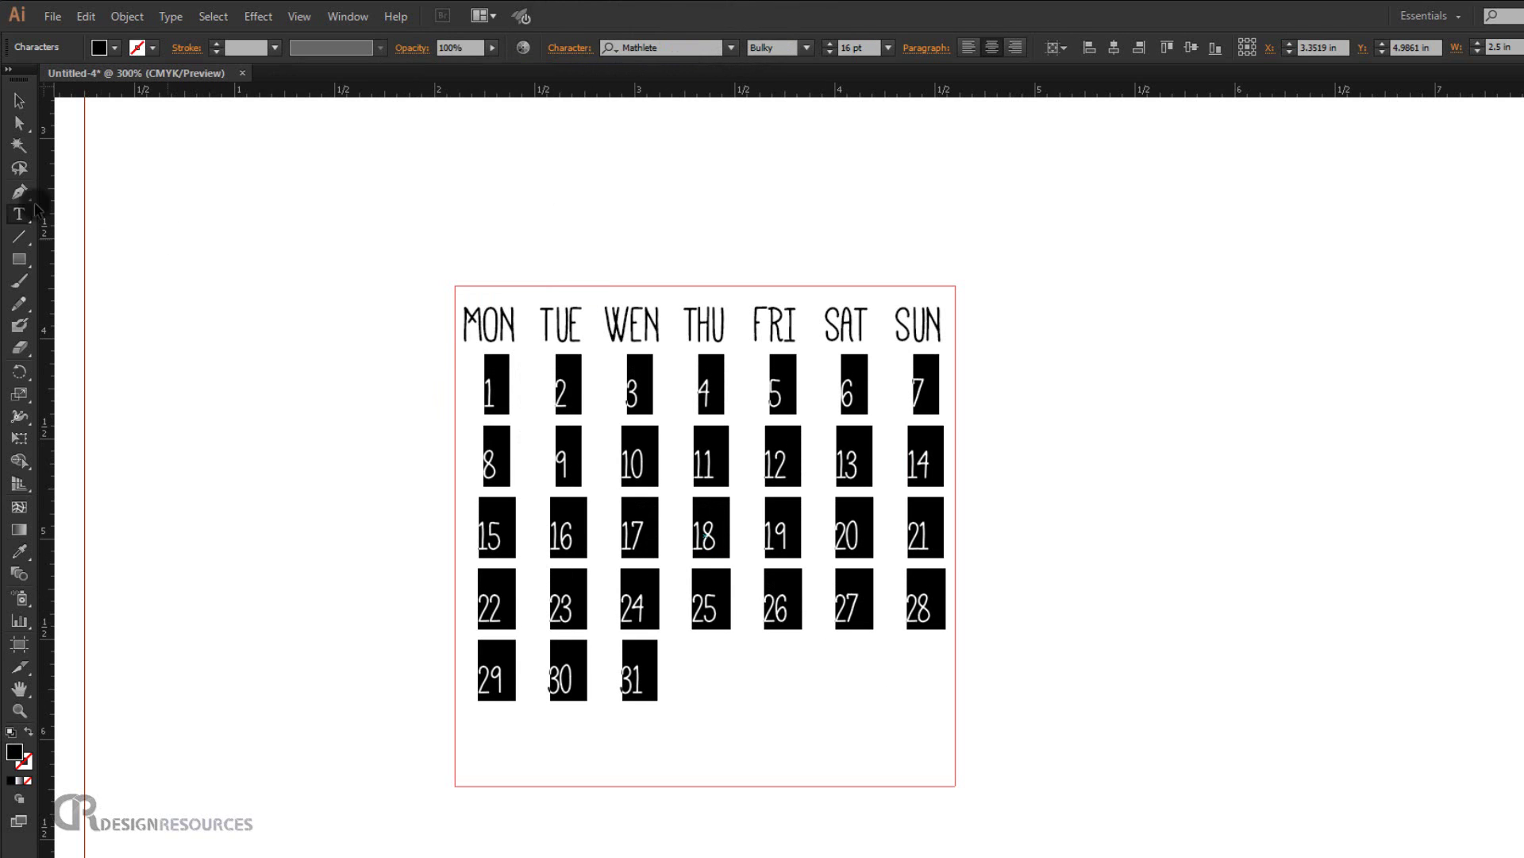
{"action": "left_click", "coordinate": [19, 101]}
{"action": "left_click", "coordinate": [1272, 295]}
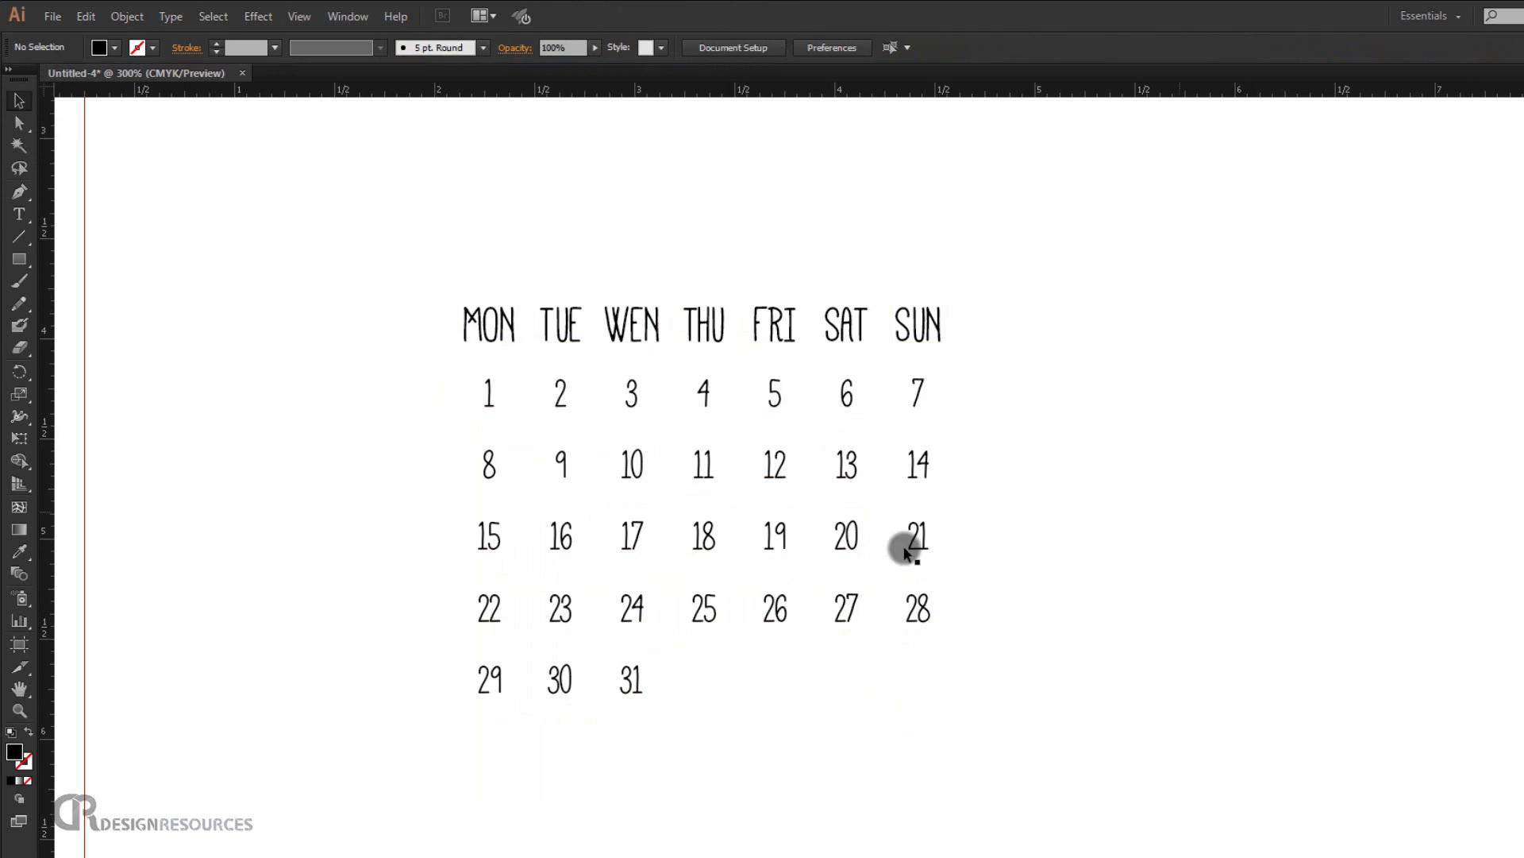
Create a rectangular grid from the text area's upper-left corner with 6 horizontal and 6 vertical dividers
{"action": "left_click", "coordinate": [775, 403]}
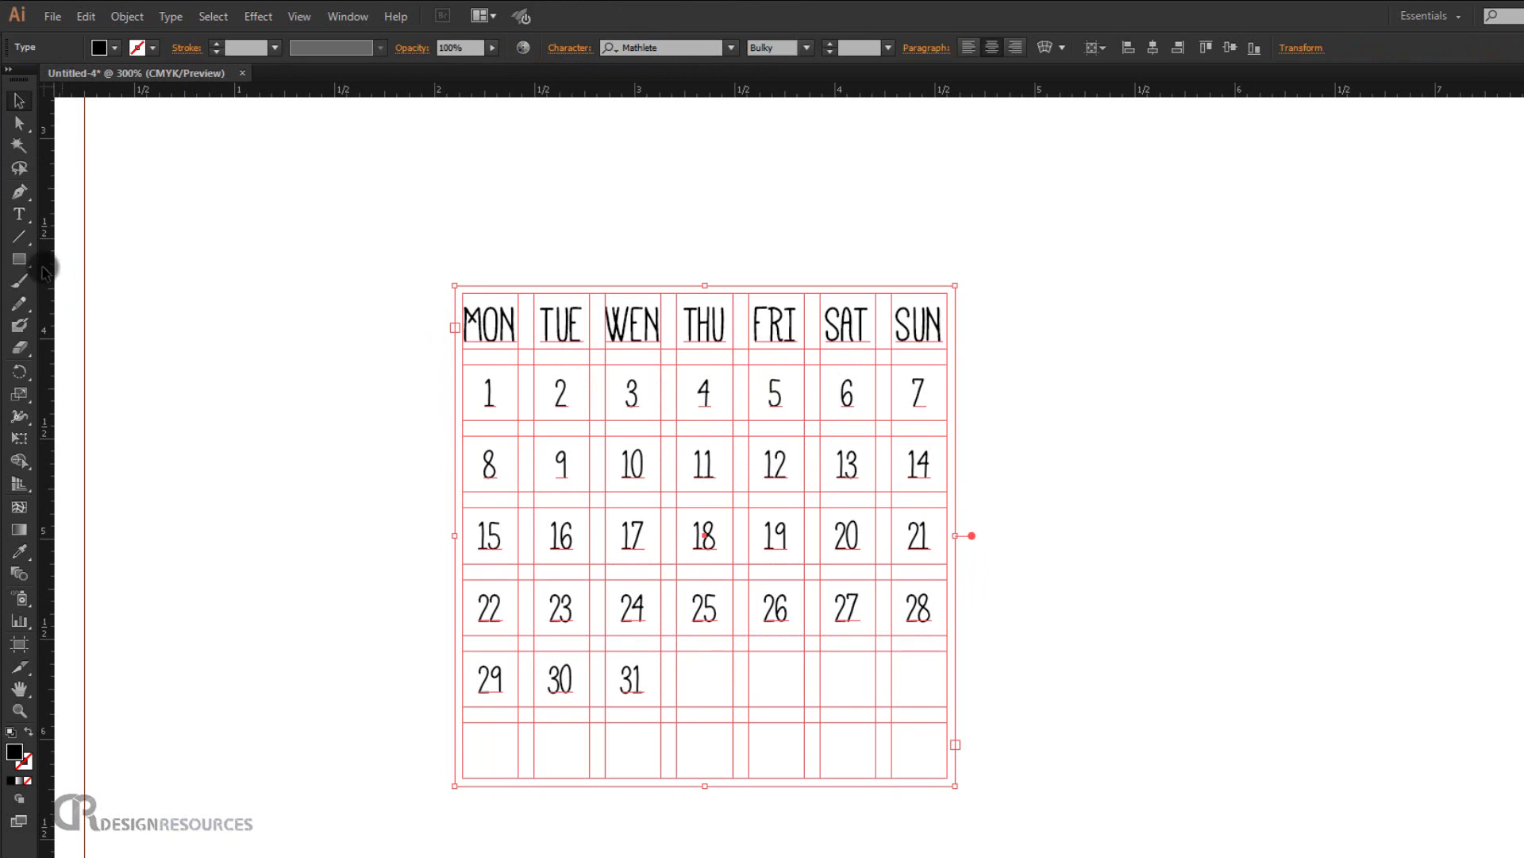
{"action": "left_click", "coordinate": [16, 235]}
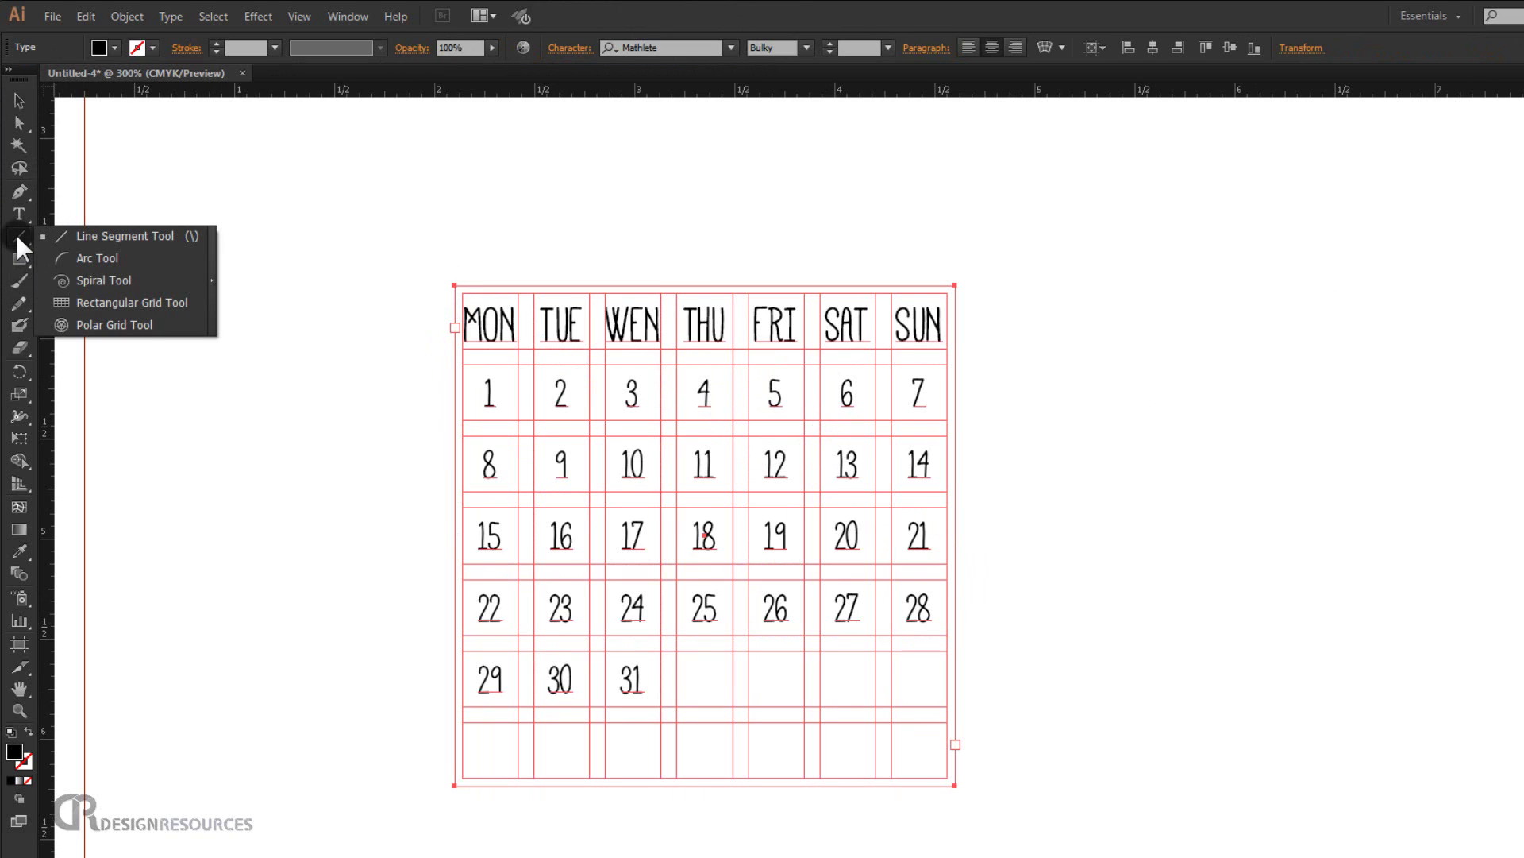
{"action": "left_click", "coordinate": [125, 302]}
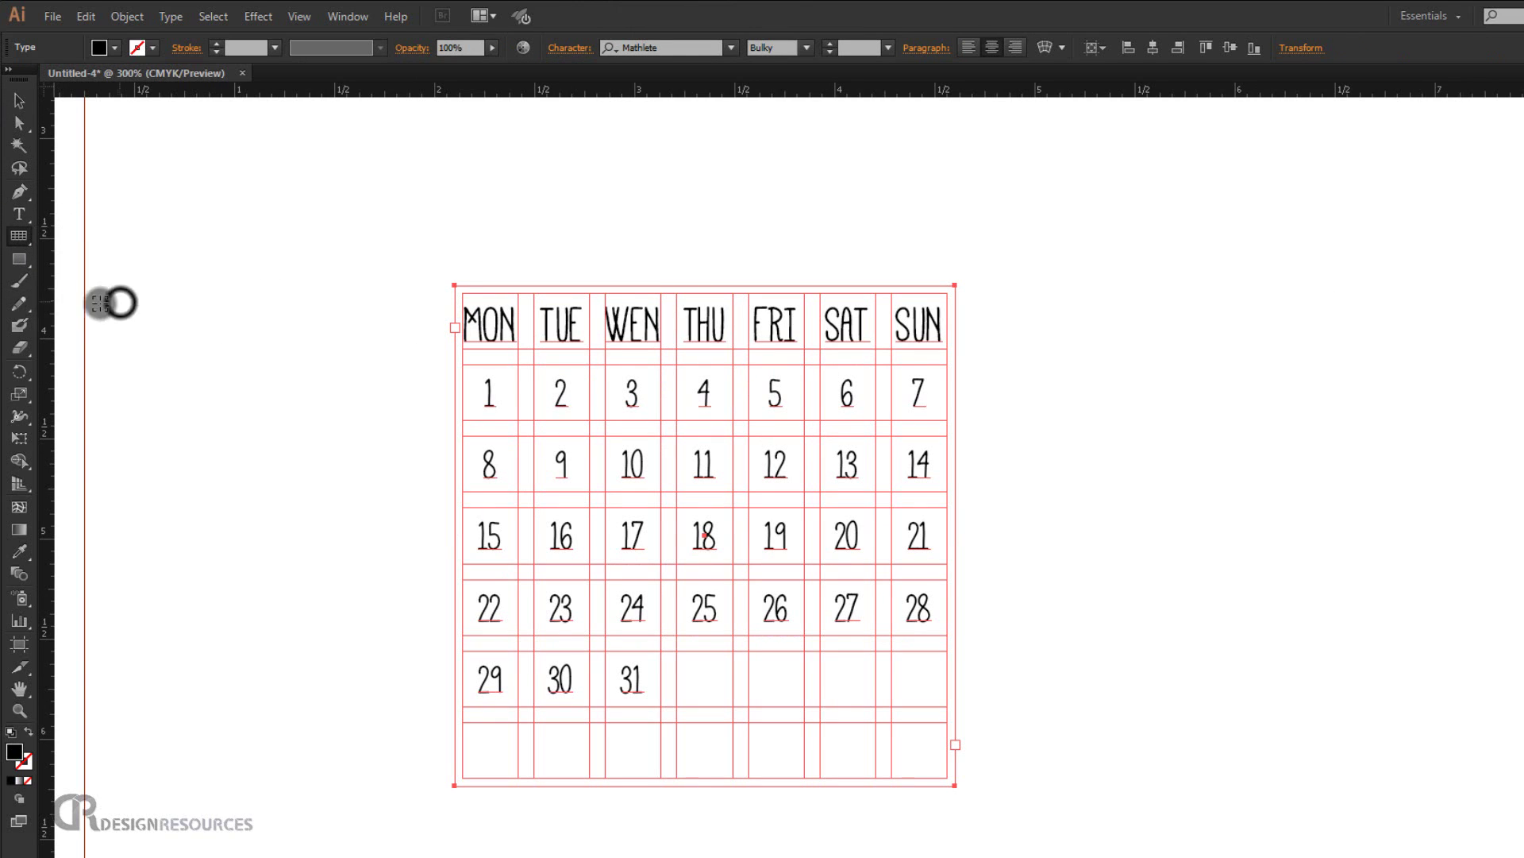
{"action": "left_click", "coordinate": [455, 285]}
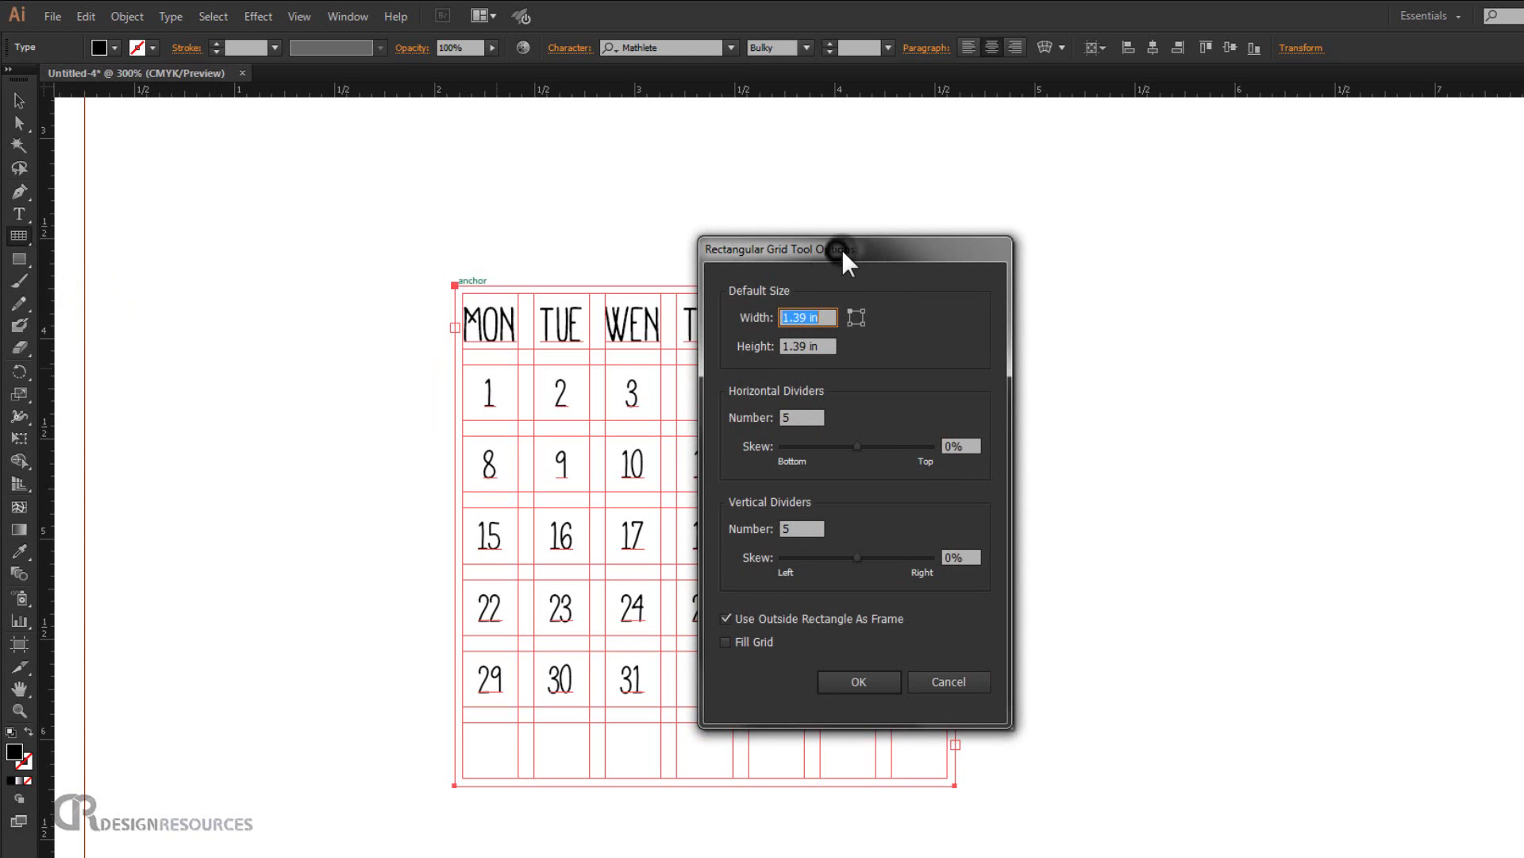
{"action": "left_click_drag", "start_coordinate": [841, 249], "coordinate": [1121, 260]}
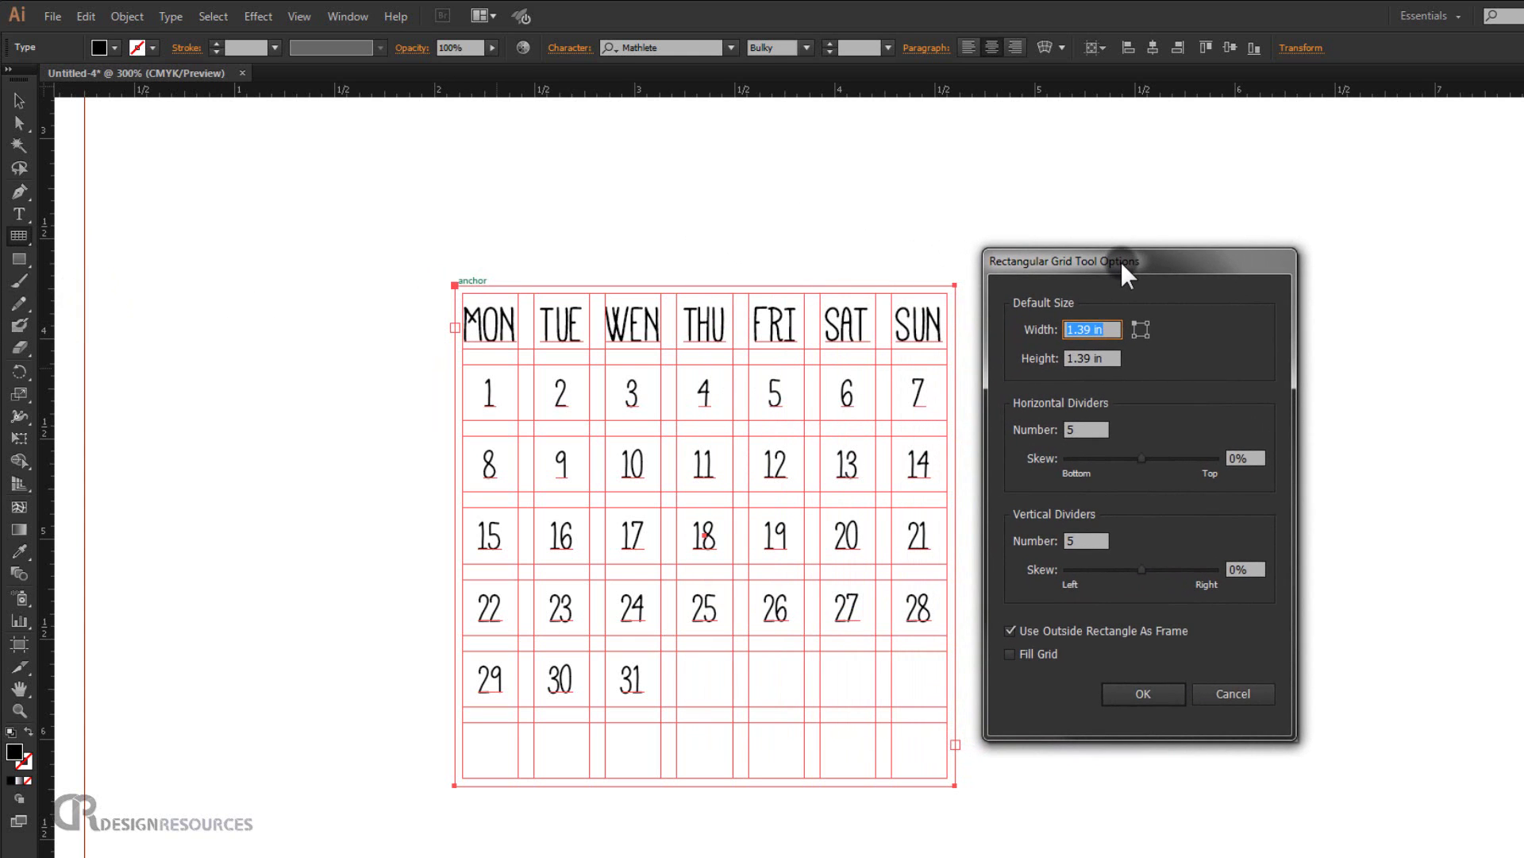
{"action": "left_click", "coordinate": [1106, 432]}
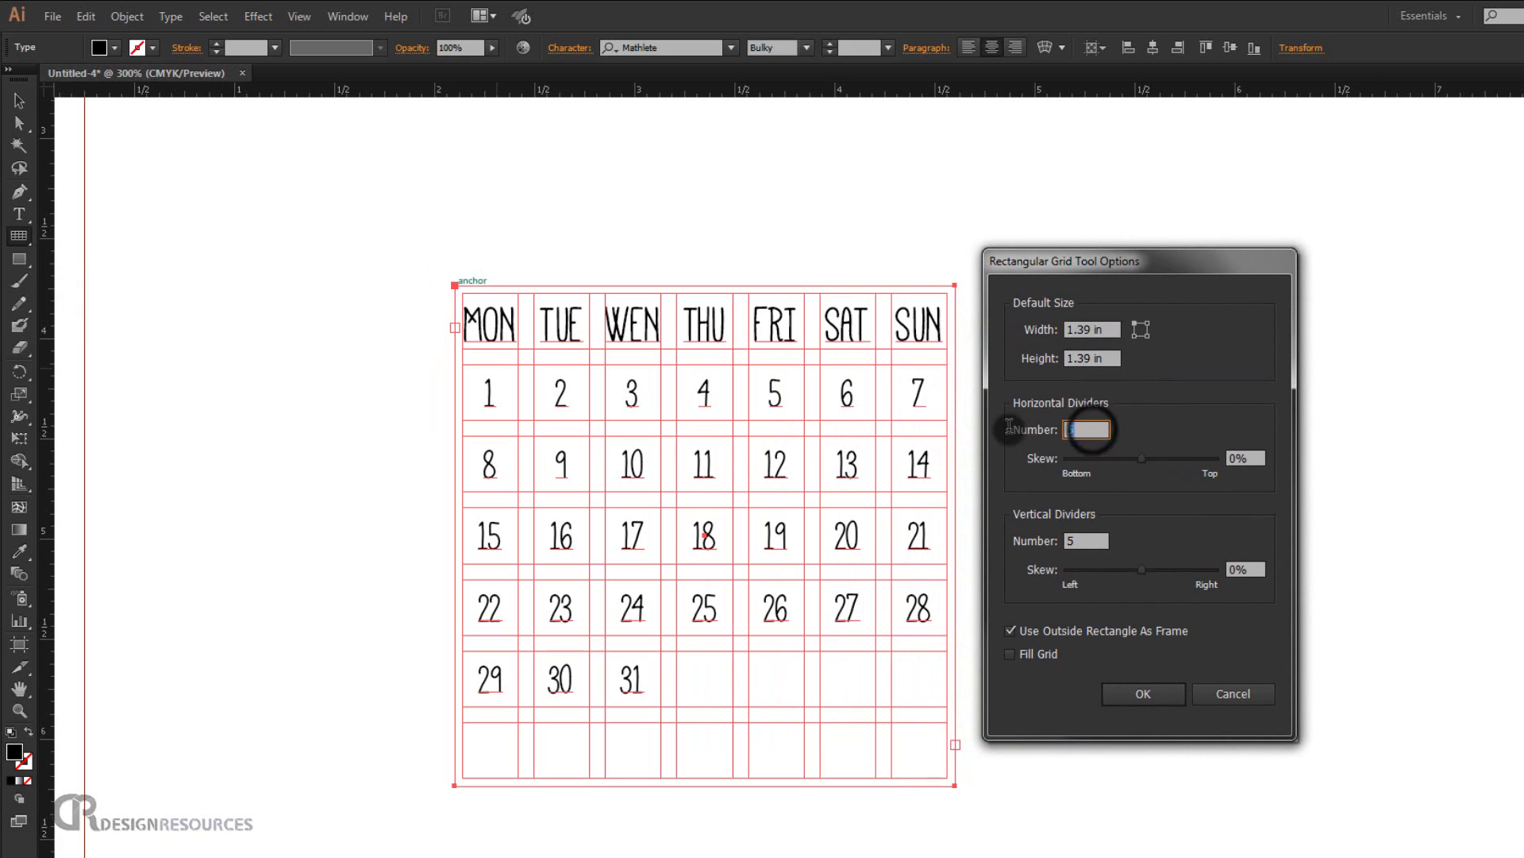
{"action": "type", "text": "6"}
{"action": "left_click", "coordinate": [1233, 449]}
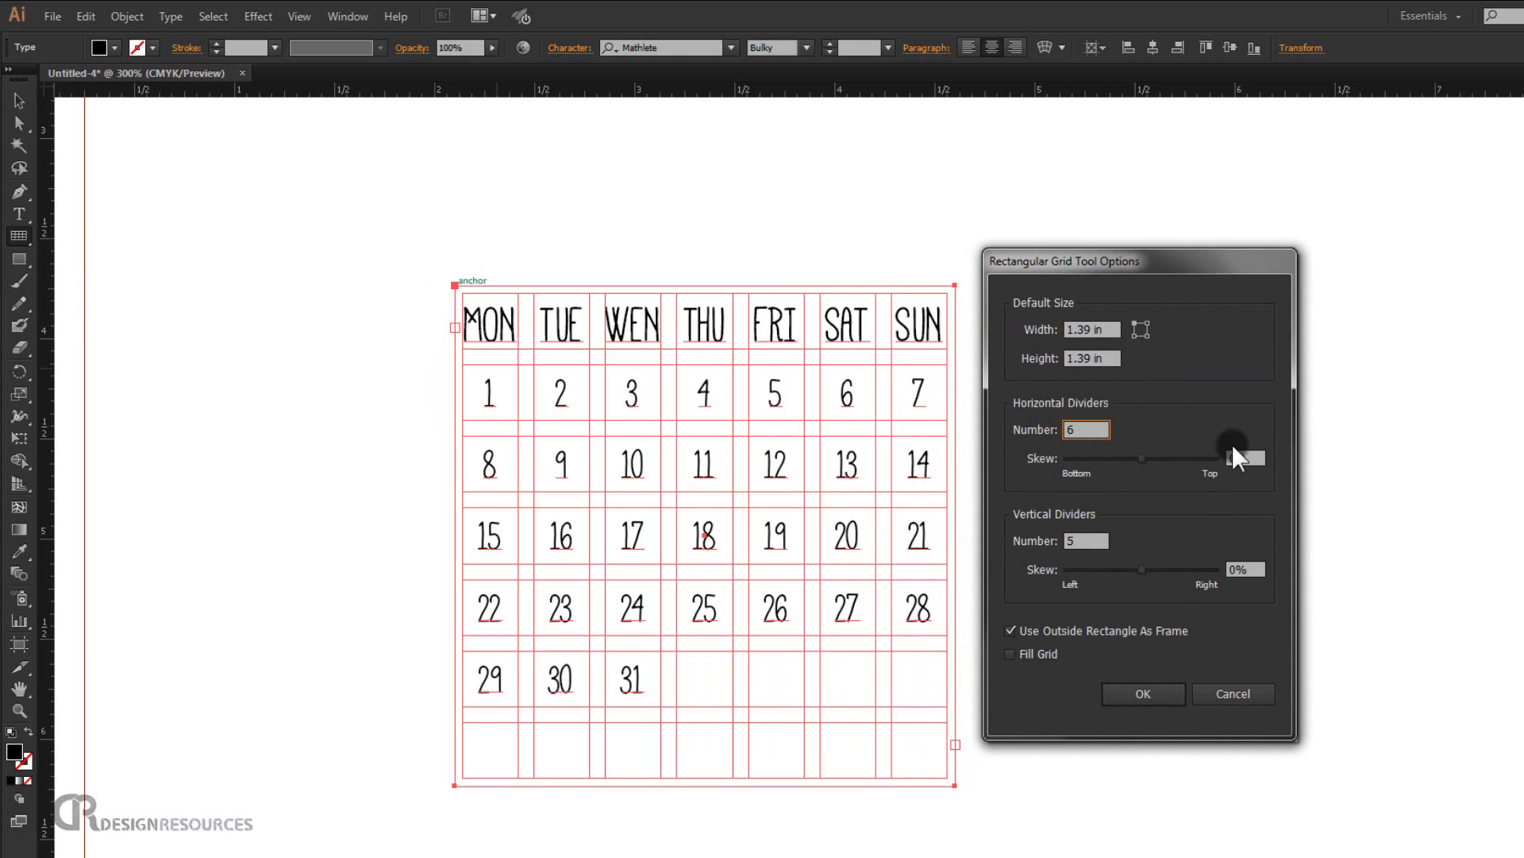
{"action": "left_click", "coordinate": [1090, 537]}
{"action": "type", "text": "6"}
{"action": "left_click", "coordinate": [1141, 687]}
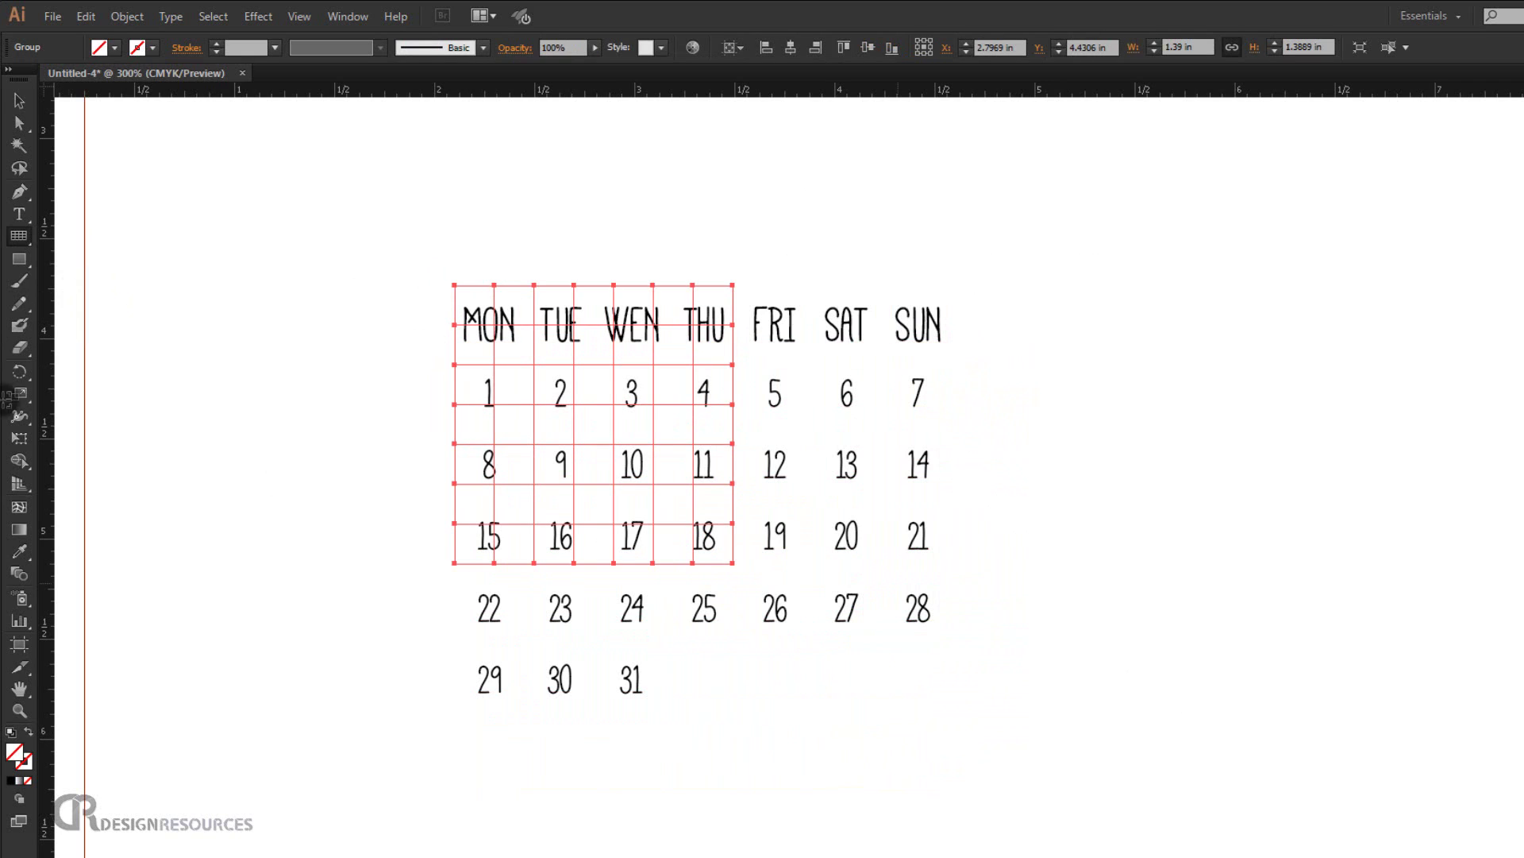
Scale the grid to about 2.5 × 2.5 in to cover the text area and give it a black 0.5 pt stroke
{"action": "left_click", "coordinate": [11, 102]}
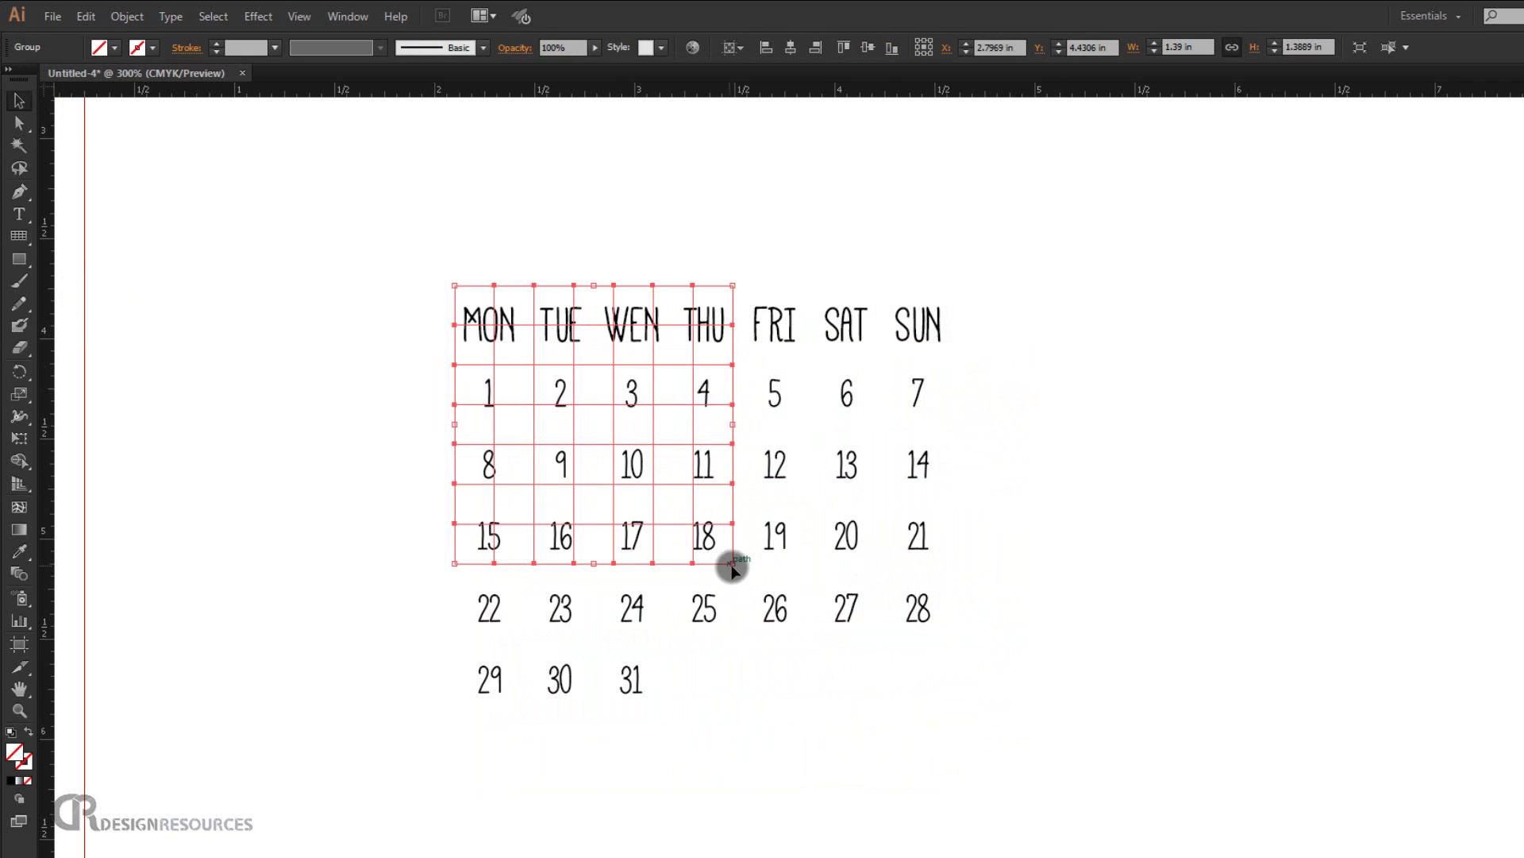
{"action": "left_click_drag", "start_coordinate": [733, 565], "coordinate": [955, 810]}
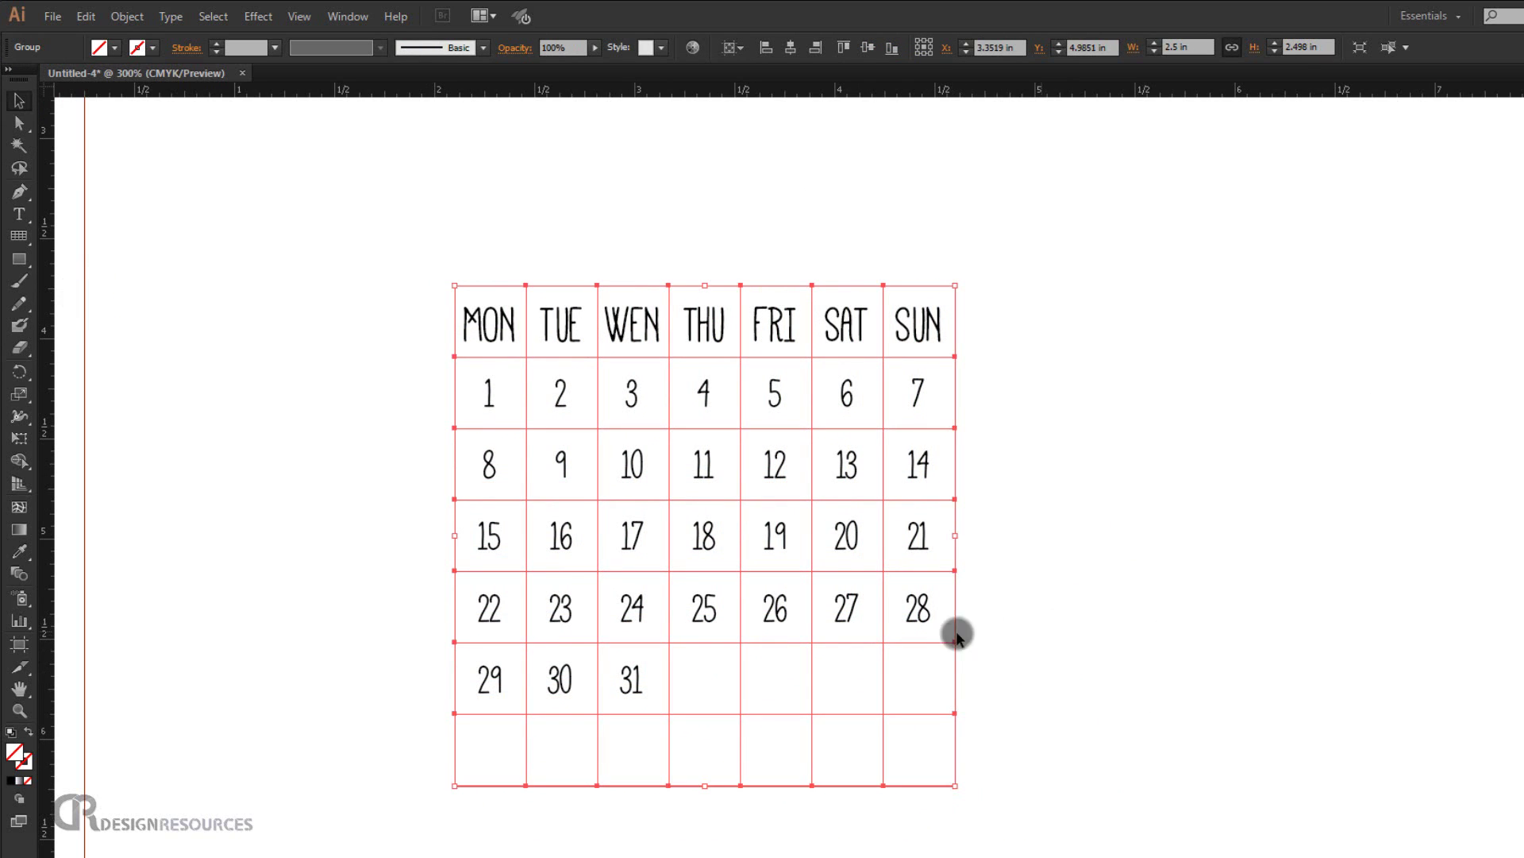
{"action": "left_click", "coordinate": [153, 48]}
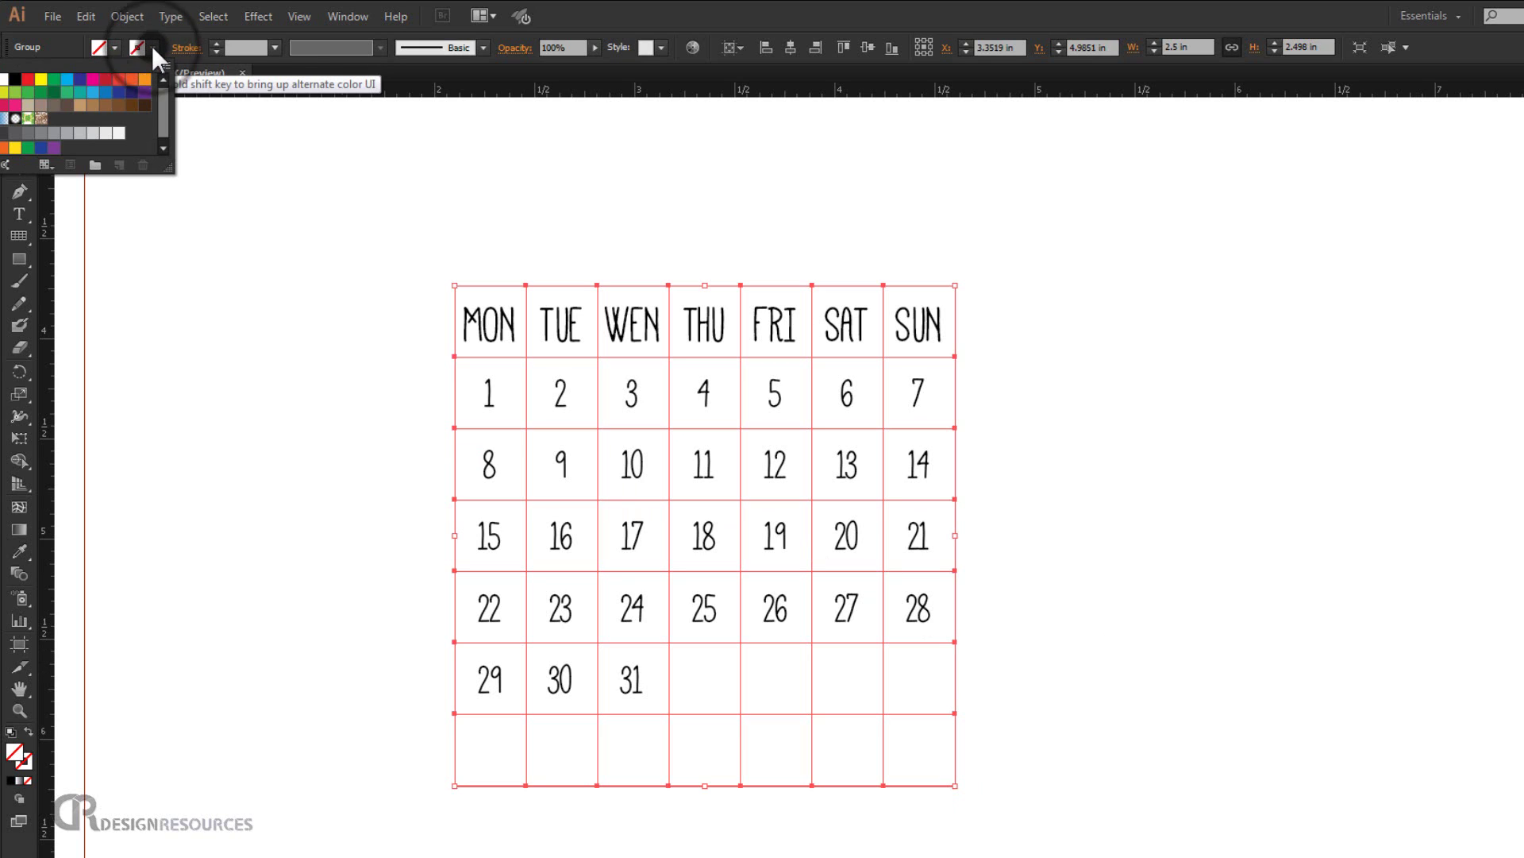
{"action": "left_click", "coordinate": [14, 78]}
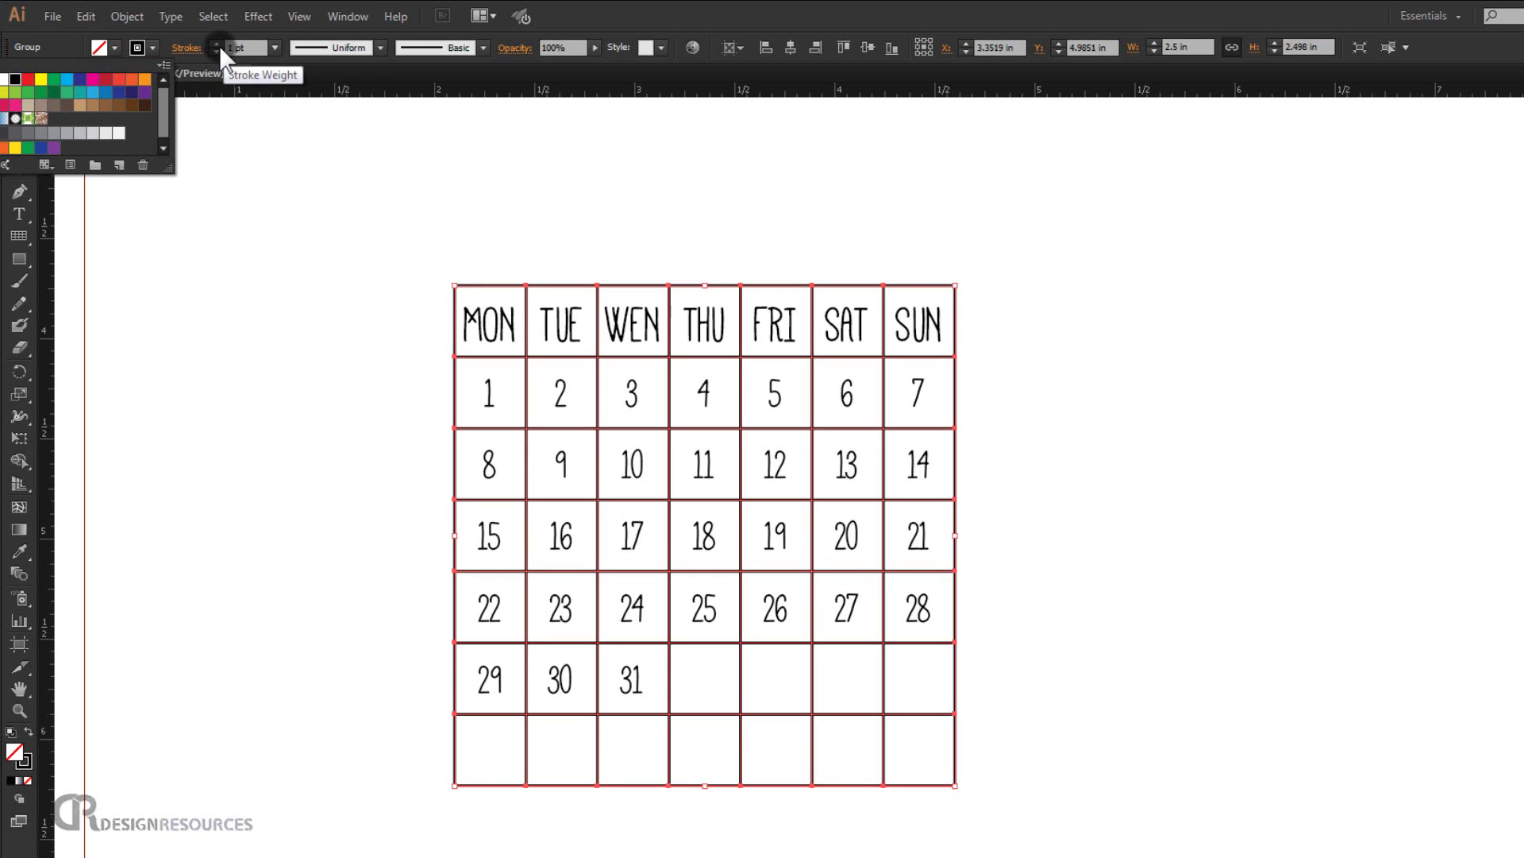
{"action": "left_click", "coordinate": [273, 47]}
{"action": "left_click", "coordinate": [273, 47]}
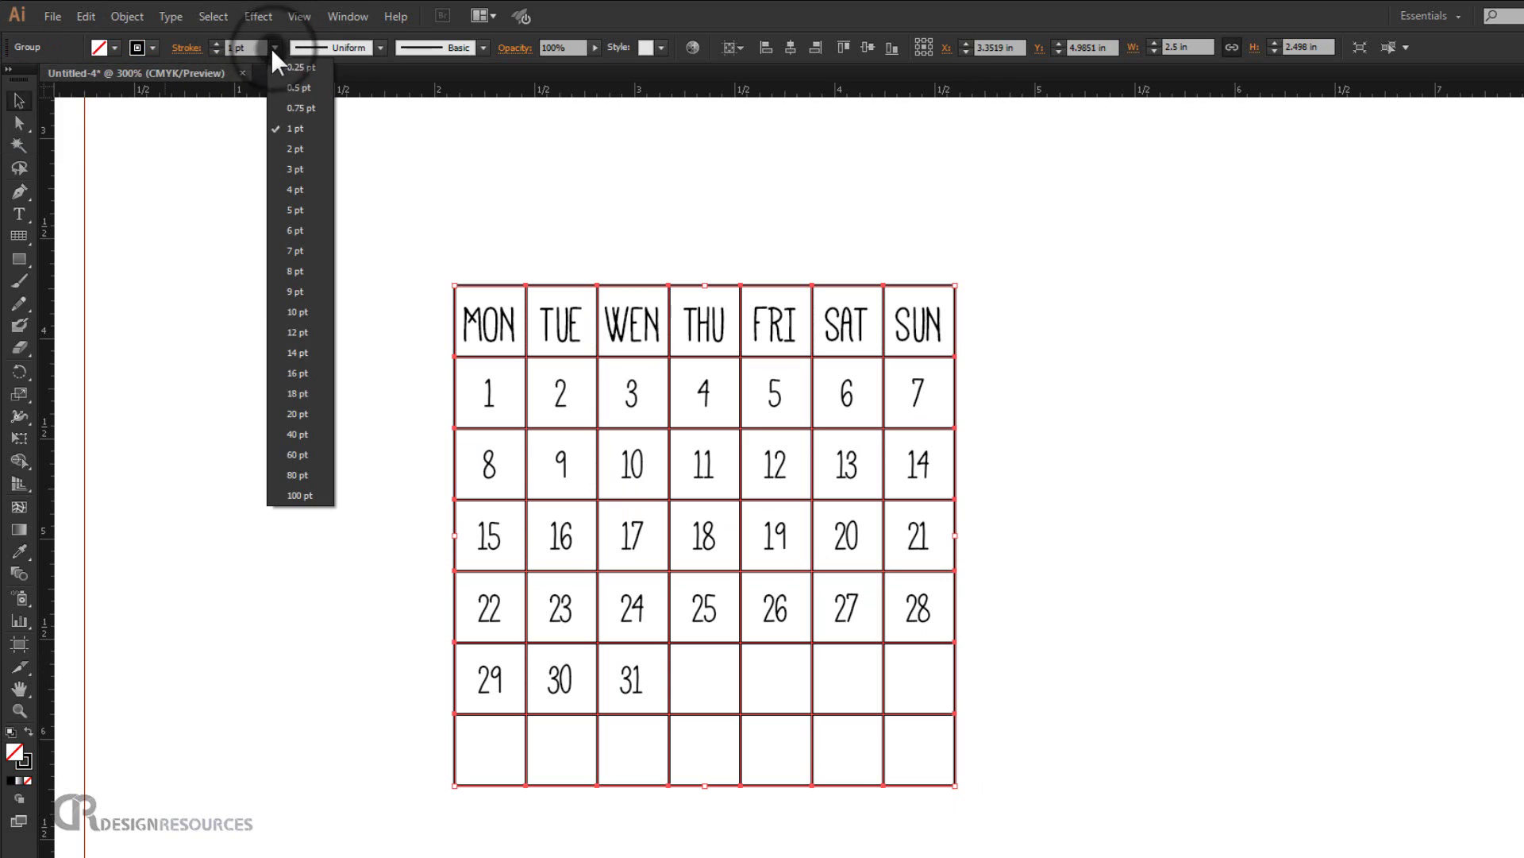
{"action": "left_click", "coordinate": [309, 87]}
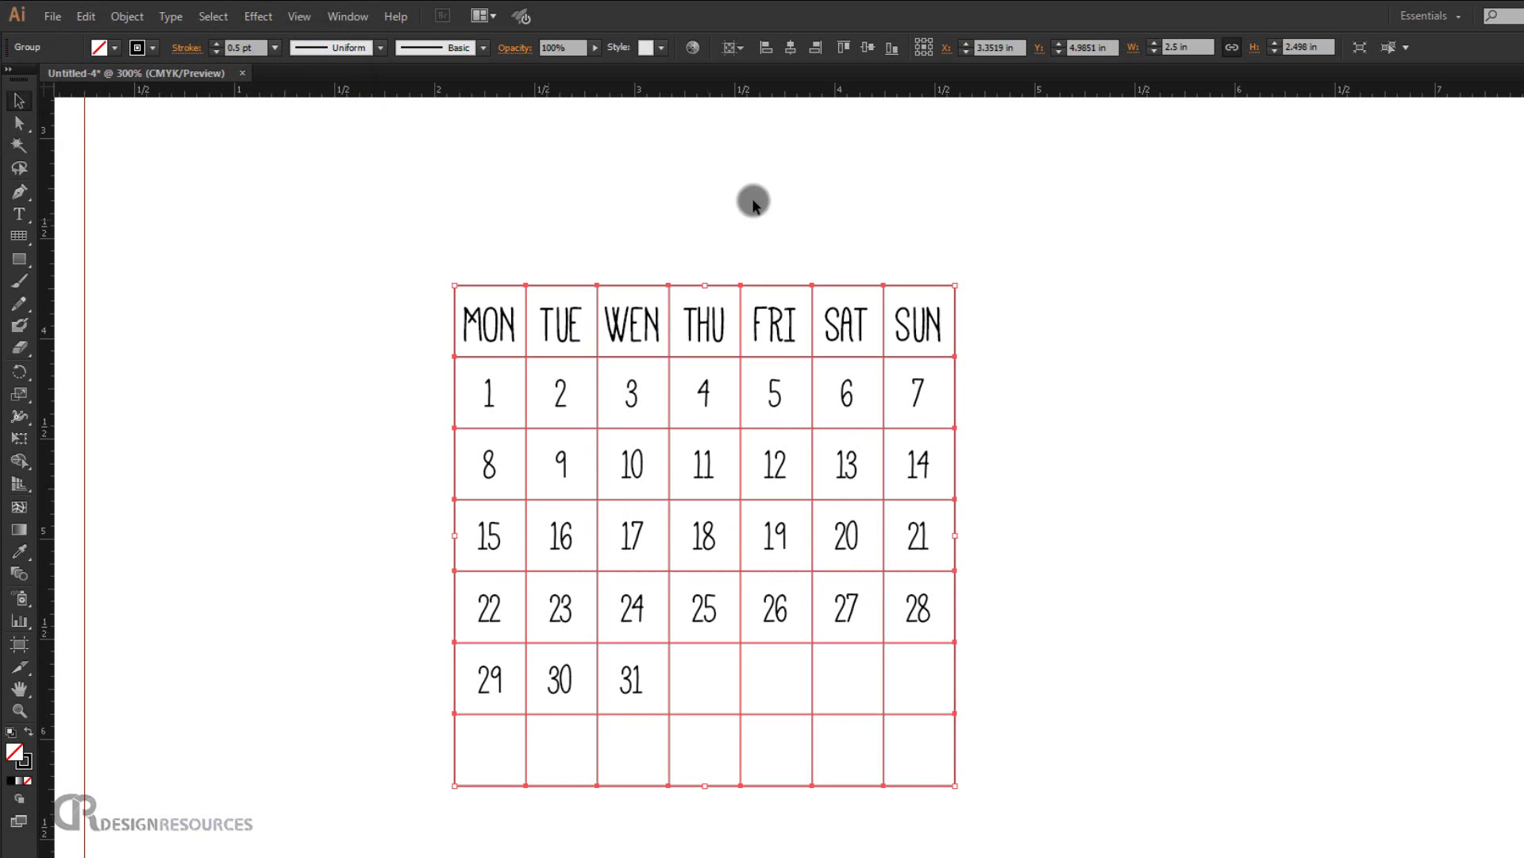
{"action": "left_click", "coordinate": [1159, 258]}
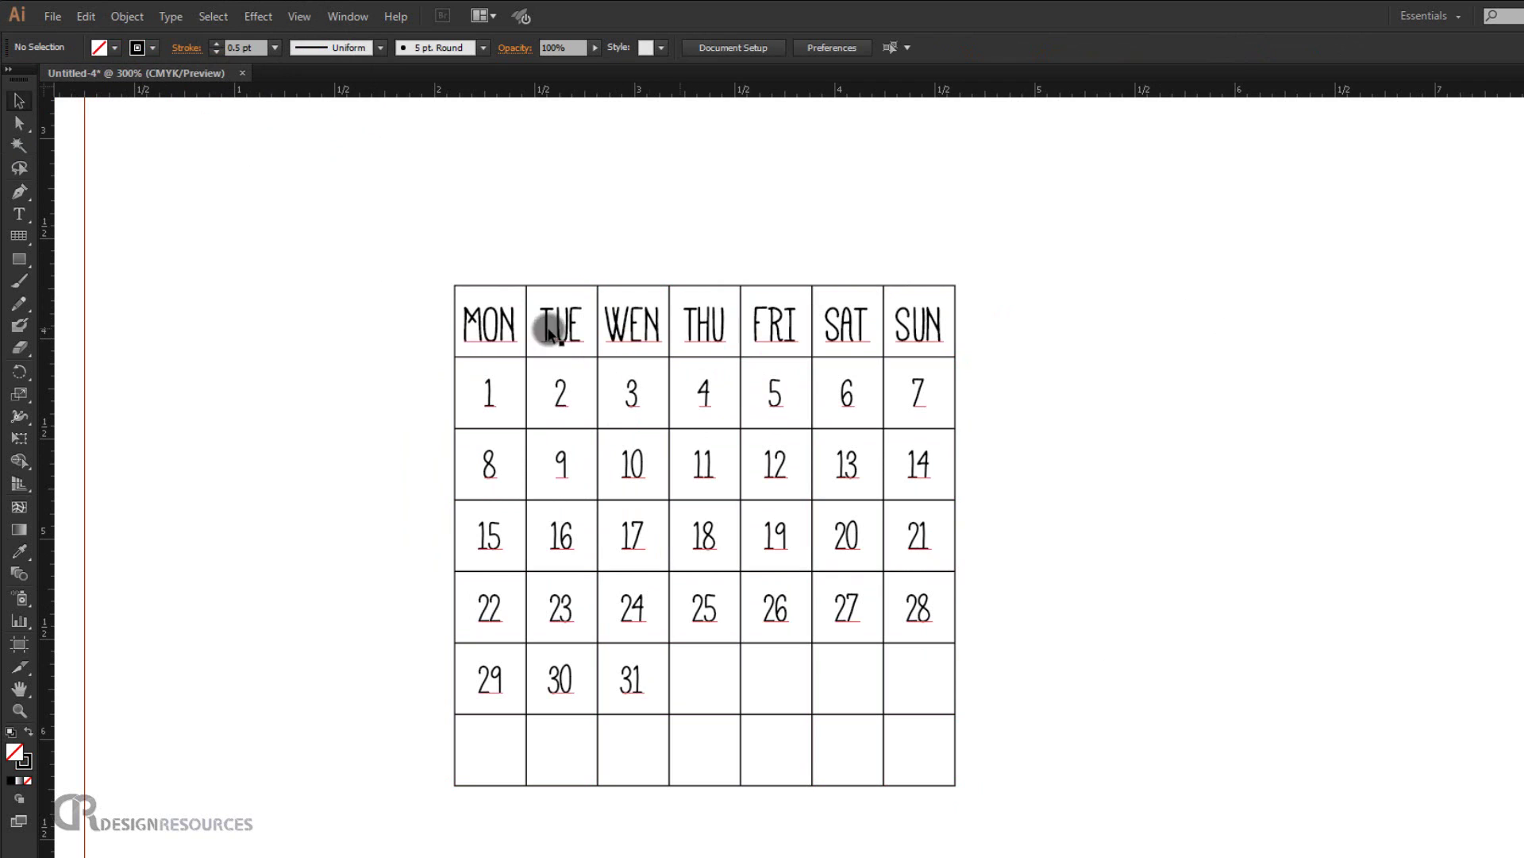
Move the calendar text area off the grid and delete every grid line except the horizontal one below the first row
{"action": "left_click", "coordinate": [703, 332]}
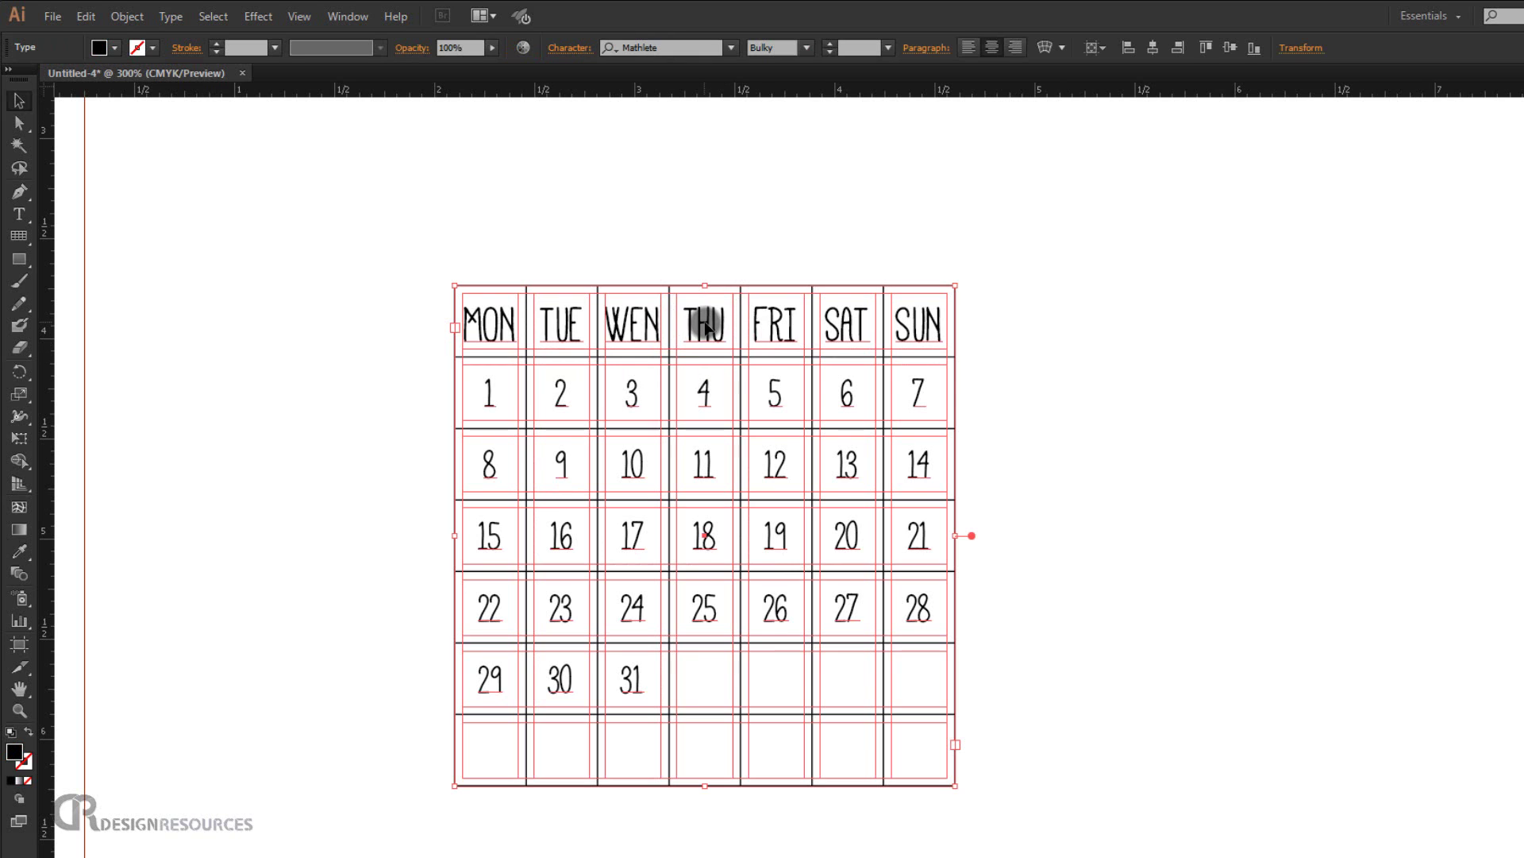
{"action": "left_click_drag", "start_coordinate": [706, 328], "coordinate": [1298, 331]}
{"action": "left_click", "coordinate": [1018, 344]}
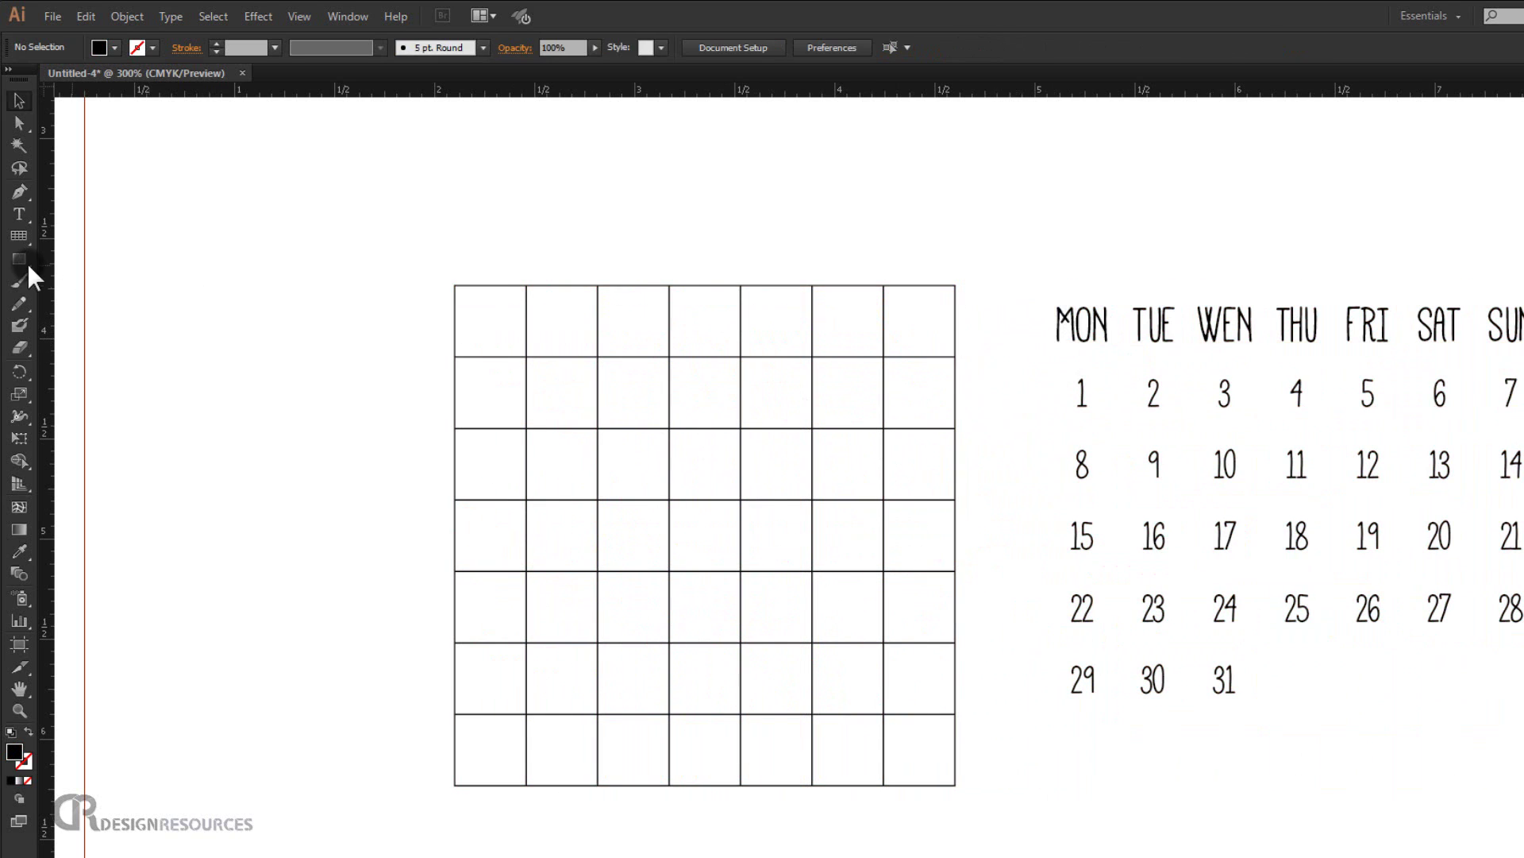
{"action": "left_click_drag", "start_coordinate": [20, 128], "coordinate": [73, 127]}
{"action": "left_click_drag", "start_coordinate": [370, 209], "coordinate": [980, 313]}
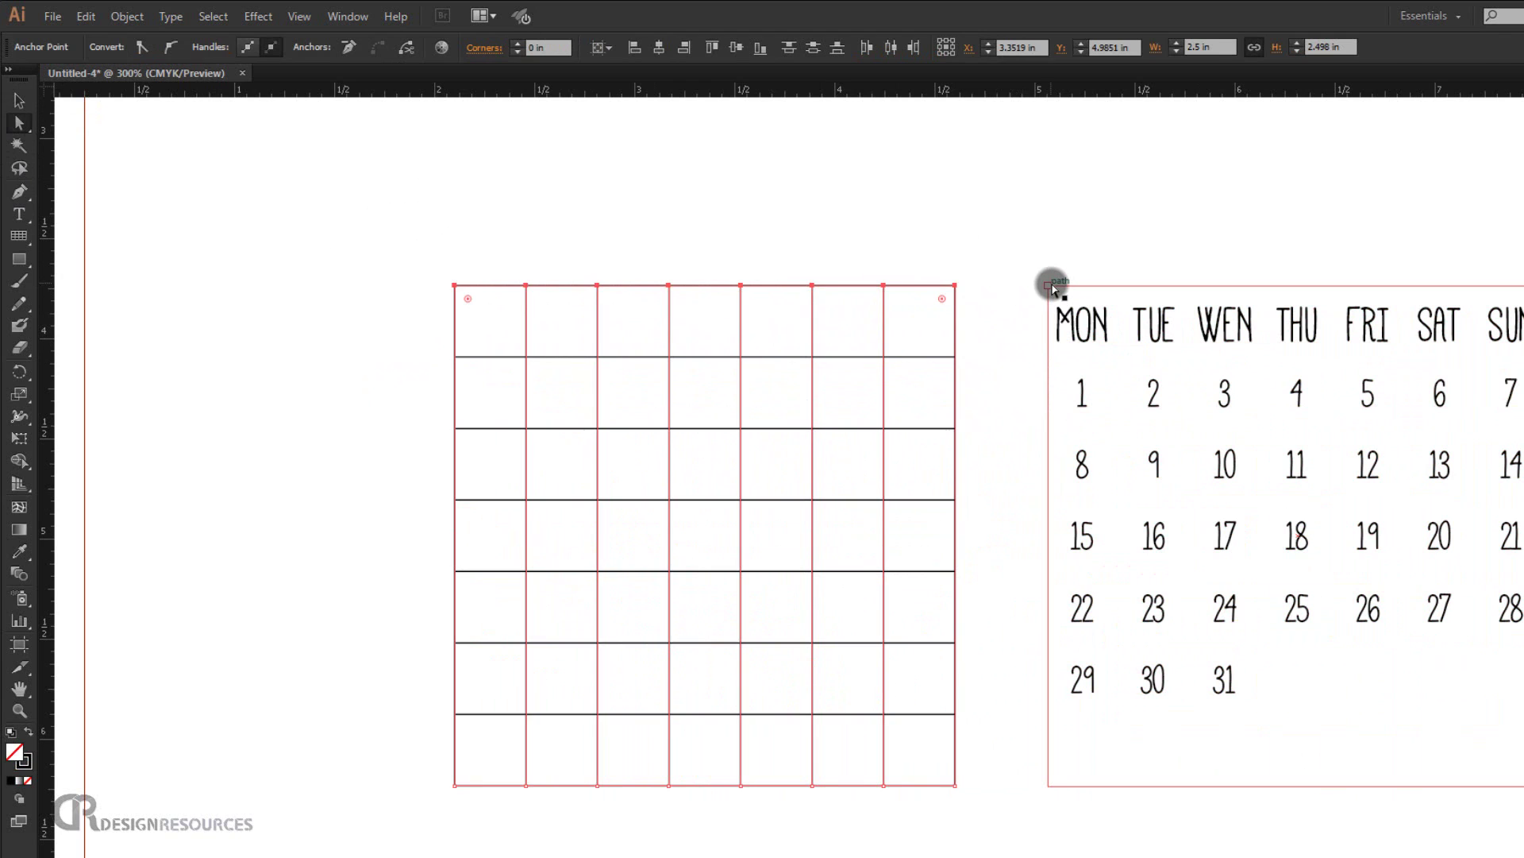
{"action": "key", "text": "Delete"}
{"action": "left_click_drag", "start_coordinate": [1013, 854], "coordinate": [370, 432]}
{"action": "key", "text": "Delete"}
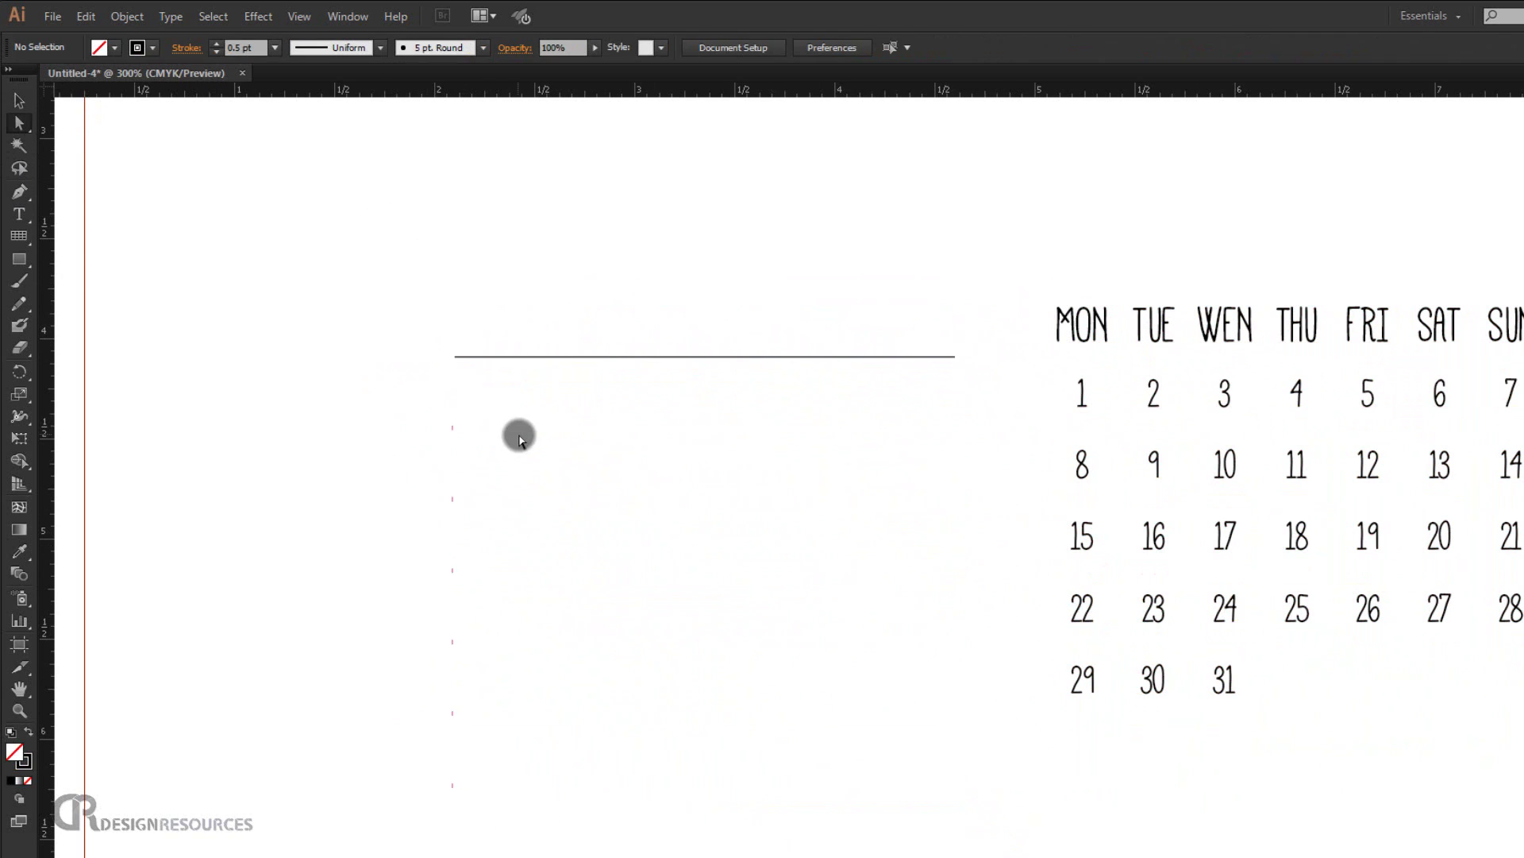
Move the calendar text area back so the remaining line sits directly under the weekday names, and deselect it
{"action": "left_click", "coordinate": [18, 101]}
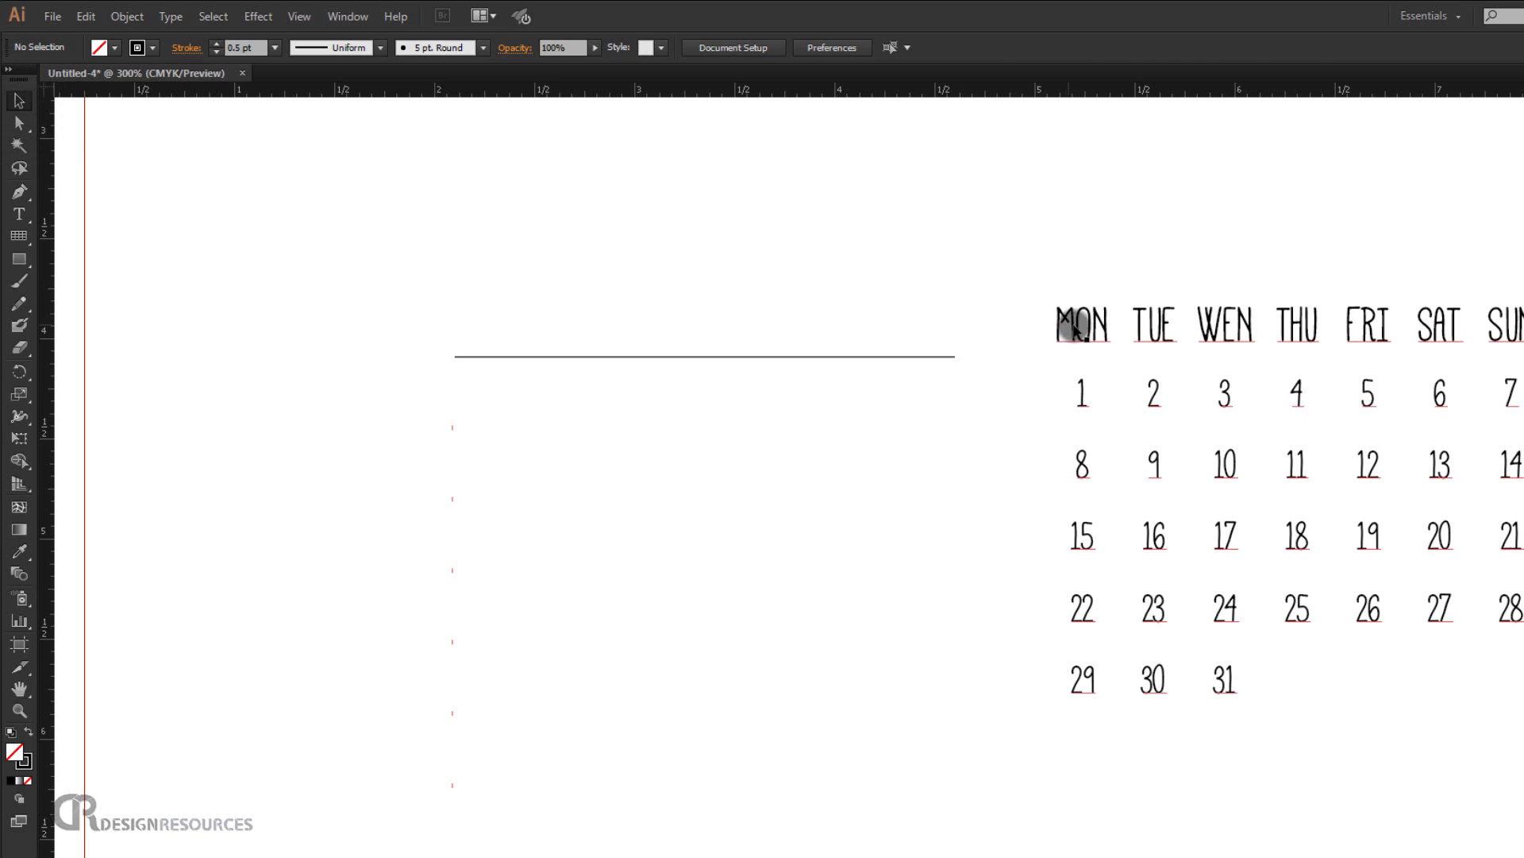
{"action": "left_click_drag", "start_coordinate": [1080, 319], "coordinate": [500, 326]}
{"action": "left_click", "coordinate": [683, 249]}
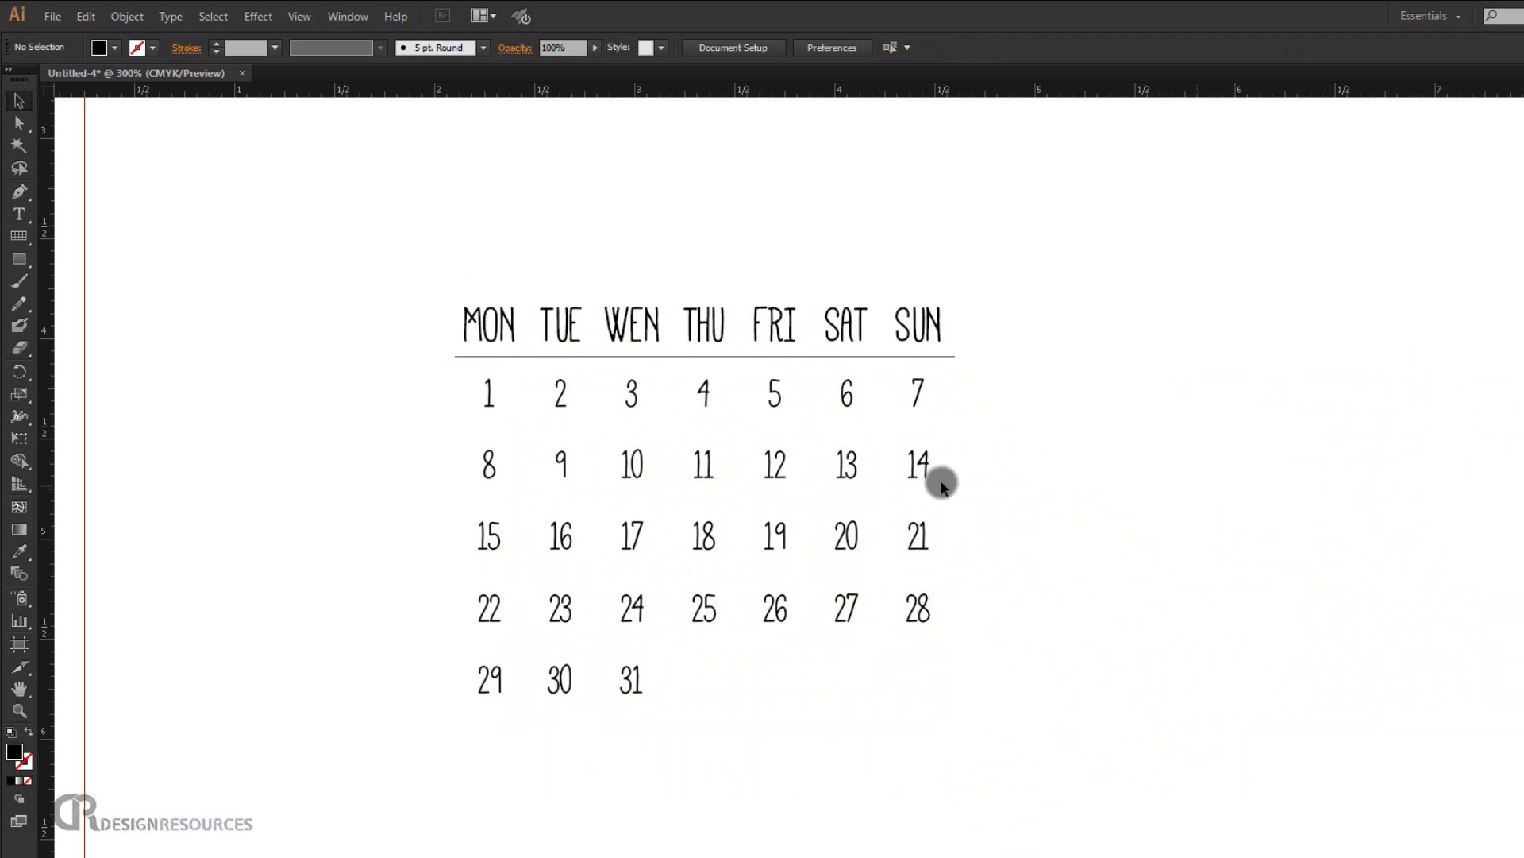
Change the fill color of the weekday names from MON to SUN to dark gray and deselect the text
{"action": "double_click", "coordinate": [630, 321]}
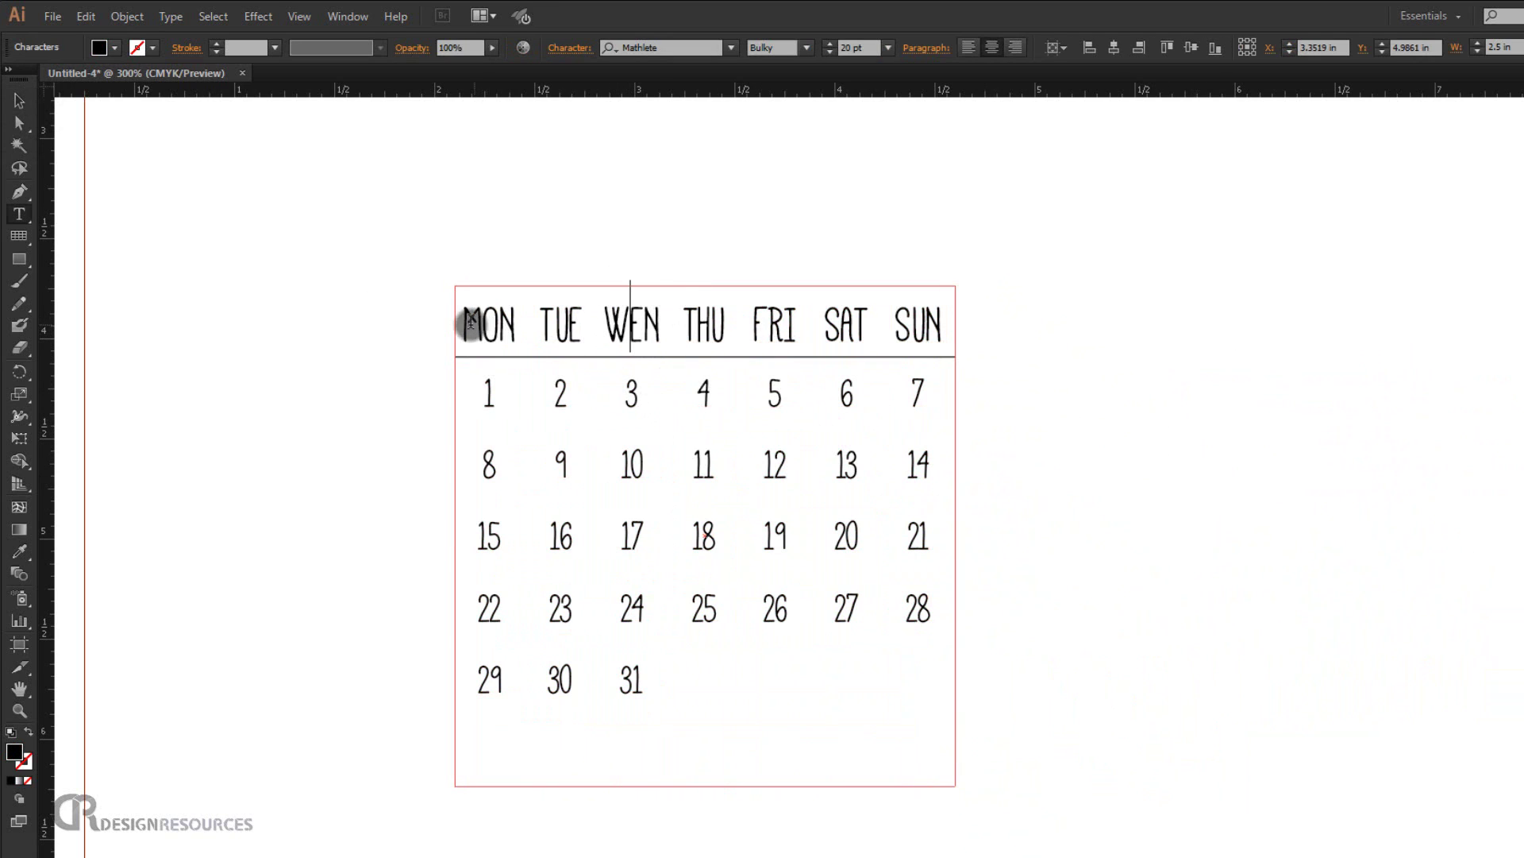
{"action": "left_click_drag", "start_coordinate": [470, 321], "coordinate": [950, 323]}
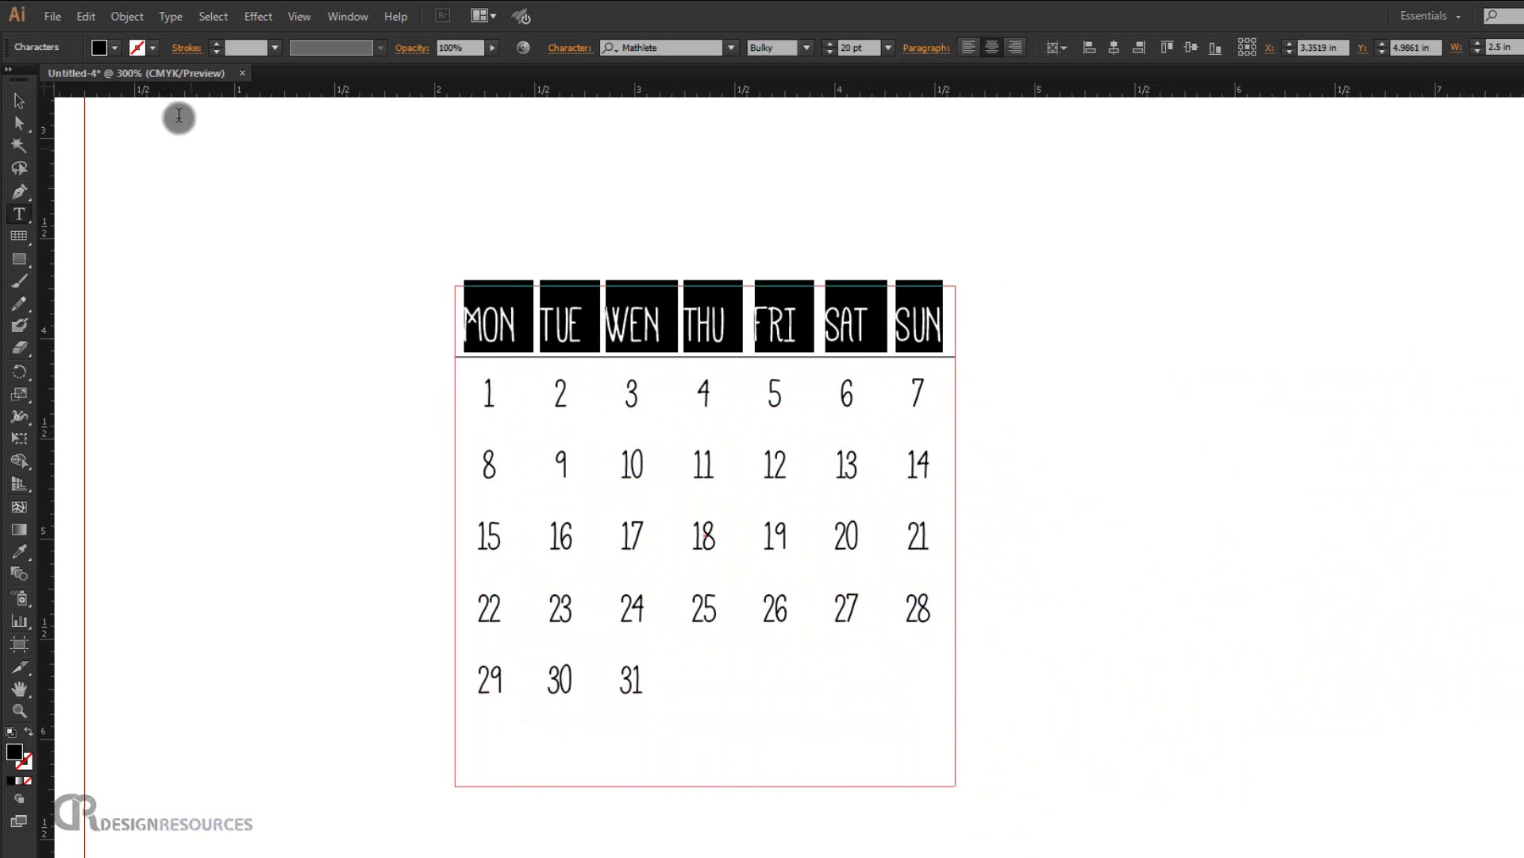
{"action": "left_click", "coordinate": [115, 48]}
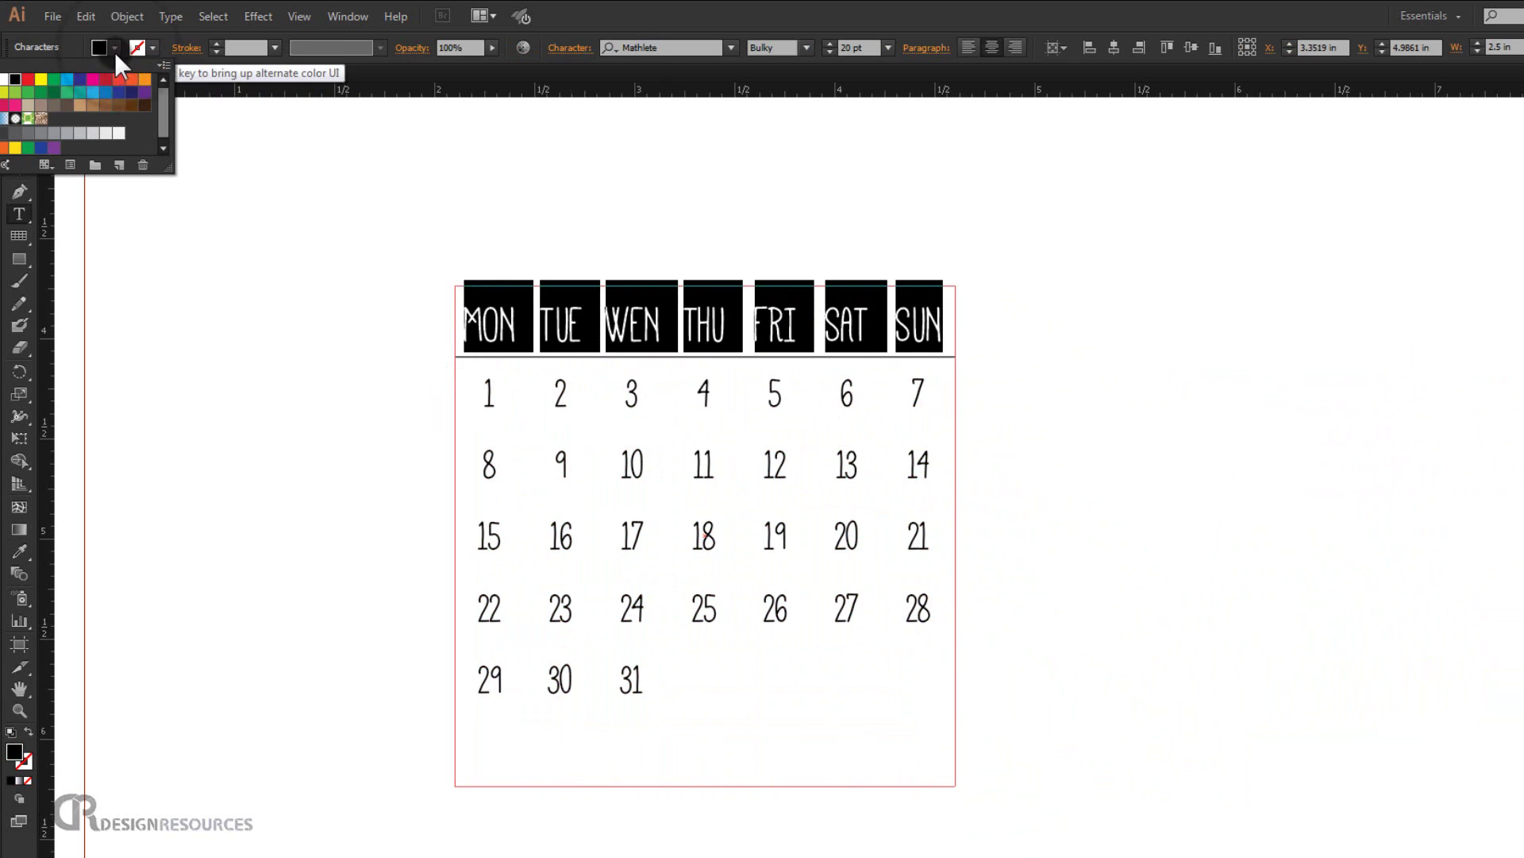
{"action": "left_click", "coordinate": [14, 132]}
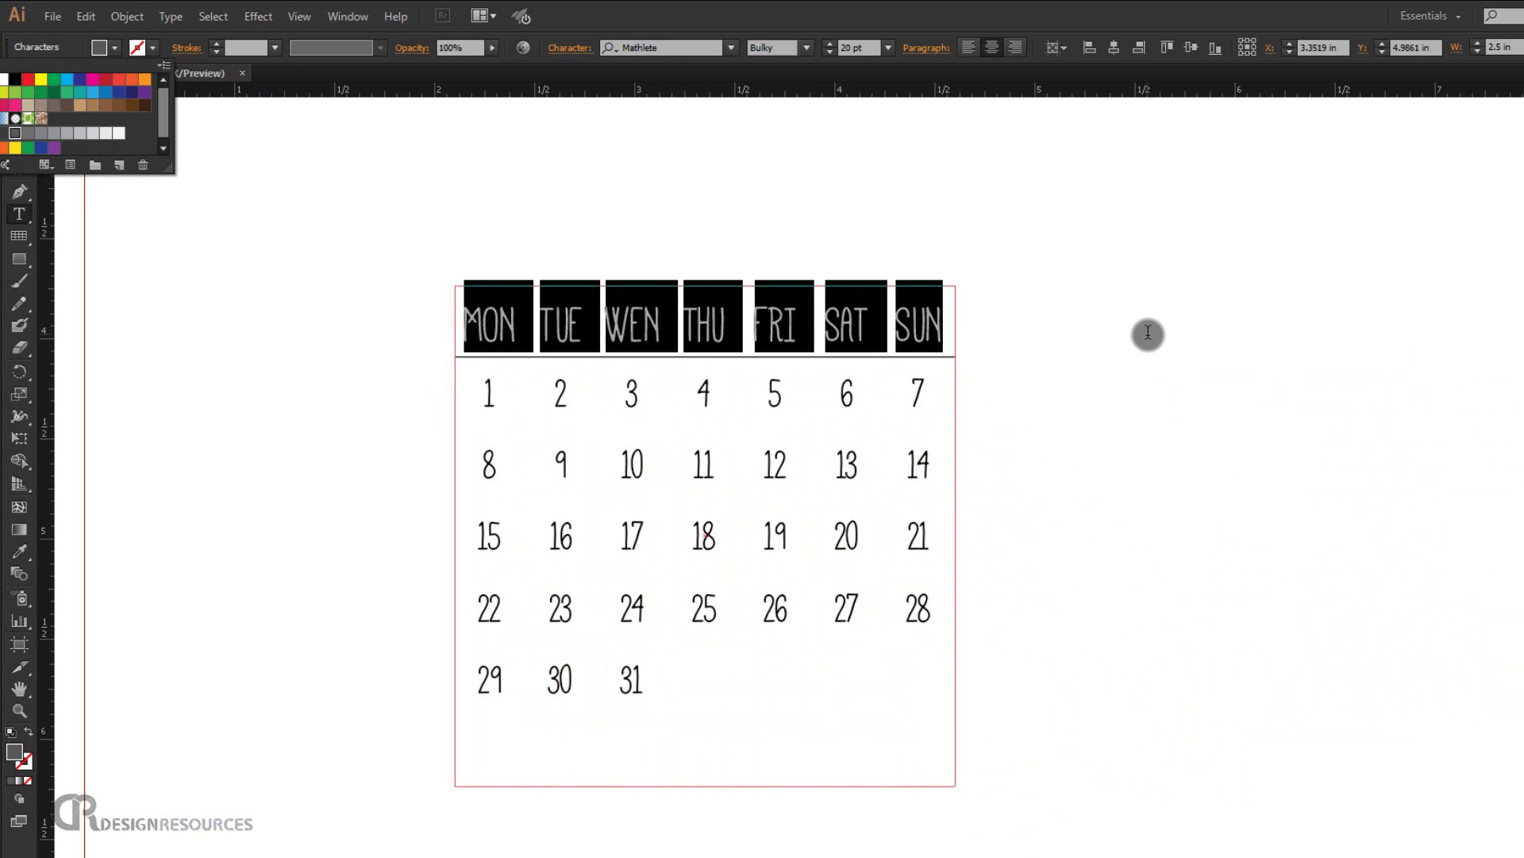
{"action": "left_click", "coordinate": [1113, 323]}
{"action": "left_click", "coordinate": [1118, 323]}
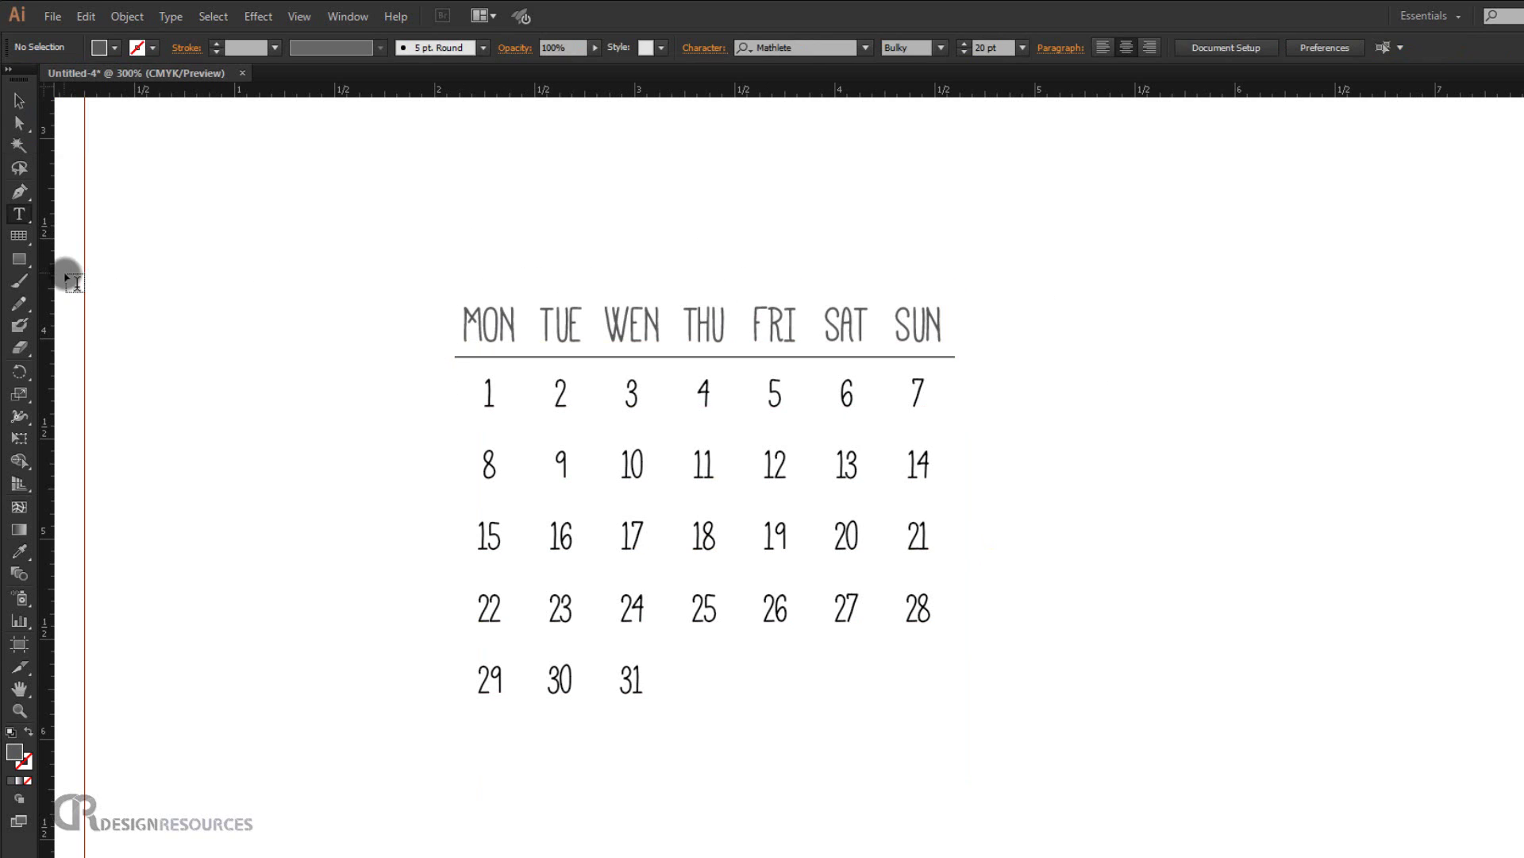
Draw a text area about 2.5 in wide above the weekday names and align its left edge with the calendar's
{"action": "left_click", "coordinate": [15, 213]}
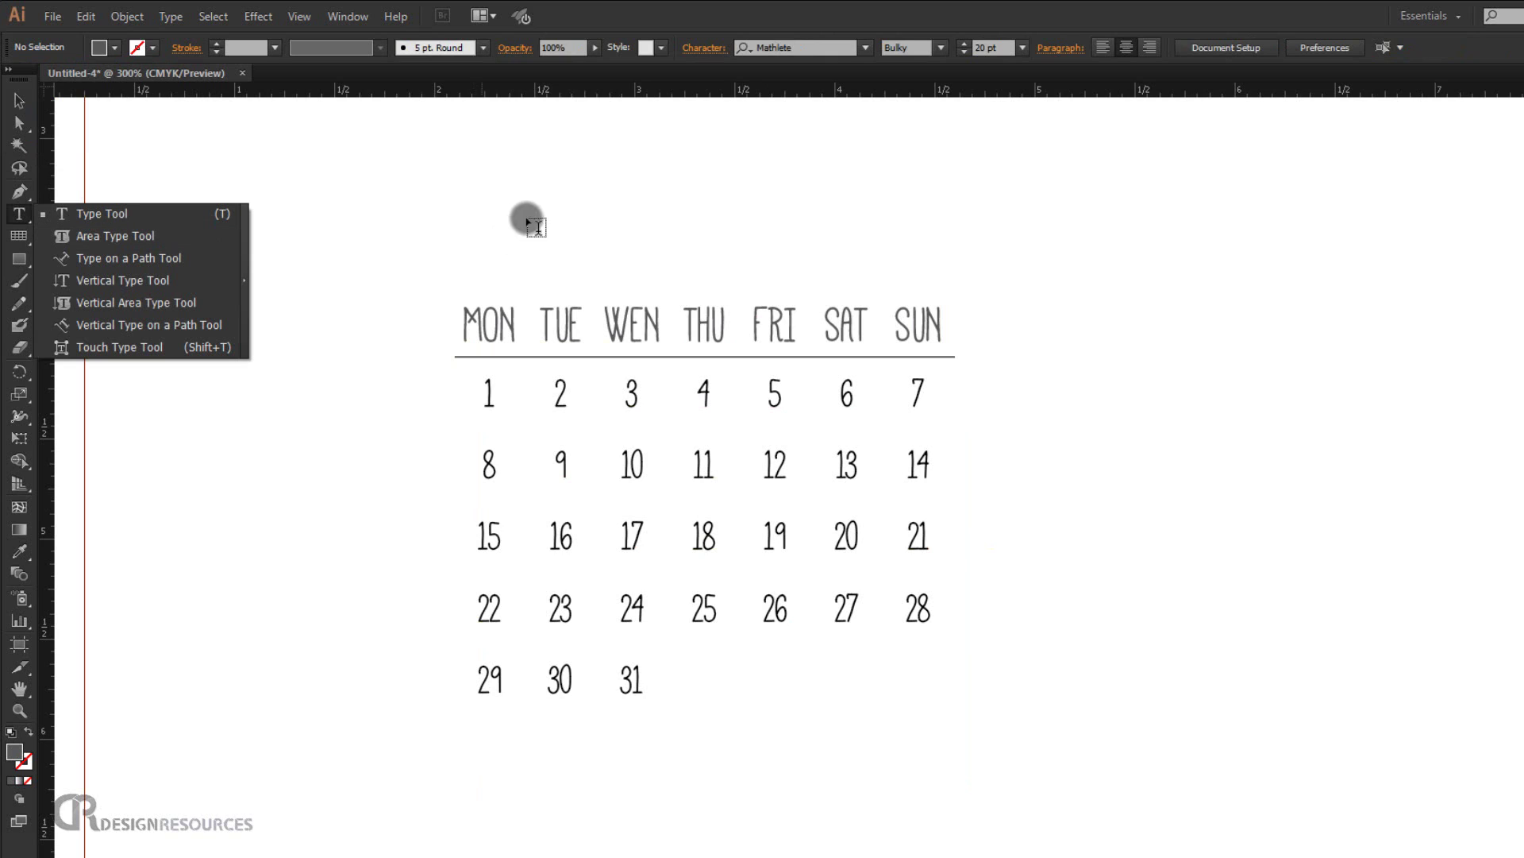
{"action": "left_click", "coordinate": [465, 246]}
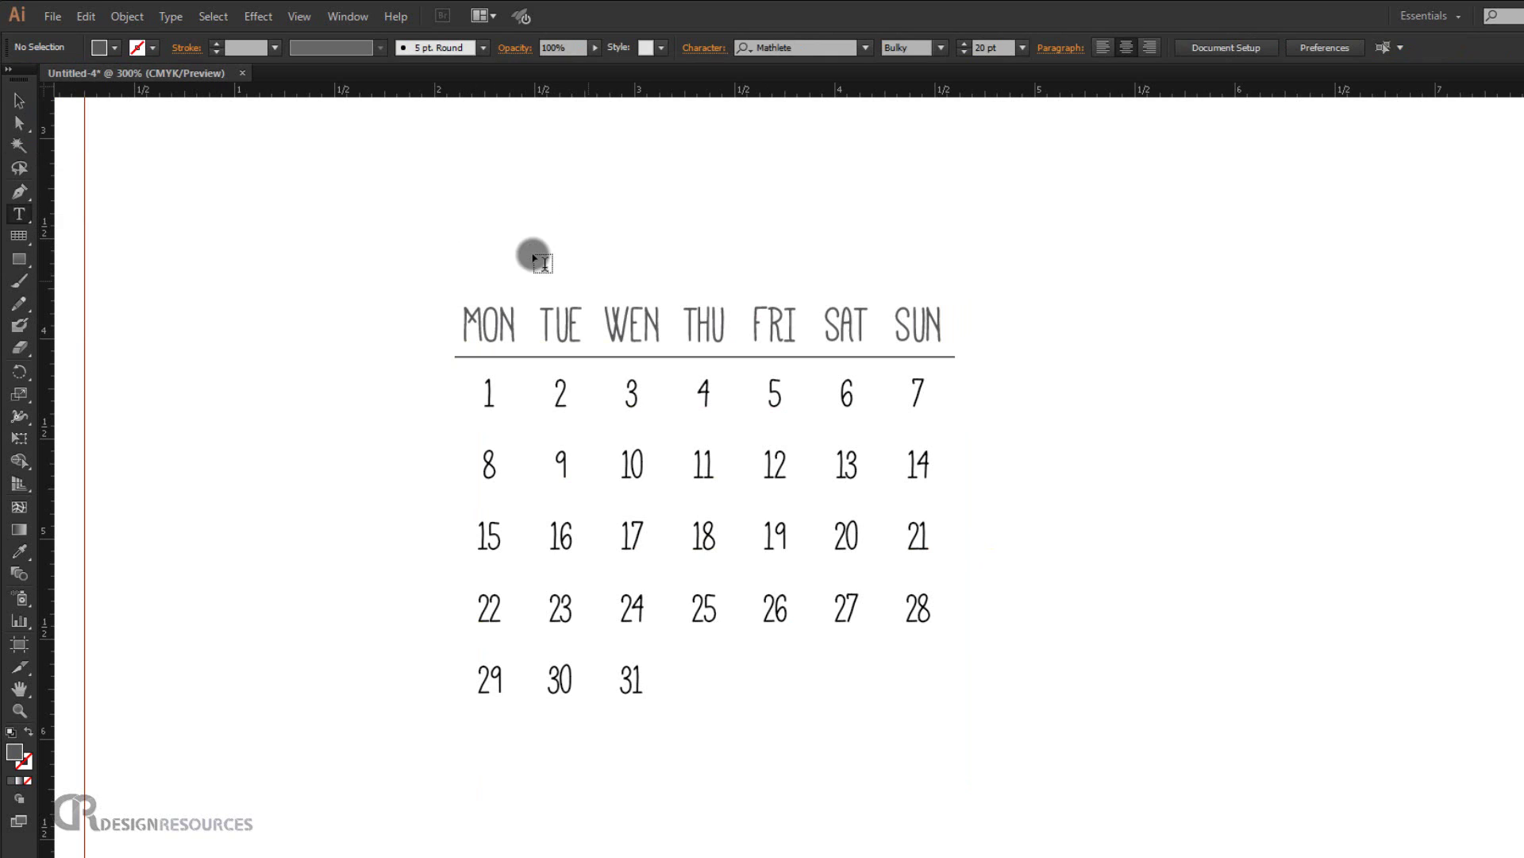
{"action": "left_click_drag", "start_coordinate": [452, 204], "coordinate": [956, 289]}
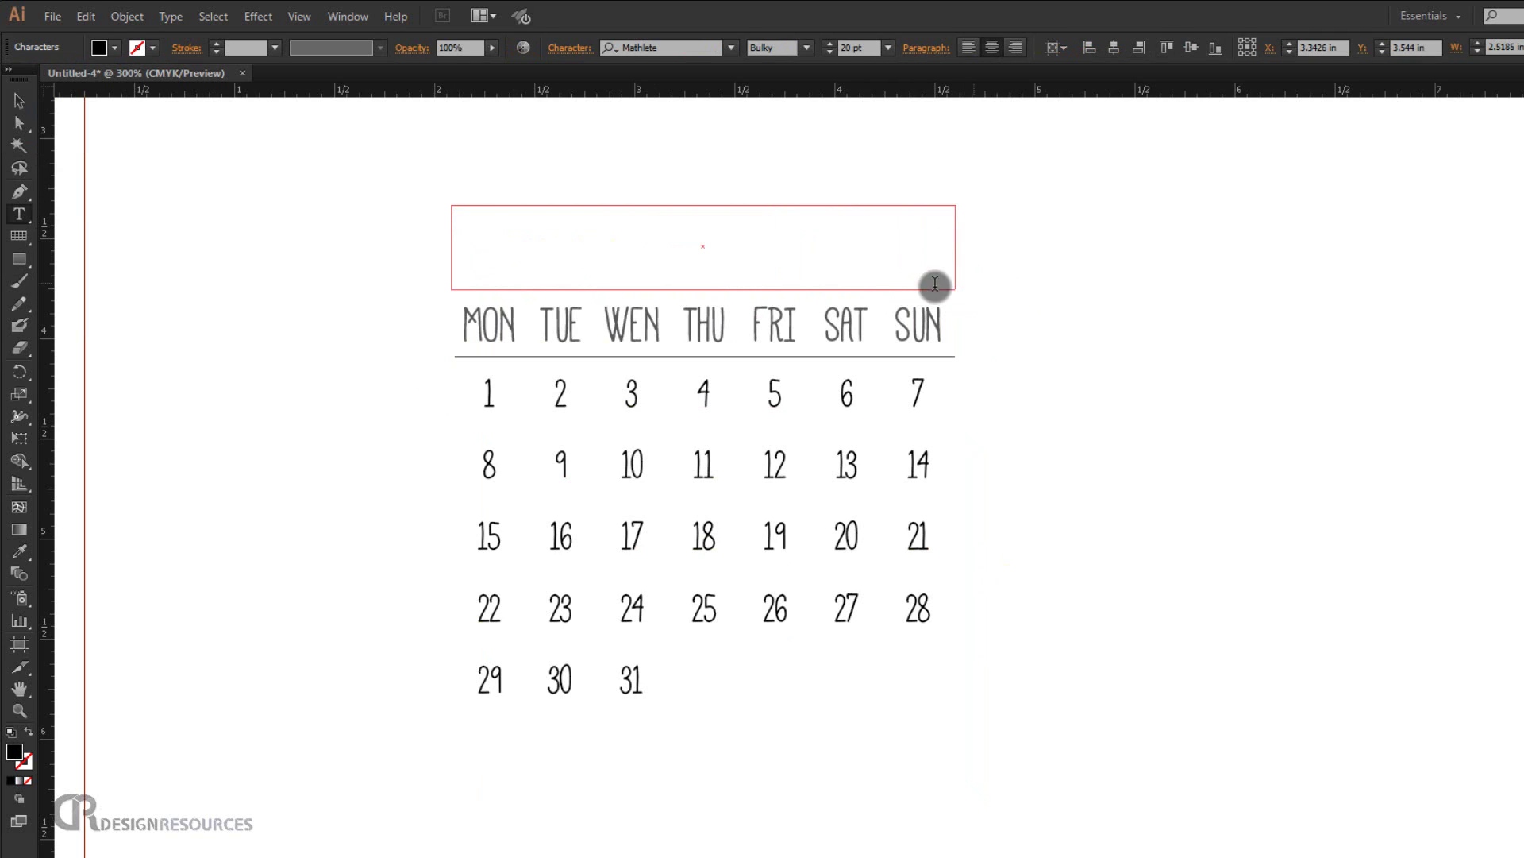
{"action": "left_click", "coordinate": [19, 105]}
{"action": "left_click", "coordinate": [451, 249]}
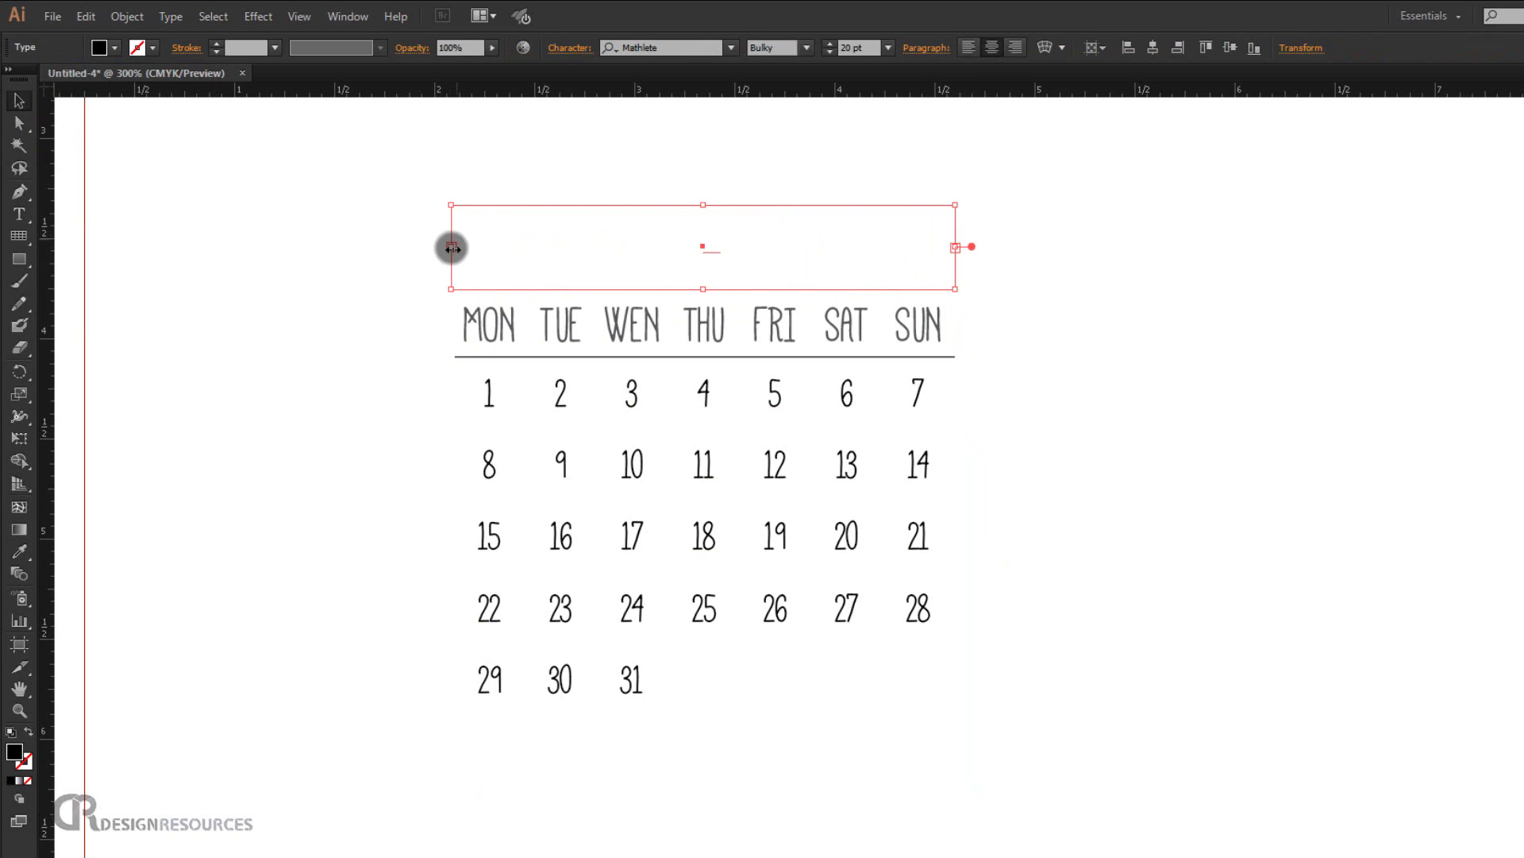
{"action": "left_click_drag", "start_coordinate": [452, 249], "coordinate": [461, 248]}
{"action": "left_click", "coordinate": [704, 214]}
{"action": "left_click", "coordinate": [699, 242]}
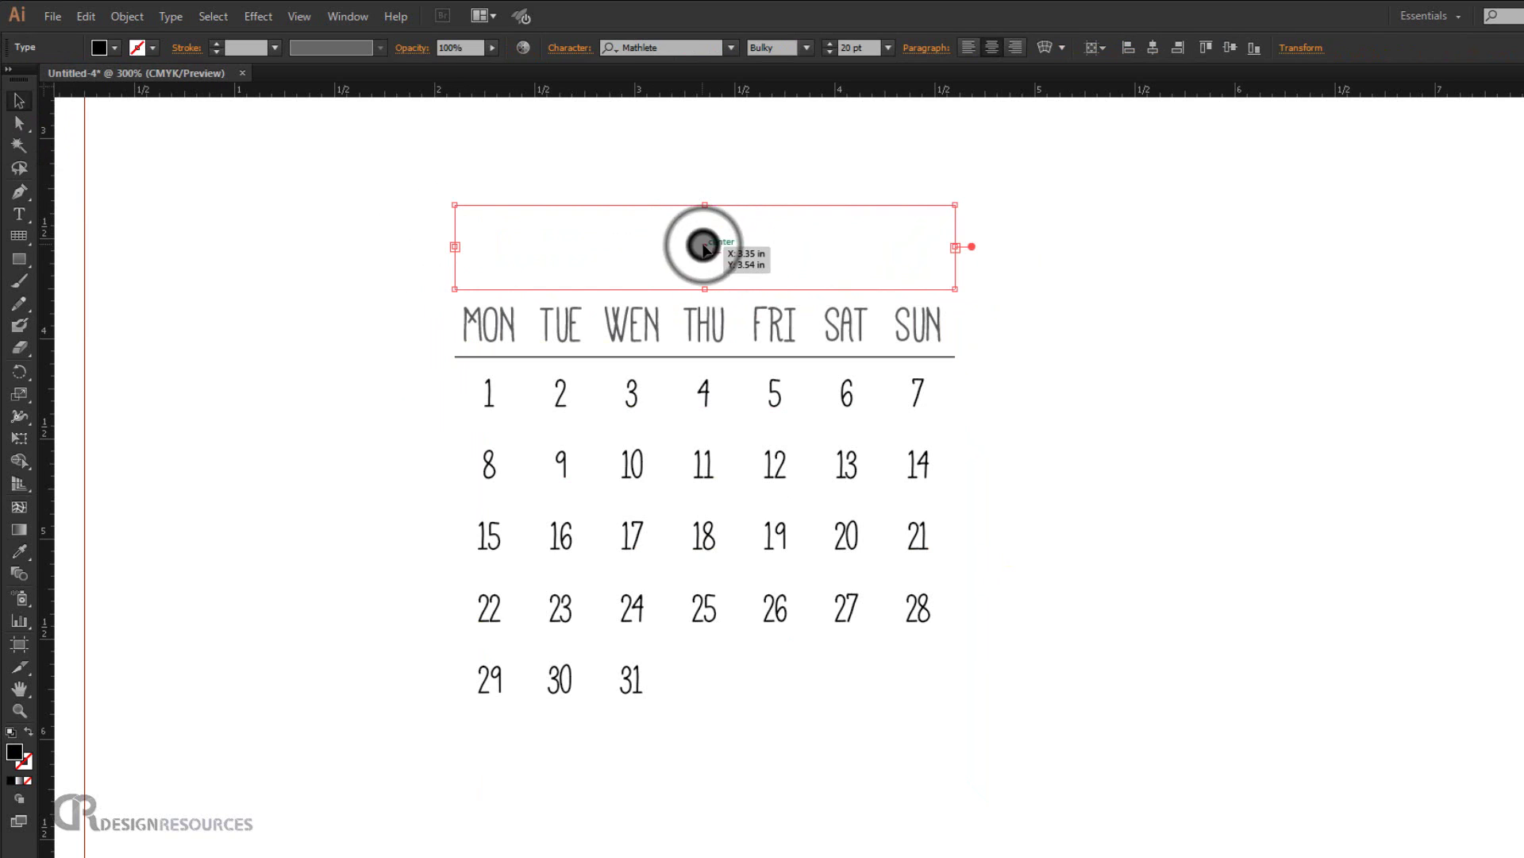
Enter the month title JANUARY in the text area above the weekday names
{"action": "left_click", "coordinate": [21, 213]}
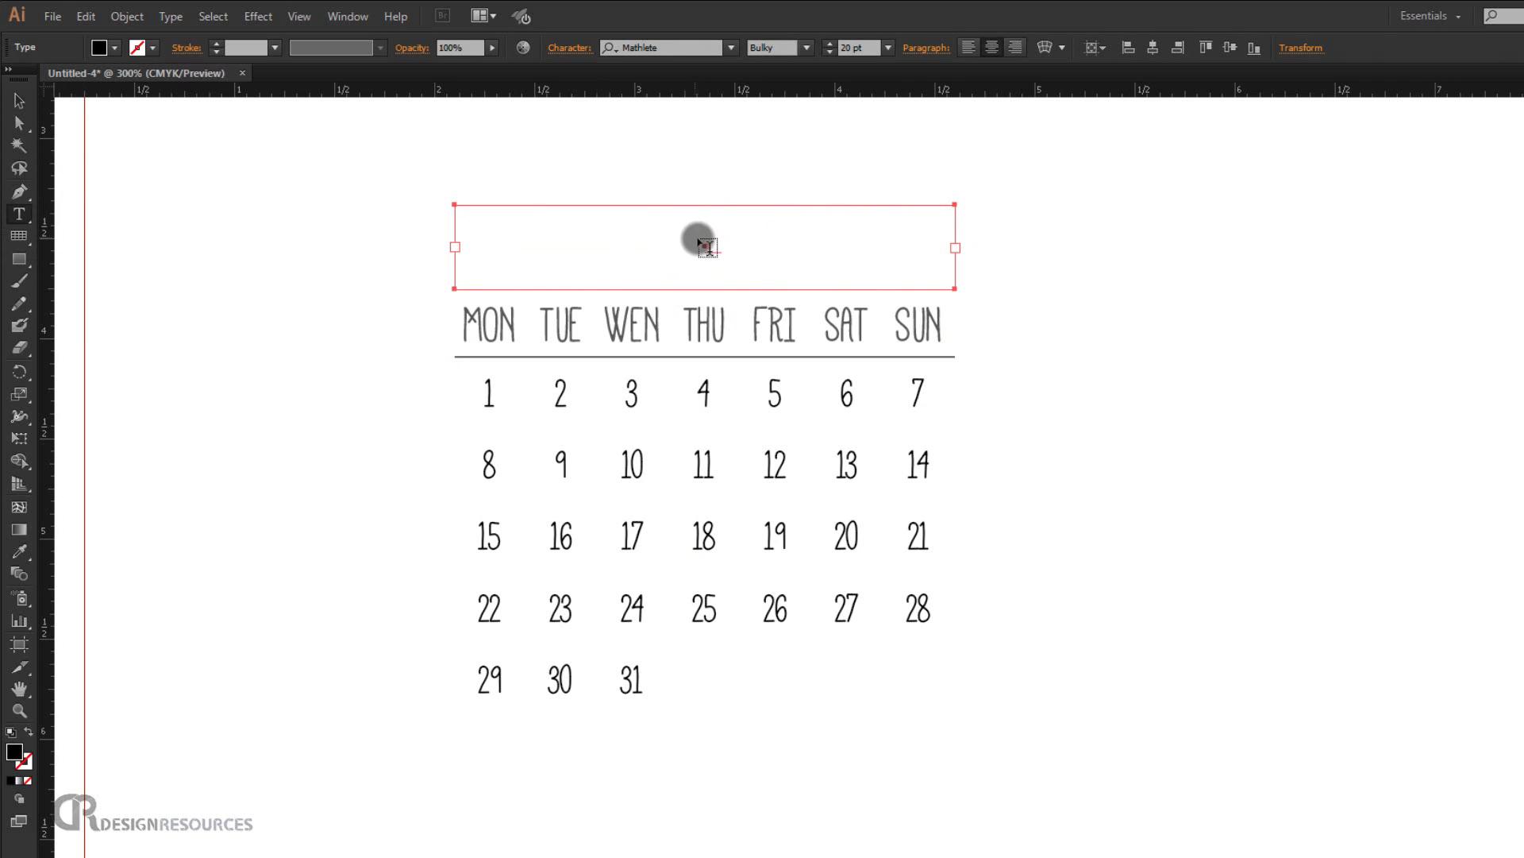
{"action": "left_click", "coordinate": [699, 243]}
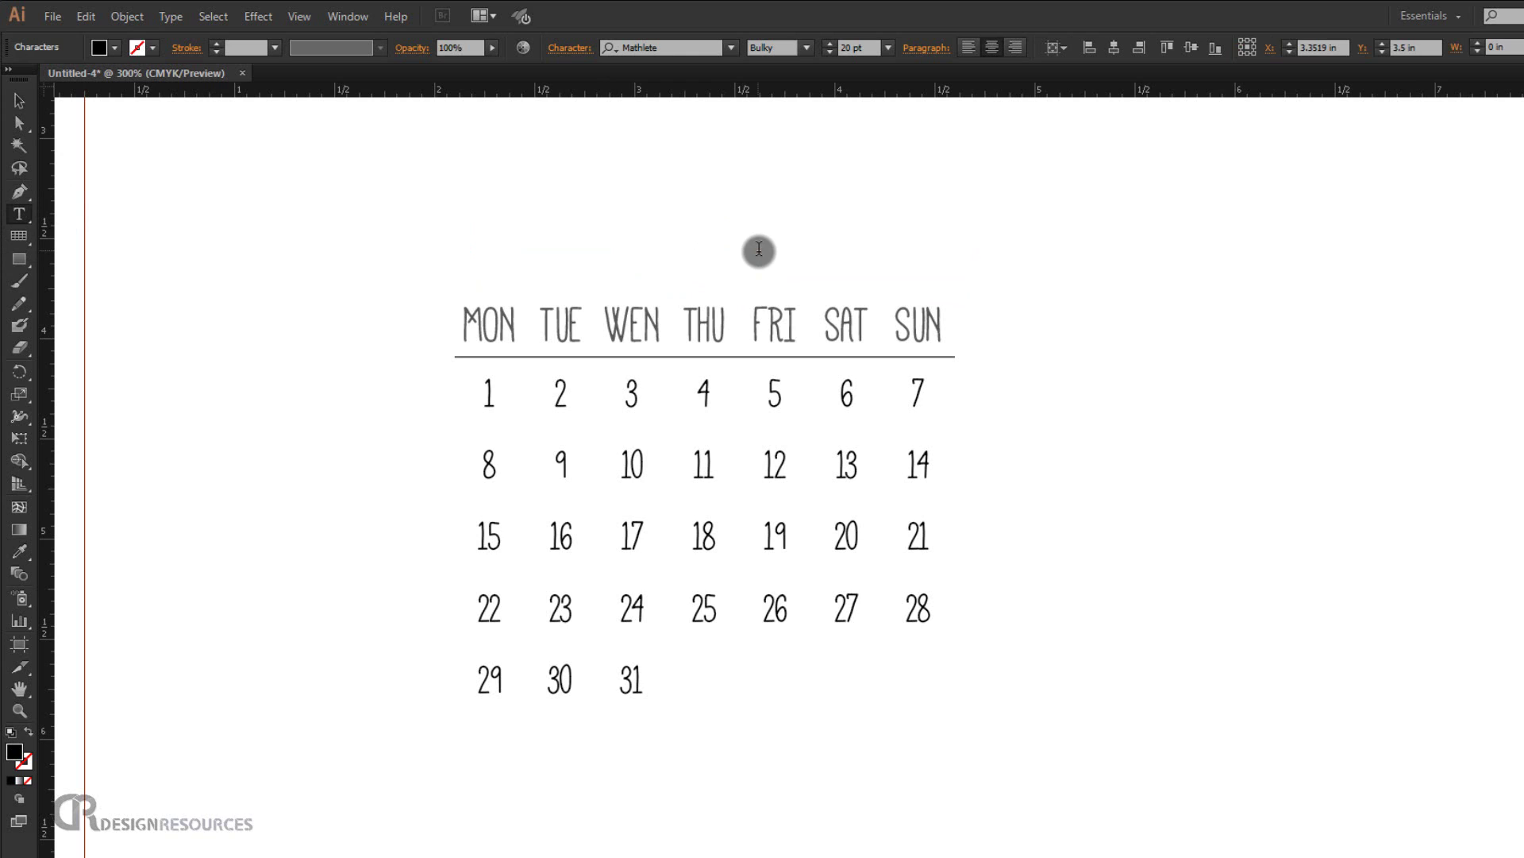
{"action": "type", "text": "JANUARY"}
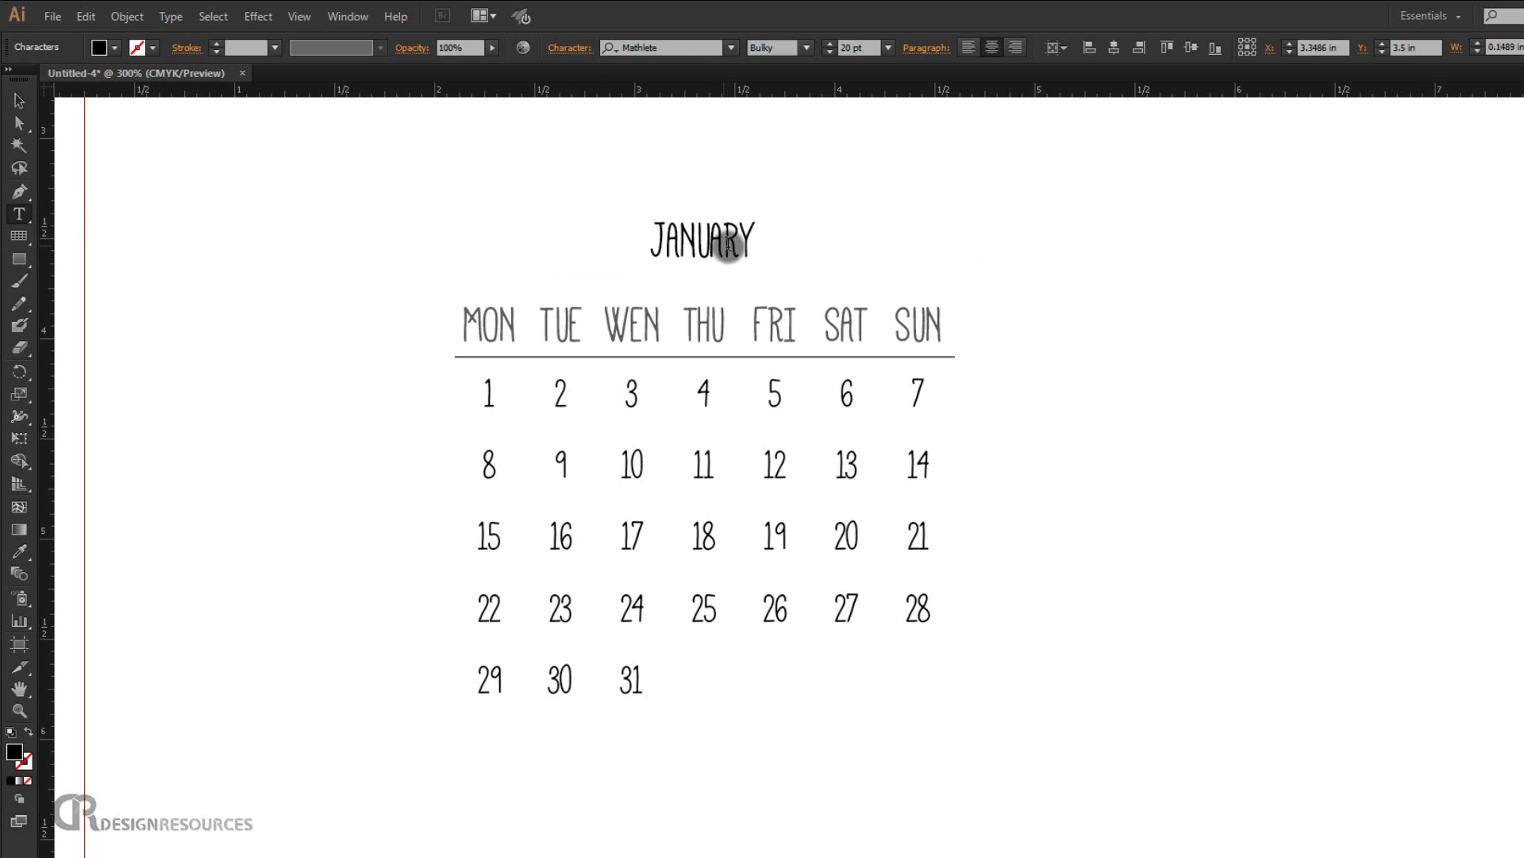
Set the font size of the JANUARY title to 30 pt and deselect its text area
{"action": "left_click_drag", "start_coordinate": [758, 242], "coordinate": [646, 187]}
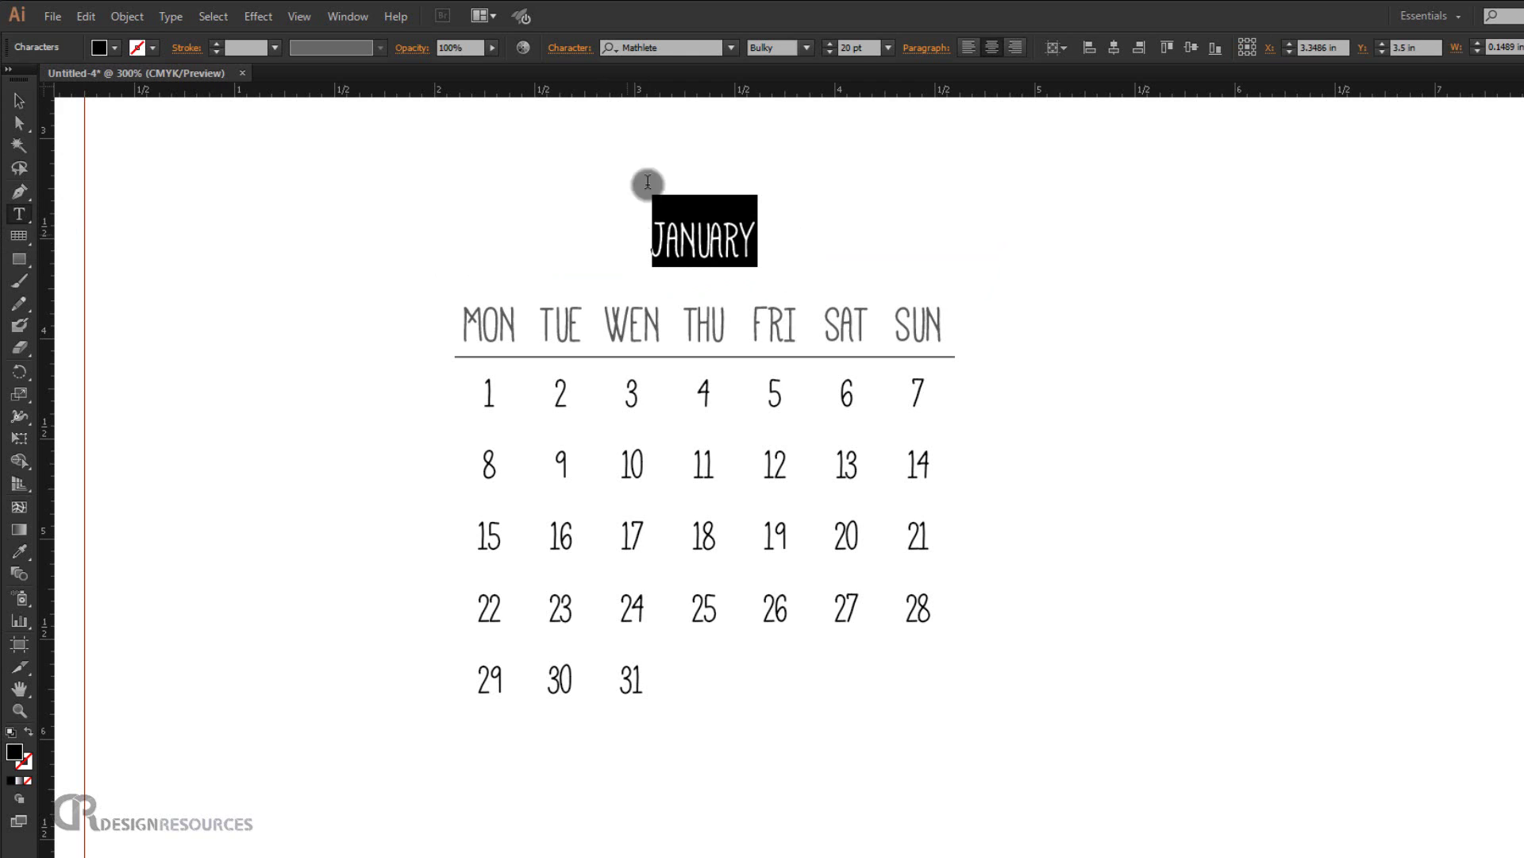
{"action": "left_click", "coordinate": [831, 44]}
{"action": "left_click", "coordinate": [830, 43]}
{"action": "left_click", "coordinate": [831, 44]}
{"action": "left_click", "coordinate": [830, 44]}
{"action": "left_click", "coordinate": [830, 44]}
{"action": "left_click", "coordinate": [831, 43]}
{"action": "left_click", "coordinate": [830, 43]}
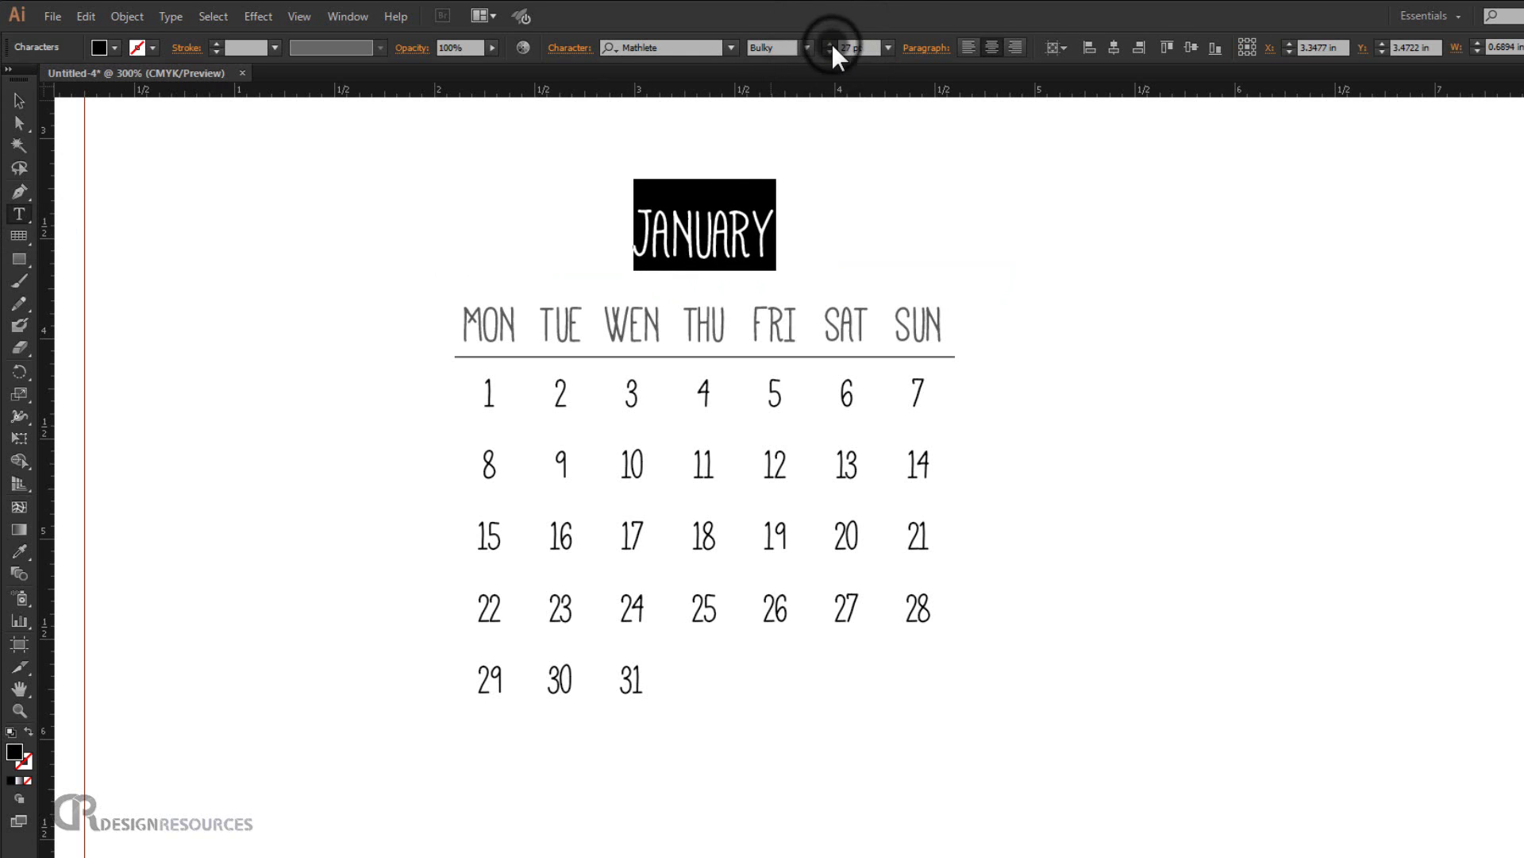
{"action": "left_click", "coordinate": [830, 44]}
{"action": "left_click", "coordinate": [831, 44]}
{"action": "left_click", "coordinate": [831, 43]}
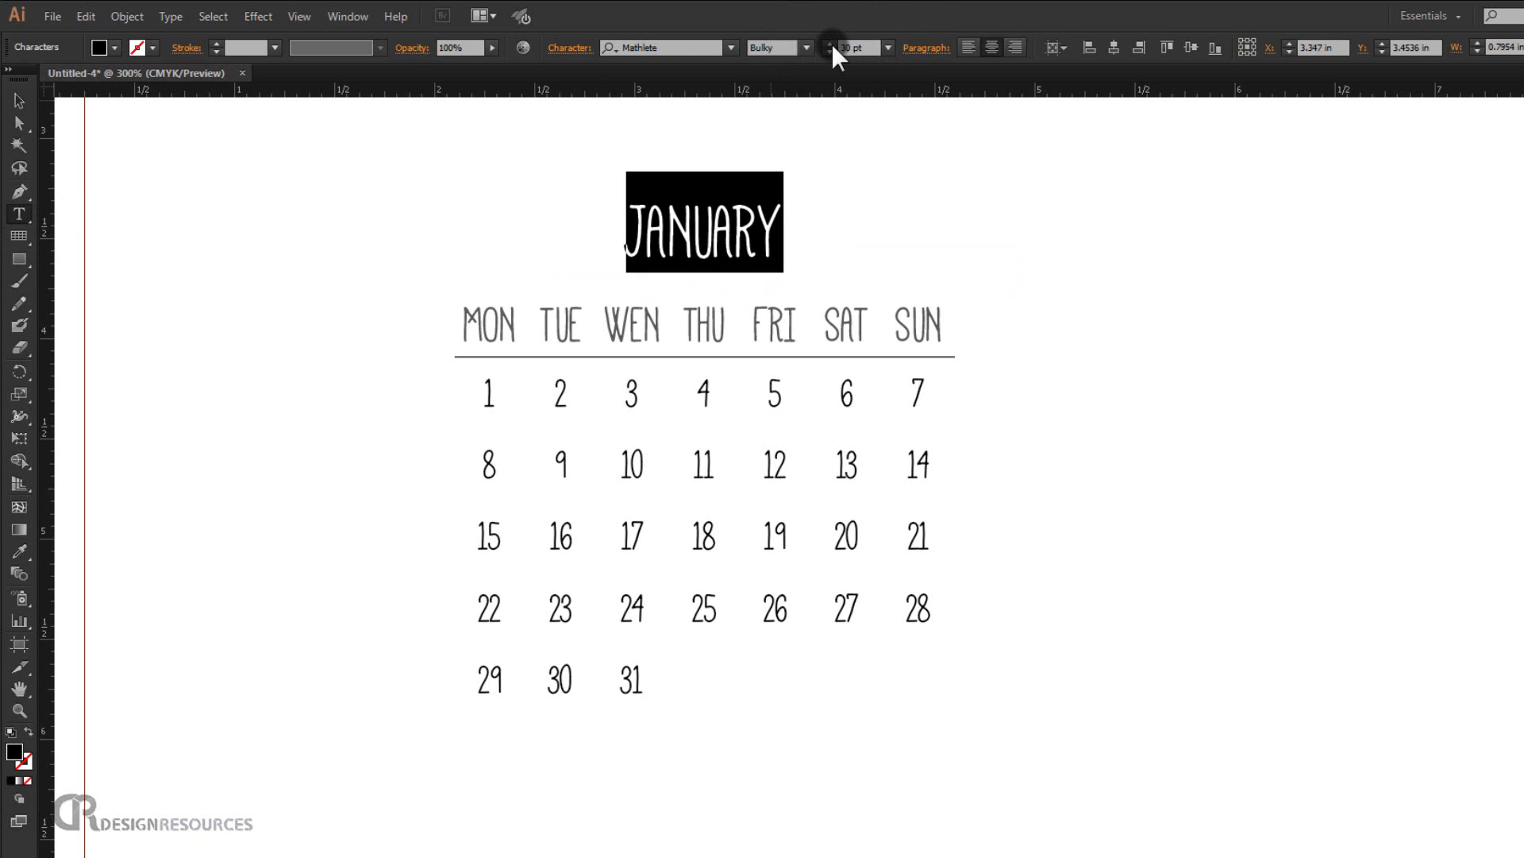
{"action": "left_click", "coordinate": [19, 101]}
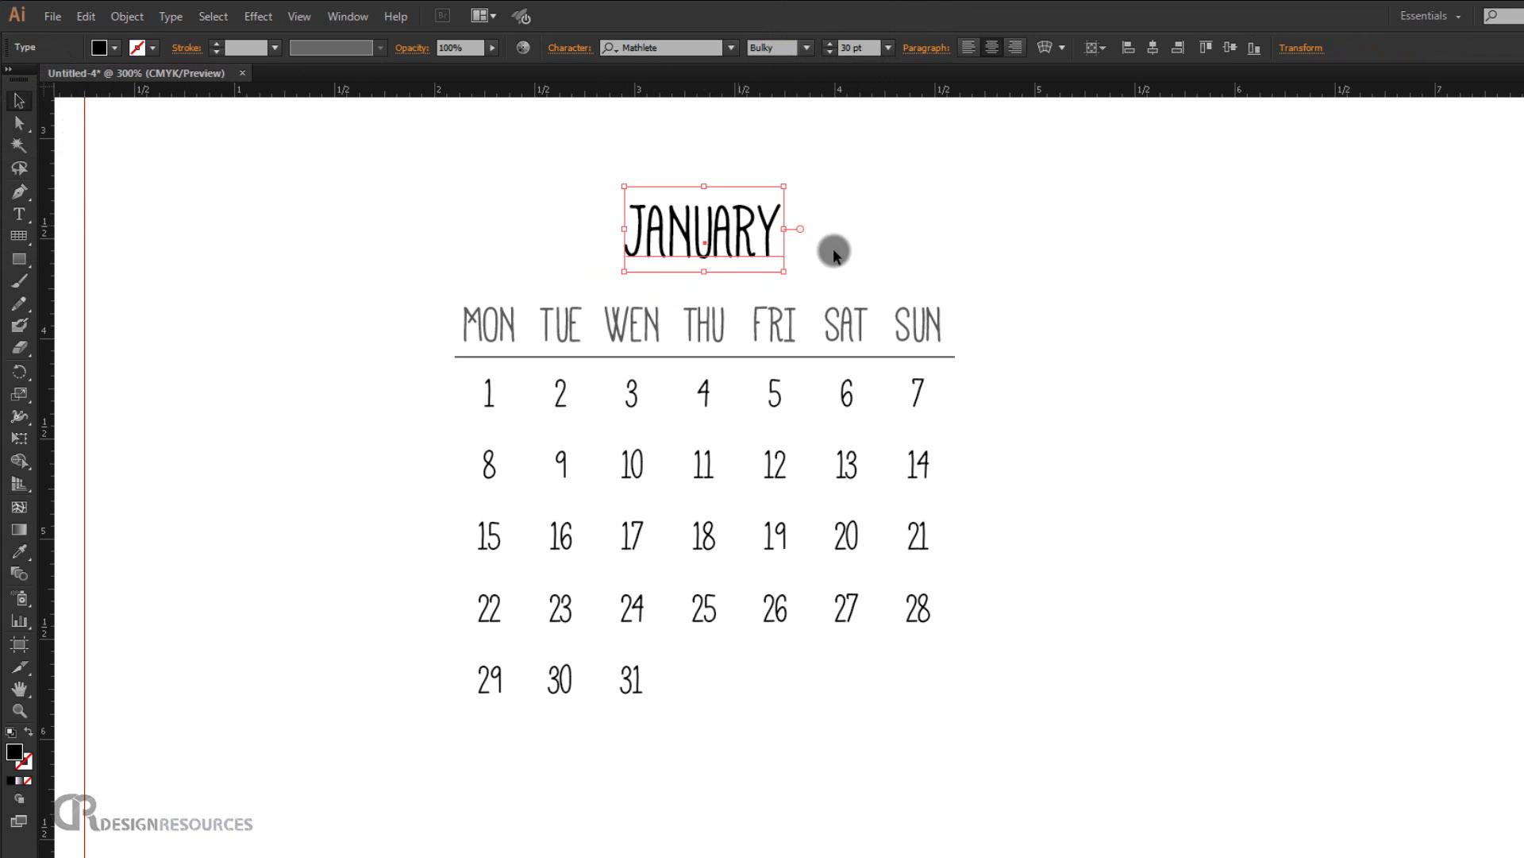
{"action": "left_click", "coordinate": [1030, 193]}
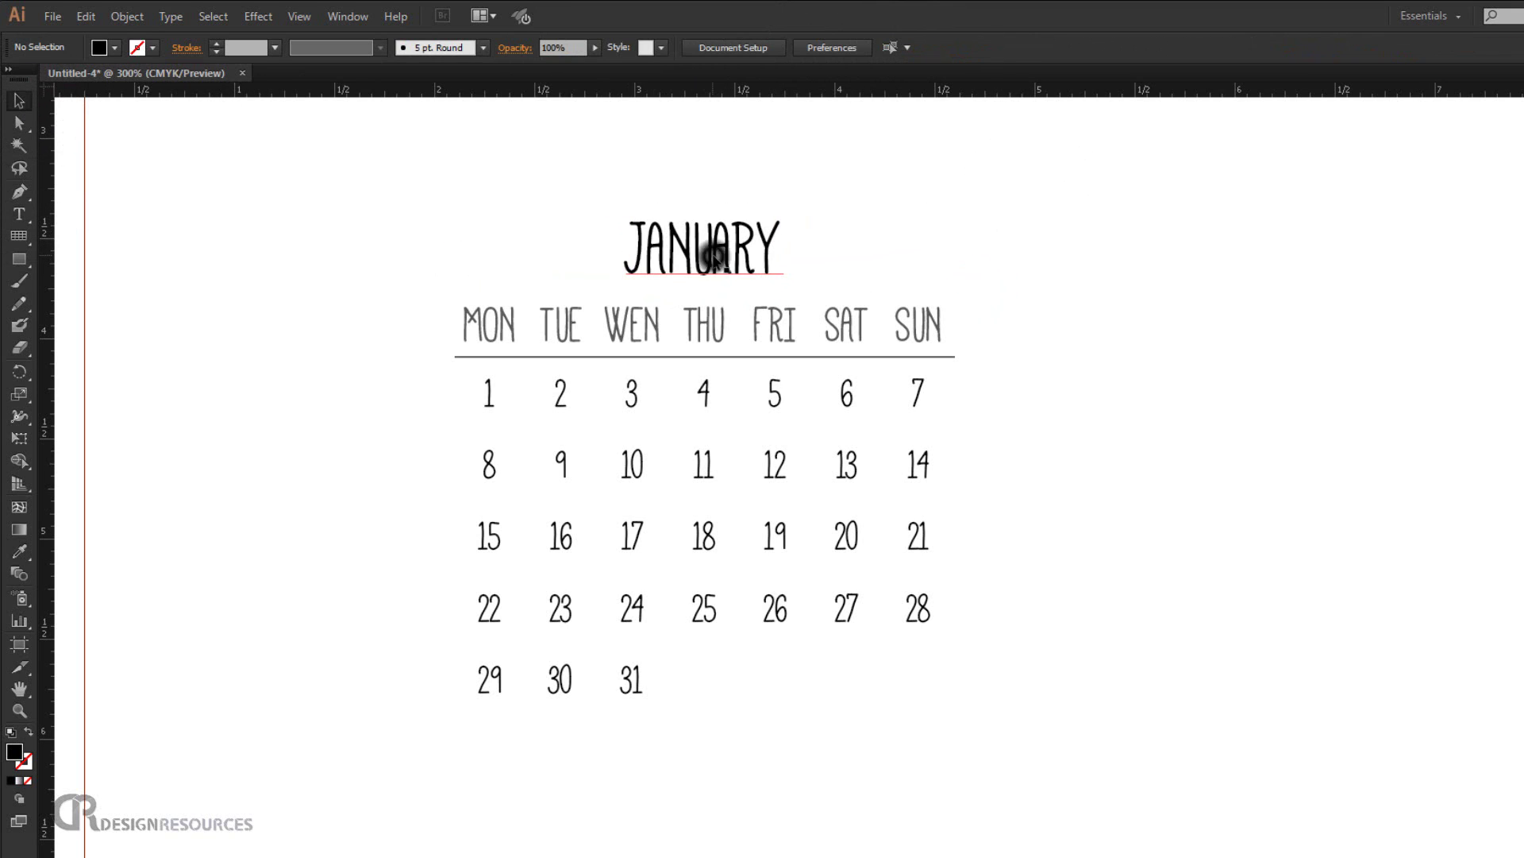
{"action": "left_click", "coordinate": [714, 258]}
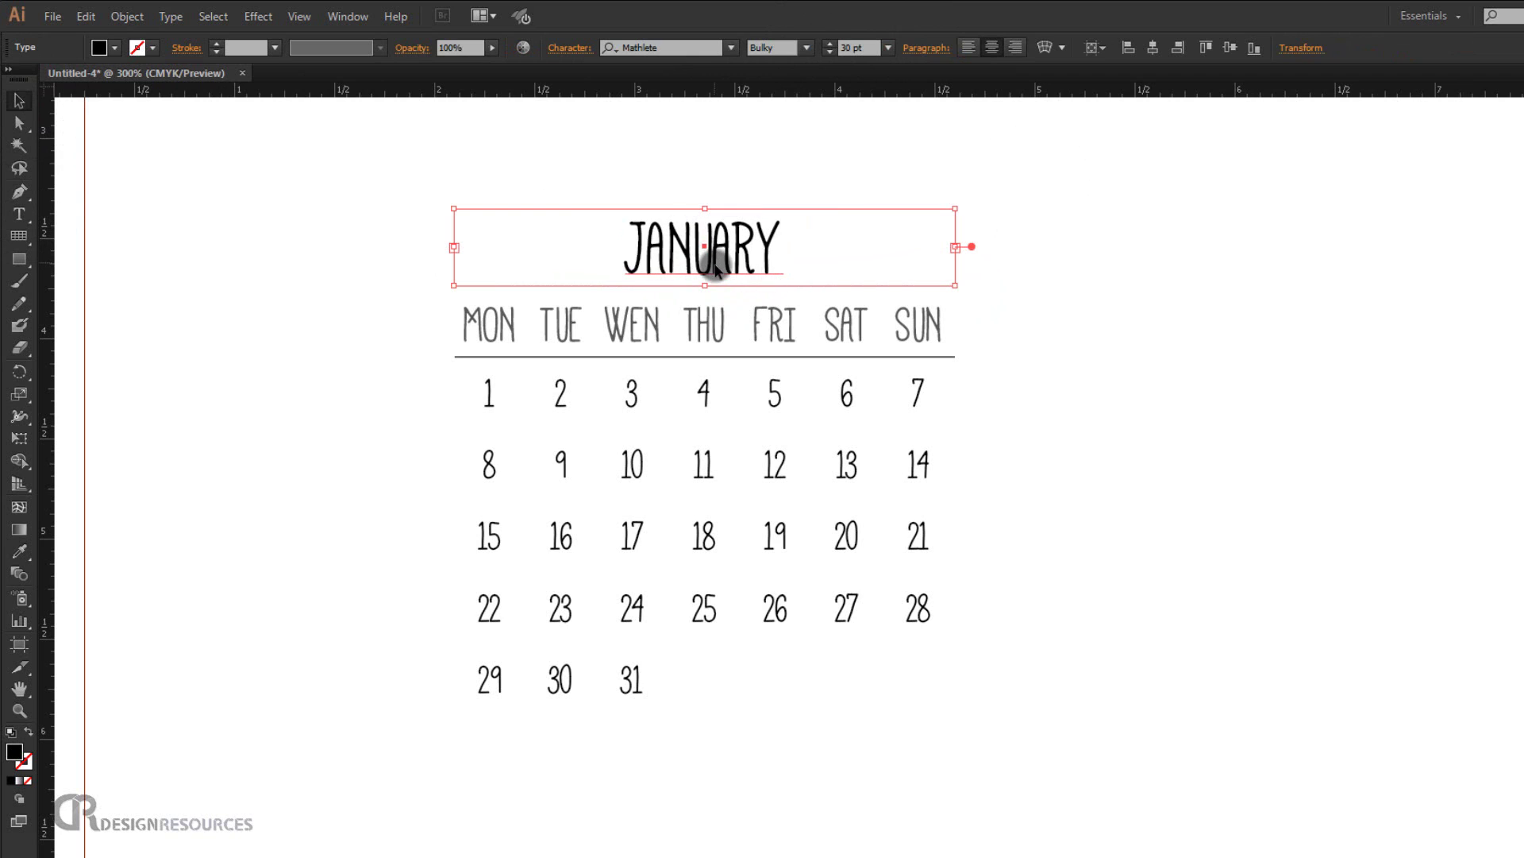
{"action": "left_click", "coordinate": [1177, 347]}
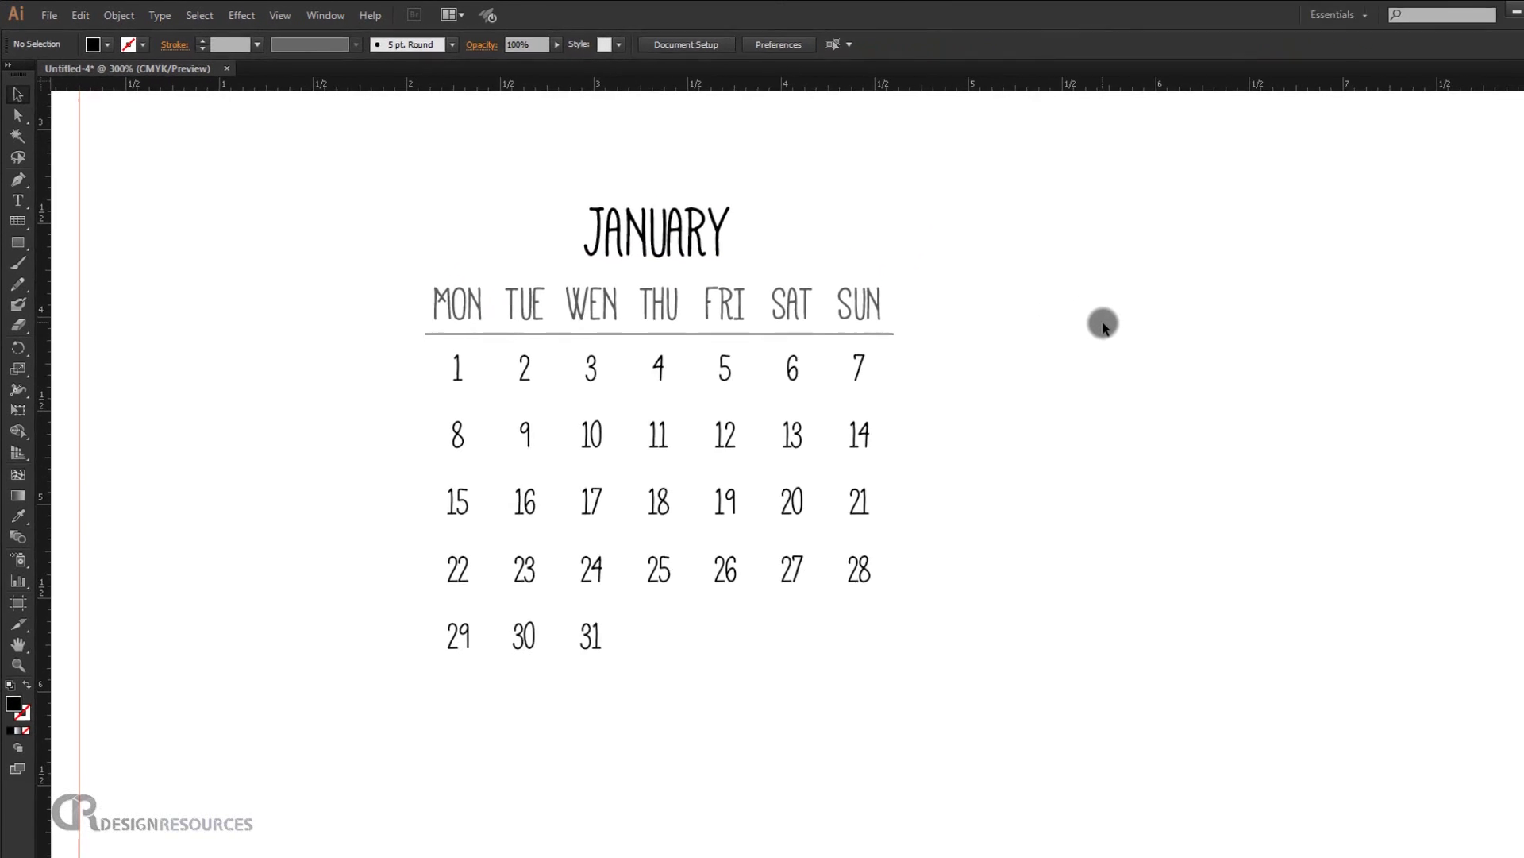
Place Calendar-2016-Printable-One-Page.jpg from the Calendar Tut folder into the Illustrator document and position it beside the artboard's left edge
{"action": "key", "text": "ctrl+0"}
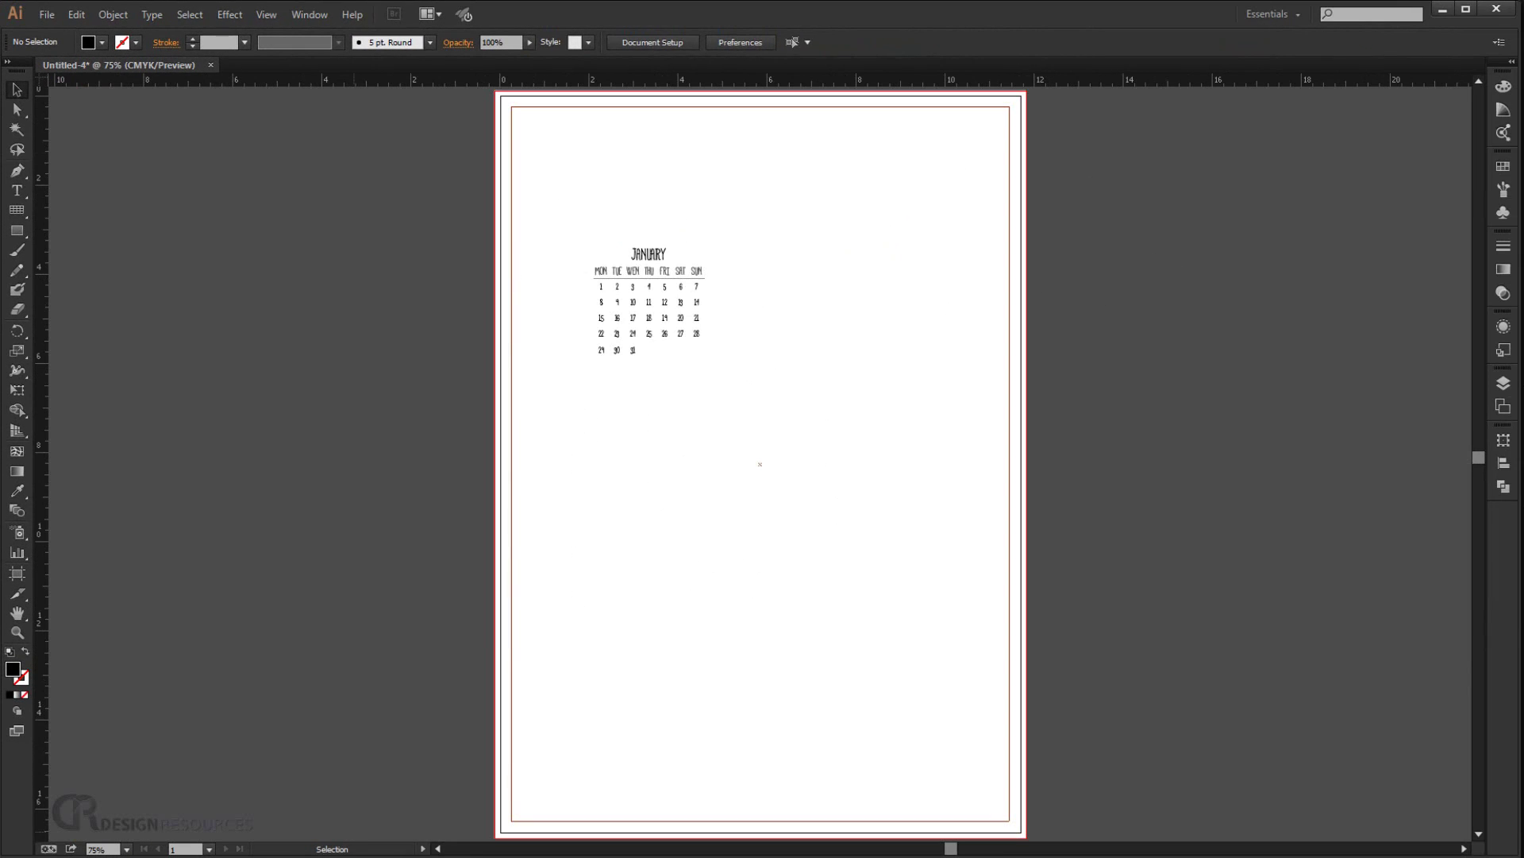
{"action": "key", "text": "alt+Tab"}
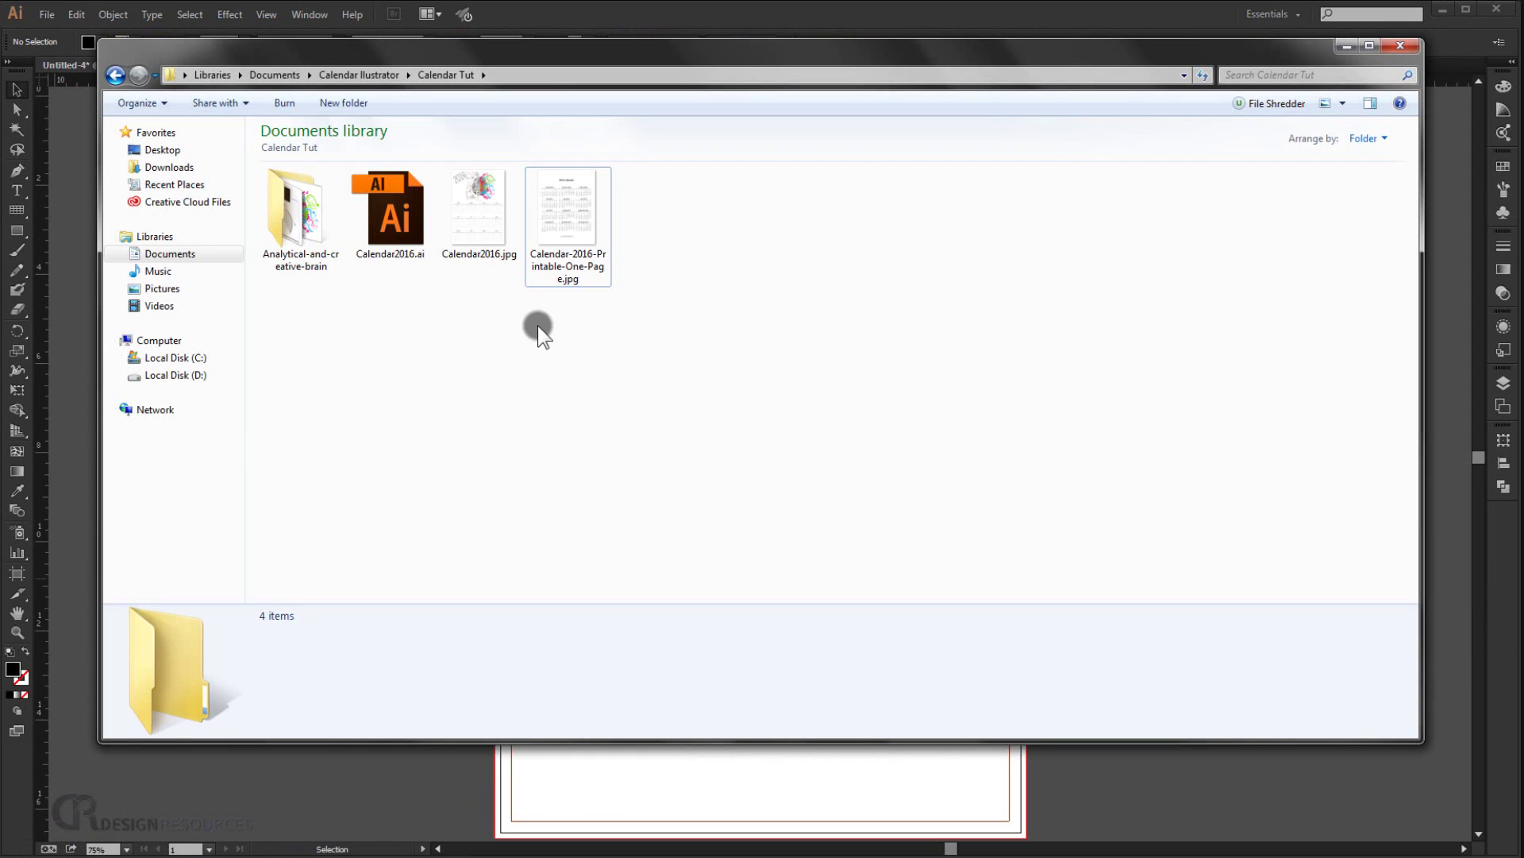
{"action": "left_click_drag", "start_coordinate": [571, 221], "coordinate": [534, 235]}
{"action": "left_click_drag", "start_coordinate": [129, 292], "coordinate": [78, 284]}
{"action": "left_click", "coordinate": [848, 12]}
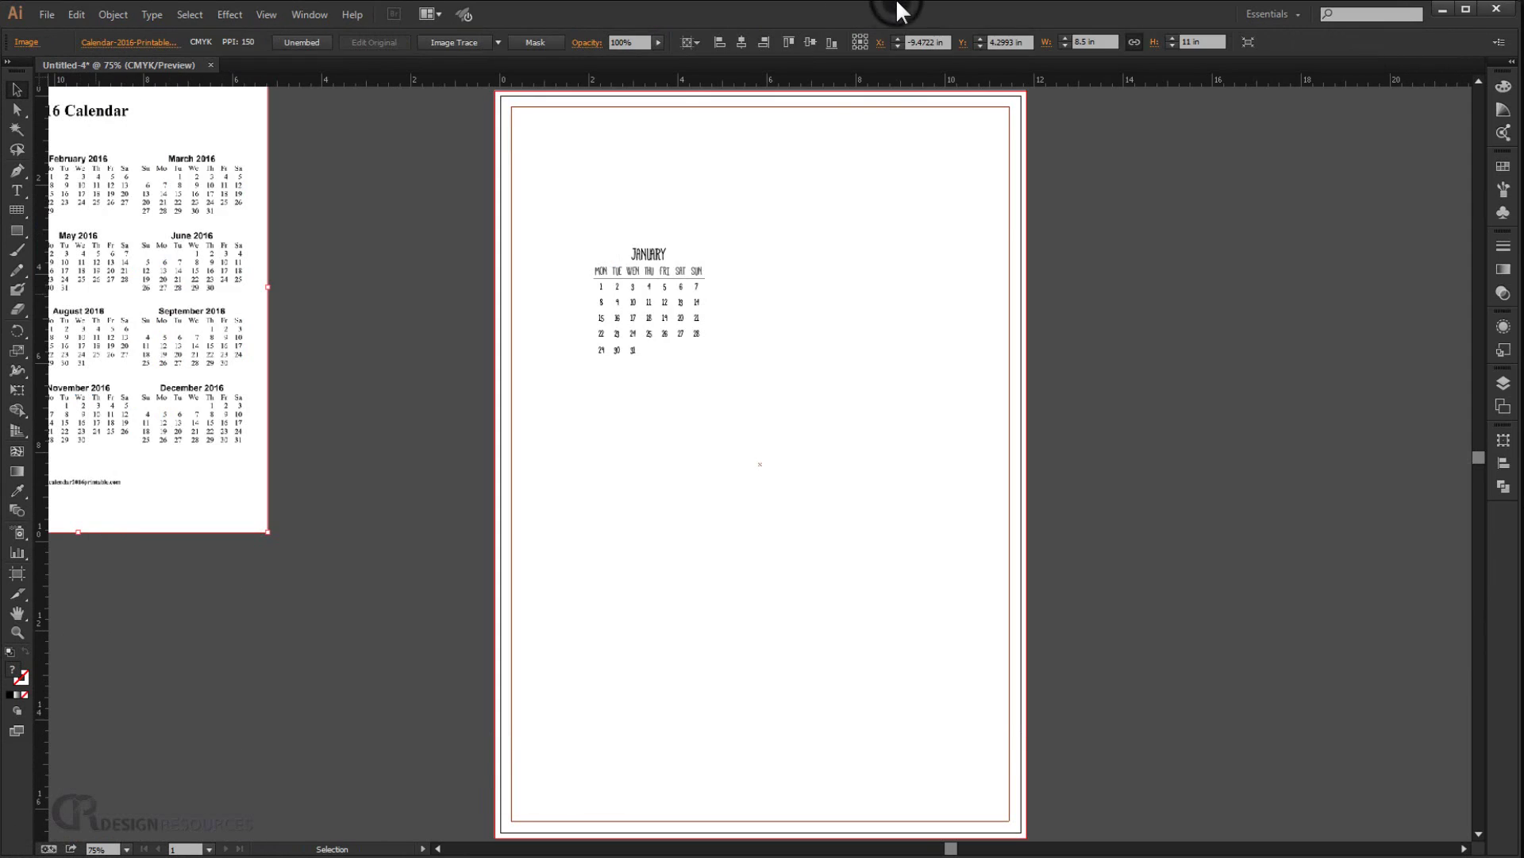
{"action": "left_click_drag", "start_coordinate": [218, 286], "coordinate": [456, 378]}
{"action": "left_click", "coordinate": [749, 503]}
Insert four empty cells before the January dates so the 1 falls under FRI, matching the reference calendar
{"action": "scroll", "coordinate": [254, 230], "scroll_direction": "up", "scroll_amount": 2}
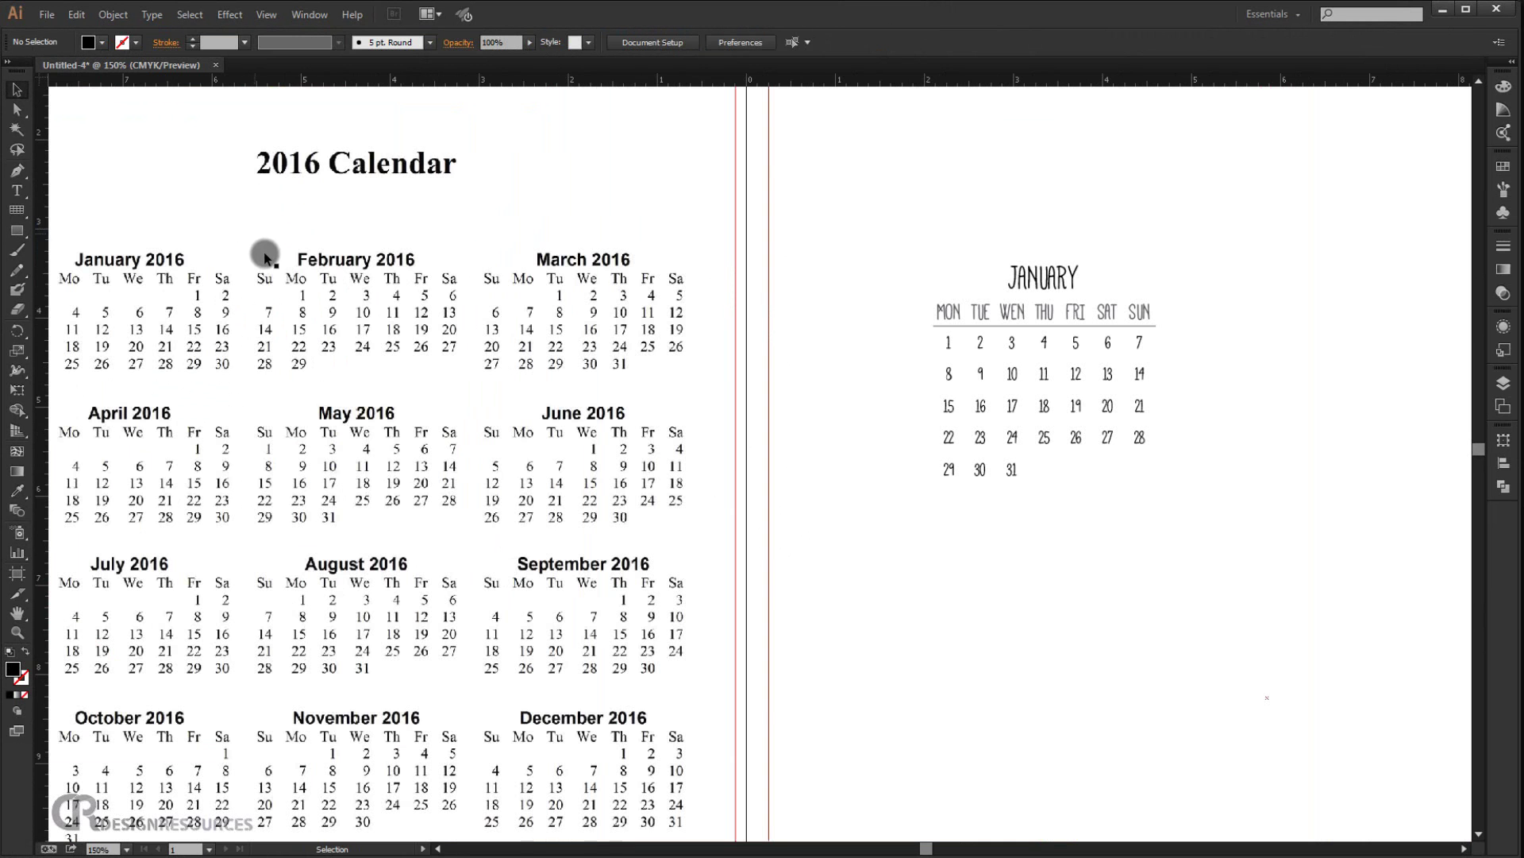
{"action": "scroll", "coordinate": [442, 354], "scroll_direction": "up", "scroll_amount": 1}
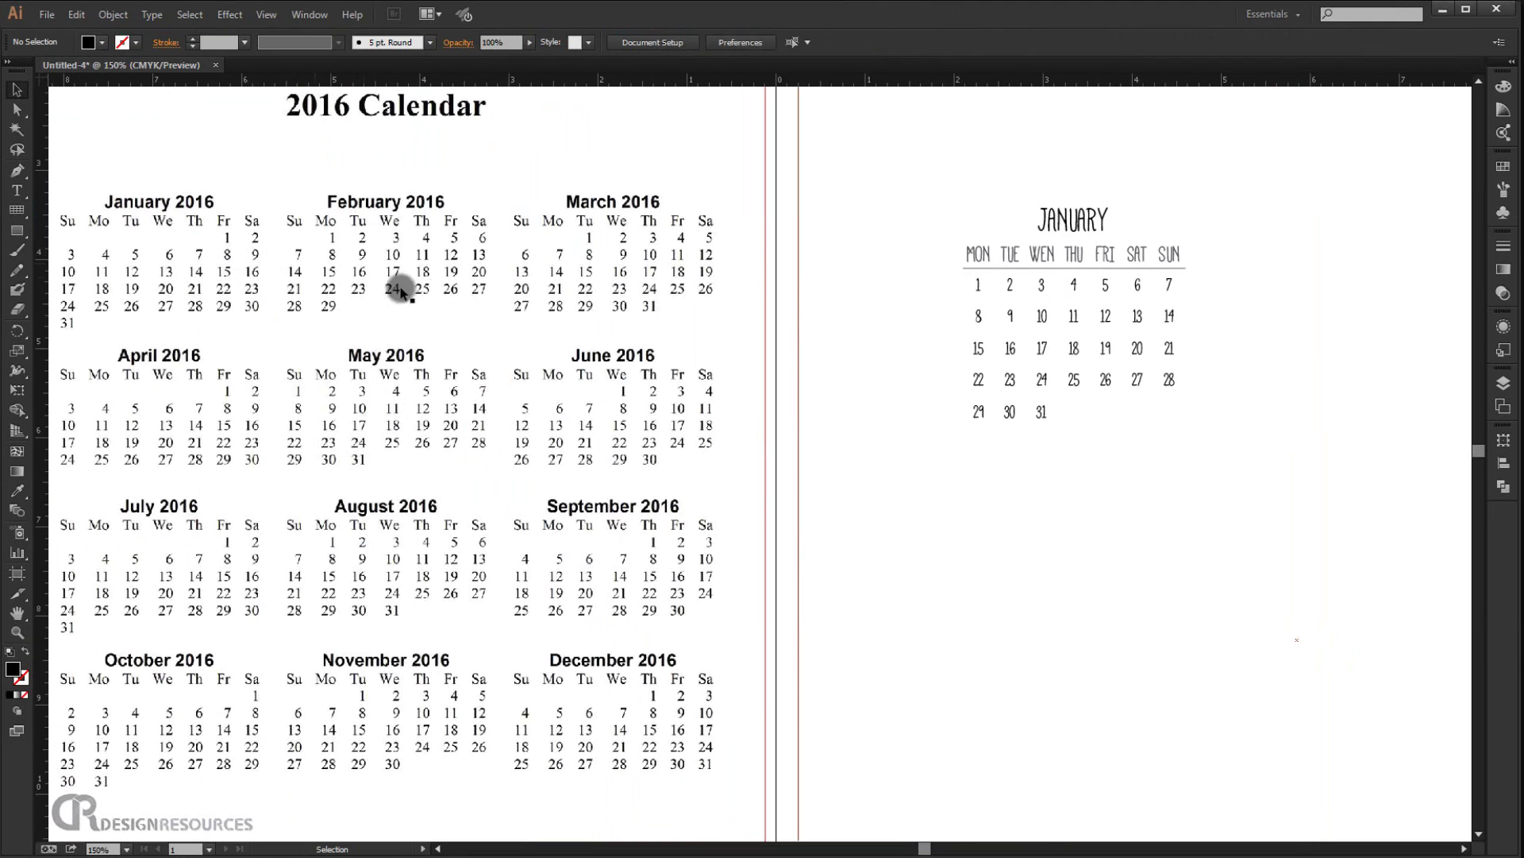
{"action": "key", "text": "space"}
{"action": "left_click_drag", "start_coordinate": [990, 439], "coordinate": [815, 481]}
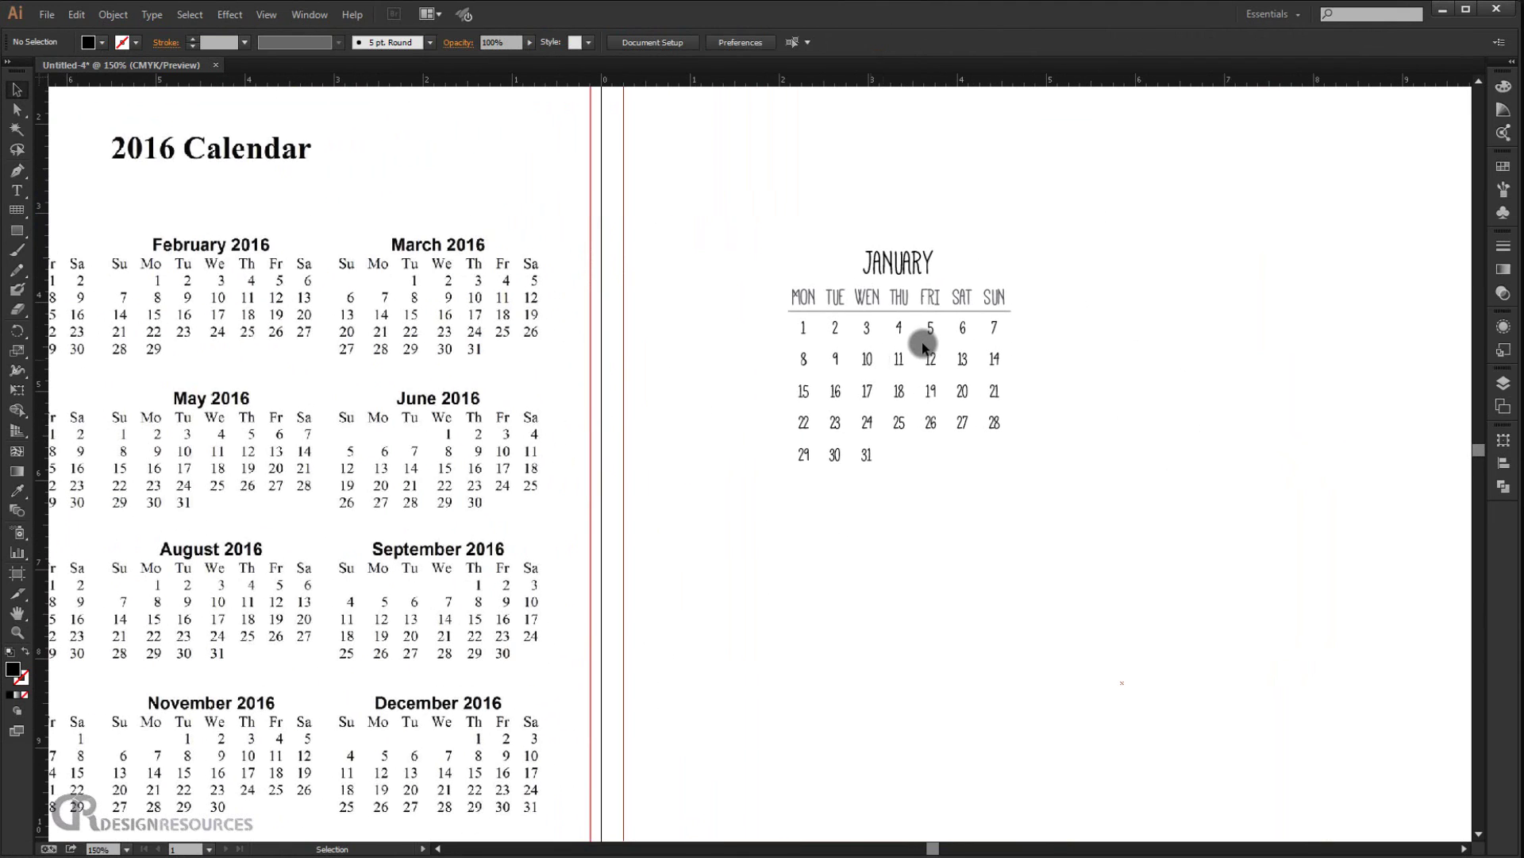
{"action": "scroll", "coordinate": [873, 359], "scroll_direction": "up", "scroll_amount": 2}
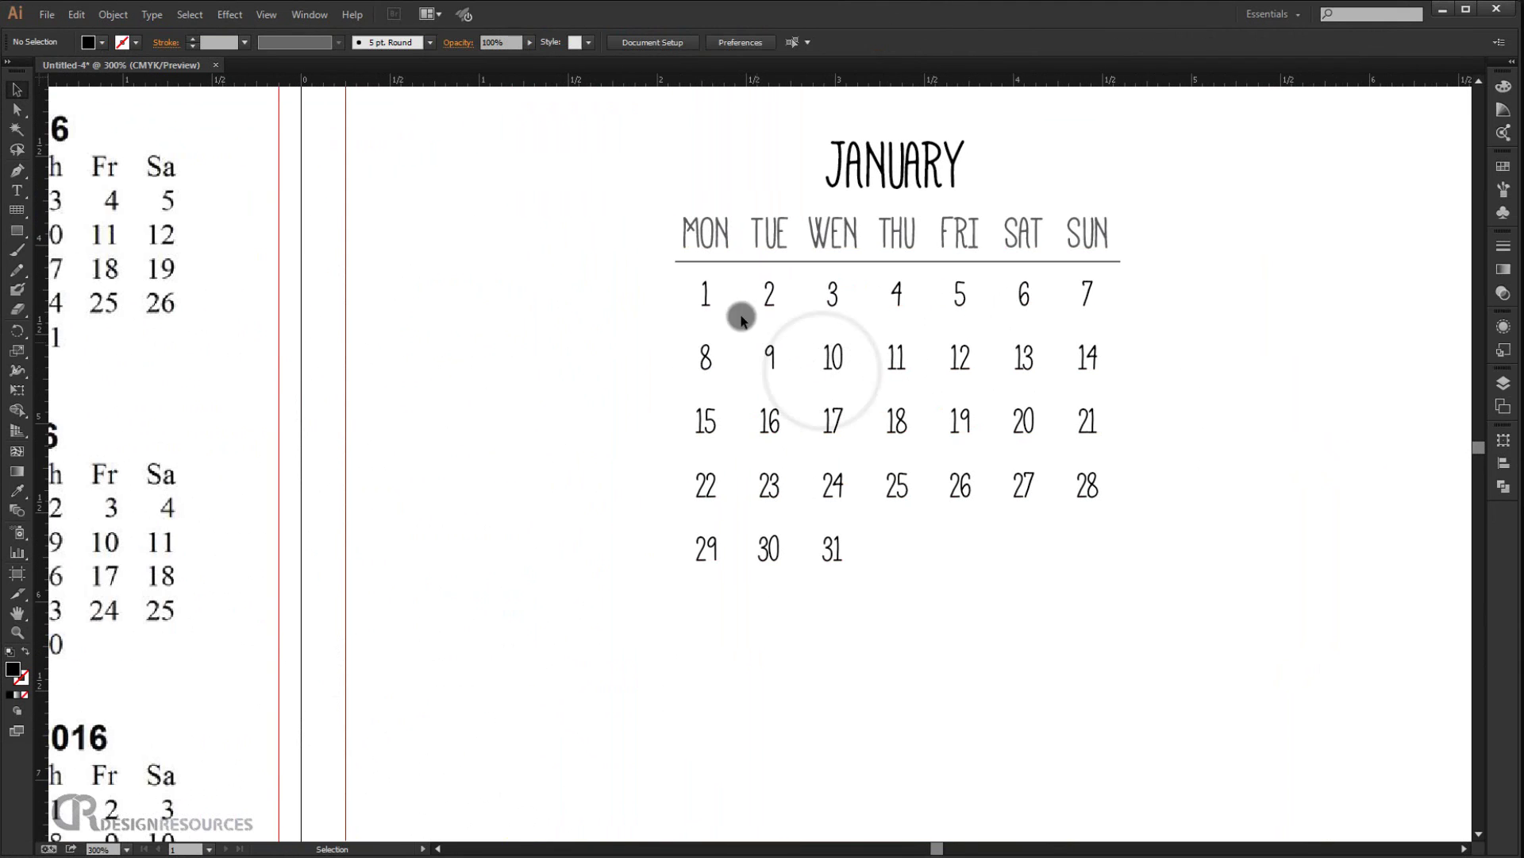
{"action": "double_click", "coordinate": [706, 298]}
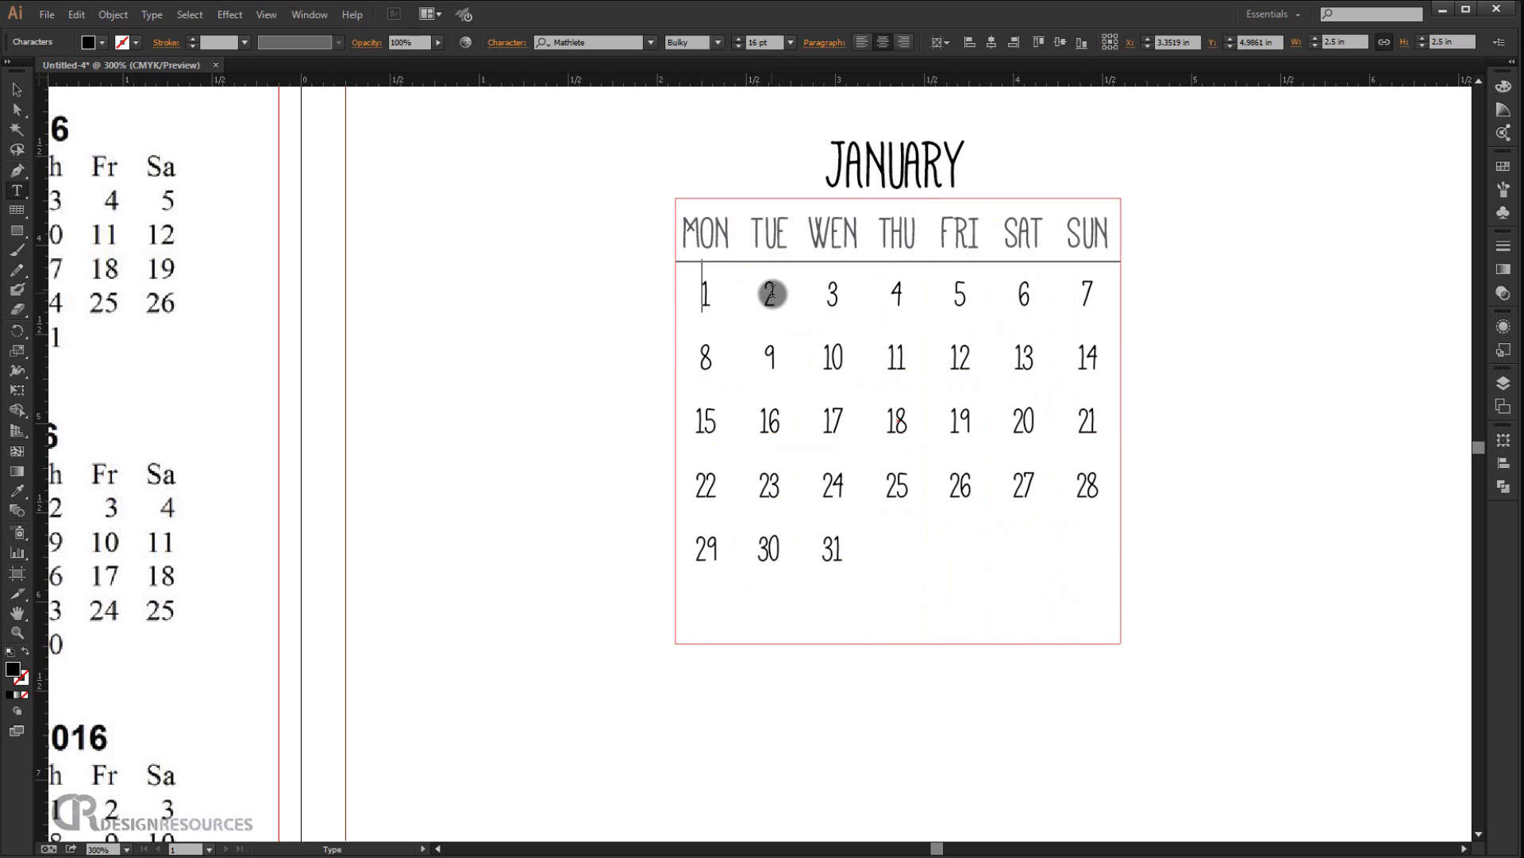
{"action": "key", "text": "Return"}
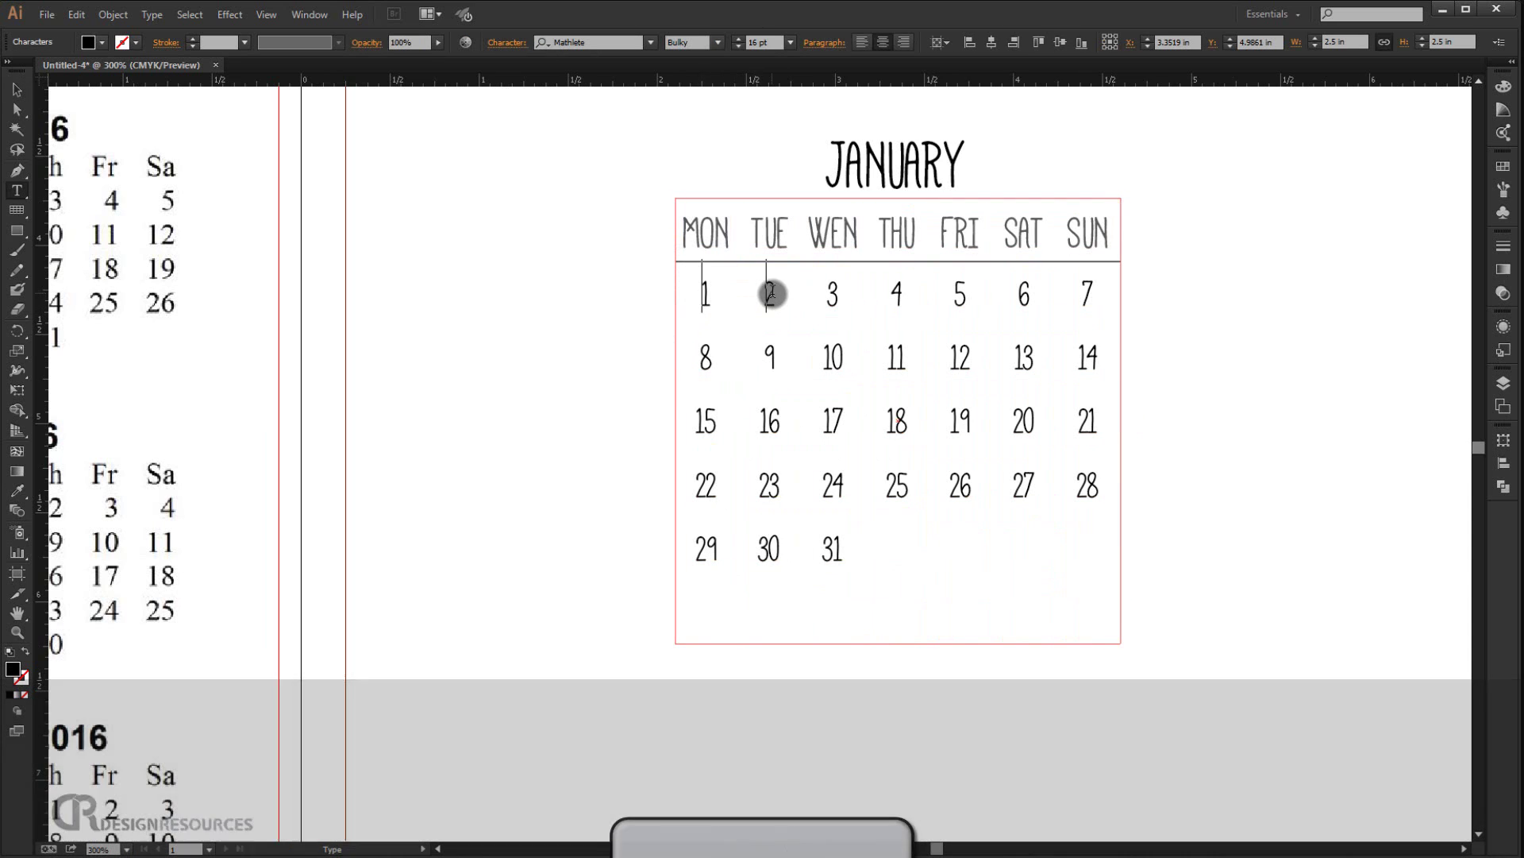
{"action": "key", "text": "Tab"}
{"action": "key", "text": "Tab"}
{"action": "key", "text": "Tab"}
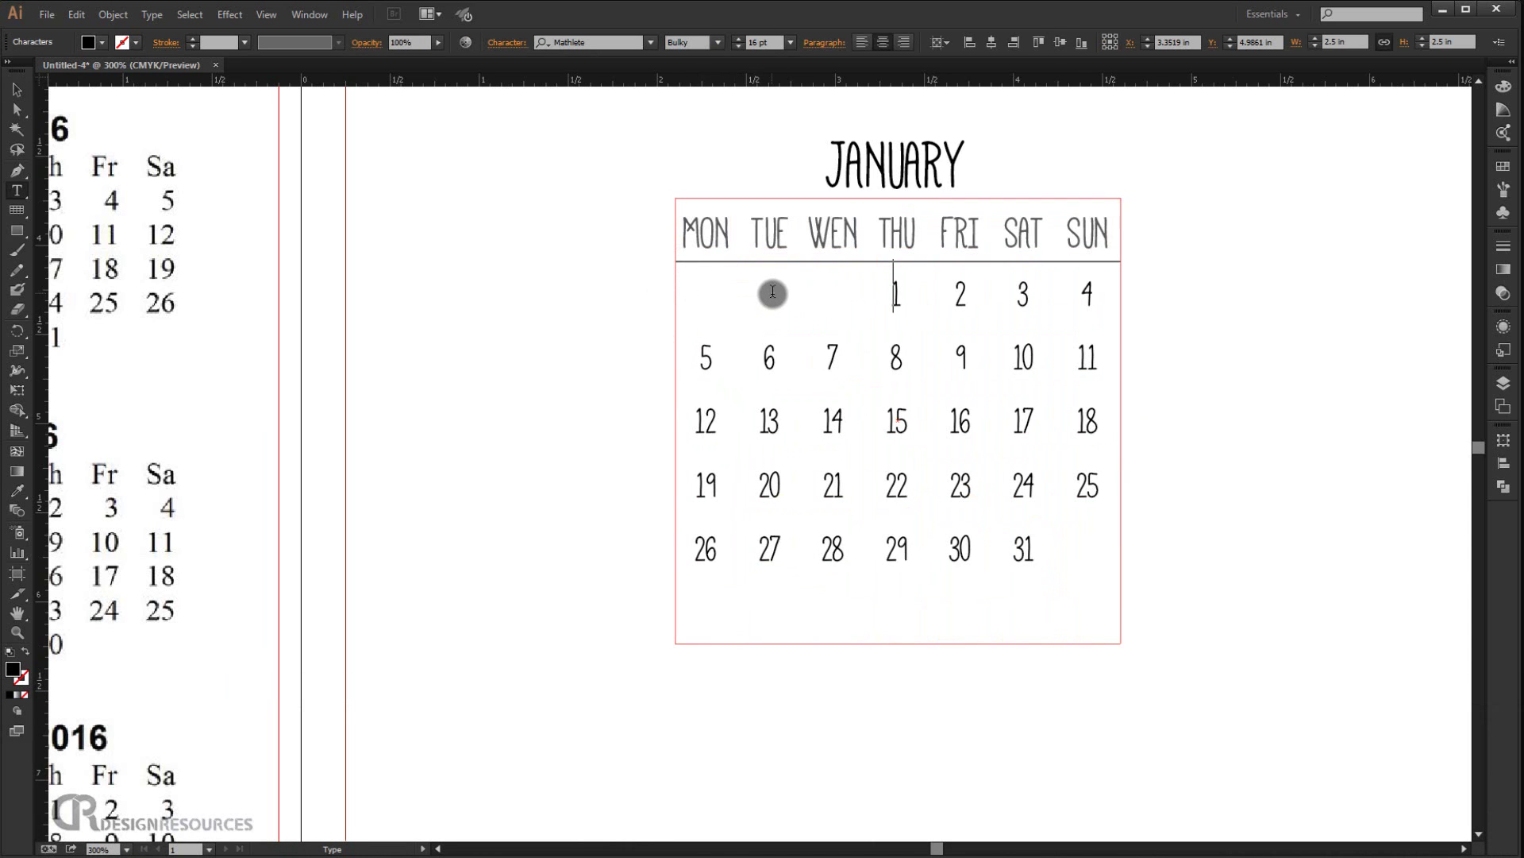
{"action": "key", "text": "Tab"}
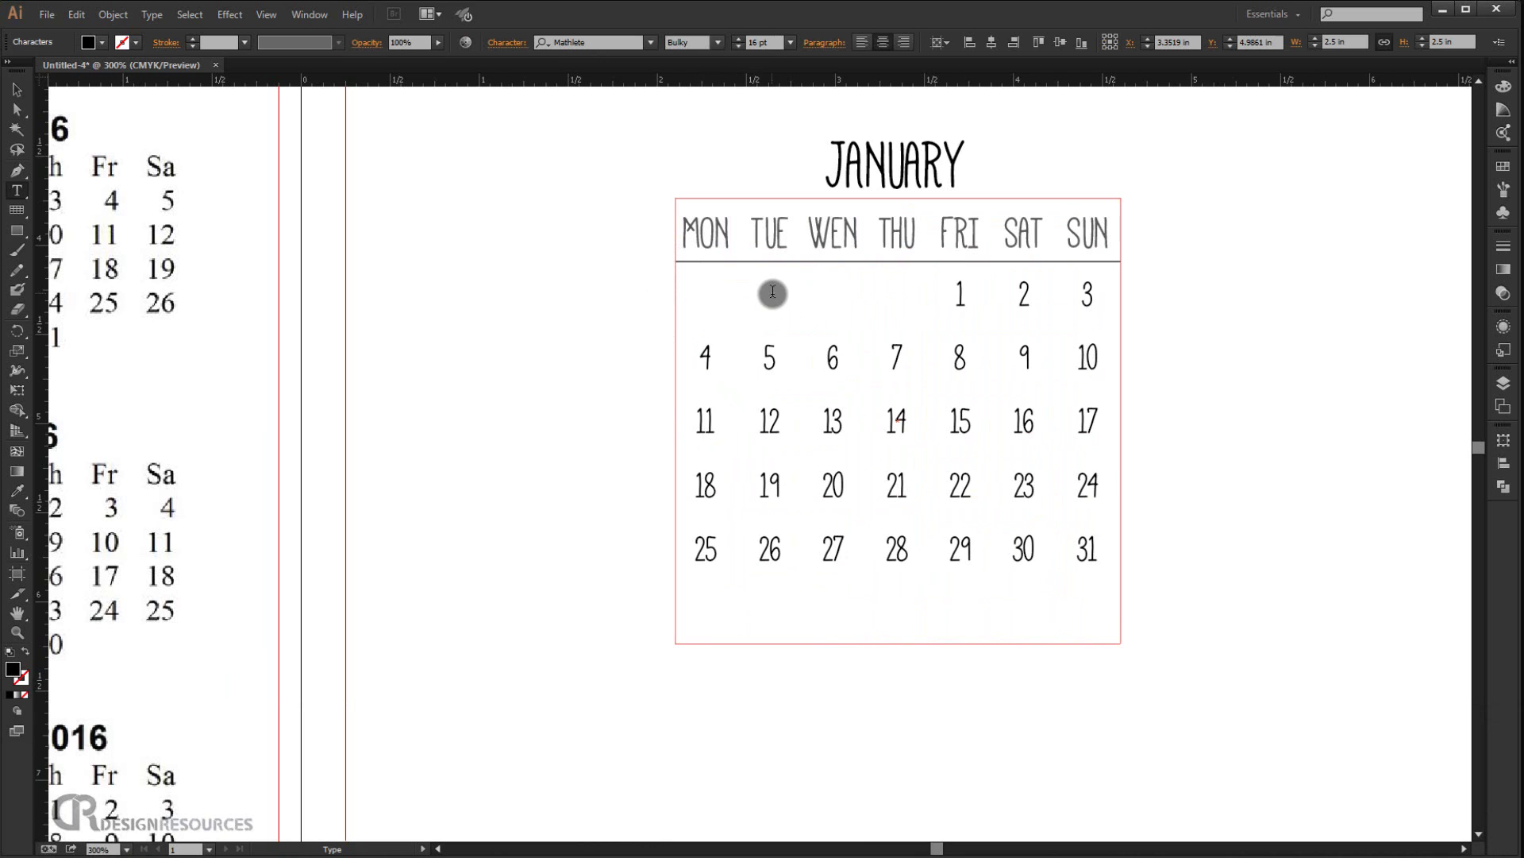
Try starting the January dates two weekdays earlier, under WEN, and return the 1 to FRI
{"action": "key", "text": "BackSpace"}
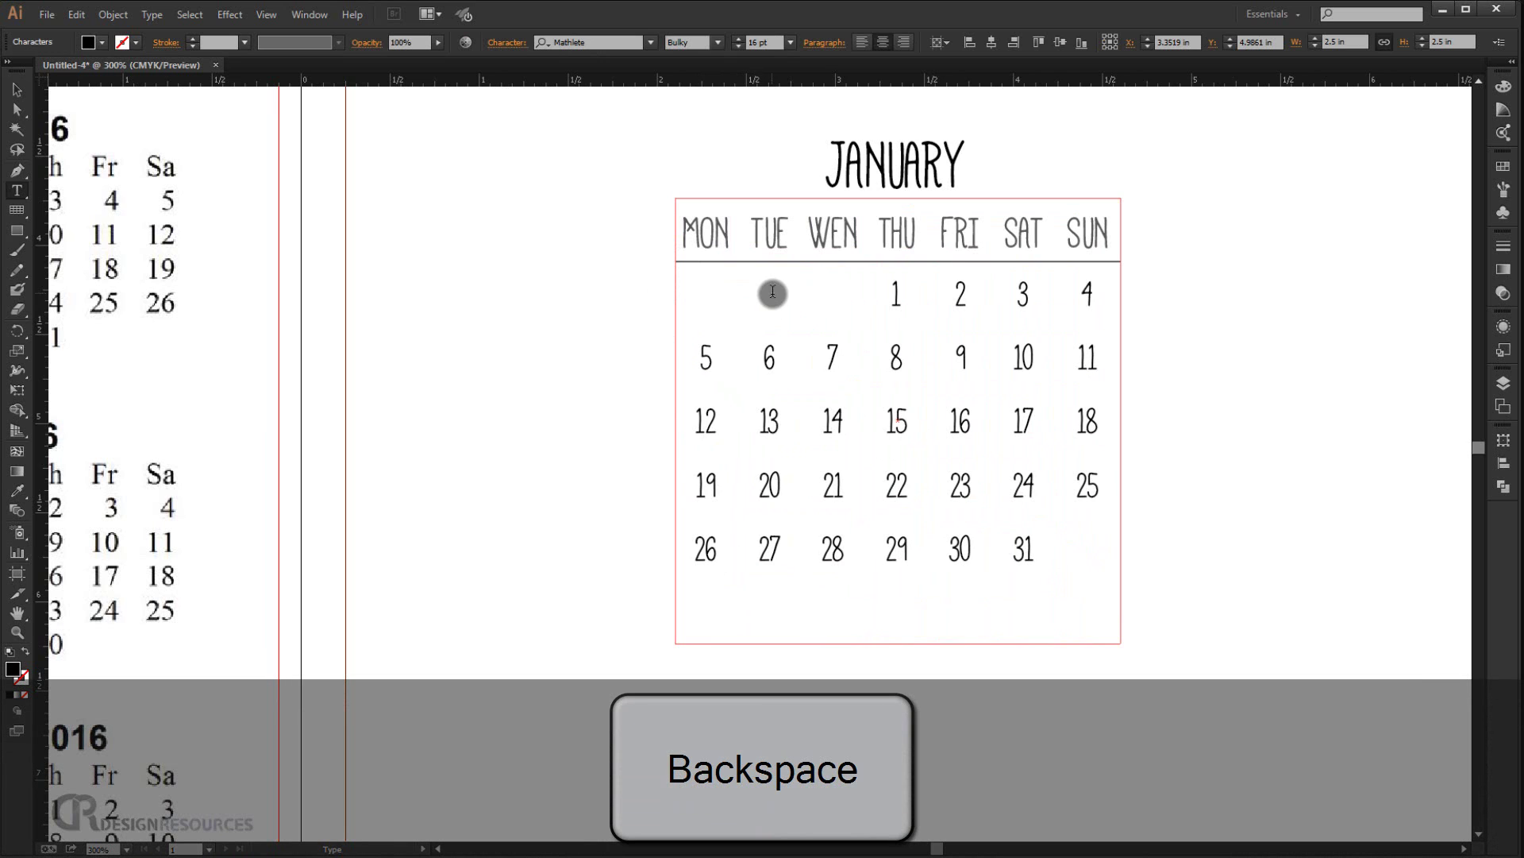
{"action": "key", "text": "BackSpace"}
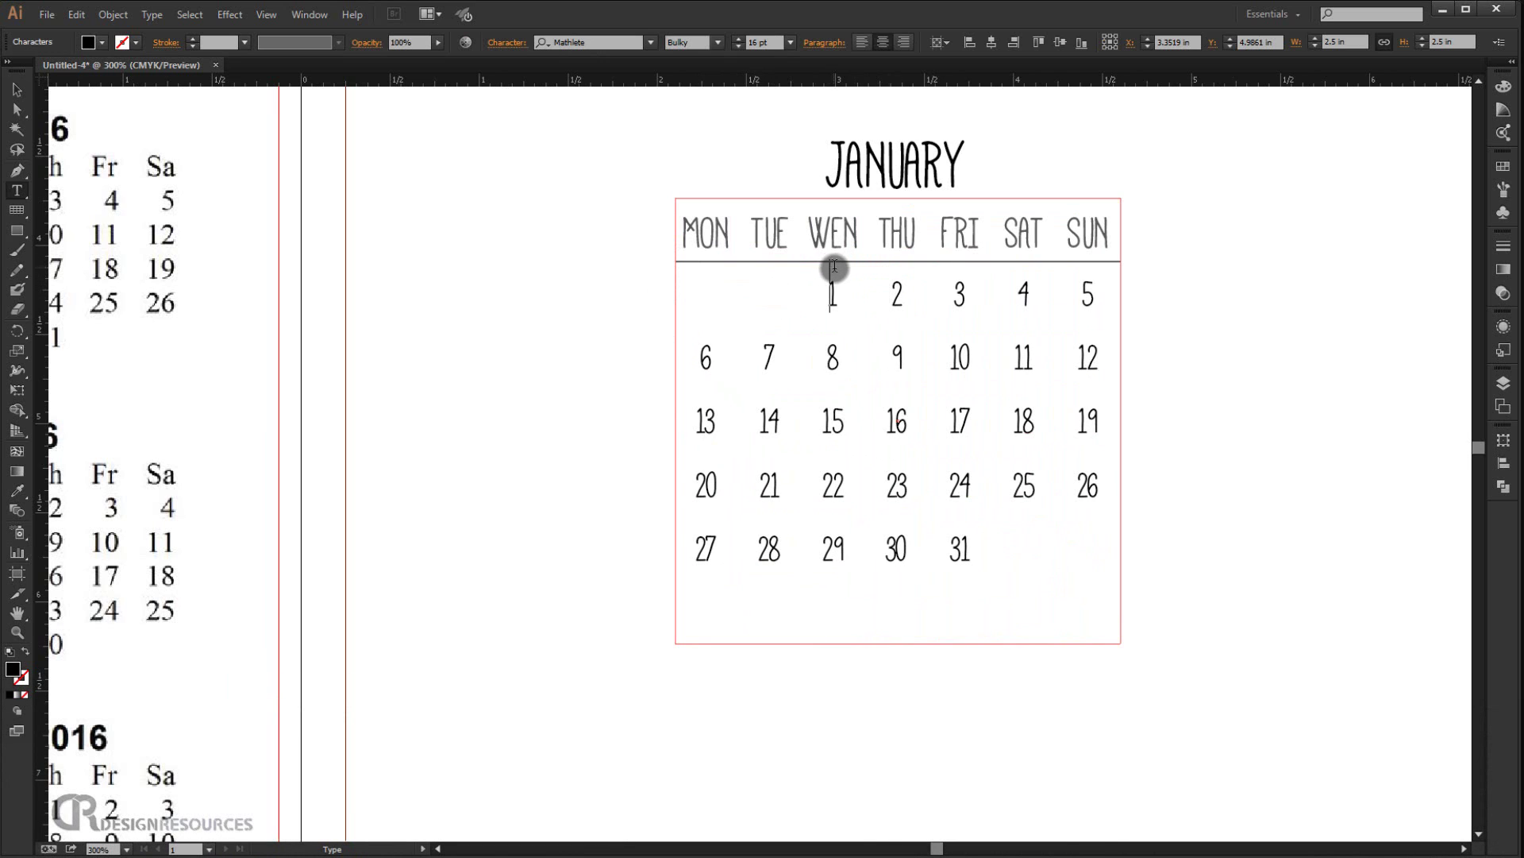
{"action": "key", "text": "Tab"}
{"action": "key", "text": "Tab"}
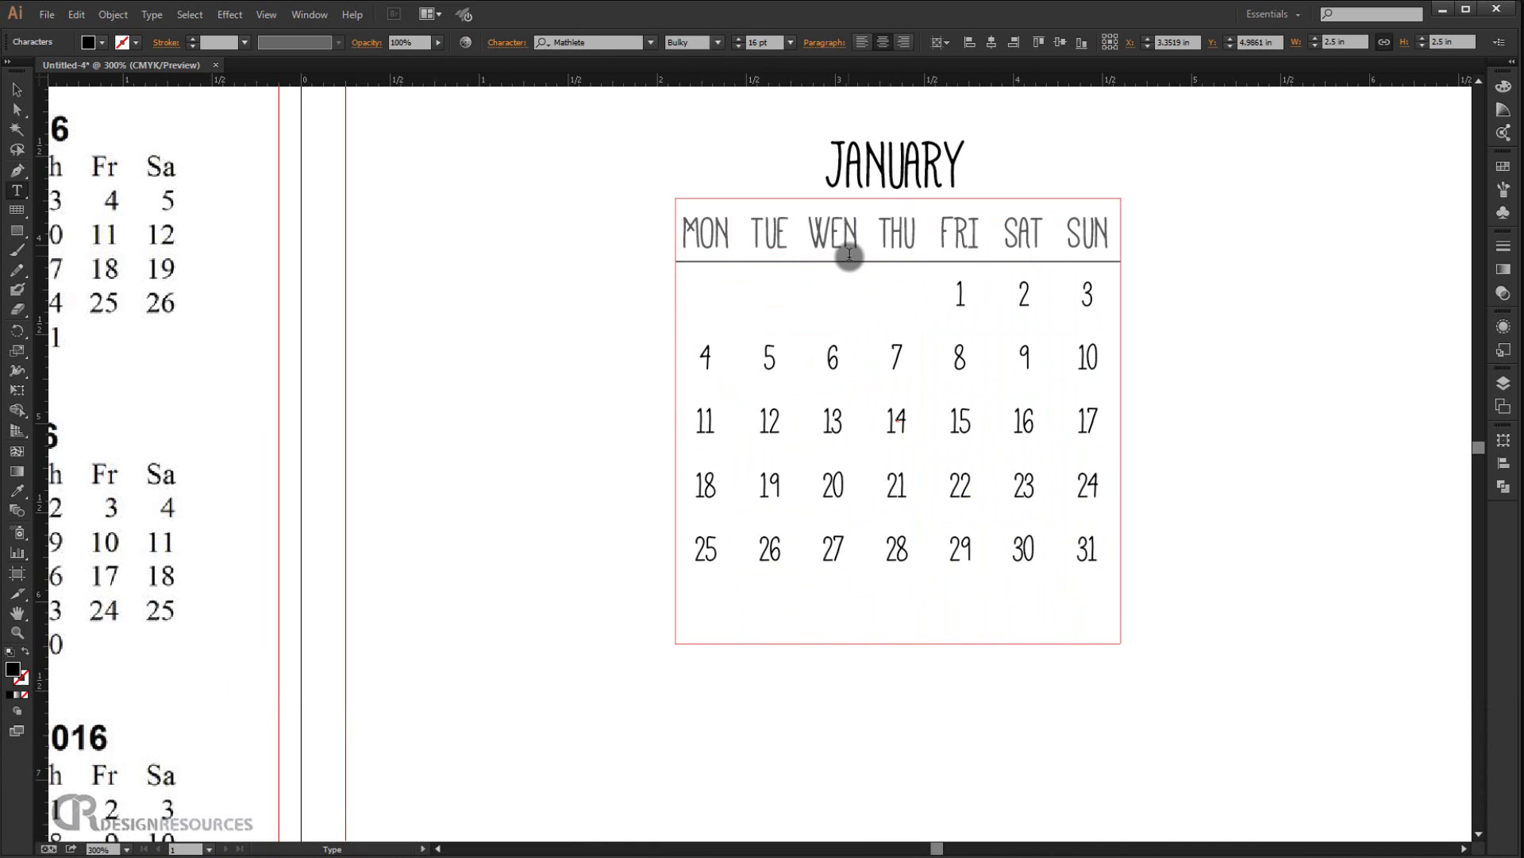
Move the complete January calendar, including its title and line, against the page's left margin guide
{"action": "left_click", "coordinate": [17, 88]}
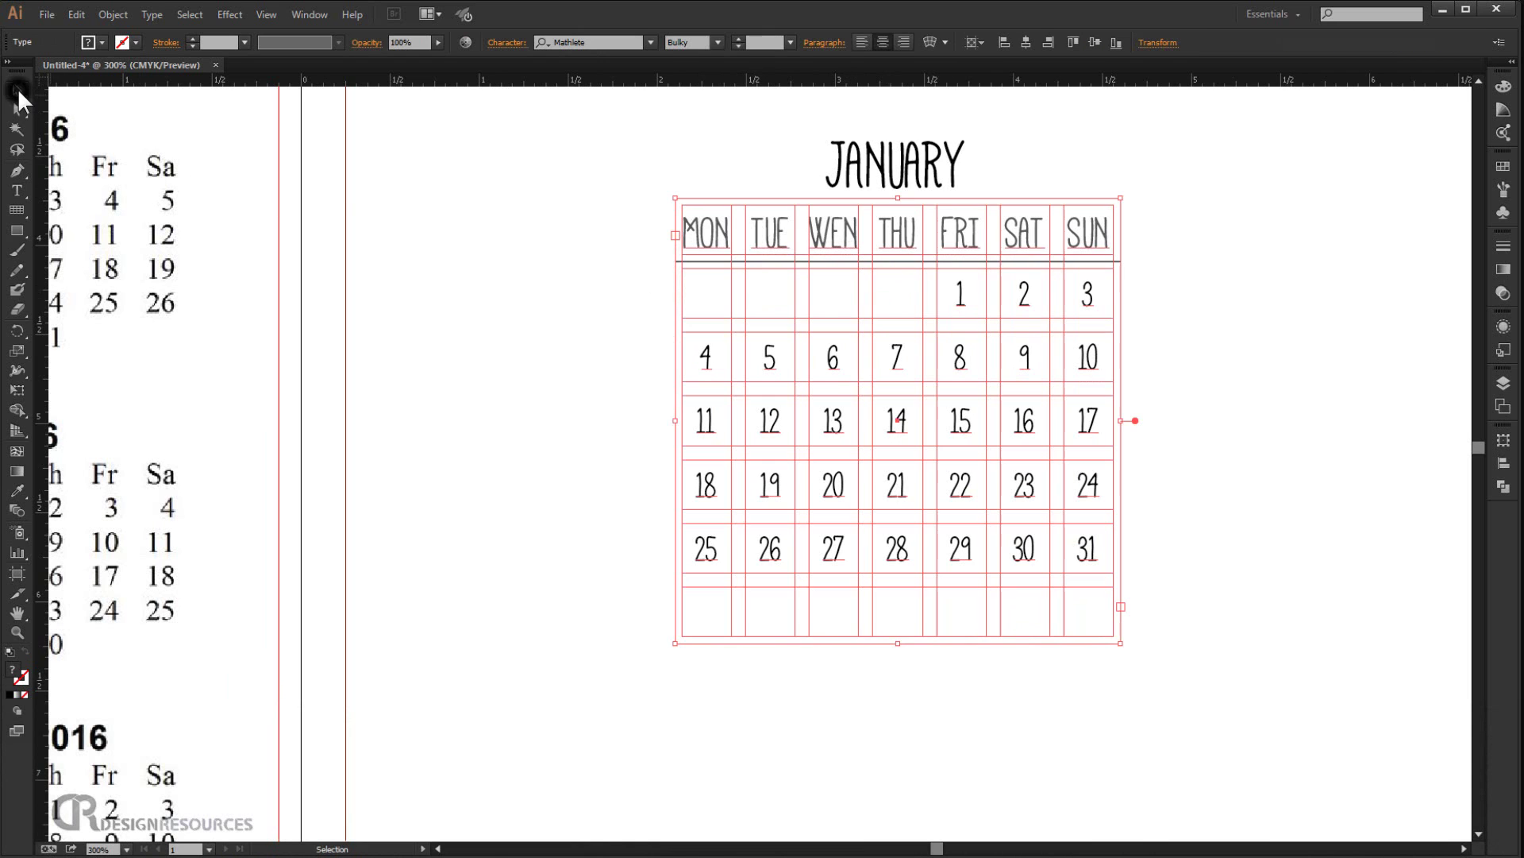
{"action": "left_click", "coordinate": [1257, 343]}
{"action": "scroll", "coordinate": [1229, 443], "scroll_direction": "down", "scroll_amount": 5}
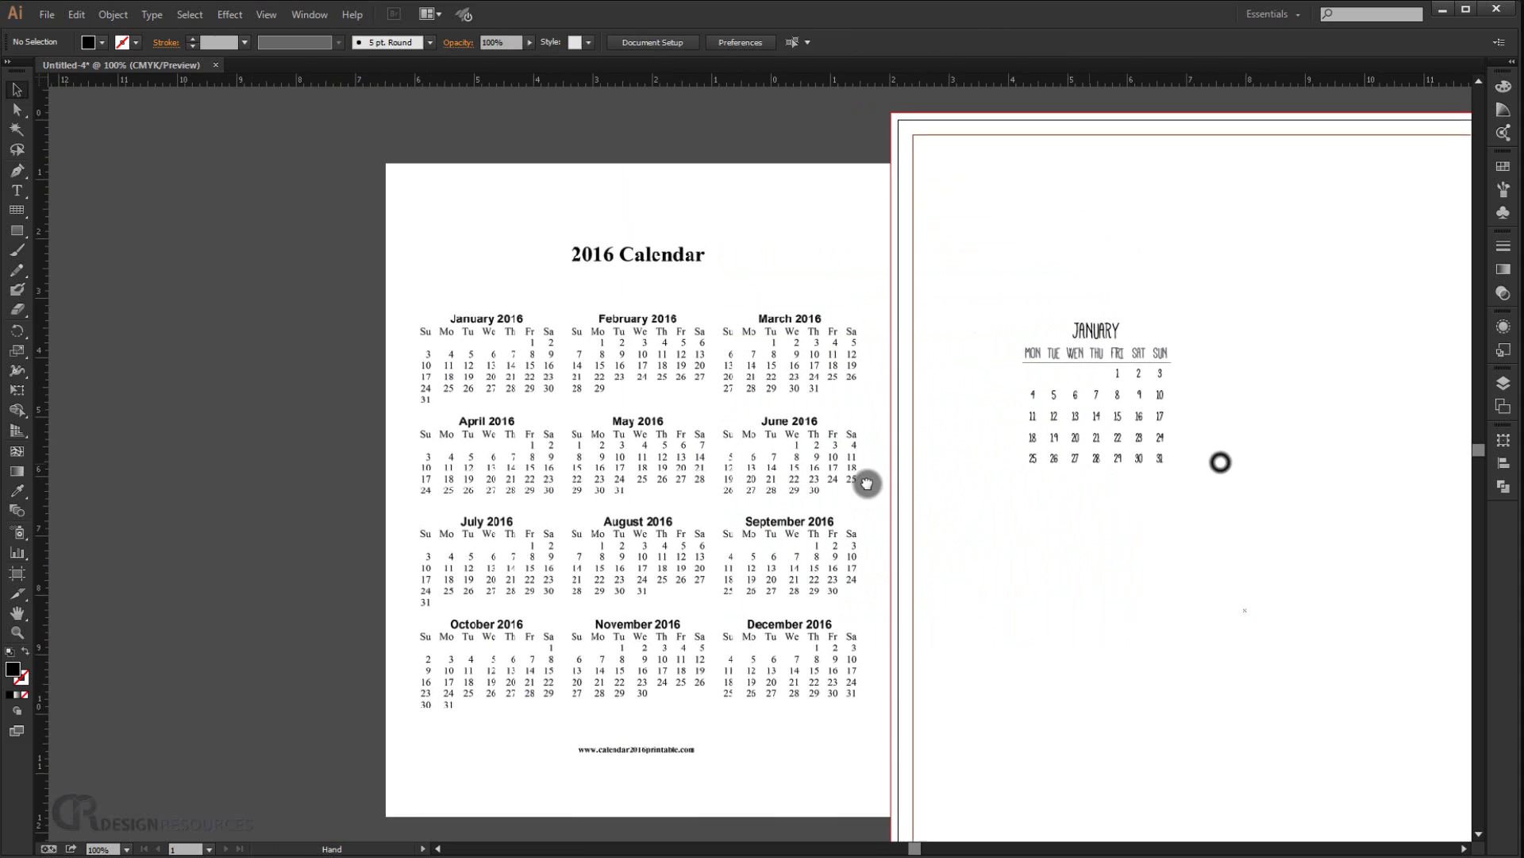
{"action": "left_click_drag", "start_coordinate": [1218, 460], "coordinate": [742, 392]}
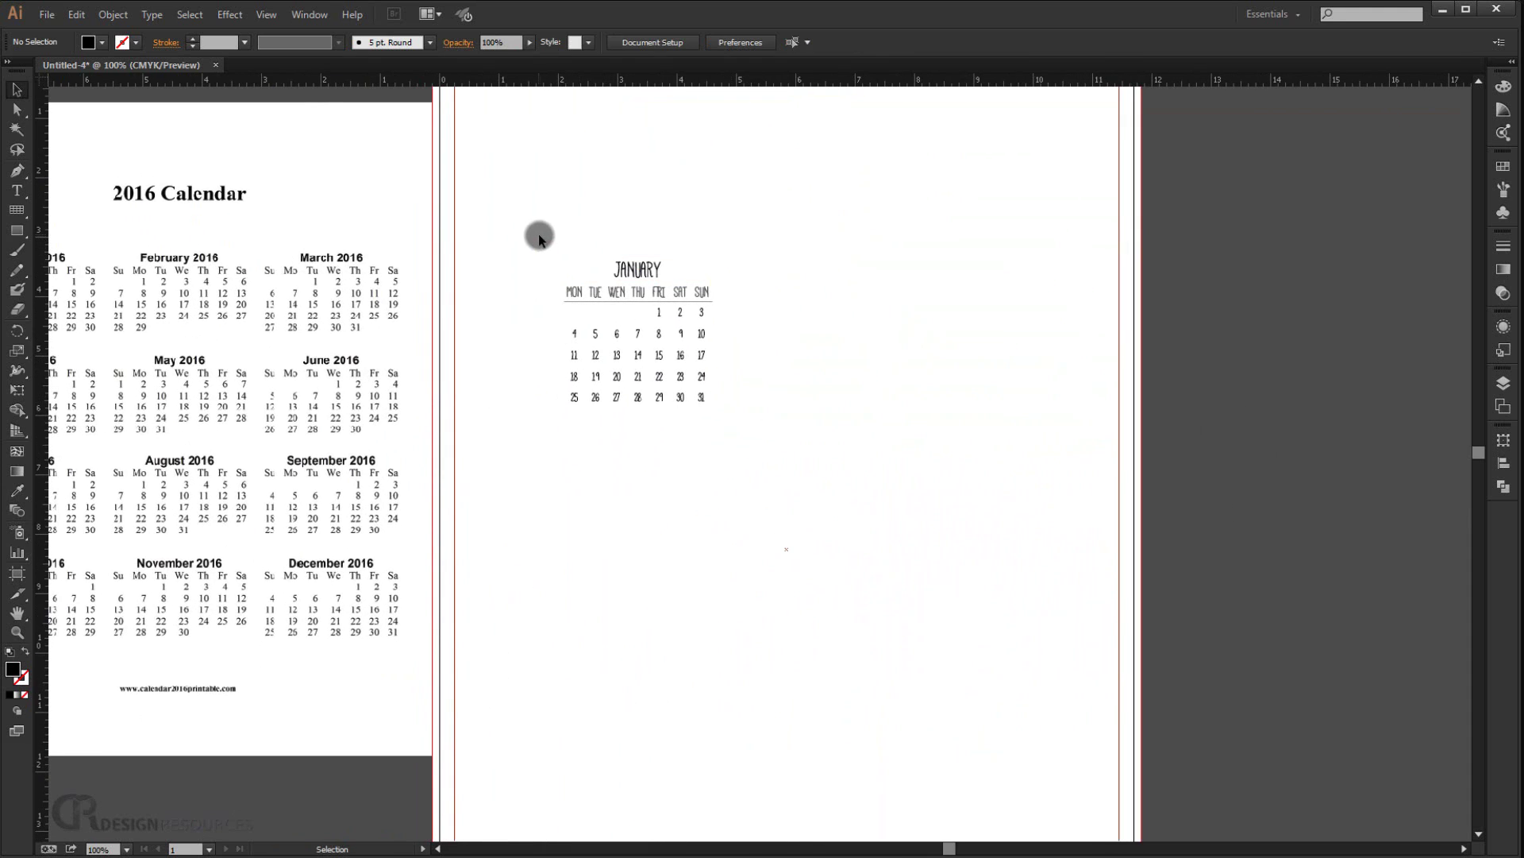
{"action": "left_click_drag", "start_coordinate": [539, 236], "coordinate": [728, 438]}
{"action": "left_click_drag", "start_coordinate": [638, 344], "coordinate": [647, 374]}
{"action": "left_click", "coordinate": [663, 498]}
{"action": "left_click", "coordinate": [592, 485], "text": "ctrl"}
Duplicate the January calendar directly to its right and nudge the copy to leave a gap of about 0.28 in
{"action": "left_click_drag", "start_coordinate": [792, 186], "coordinate": [508, 613]}
{"action": "key", "text": "alt"}
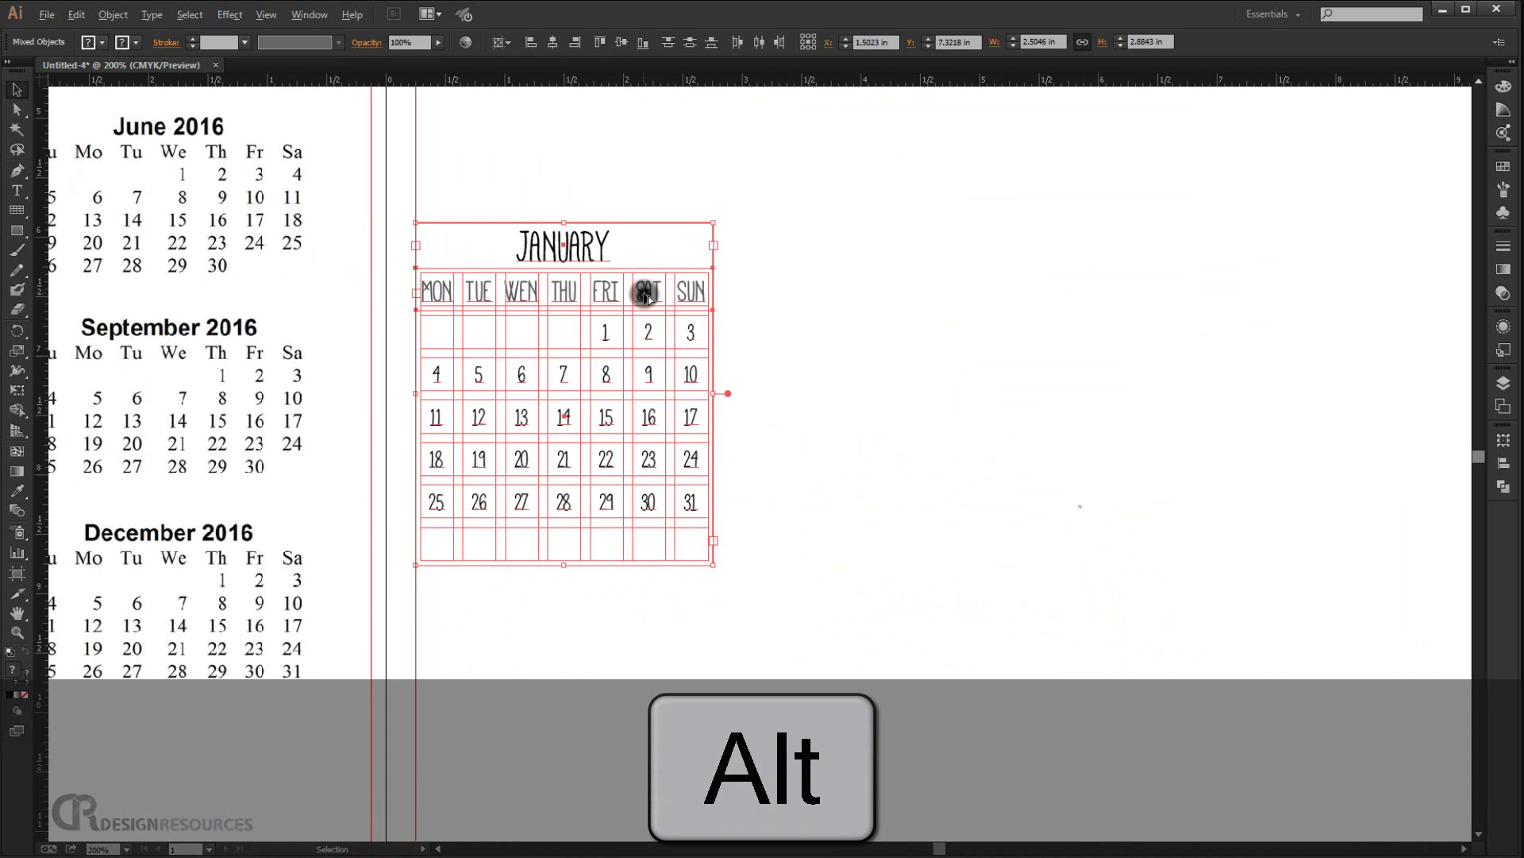
{"action": "left_click_drag", "start_coordinate": [647, 296], "coordinate": [940, 314]}
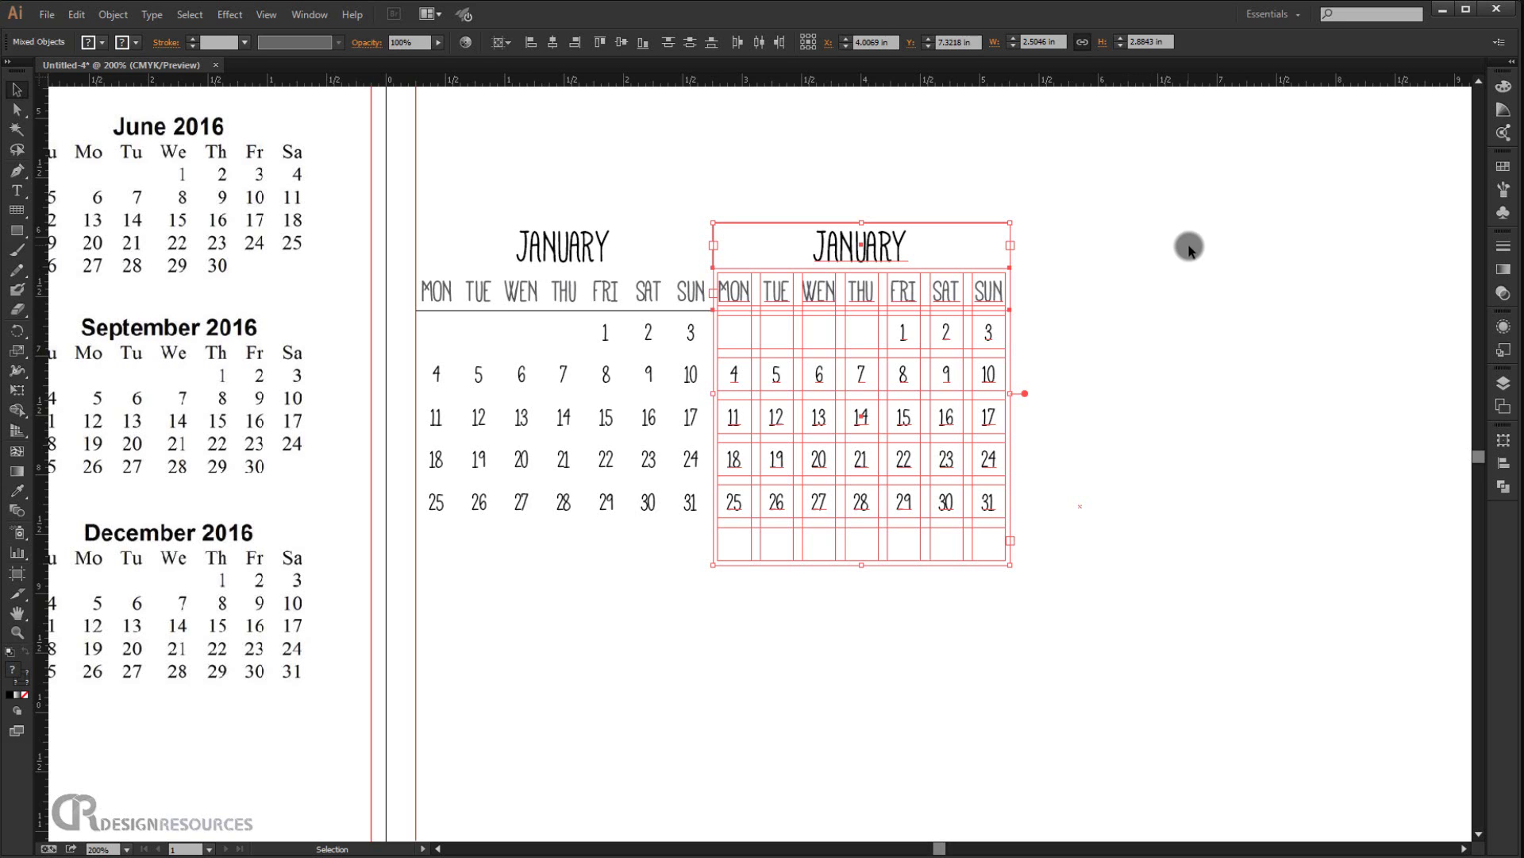
{"action": "key", "text": "shift+Right"}
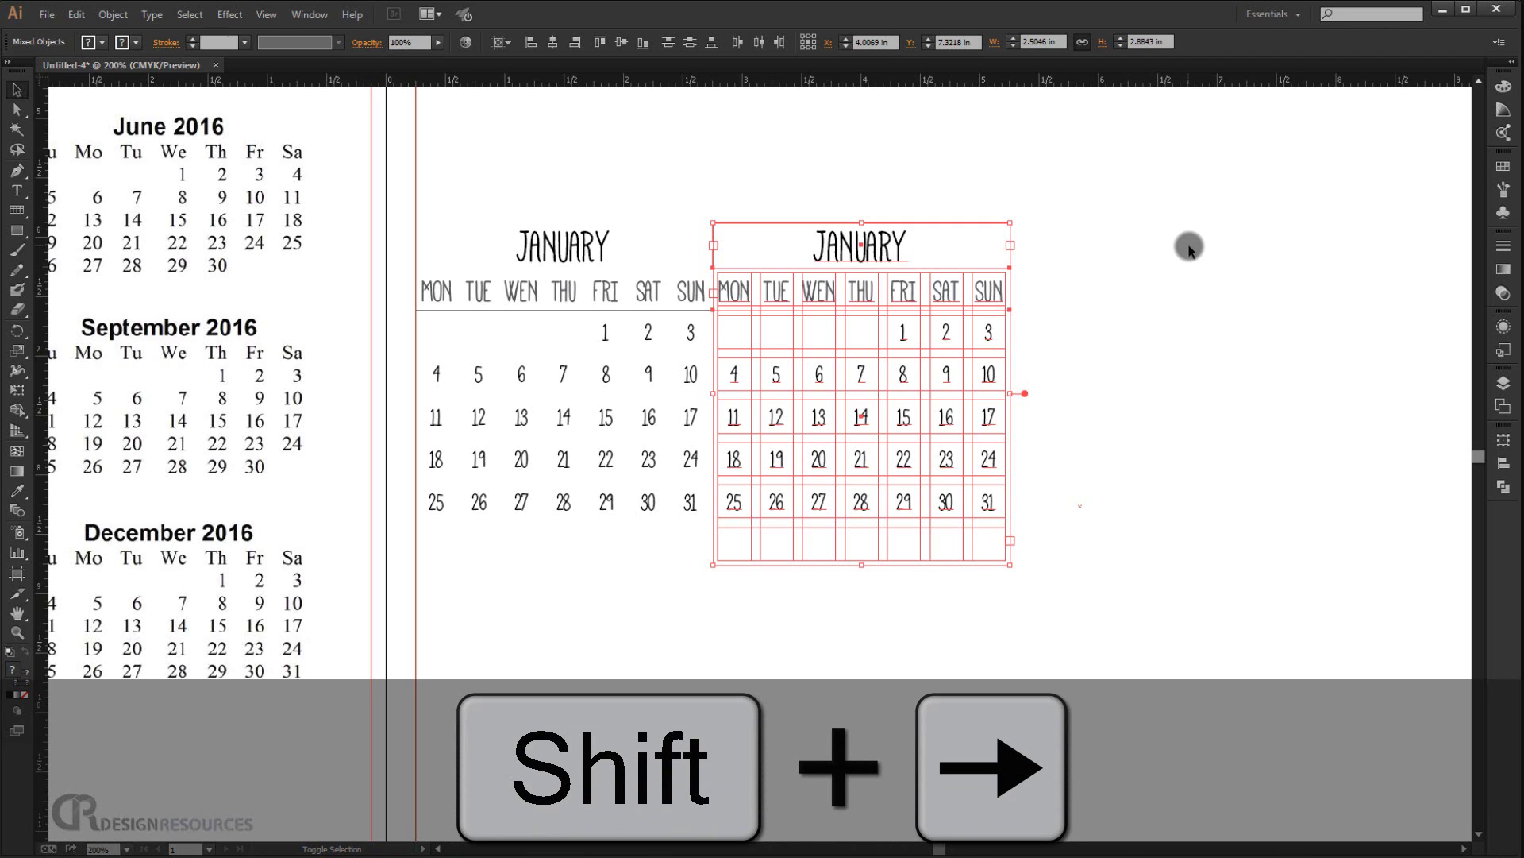
{"action": "key", "text": "shift+Right"}
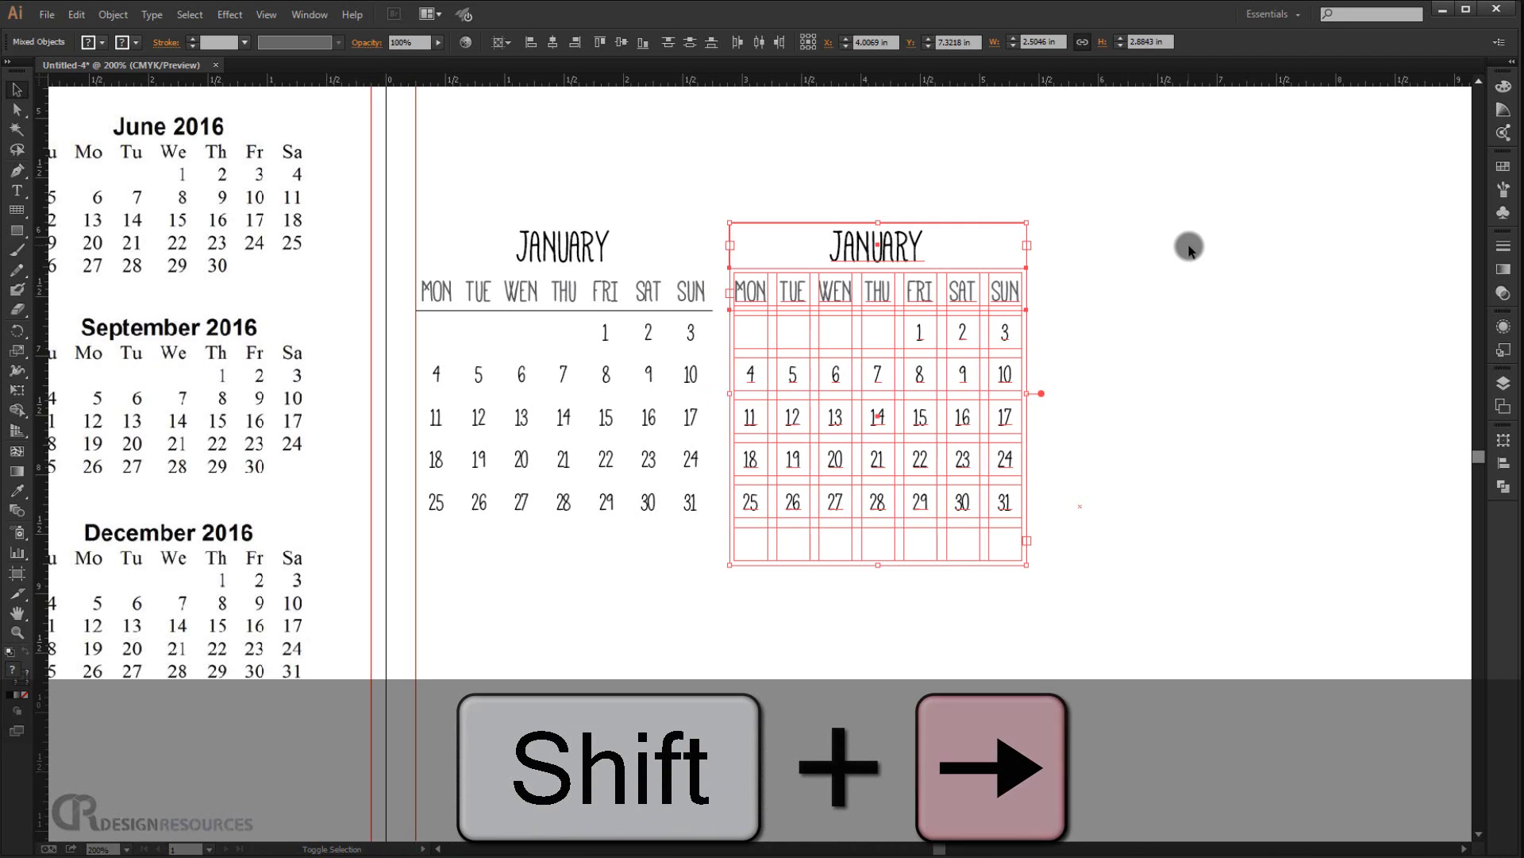
{"action": "key", "text": "shift+Right"}
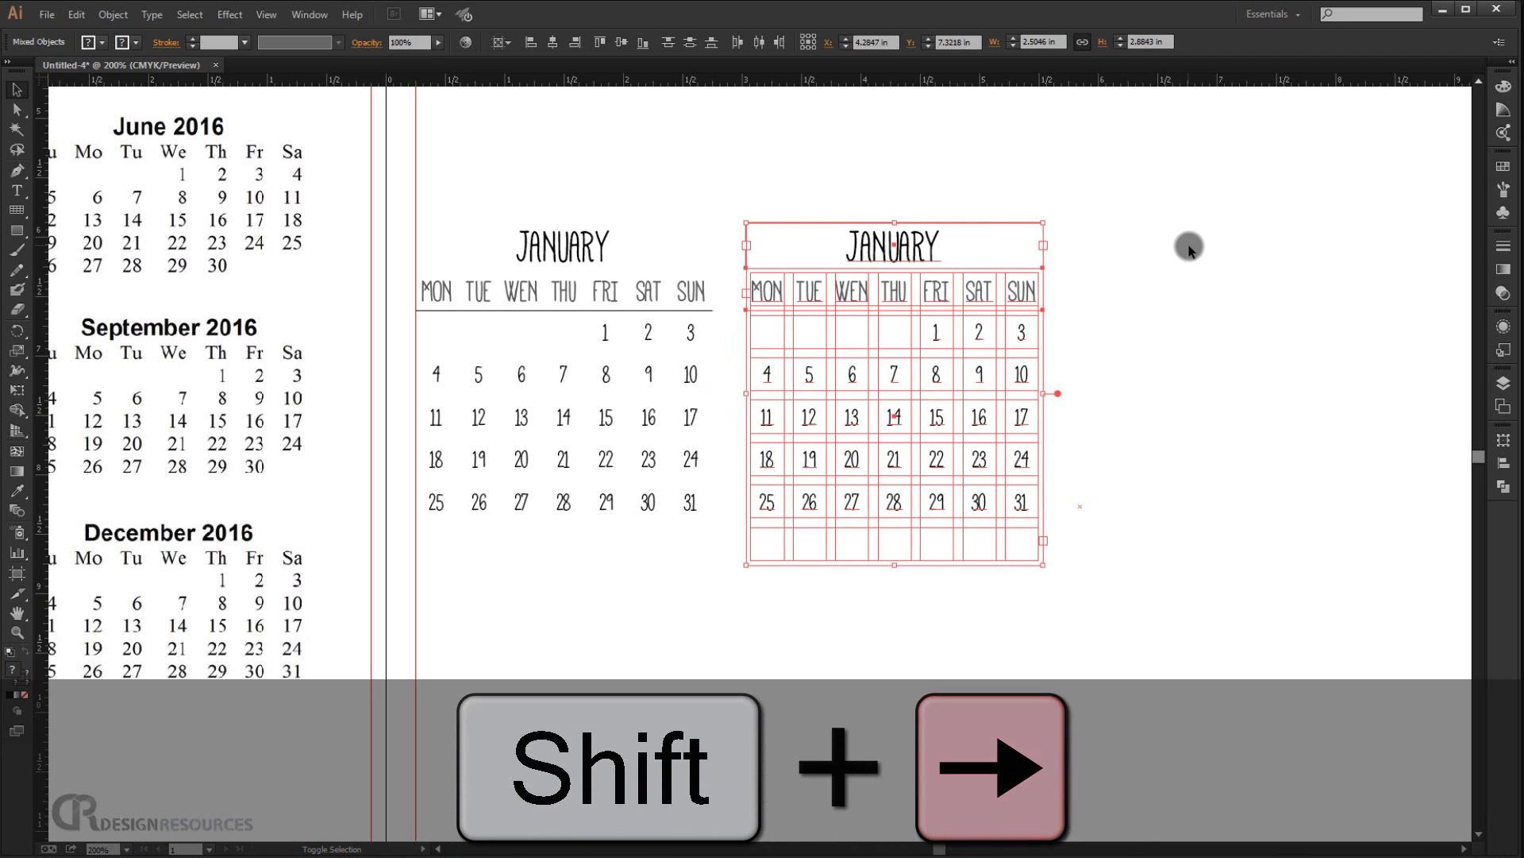
{"action": "left_click", "coordinate": [1189, 274]}
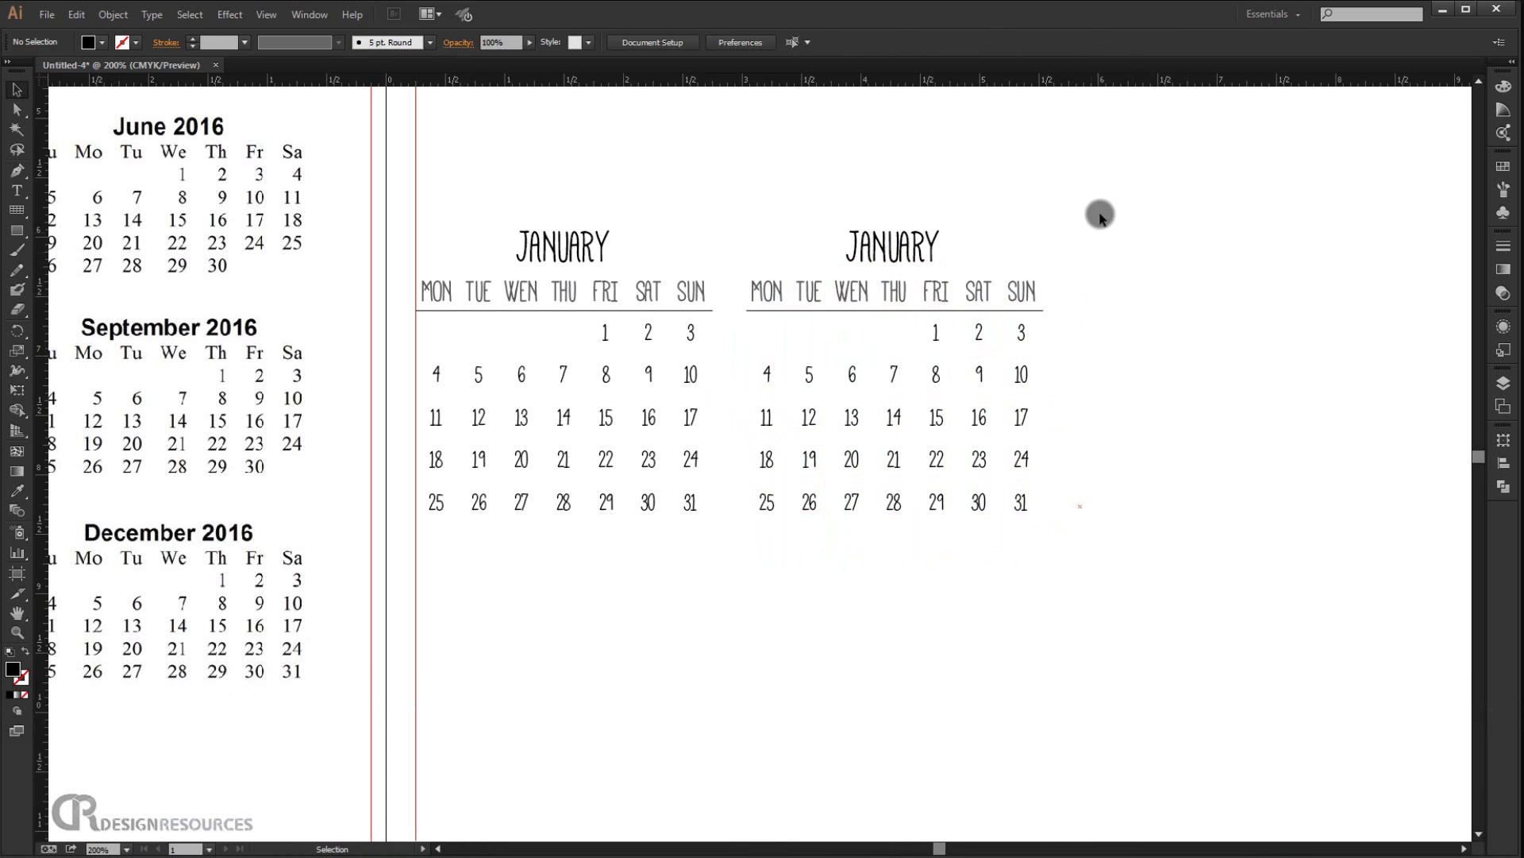
Duplicate both January calendars to the right as a row of four, leaving a gap of about 0.28 in between the pairs
{"action": "left_click_drag", "start_coordinate": [1045, 381], "coordinate": [451, 558]}
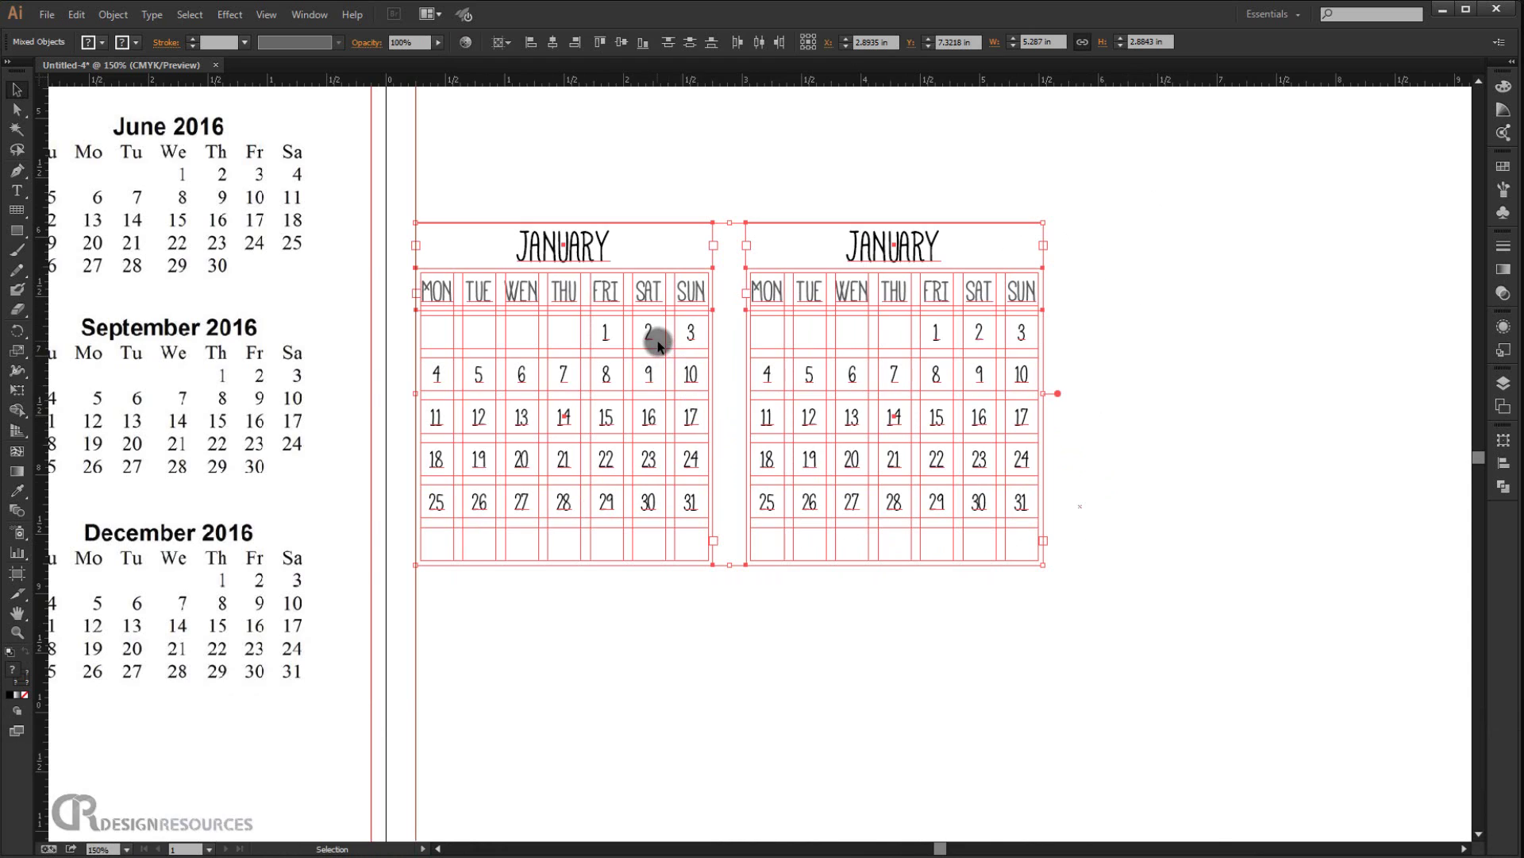
{"action": "scroll", "coordinate": [657, 343], "scroll_direction": "down", "scroll_amount": 1}
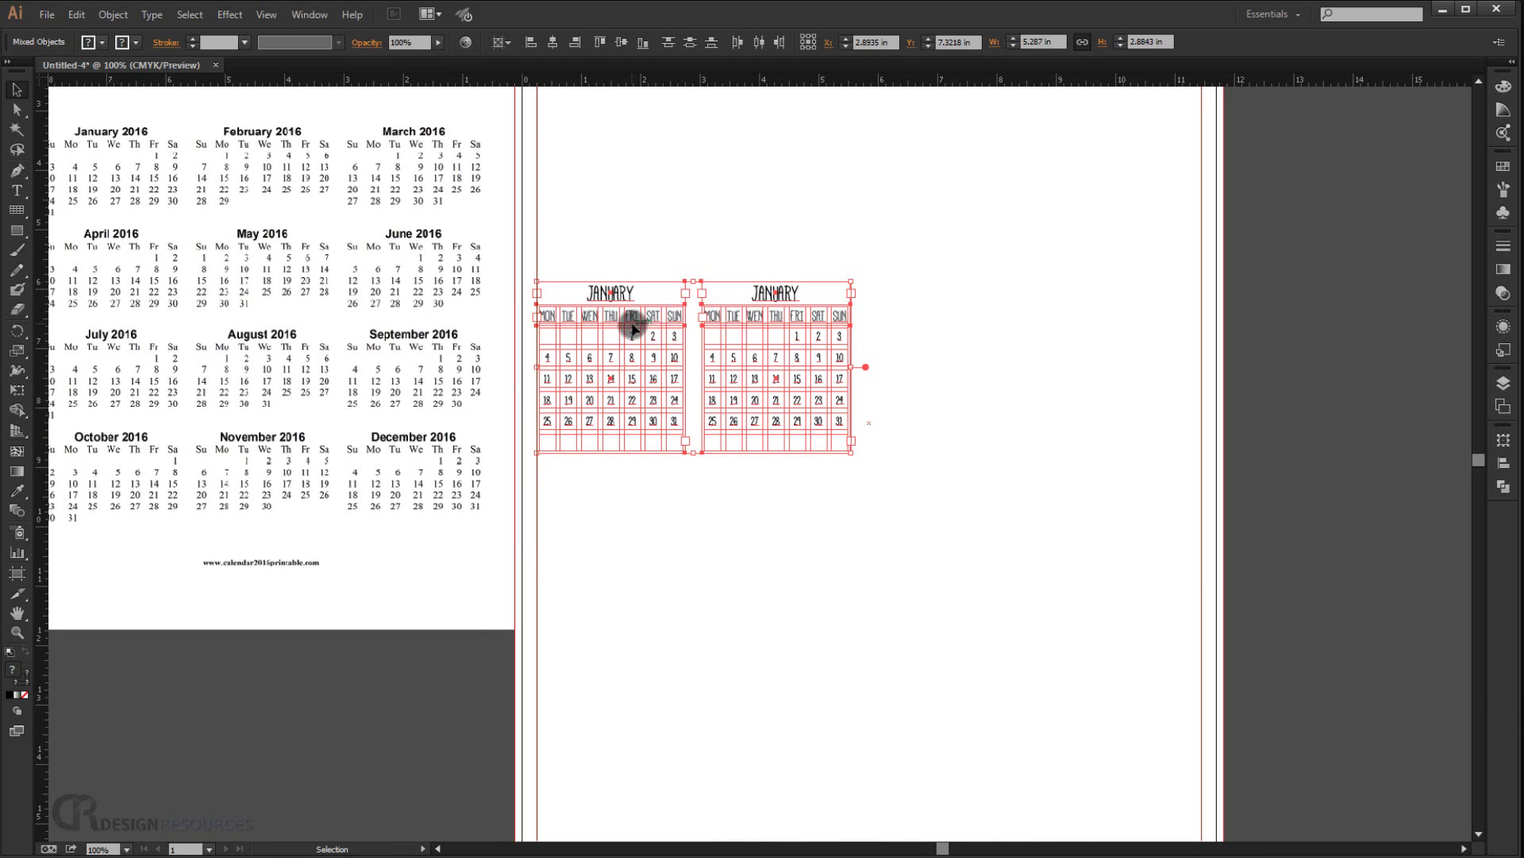
{"action": "left_click_drag", "start_coordinate": [642, 324], "coordinate": [946, 321]}
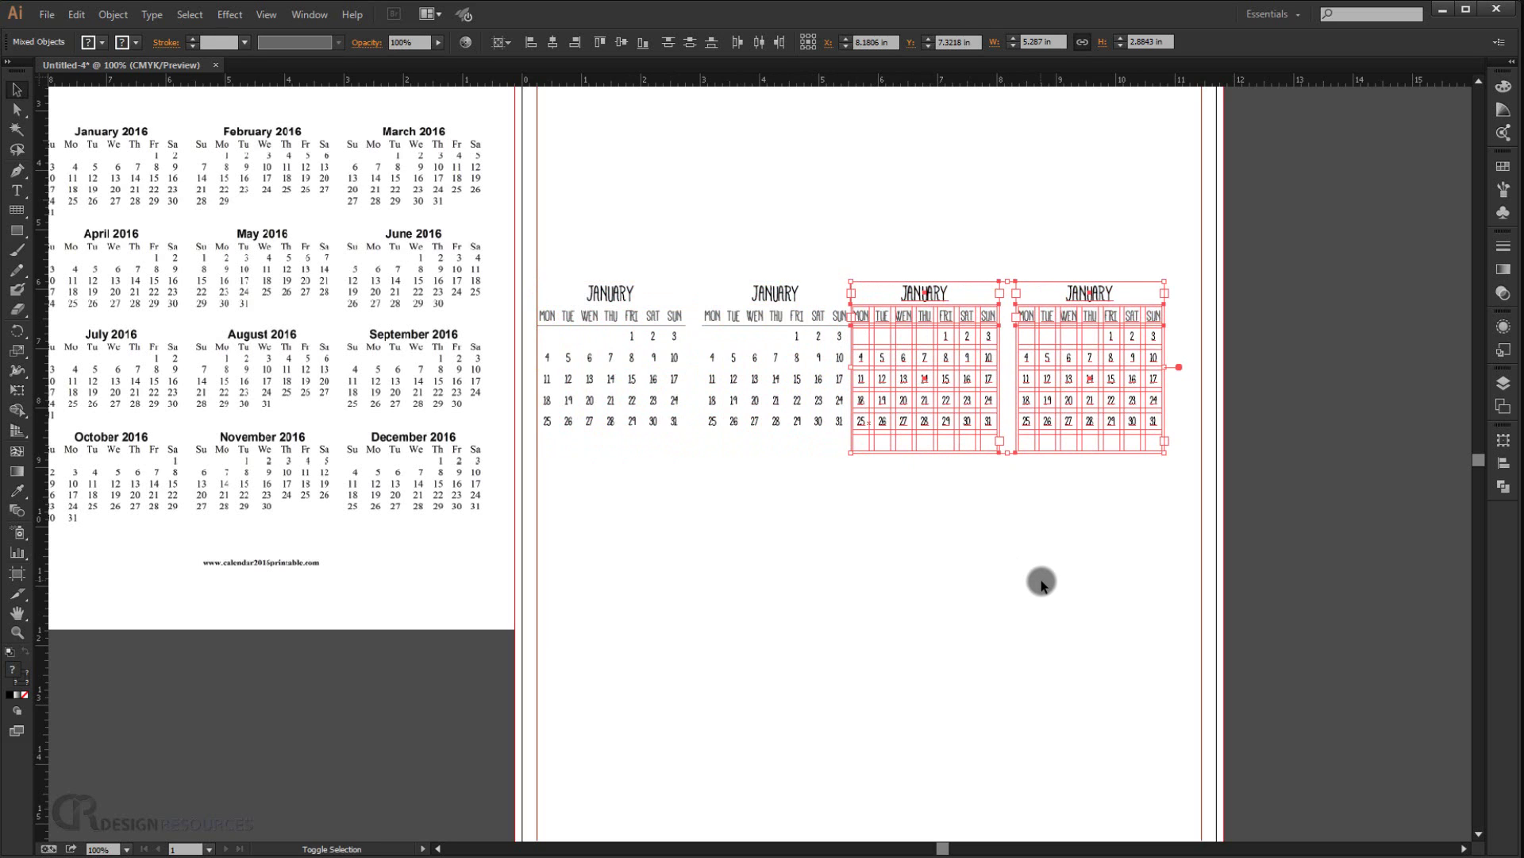
{"action": "key", "text": "shift+Right"}
{"action": "key", "text": "shift+Right"}
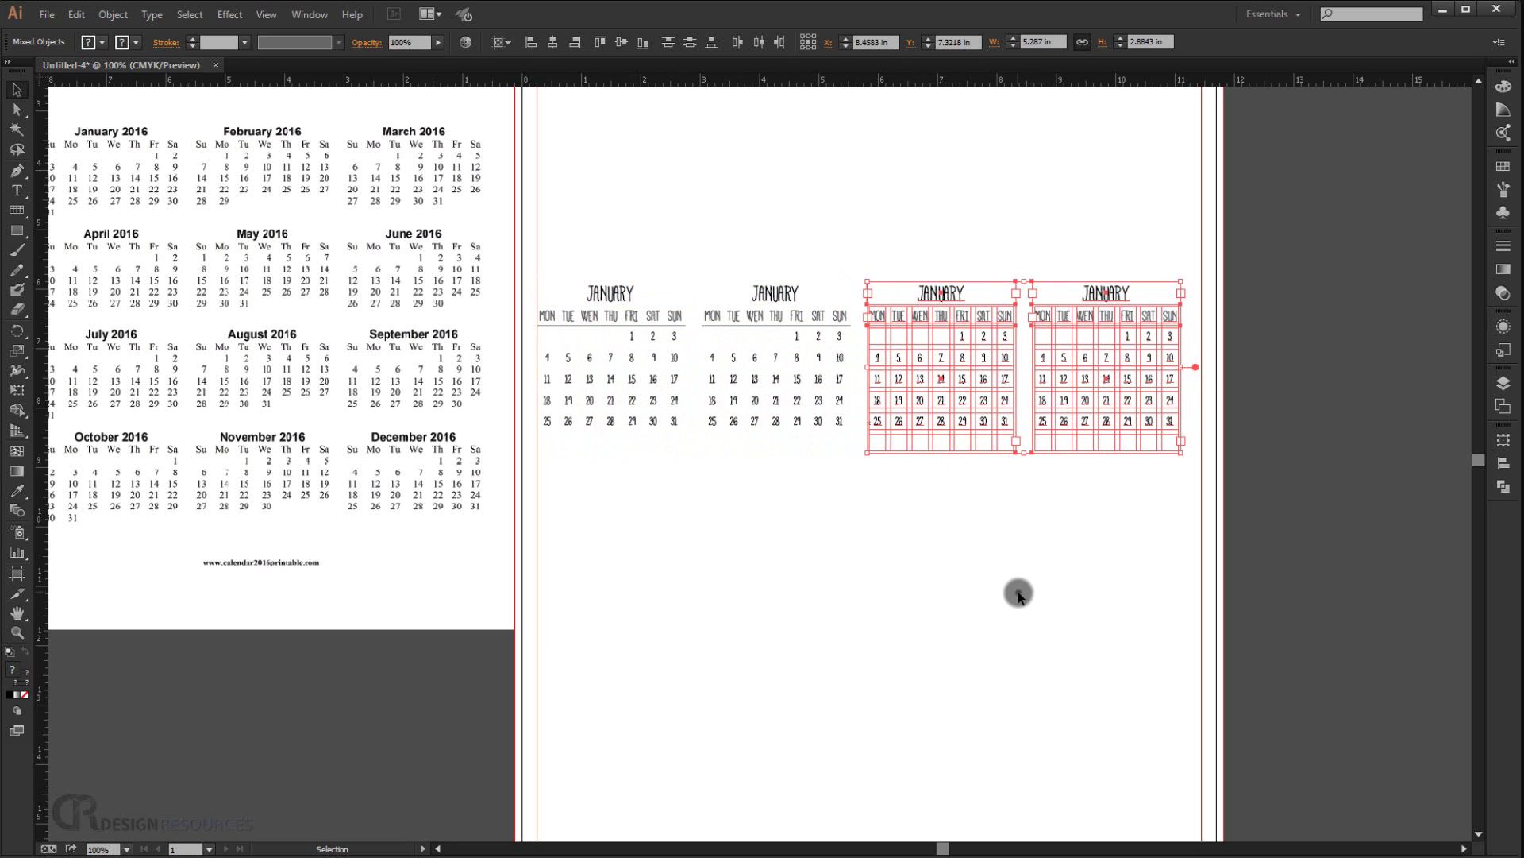
{"action": "left_click", "coordinate": [1019, 596]}
Select the row of four calendars and center it horizontally on the page at X 5.8465 in
{"action": "scroll", "coordinate": [707, 476], "scroll_direction": "up", "scroll_amount": 1}
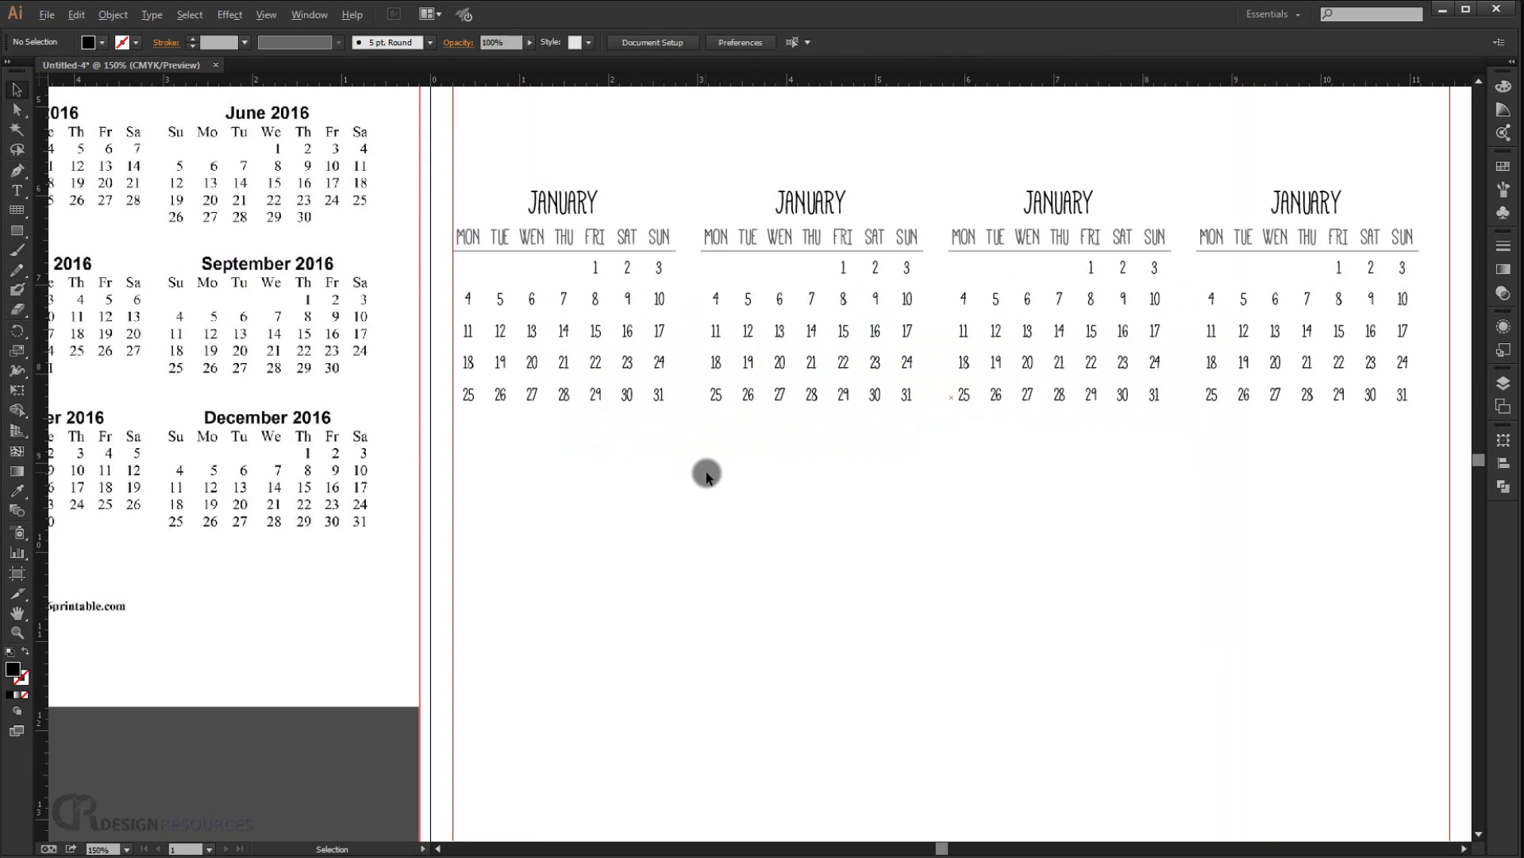
{"action": "scroll", "coordinate": [707, 477], "scroll_direction": "down", "scroll_amount": 2}
{"action": "scroll", "coordinate": [741, 465], "scroll_direction": "up", "scroll_amount": 2}
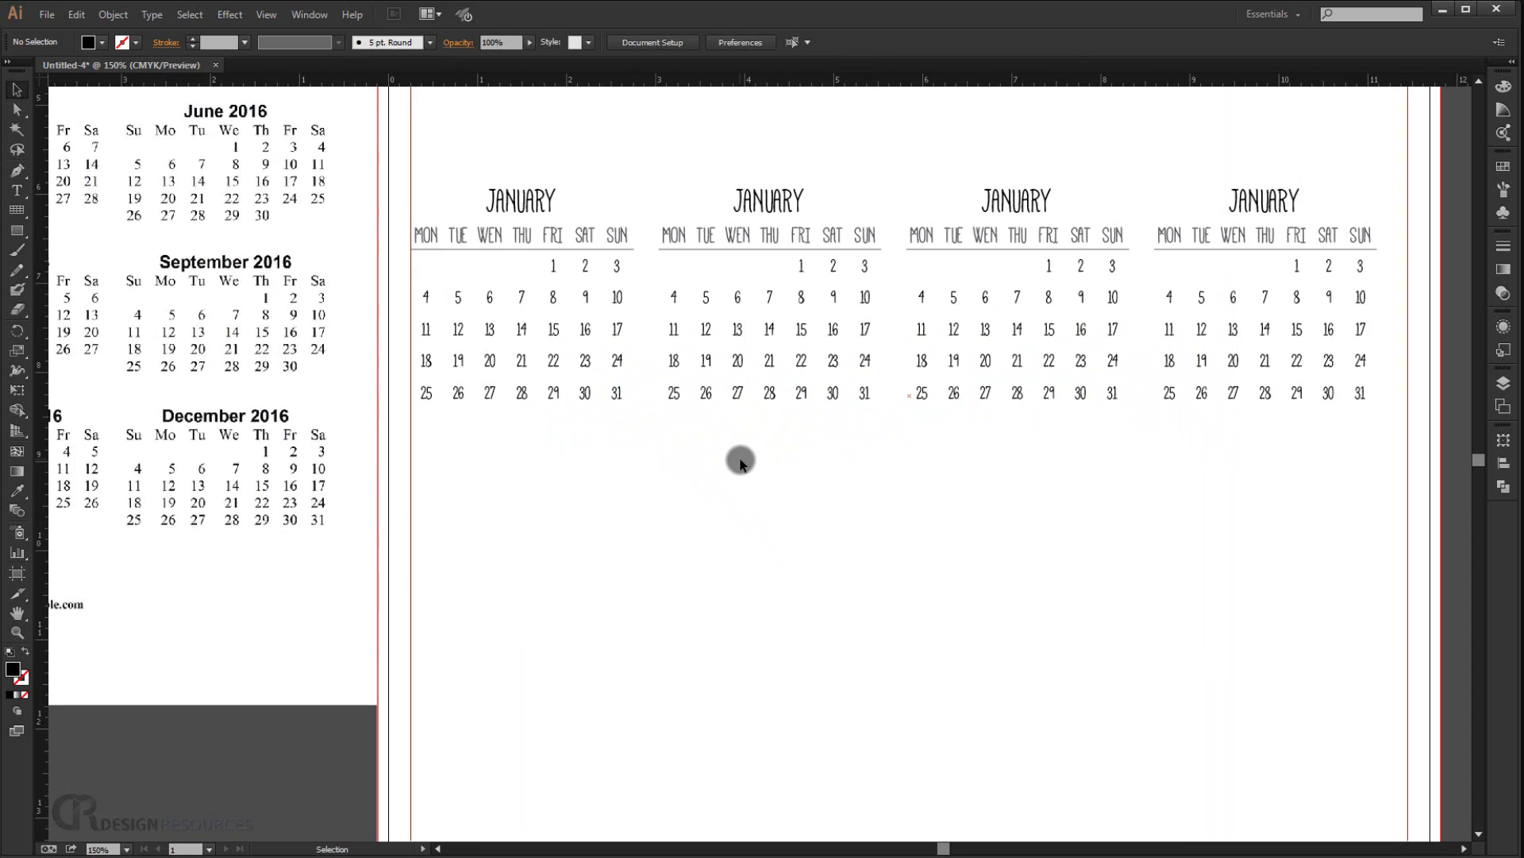
{"action": "scroll", "coordinate": [868, 467], "scroll_direction": "down", "scroll_amount": 1}
{"action": "left_click_drag", "start_coordinate": [1191, 493], "coordinate": [577, 262]}
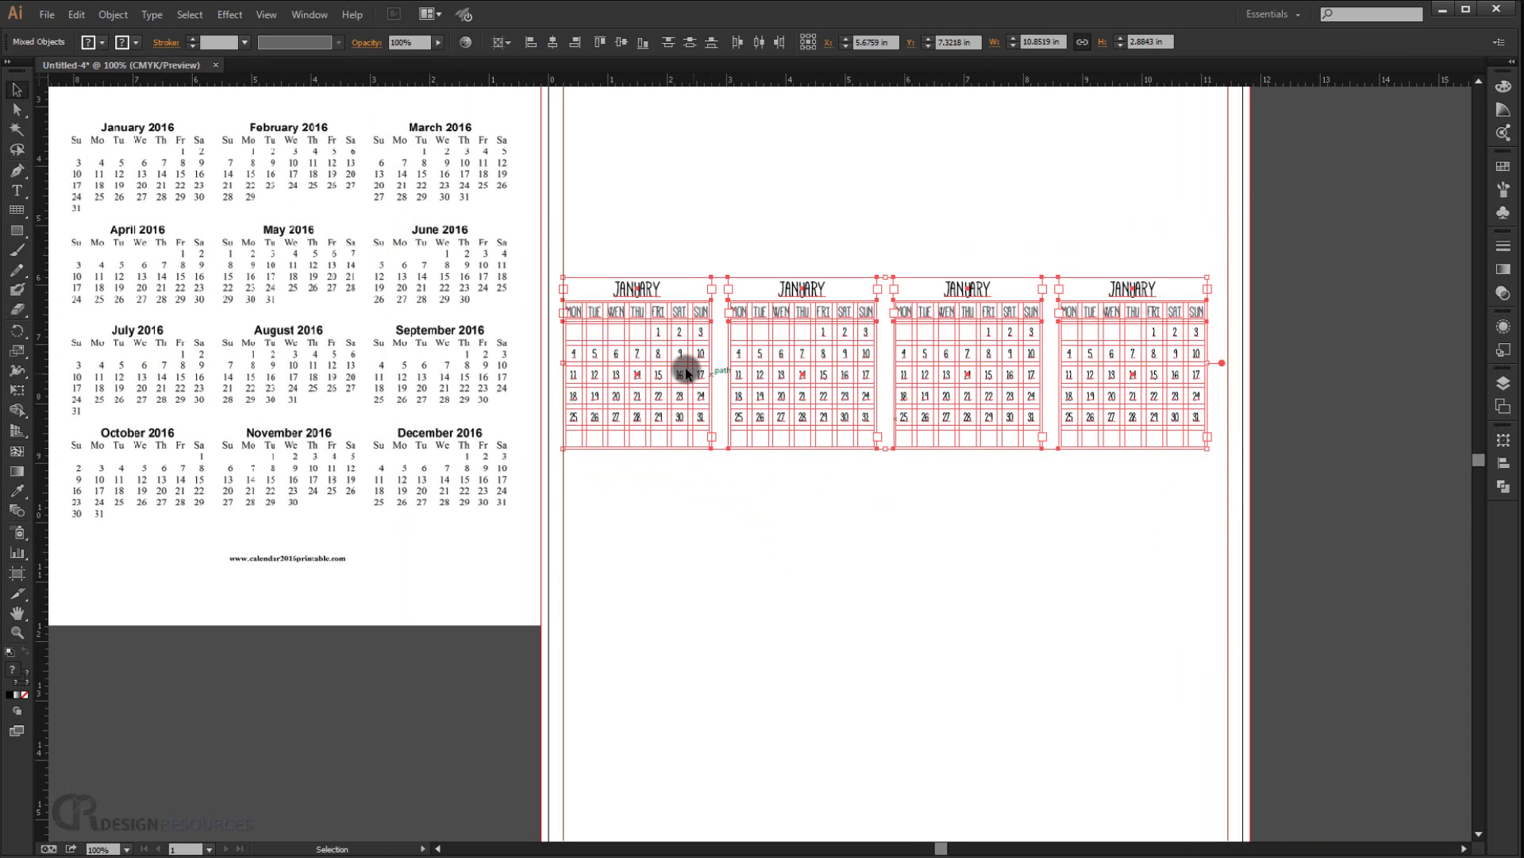
{"action": "scroll", "coordinate": [660, 357], "scroll_direction": "up", "scroll_amount": 1}
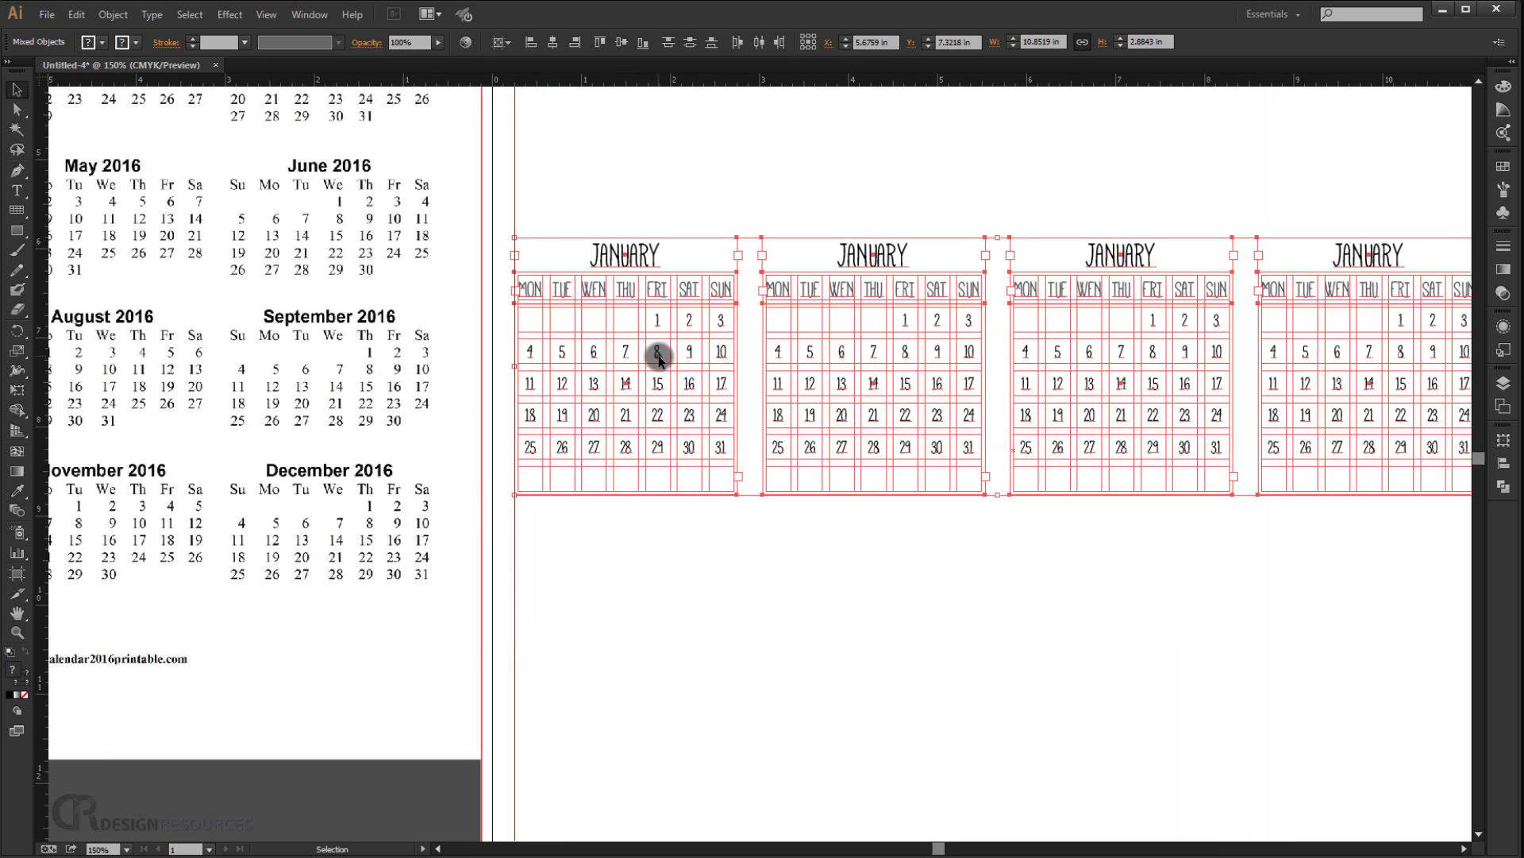
{"action": "left_click_drag", "start_coordinate": [659, 357], "coordinate": [708, 408]}
Scale the row of calendars proportionally from its center to about 11.2 in wide, reaching both side margins, and deselect it
{"action": "scroll", "coordinate": [708, 408], "scroll_direction": "down", "scroll_amount": 1}
{"action": "scroll", "coordinate": [1251, 467], "scroll_direction": "up", "scroll_amount": 1}
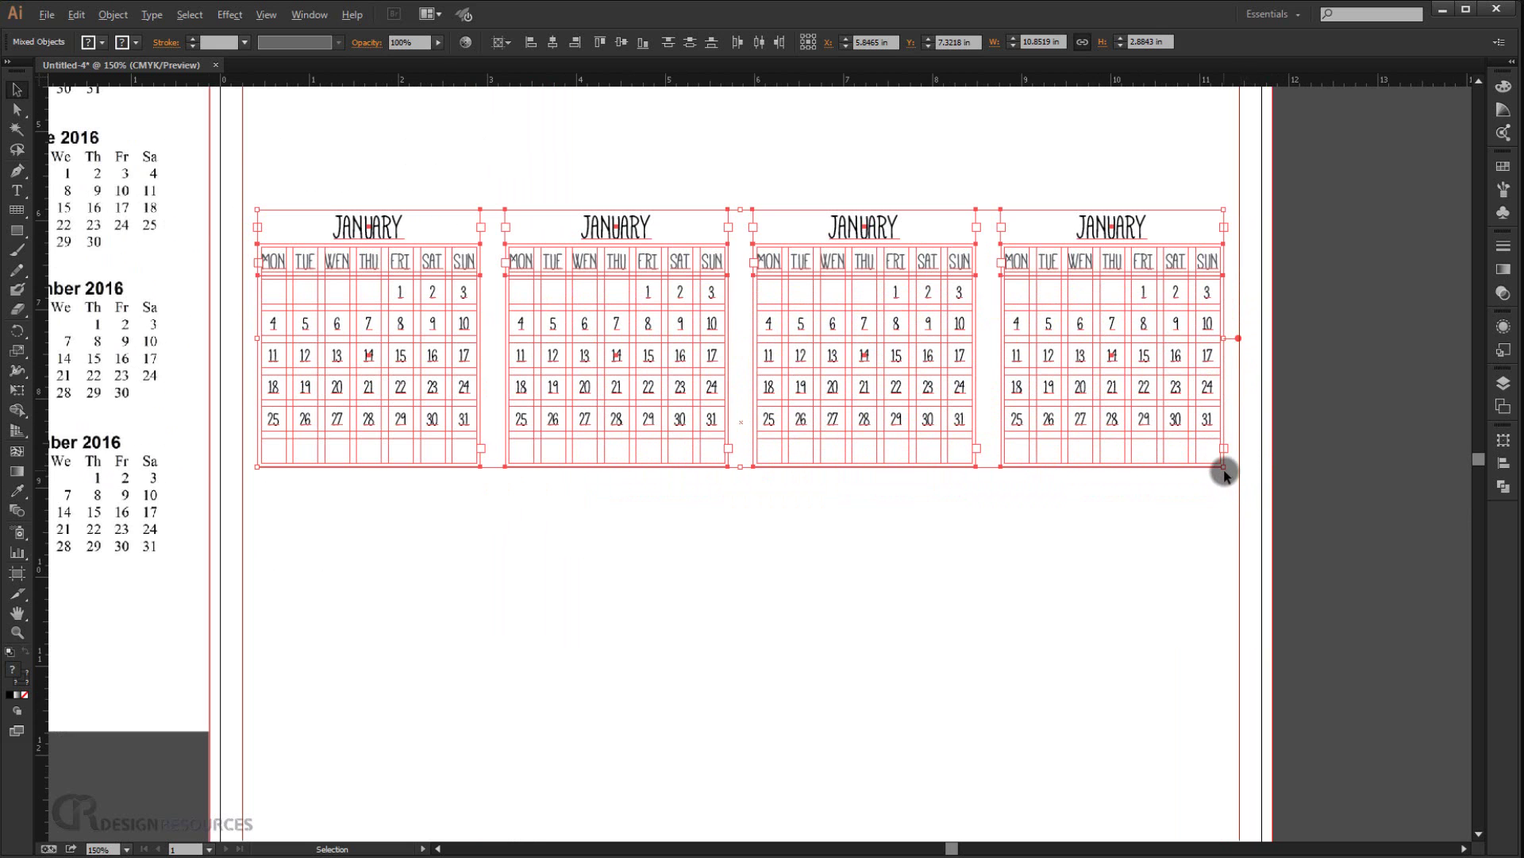
{"action": "scroll", "coordinate": [1225, 474], "scroll_direction": "down", "scroll_amount": 2}
{"action": "scroll", "coordinate": [1225, 474], "scroll_direction": "up", "scroll_amount": 1}
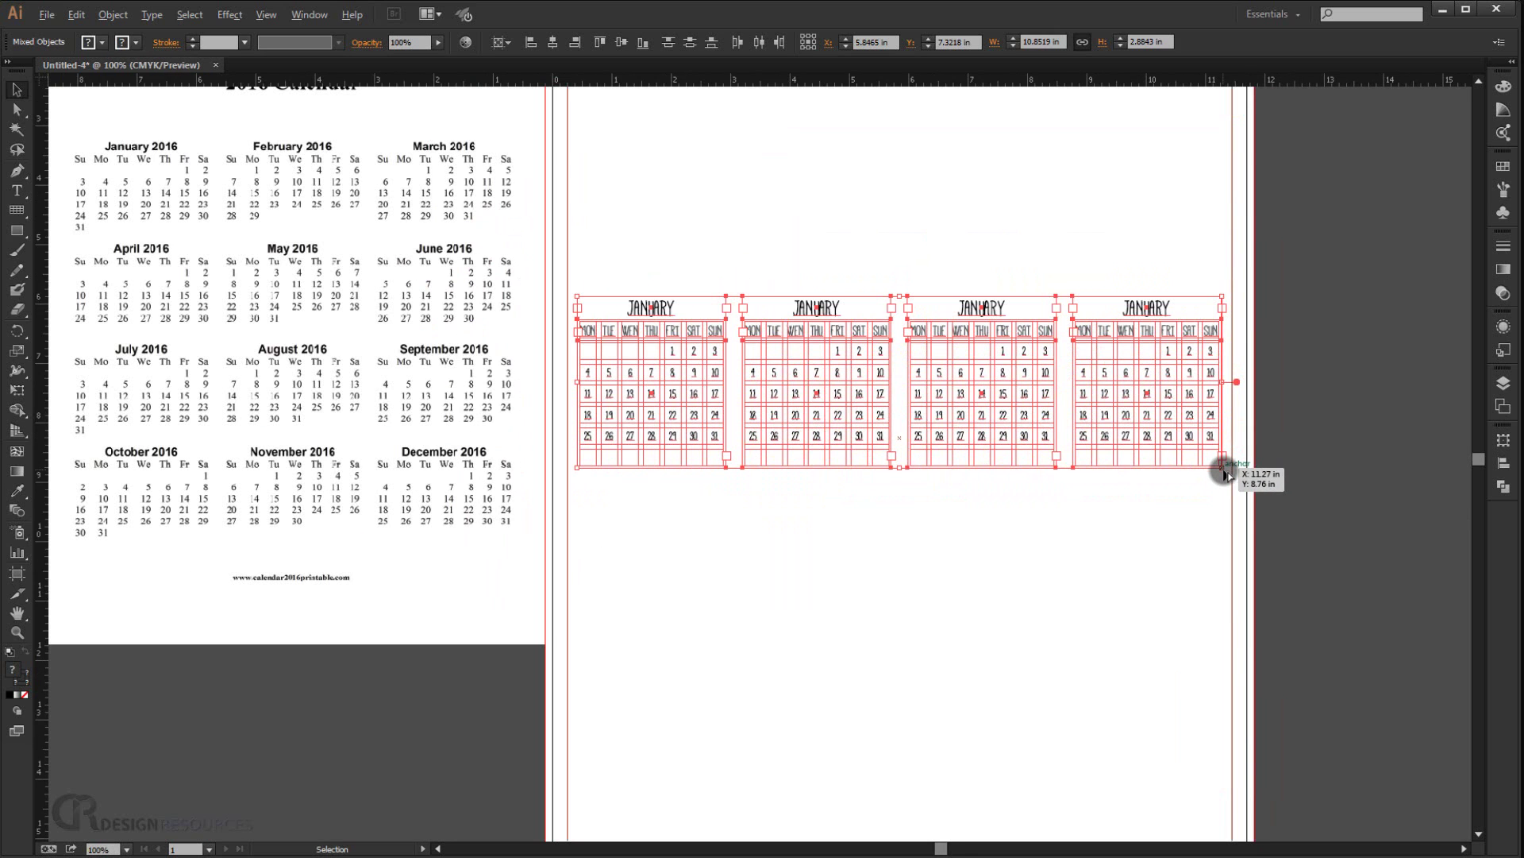
{"action": "left_click_drag", "start_coordinate": [1223, 474], "coordinate": [1229, 480]}
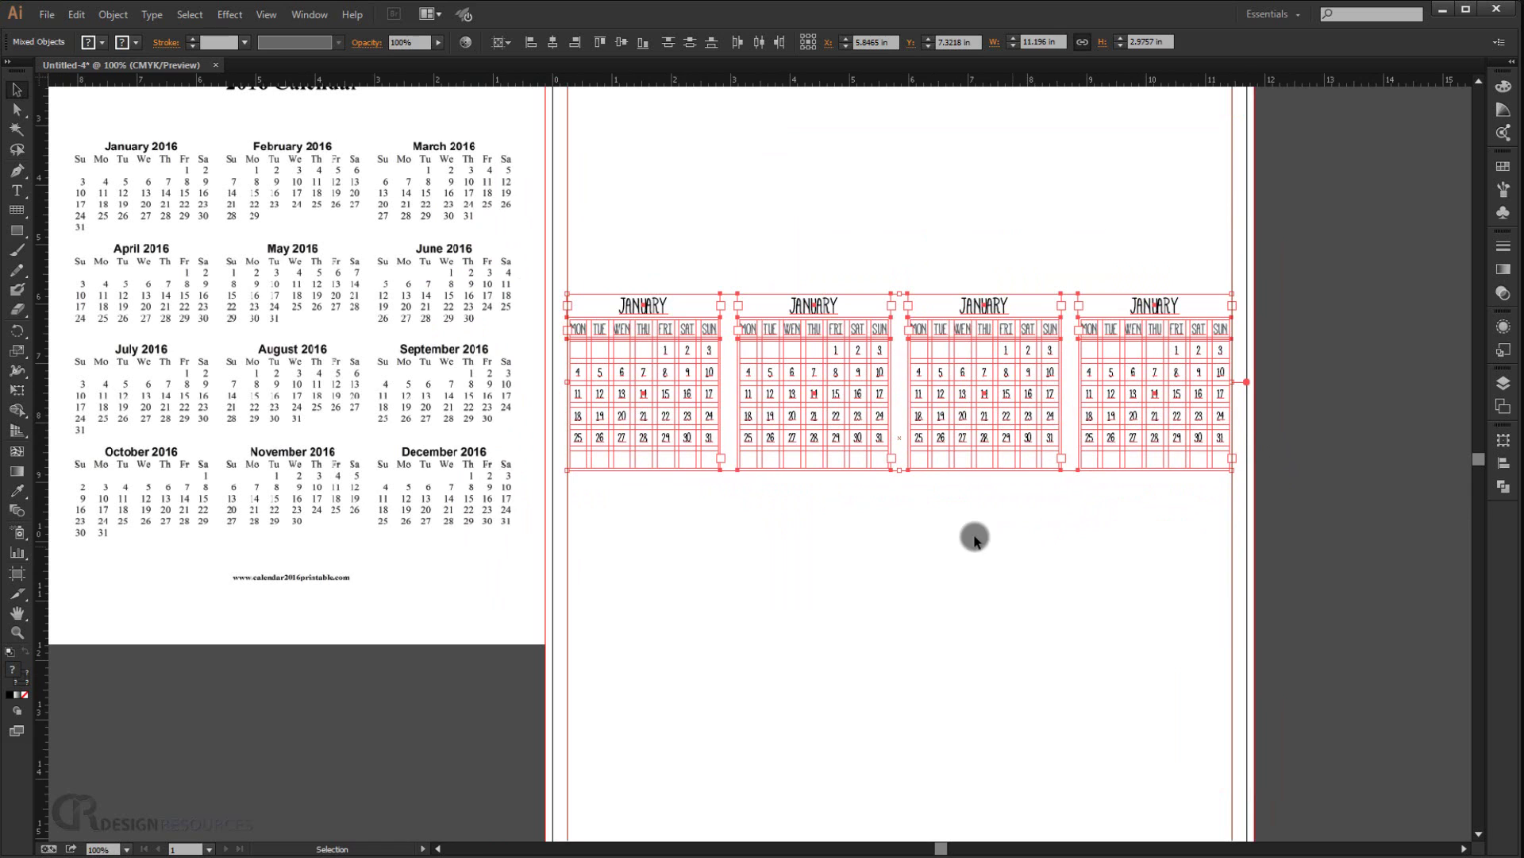
{"action": "left_click", "coordinate": [823, 518]}
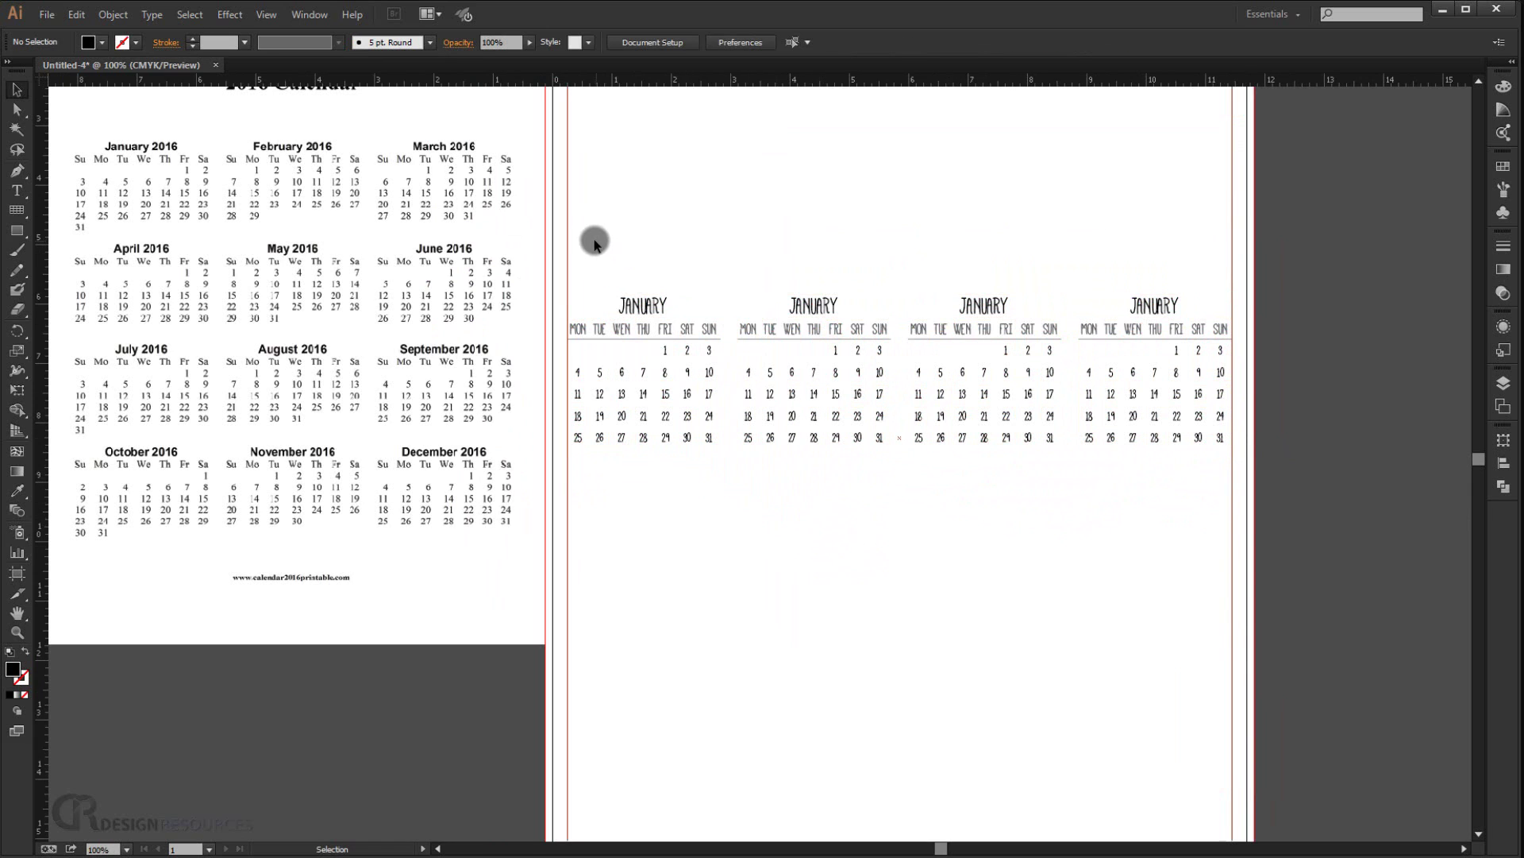
Duplicate the row of four calendars directly below and nudge the copy down to leave a gap of about 0.28 in
{"action": "left_click_drag", "start_coordinate": [629, 267], "coordinate": [1164, 436]}
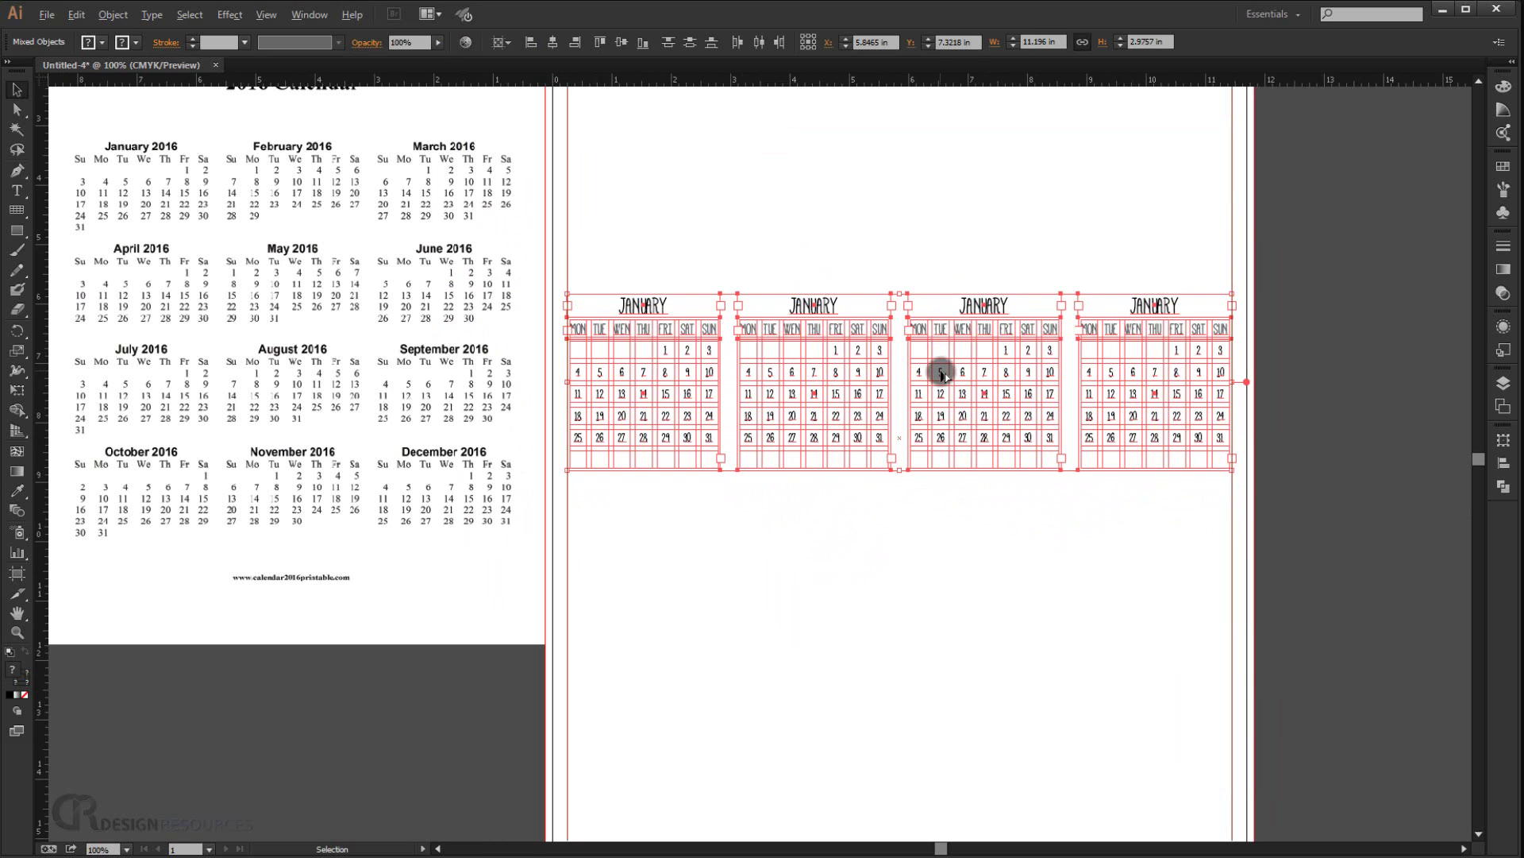
{"action": "left_click_drag", "start_coordinate": [941, 374], "coordinate": [910, 562]}
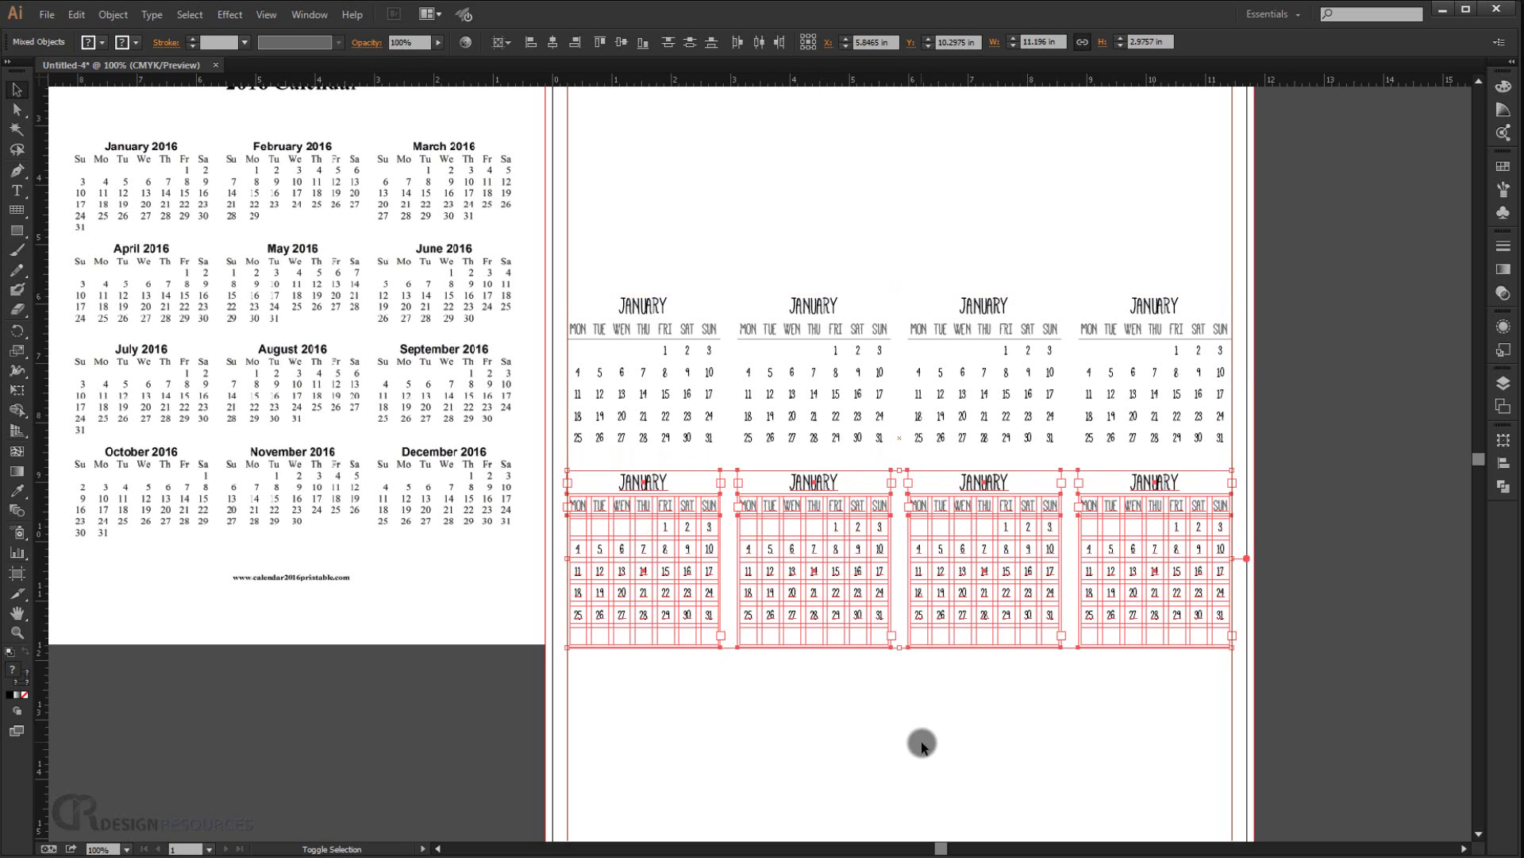
{"action": "key", "text": "shift+Down"}
{"action": "key", "text": "shift+Down"}
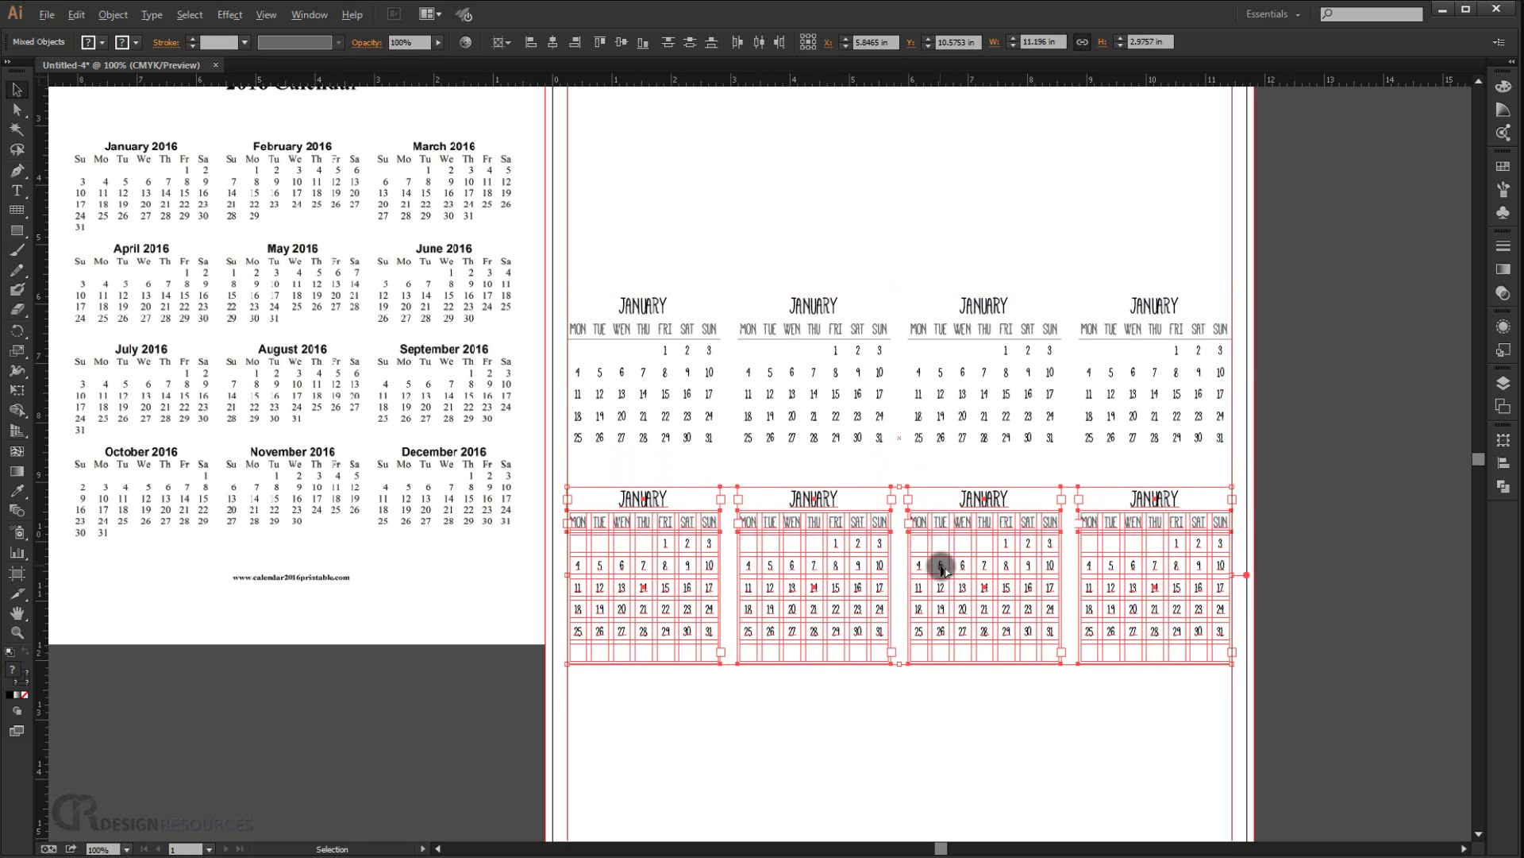
Duplicate the second row of four calendars directly below as a third row, nudged down to leave a gap of about 0.28 in
{"action": "left_click_drag", "start_coordinate": [945, 568], "coordinate": [935, 739]}
{"action": "key", "text": "shift+Down"}
{"action": "key", "text": "shift+Down"}
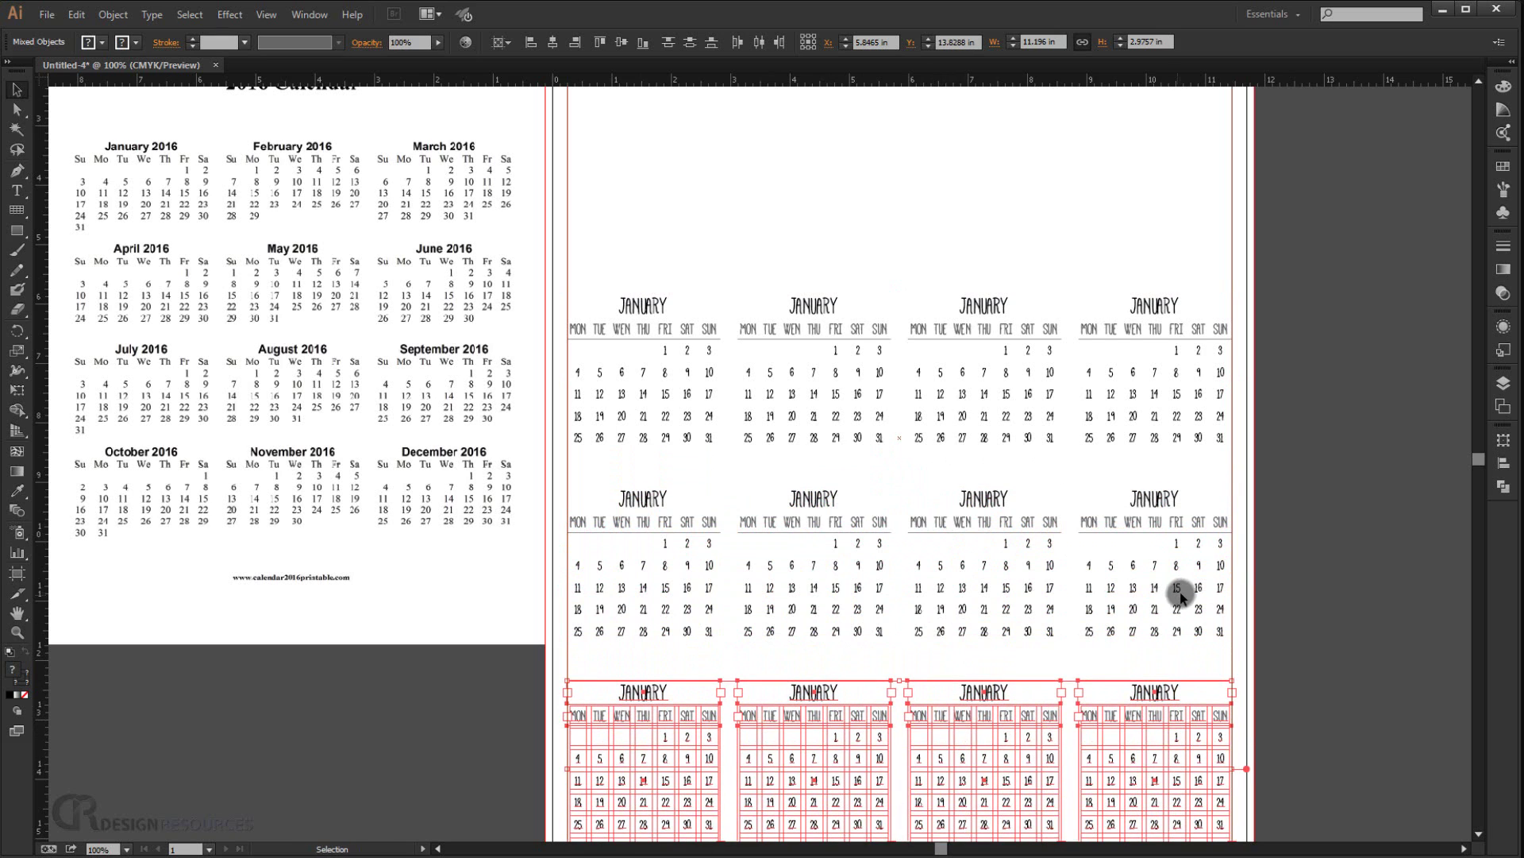
Select all three rows of calendars, move them straight down until they rest on the page's bottom margin line, and deselect them
{"action": "scroll", "coordinate": [921, 475], "scroll_direction": "down", "scroll_amount": 1}
{"action": "left_click_drag", "start_coordinate": [947, 552], "coordinate": [926, 487]}
{"action": "scroll", "coordinate": [926, 487], "scroll_direction": "up", "scroll_amount": 2}
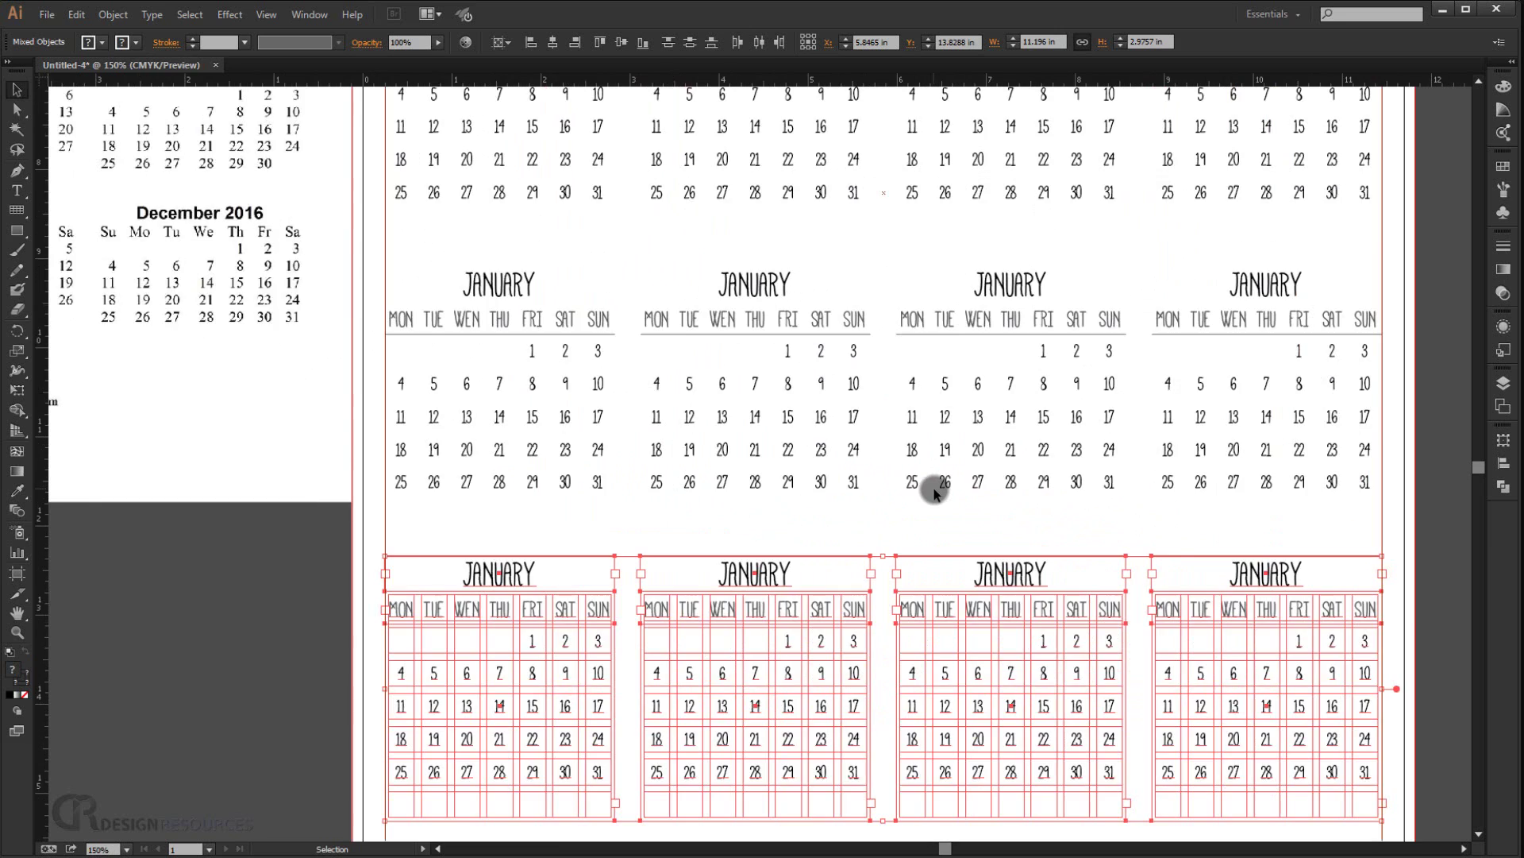
{"action": "scroll", "coordinate": [840, 416], "scroll_direction": "down", "scroll_amount": 2}
{"action": "left_click", "coordinate": [732, 236]}
{"action": "left_click_drag", "start_coordinate": [711, 232], "coordinate": [1087, 616]}
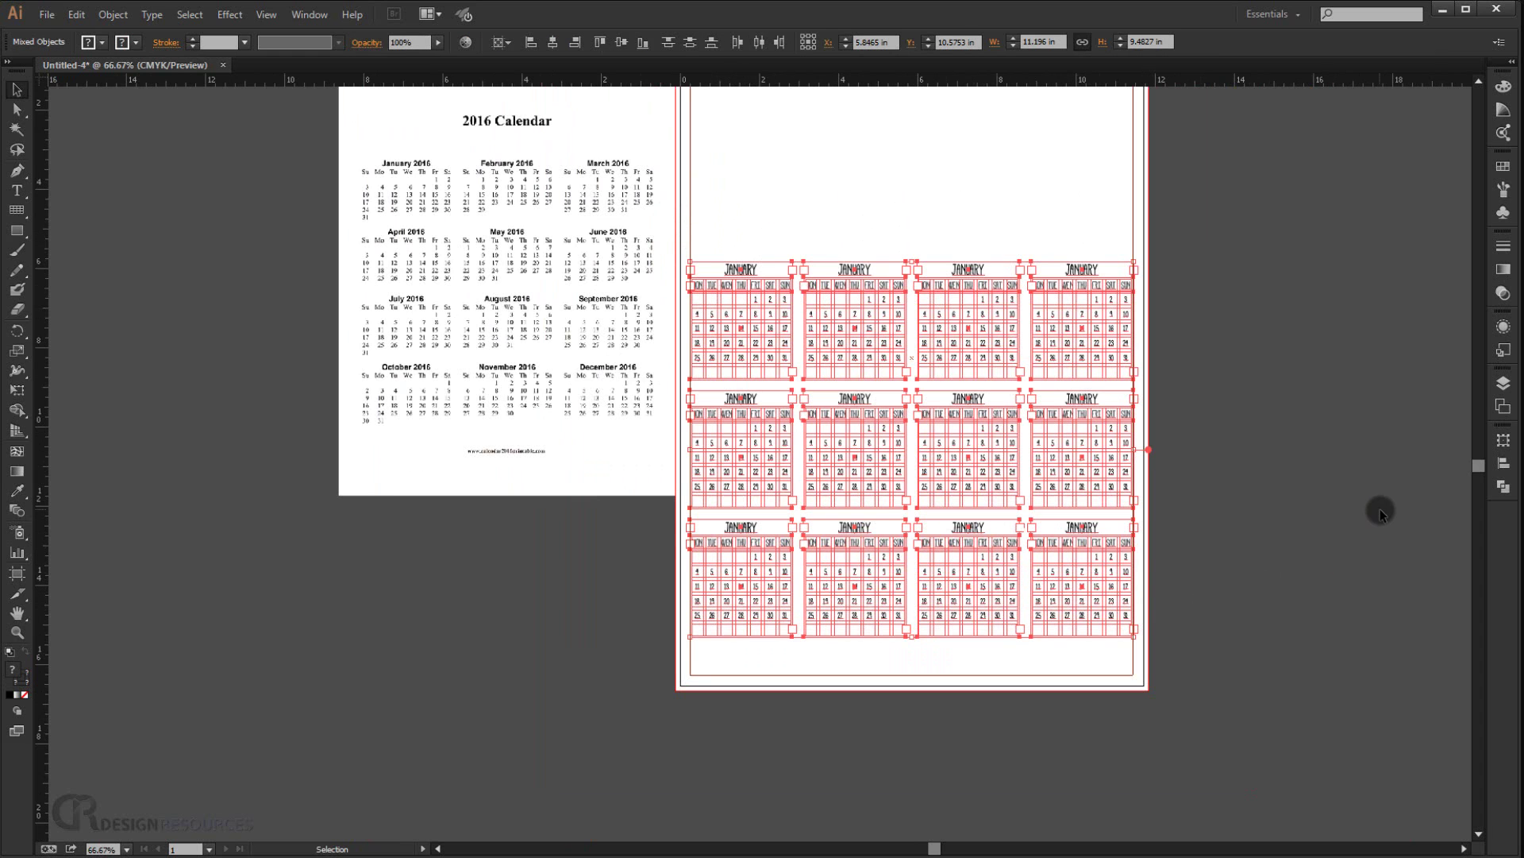
{"action": "scroll", "coordinate": [933, 612], "scroll_direction": "up", "scroll_amount": 2}
{"action": "scroll", "coordinate": [953, 616], "scroll_direction": "down", "scroll_amount": 2}
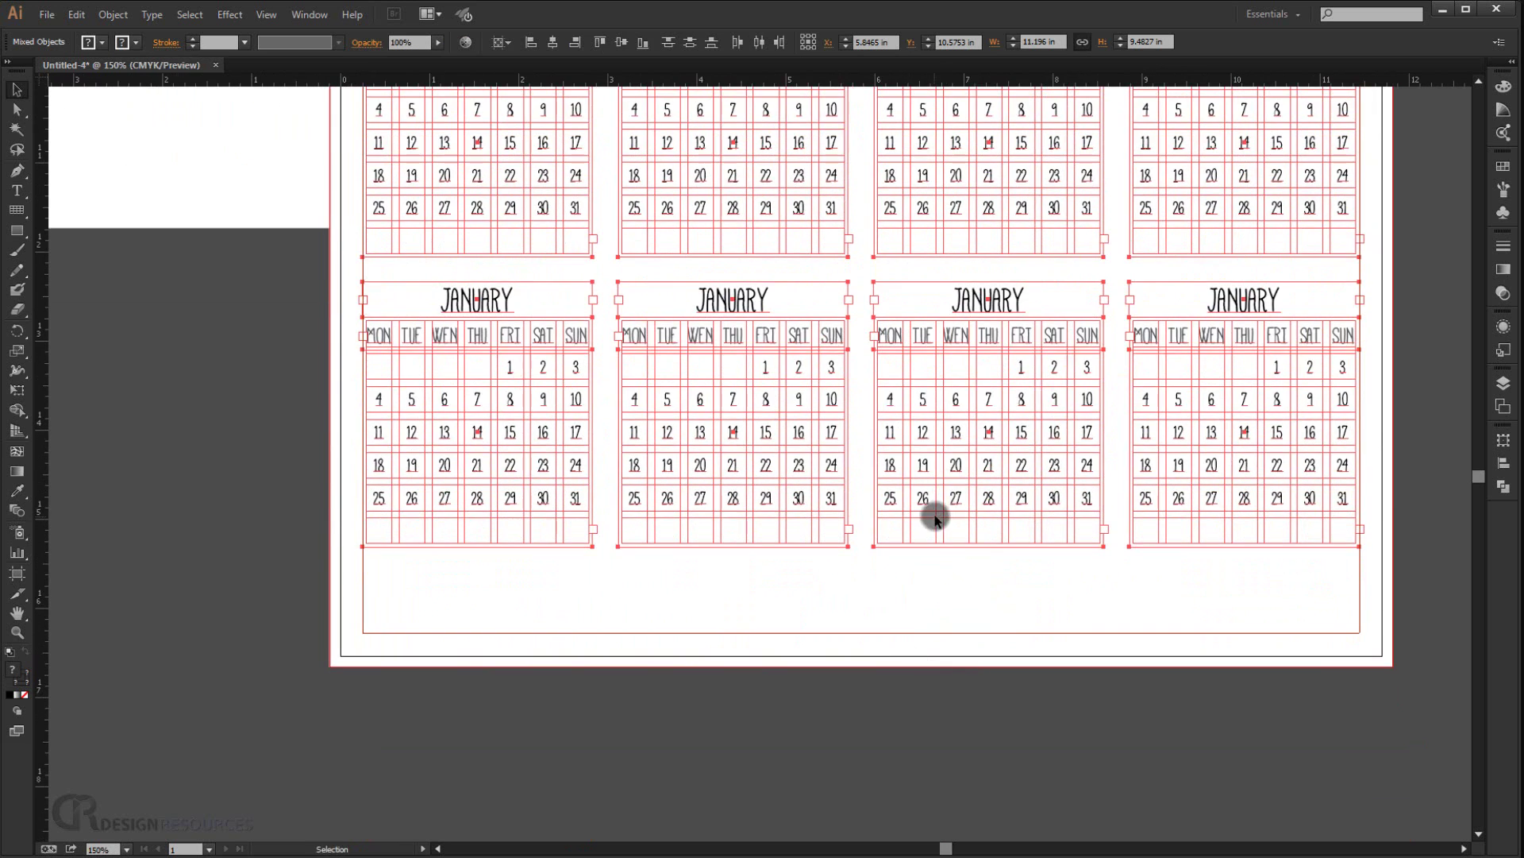
{"action": "left_click_drag", "start_coordinate": [925, 502], "coordinate": [853, 643]}
{"action": "left_click", "coordinate": [488, 669]}
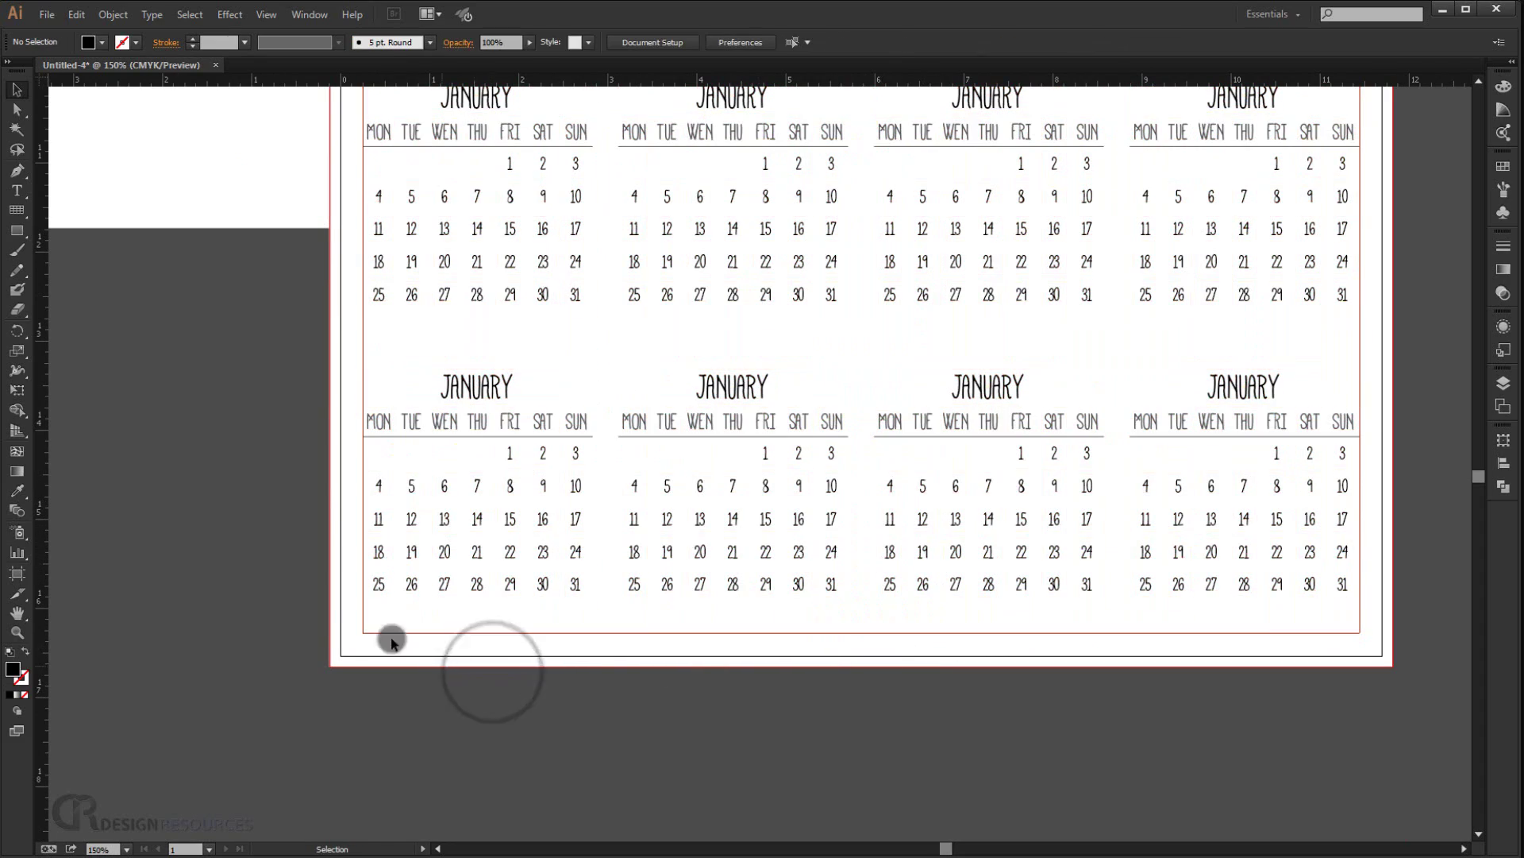
Move the 2016 Calendar reference image down beside the three rows of months, to Y 10.7894 in, and deselect it
{"action": "scroll", "coordinate": [629, 545], "scroll_direction": "up", "scroll_amount": 2}
{"action": "scroll", "coordinate": [646, 435], "scroll_direction": "down", "scroll_amount": 2}
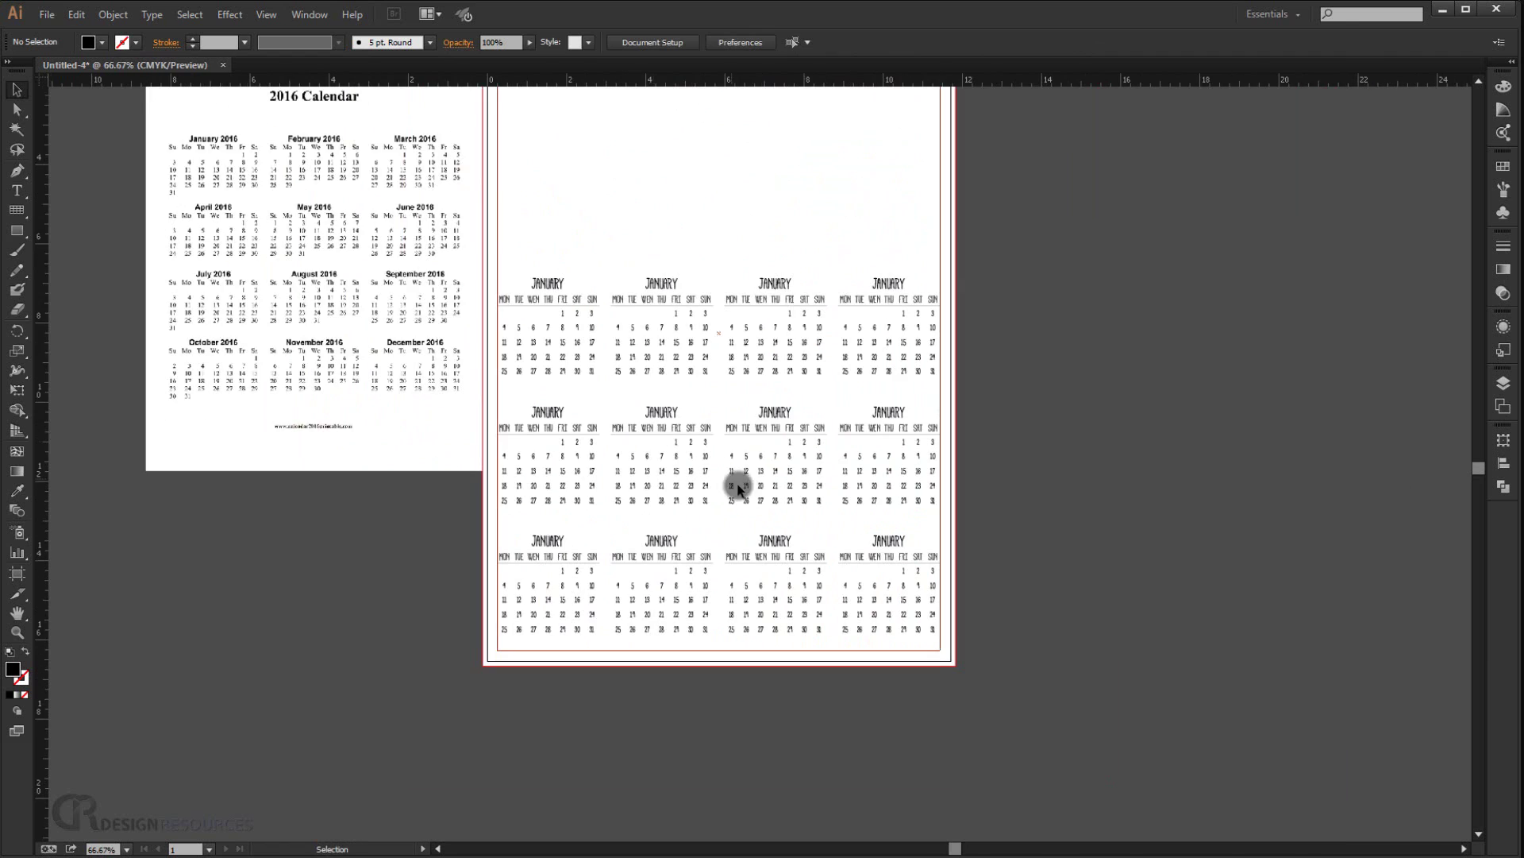
{"action": "left_click_drag", "start_coordinate": [643, 483], "coordinate": [719, 486]}
{"action": "left_click_drag", "start_coordinate": [432, 265], "coordinate": [436, 538]}
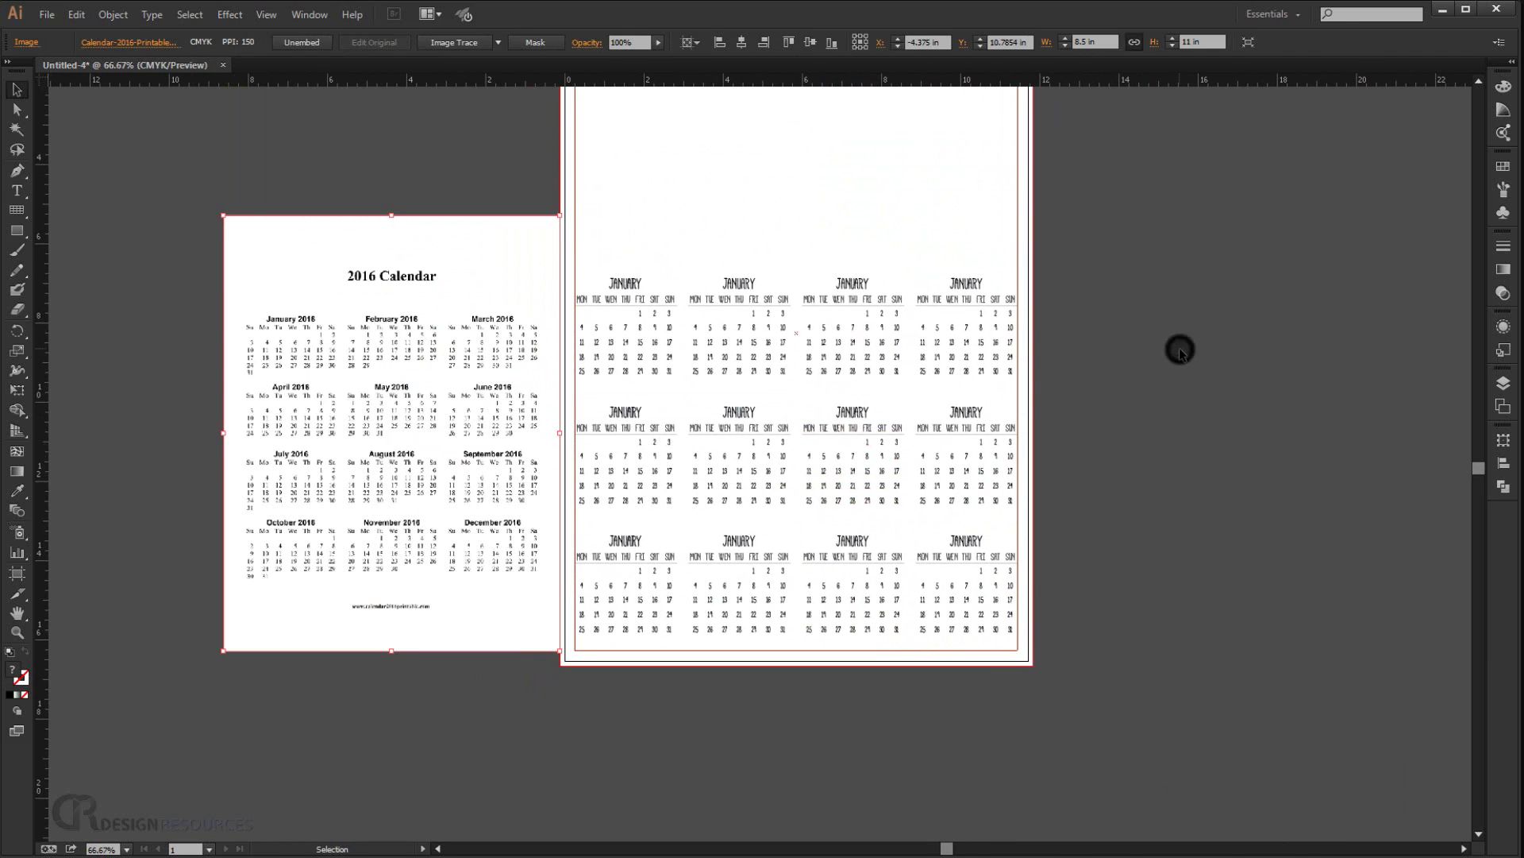
{"action": "left_click", "coordinate": [1180, 350]}
Replace the heading of the second calendar in the first row with FEBRUARY
{"action": "scroll", "coordinate": [792, 432], "scroll_direction": "up", "scroll_amount": 1}
{"action": "left_click_drag", "start_coordinate": [534, 398], "coordinate": [592, 381]}
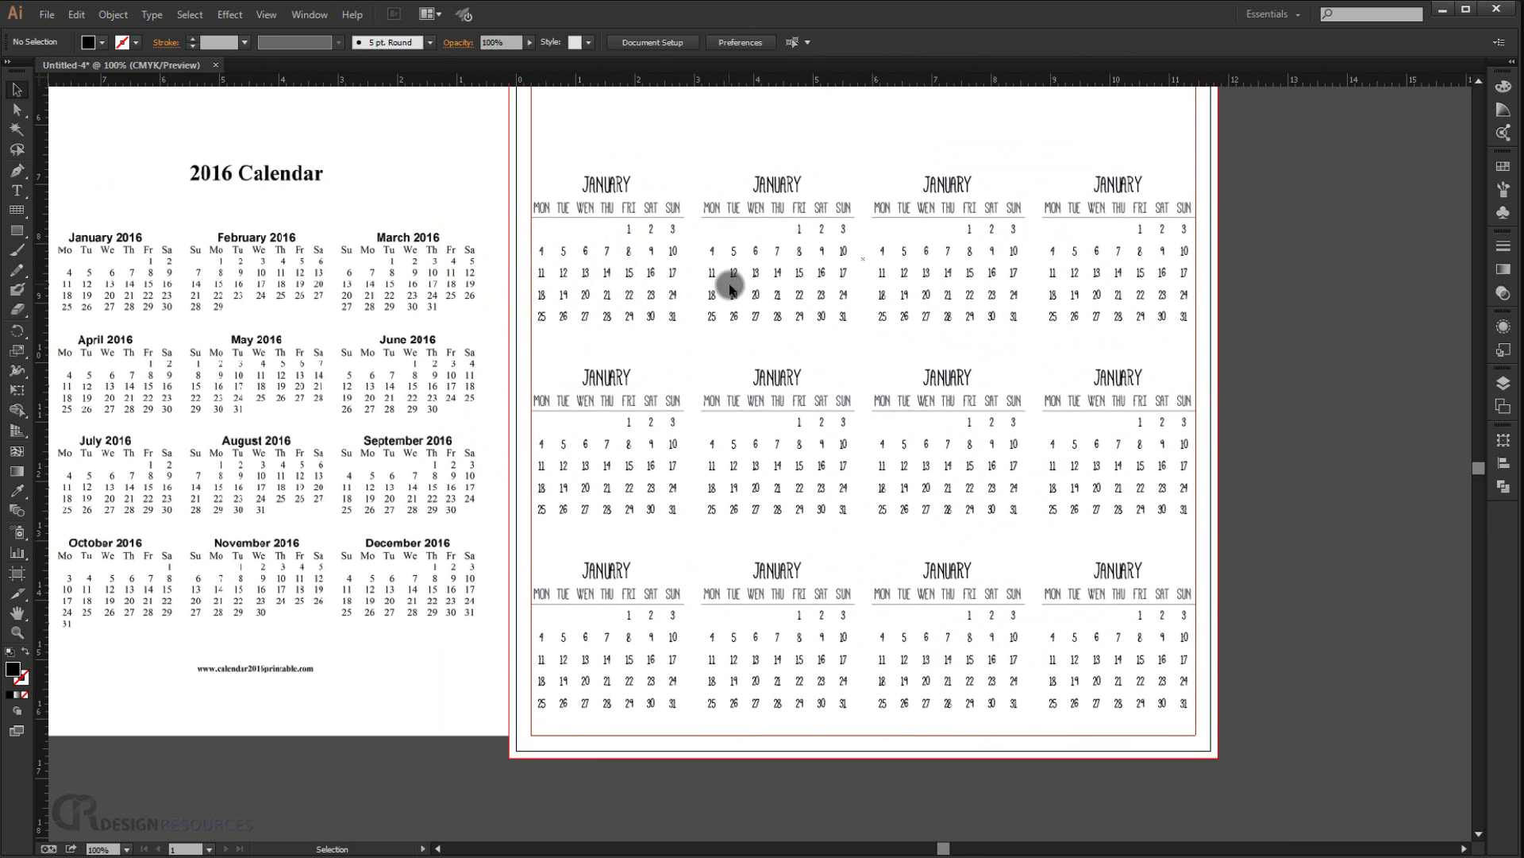
{"action": "key", "text": "space"}
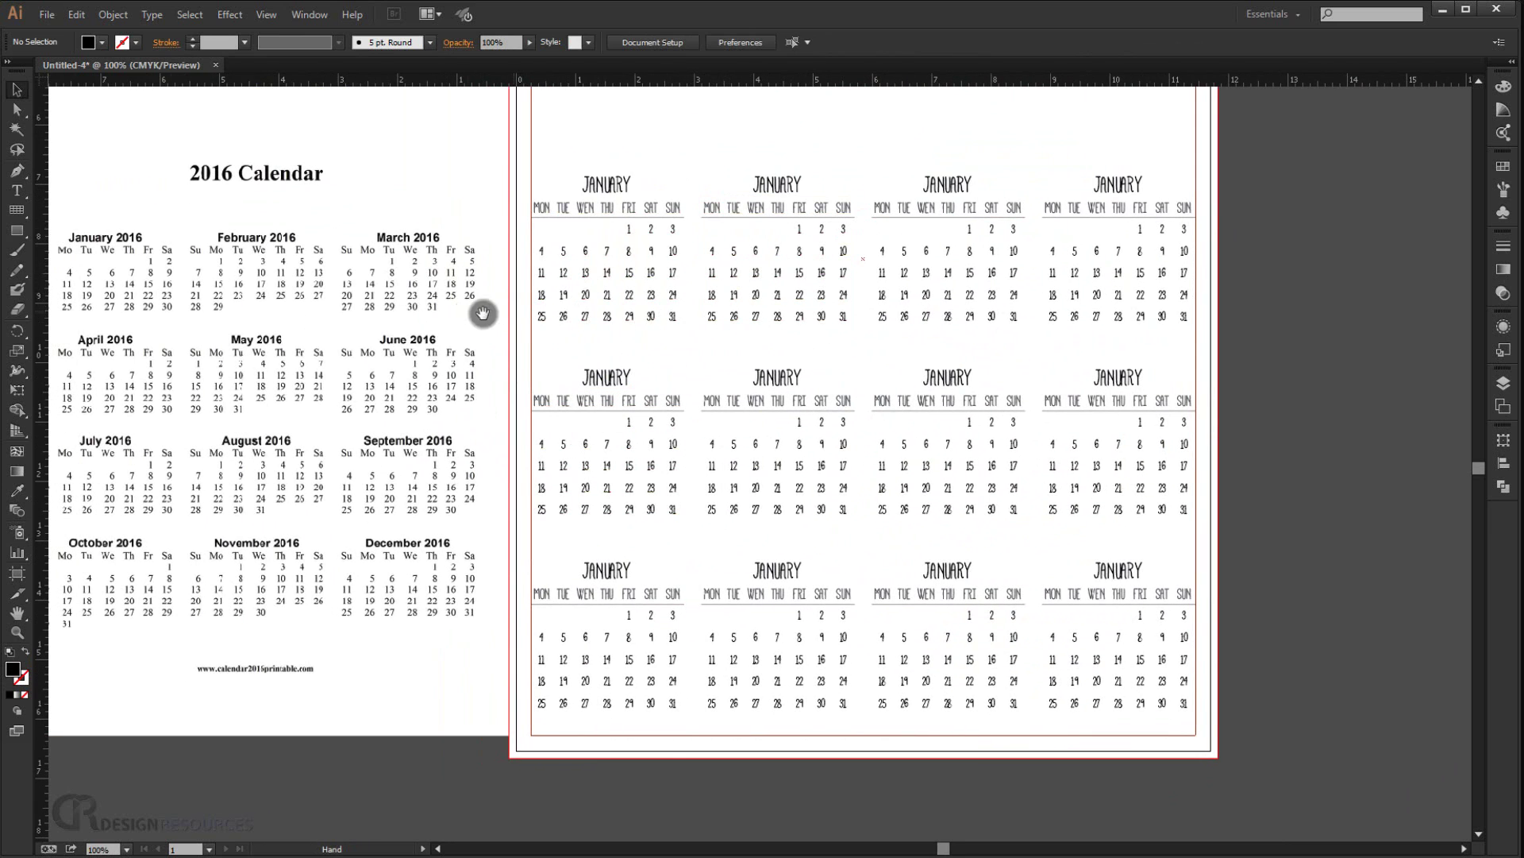
{"action": "left_click_drag", "start_coordinate": [482, 314], "coordinate": [586, 331]}
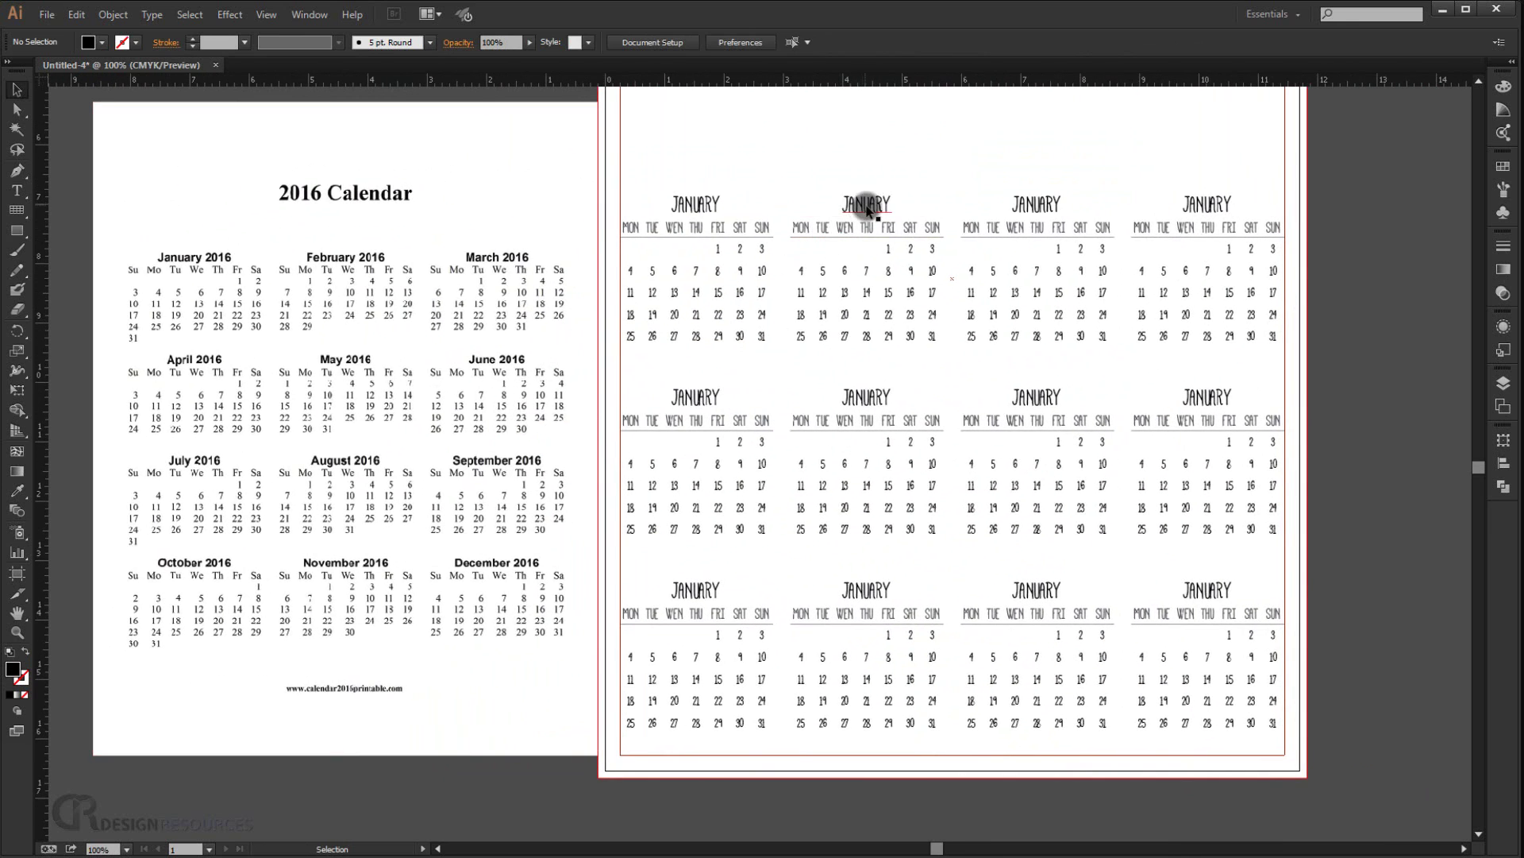
{"action": "double_click", "coordinate": [857, 205]}
{"action": "left_click_drag", "start_coordinate": [893, 204], "coordinate": [824, 204]}
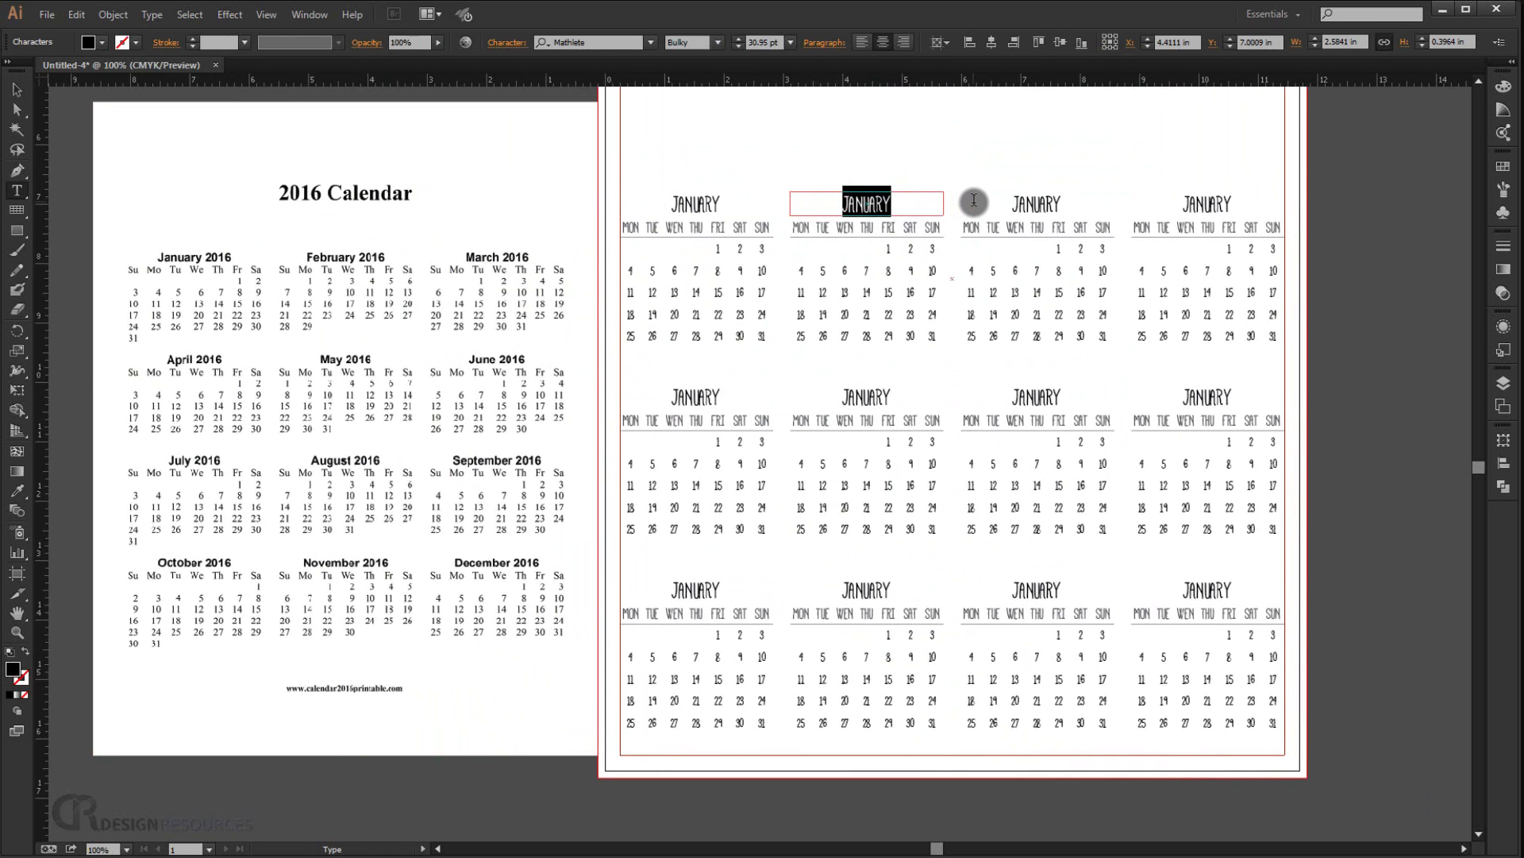
{"action": "type", "text": "FEBR"}
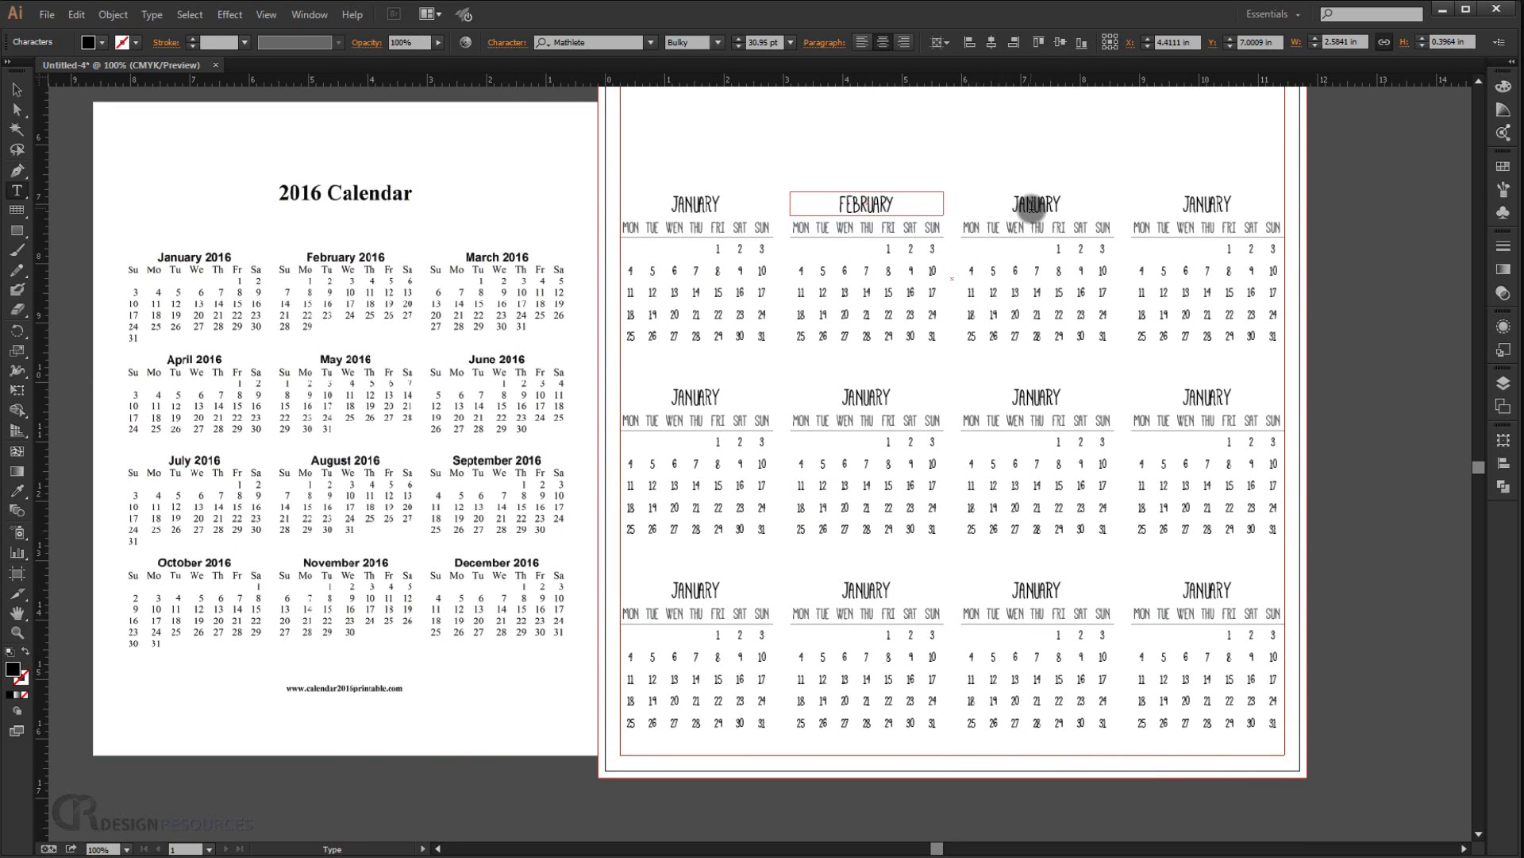
Retitle the remaining calendars in order from MARCH to DECEMBER and deselect the text
{"action": "double_click", "coordinate": [1032, 205]}
{"action": "type", "text": "MARCH"}
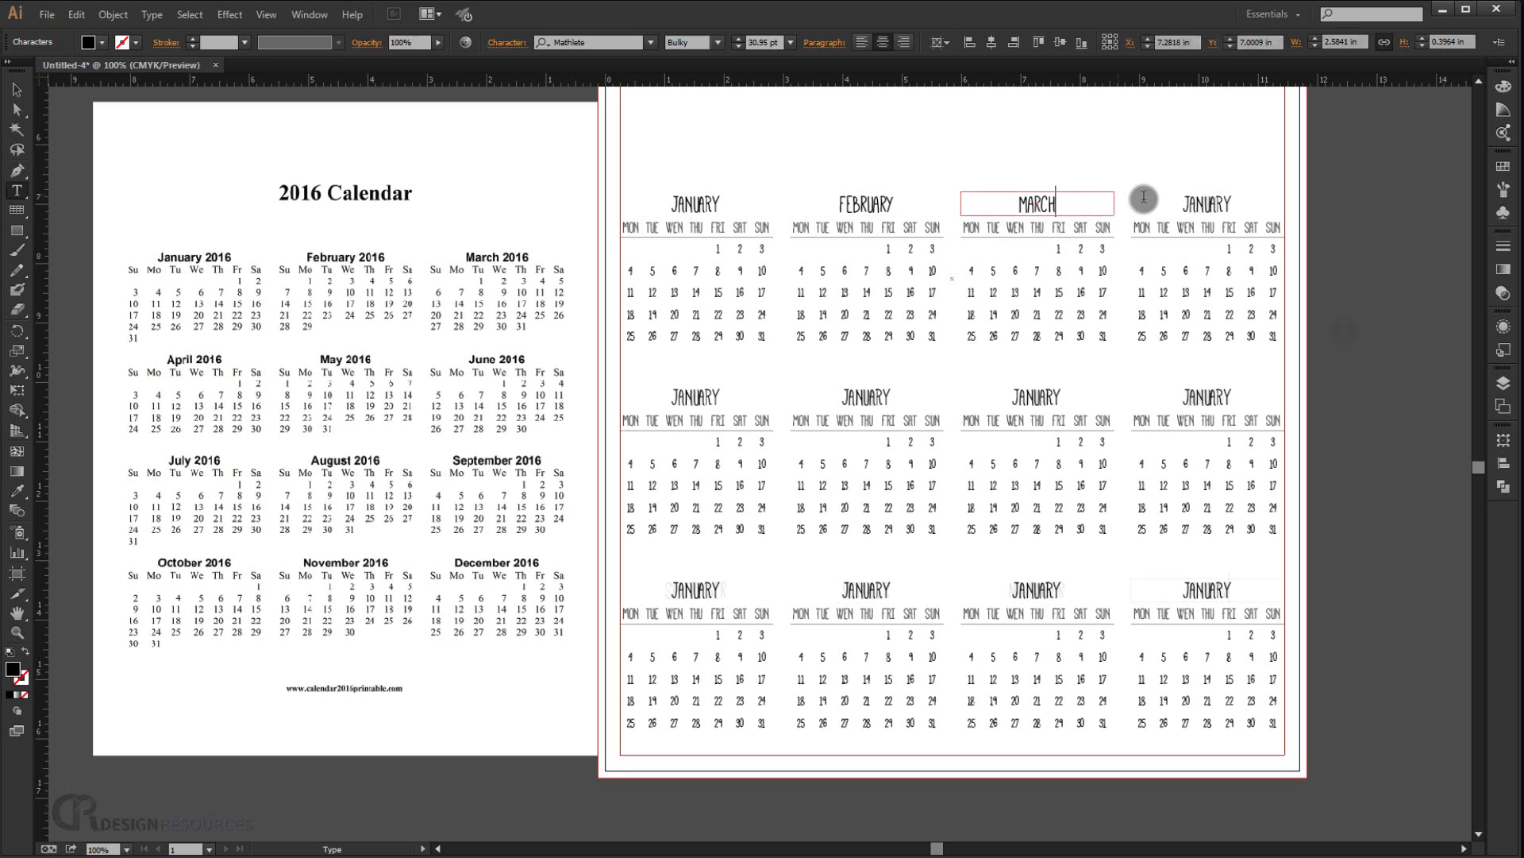
{"action": "double_click", "coordinate": [1206, 204]}
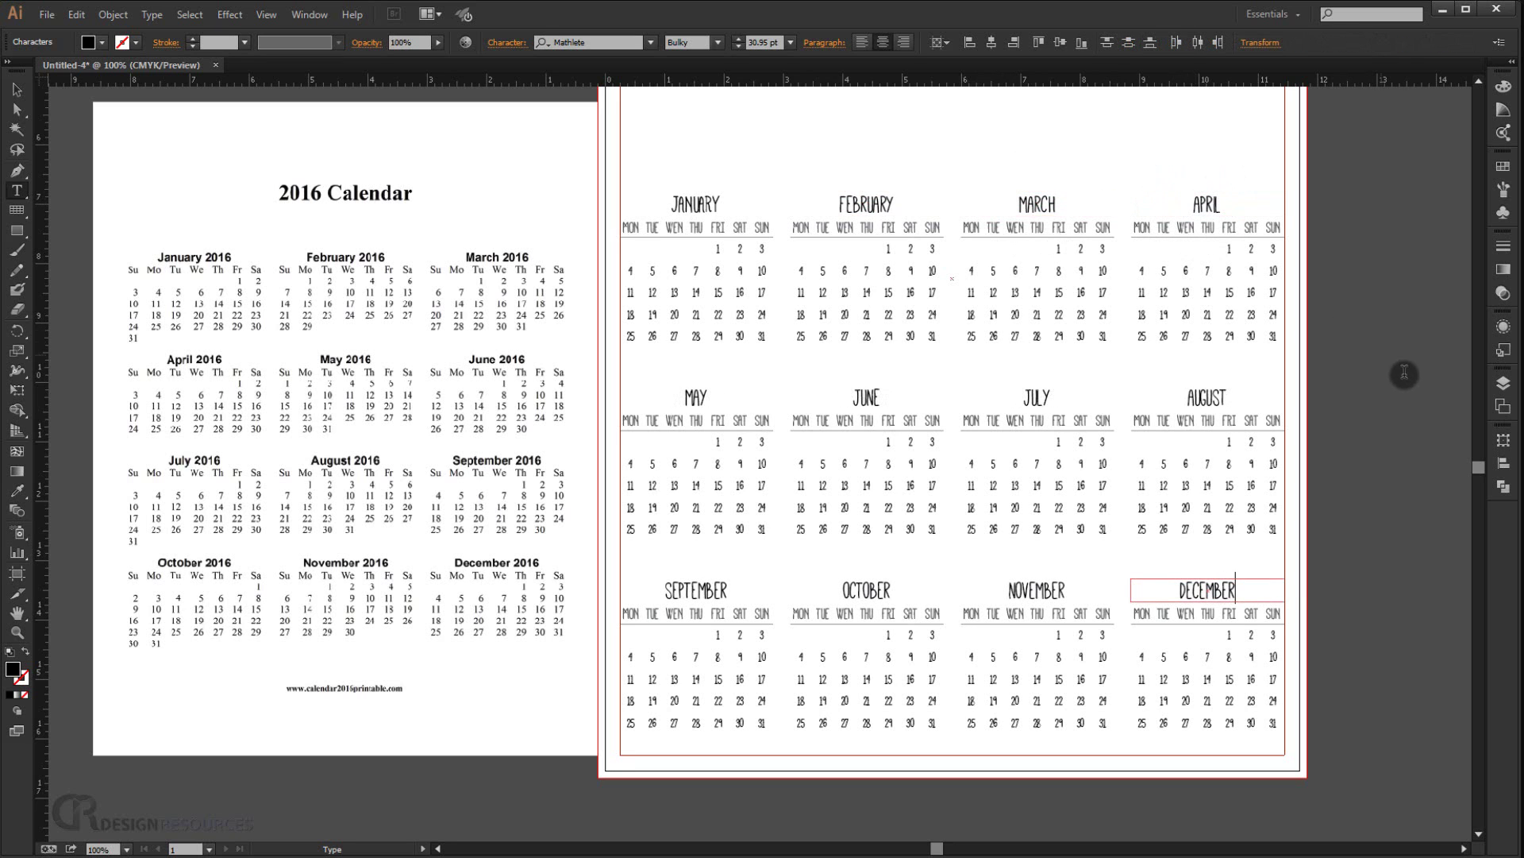
{"action": "left_click", "coordinate": [1404, 374], "text": "ctrl"}
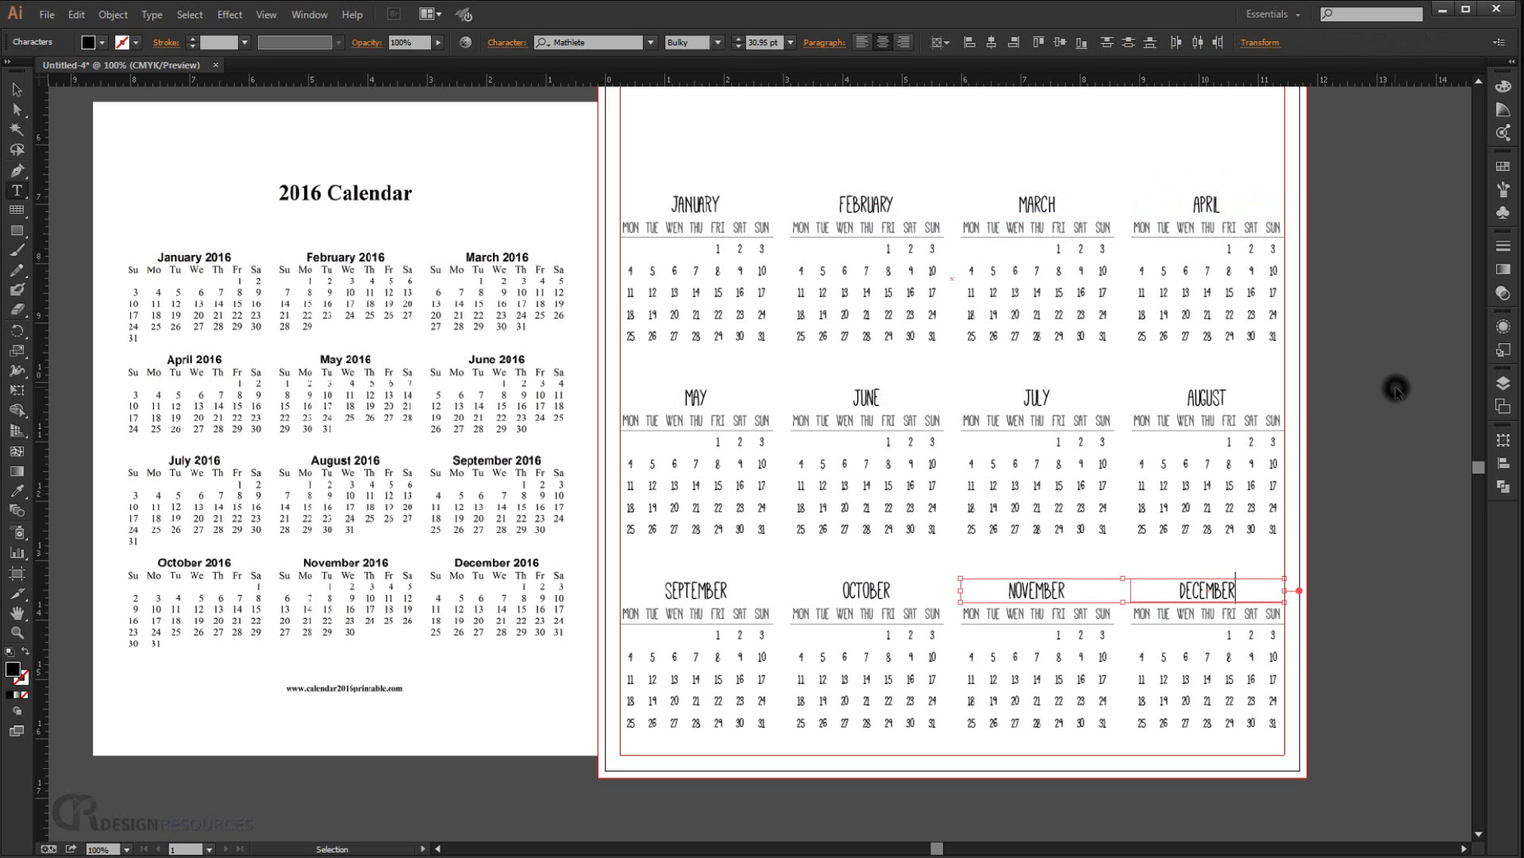
Shift the February dates back so that the 1st falls on Monday, and delete the 30 and 31
{"action": "left_click_drag", "start_coordinate": [1024, 379], "coordinate": [999, 413]}
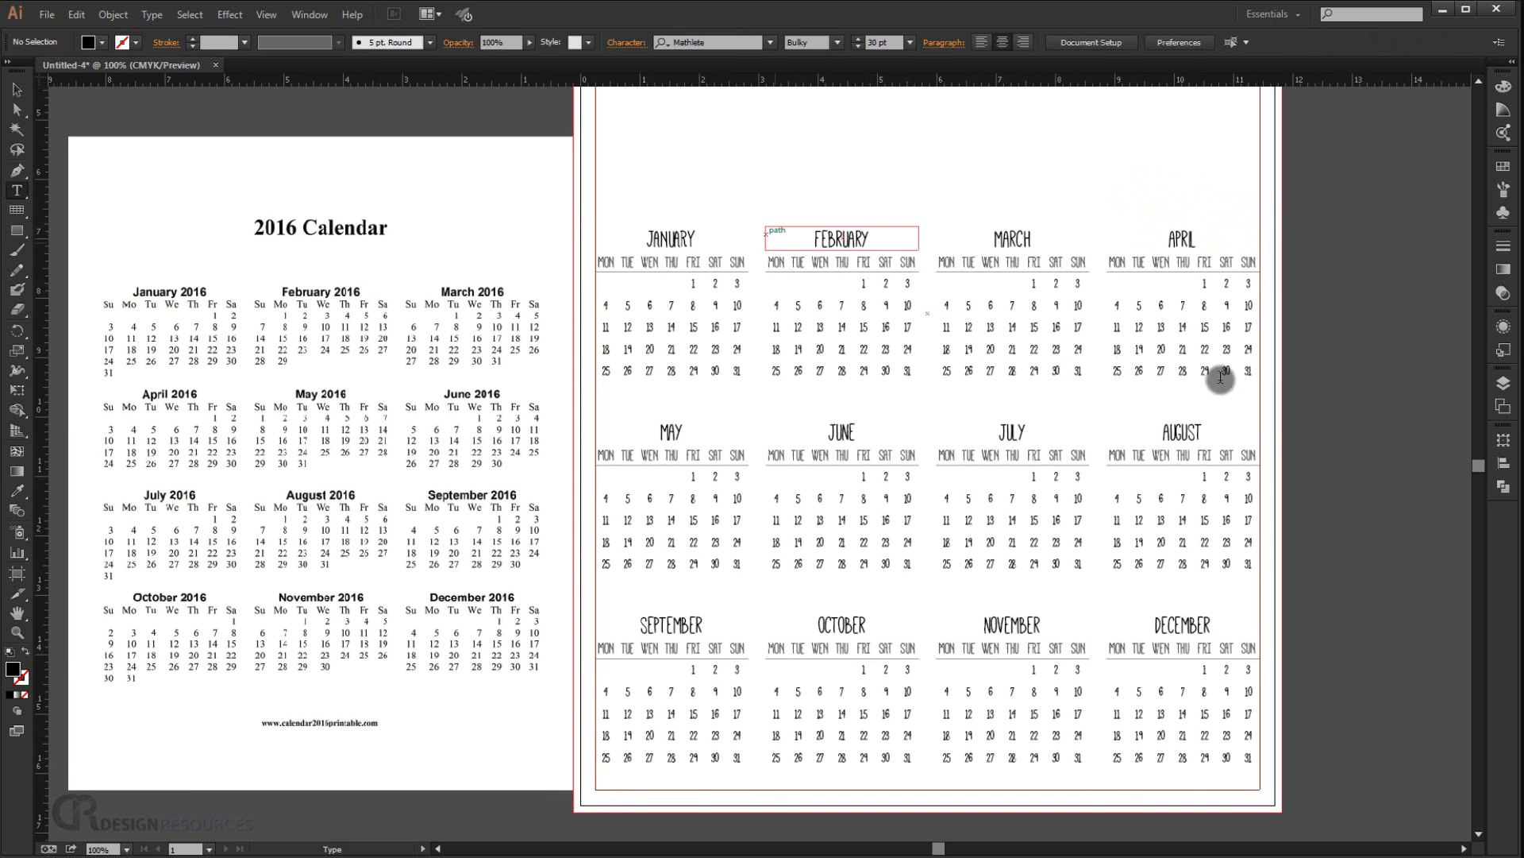
{"action": "left_click", "coordinate": [737, 309]}
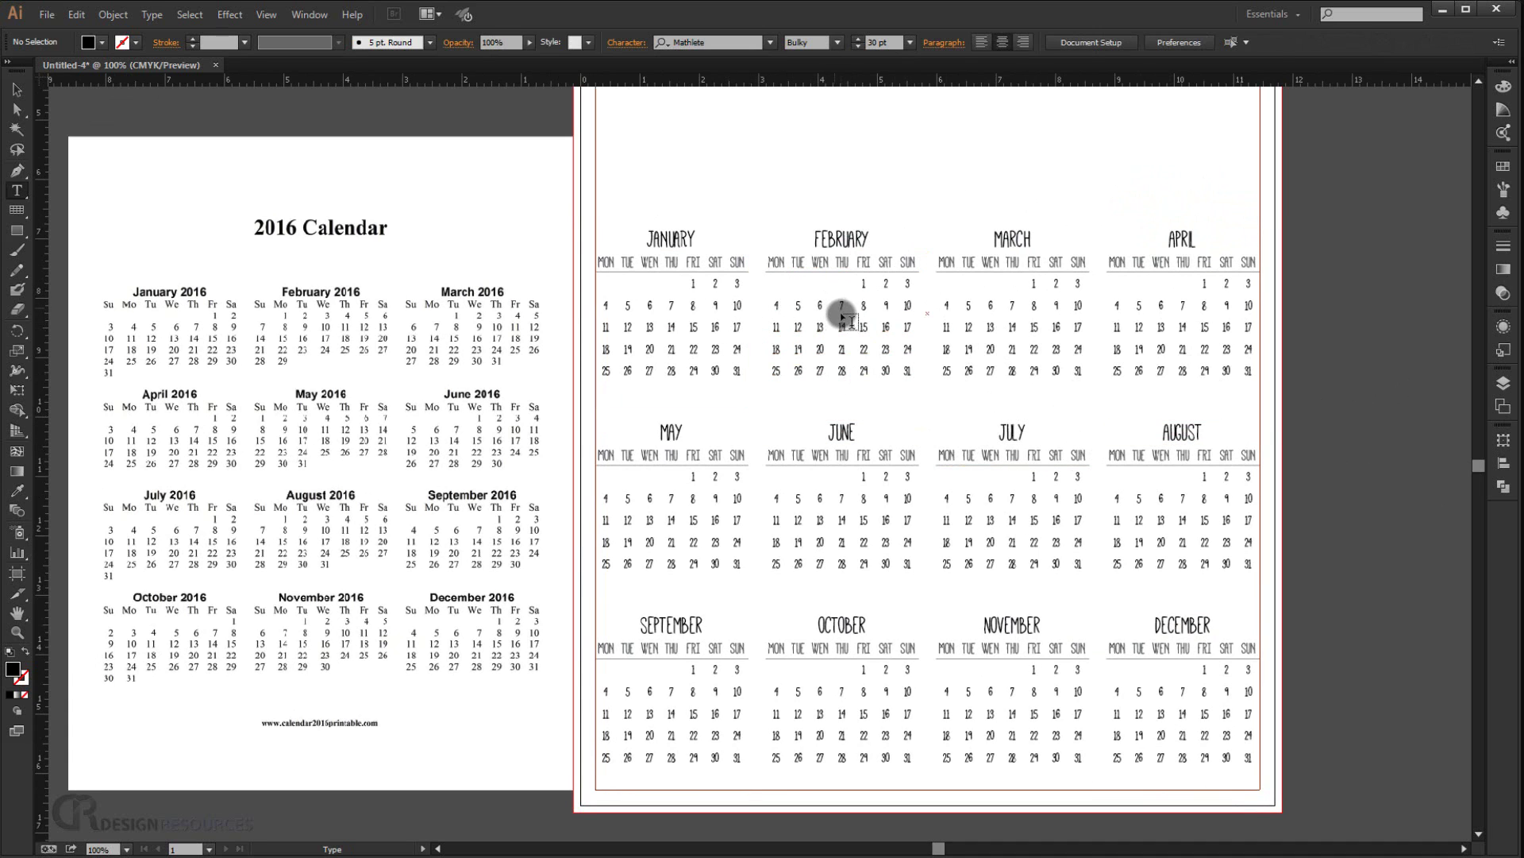
{"action": "left_click", "coordinate": [17, 90]}
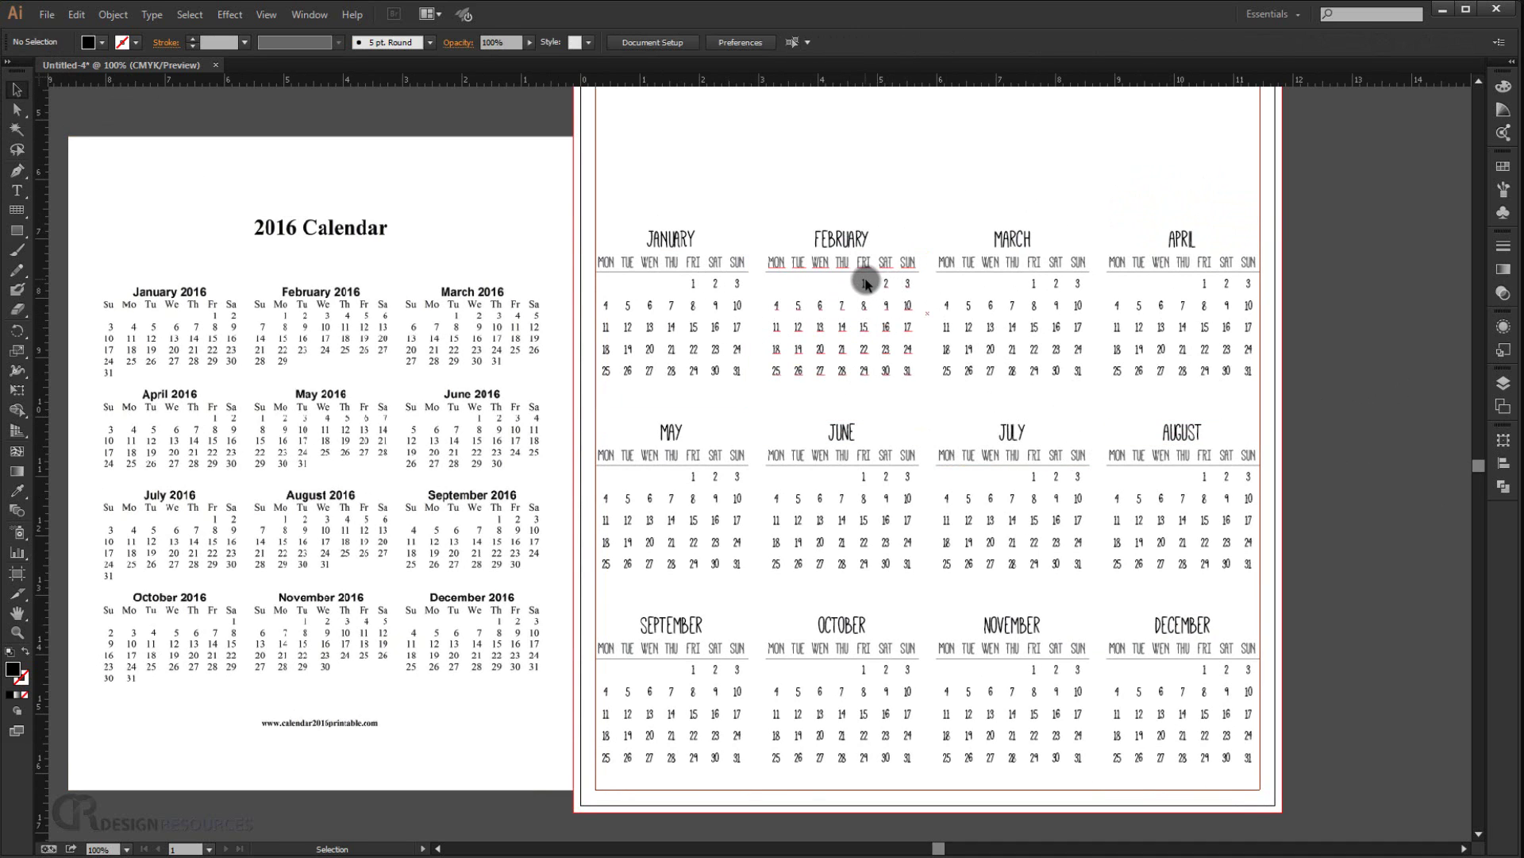
{"action": "key", "text": "ctrl+equal"}
{"action": "left_click_drag", "start_coordinate": [725, 341], "coordinate": [1040, 308]}
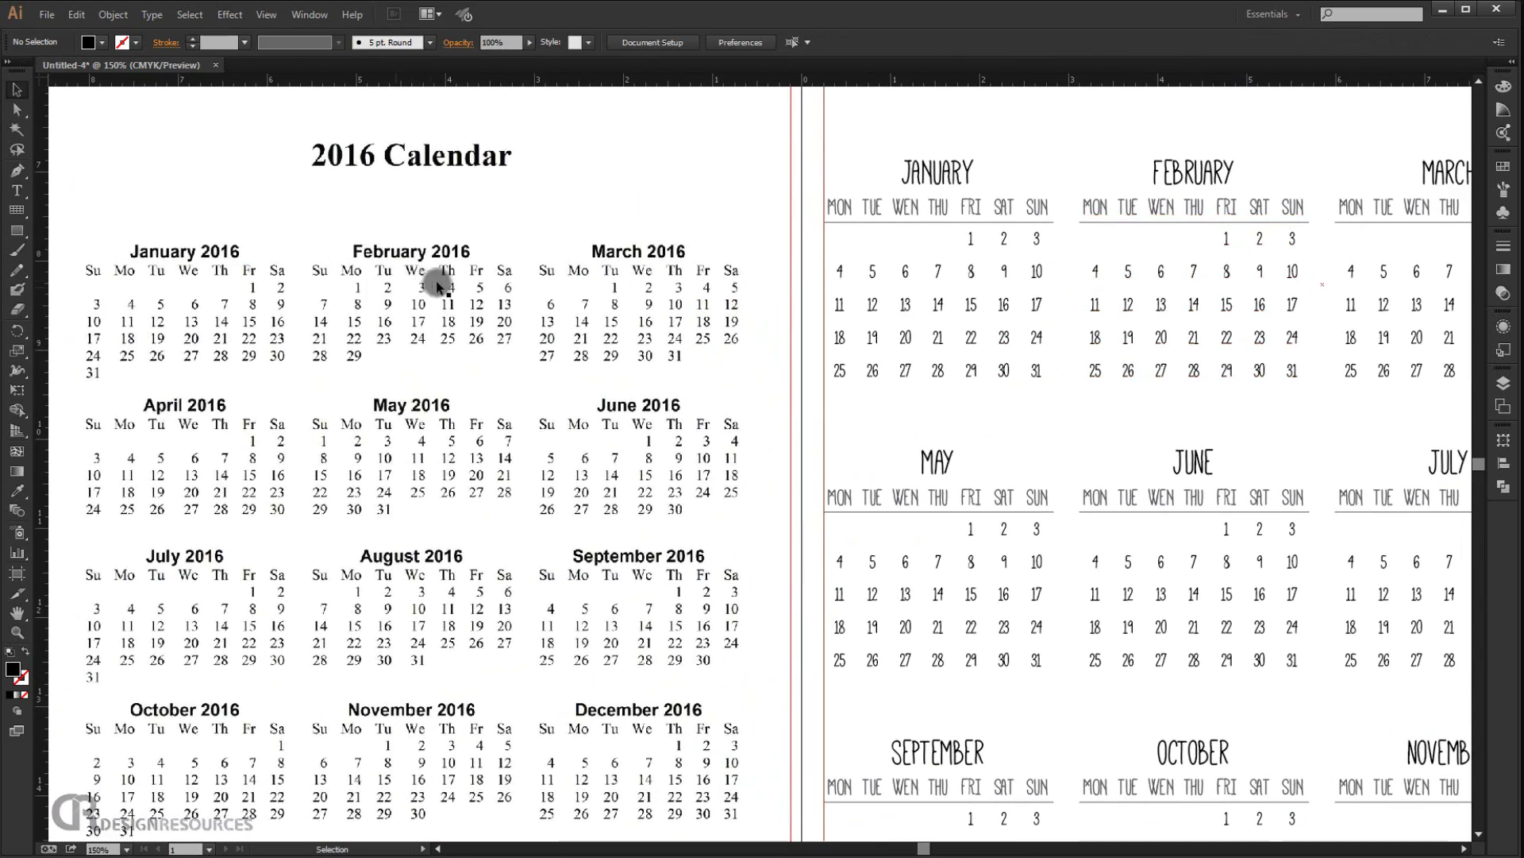
{"action": "left_click_drag", "start_coordinate": [1191, 330], "coordinate": [1103, 344]}
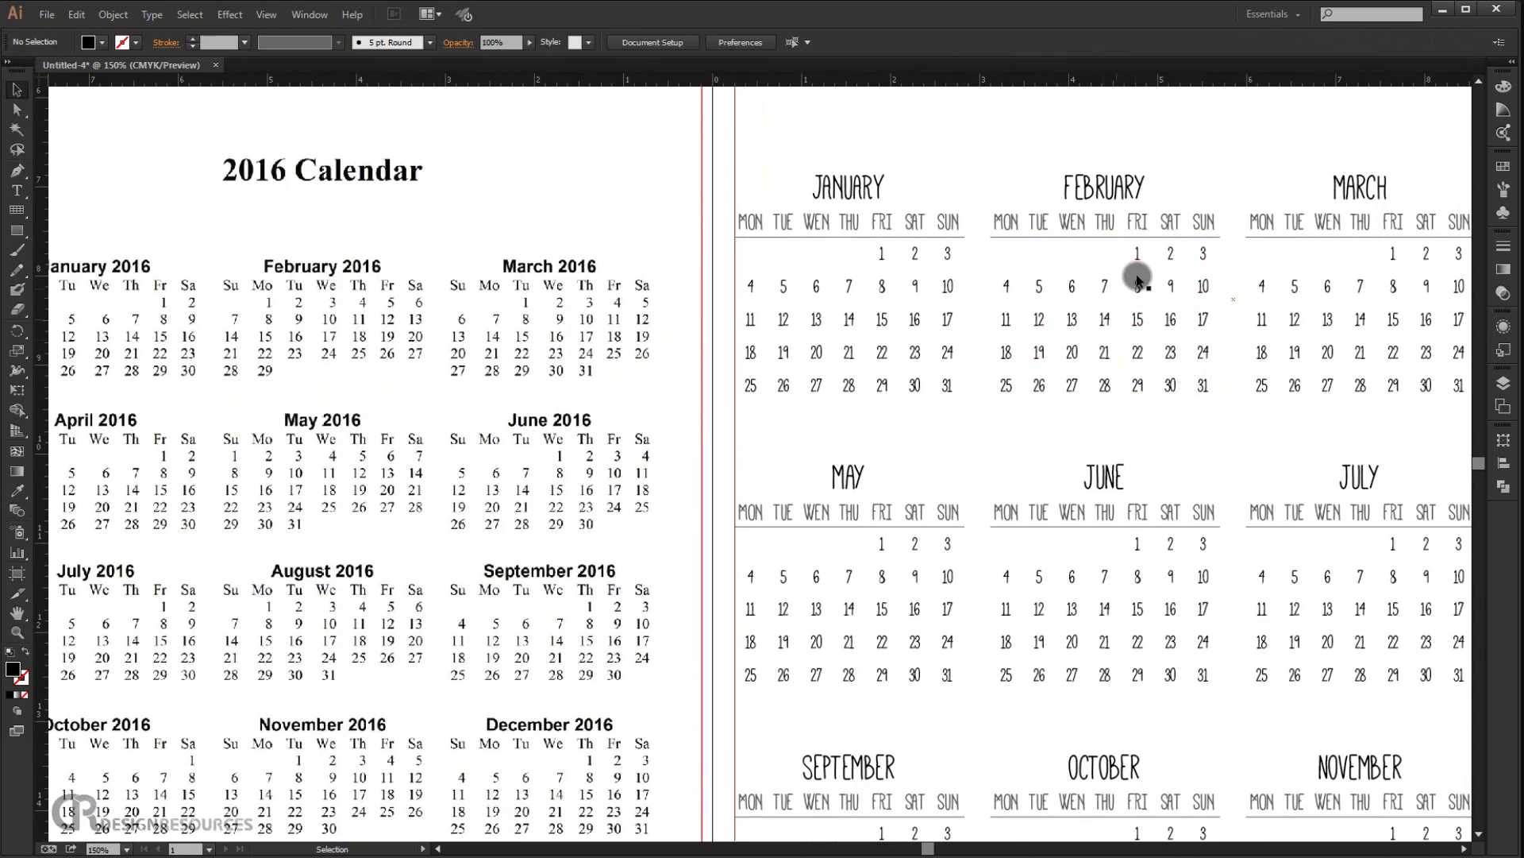
{"action": "double_click", "coordinate": [1138, 255]}
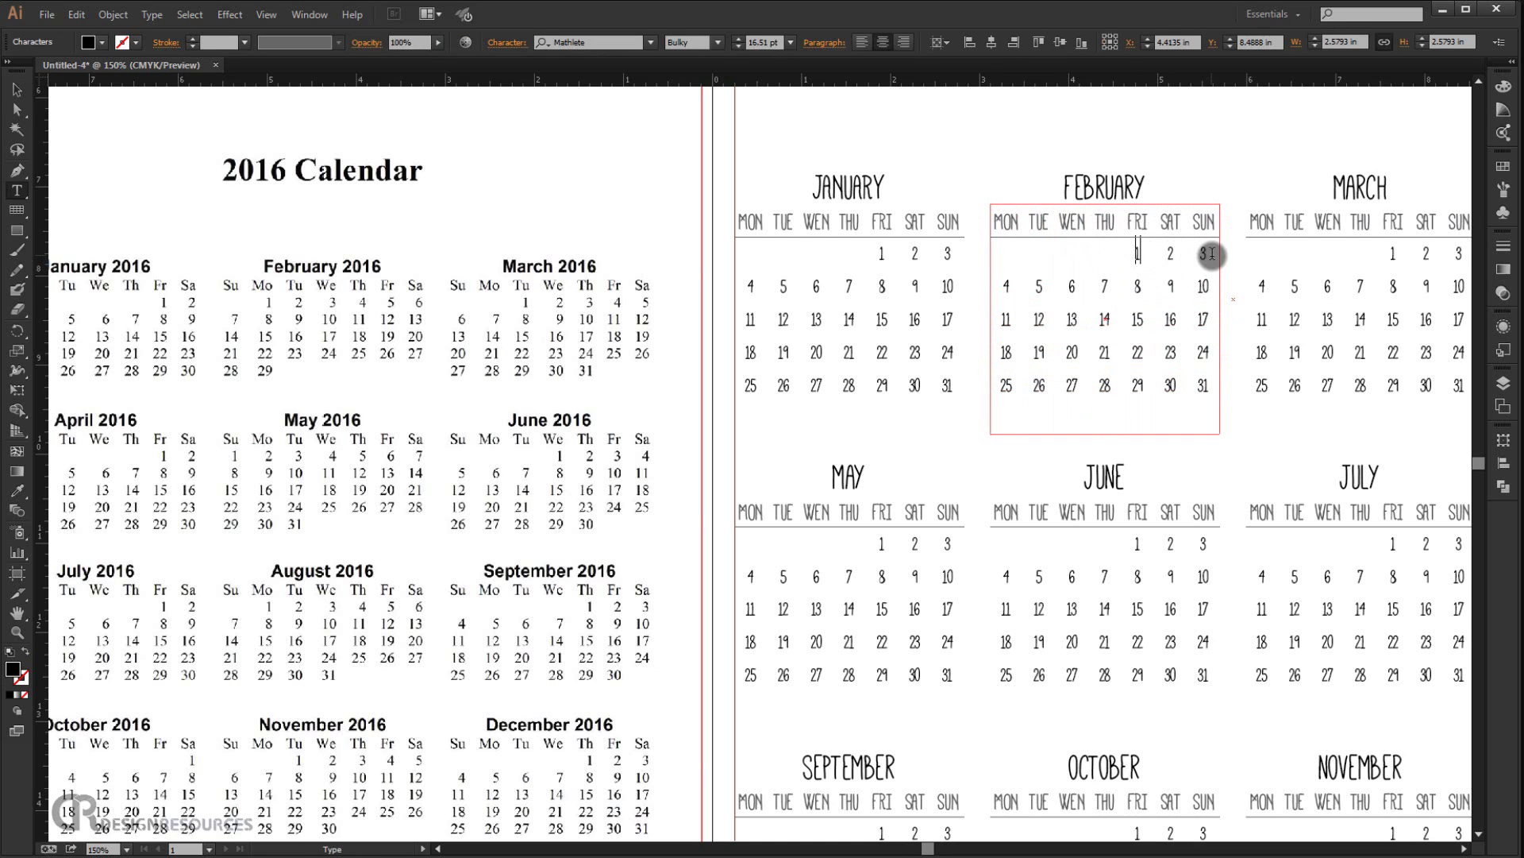
{"action": "left_click", "coordinate": [1139, 255]}
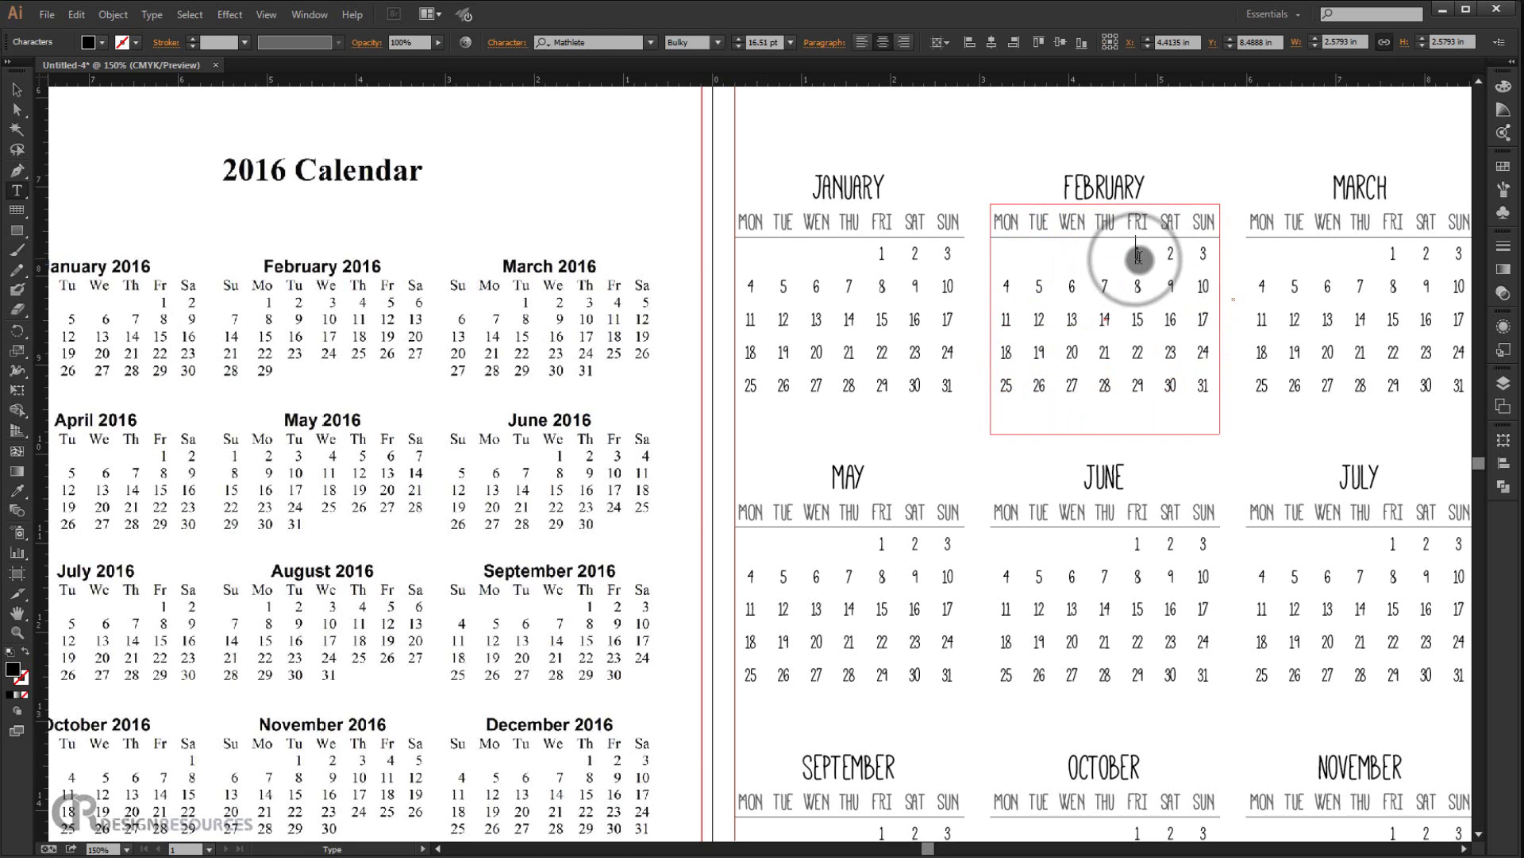
{"action": "key", "text": "BackSpace"}
{"action": "key", "text": "BackSpace"}
{"action": "key", "text": "BackSpace"}
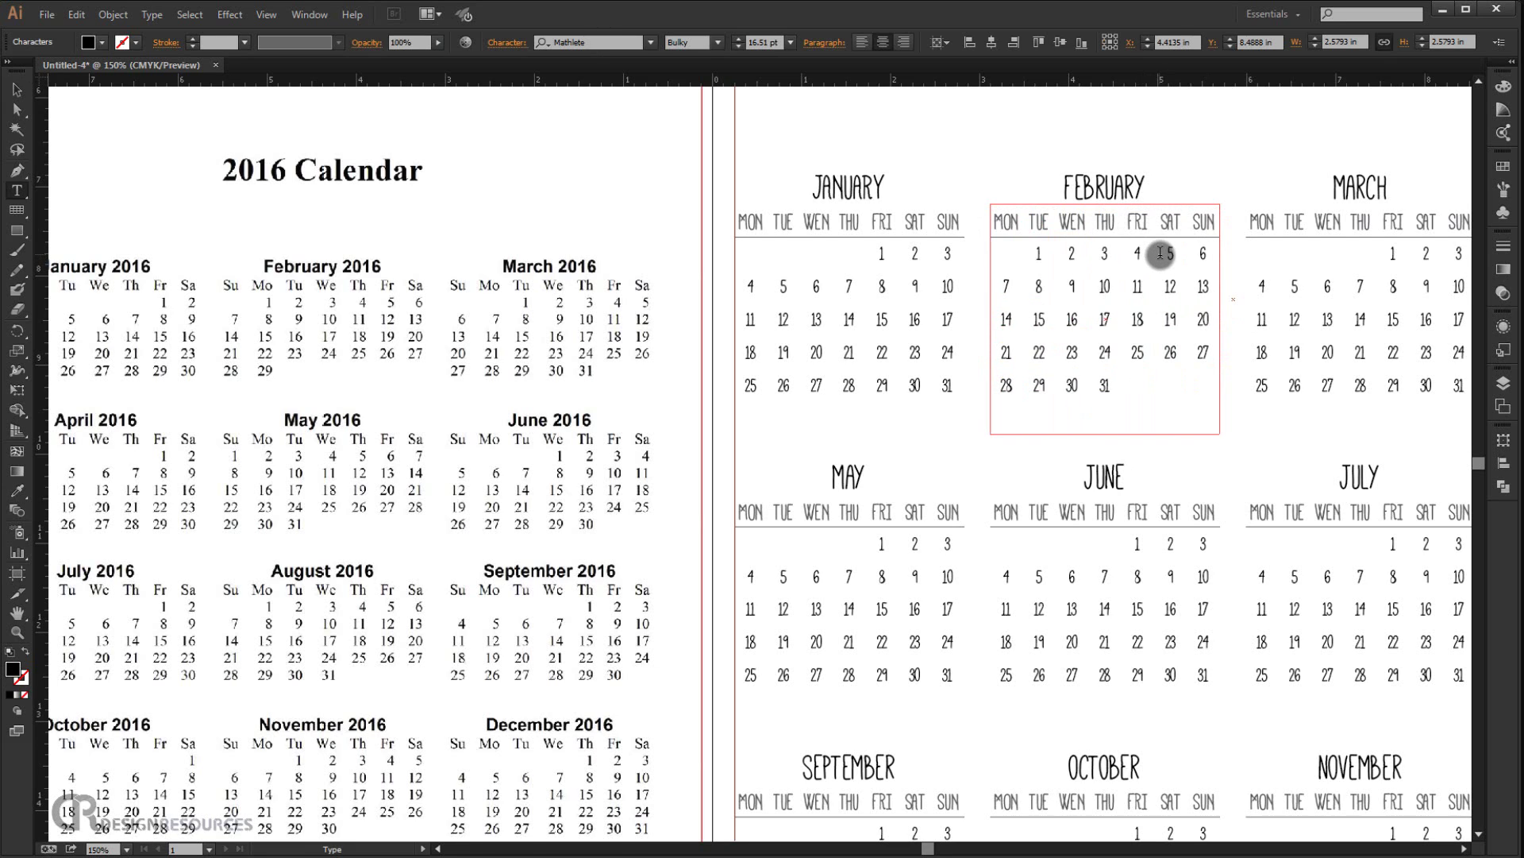
{"action": "key", "text": "BackSpace"}
{"action": "left_click_drag", "start_coordinate": [1079, 389], "coordinate": [1034, 389]}
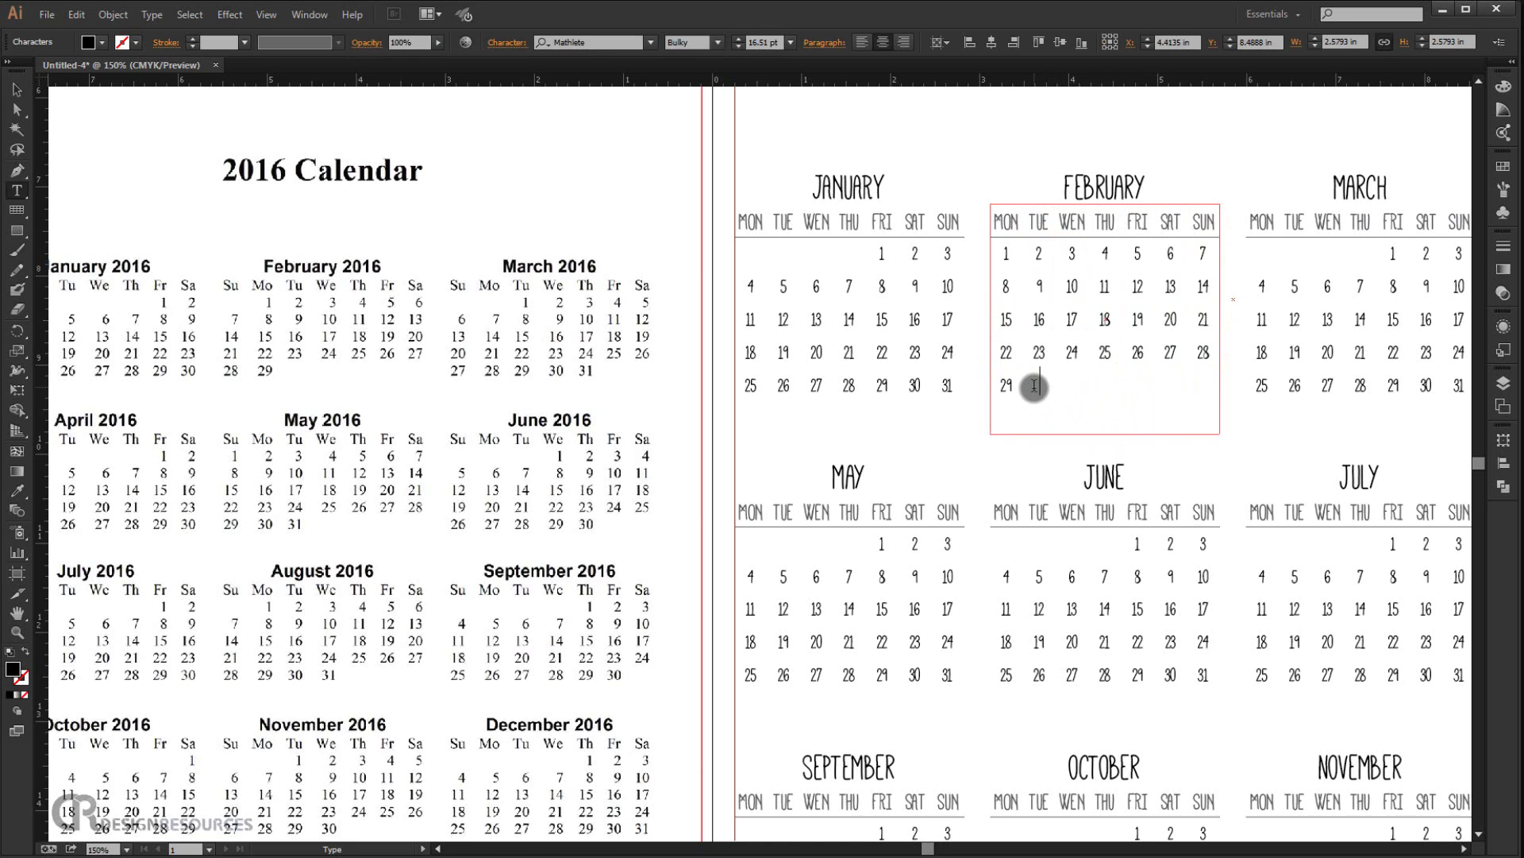
Shift the March dates back so that the 1st falls on Tuesday, and finish editing the text
{"action": "left_click", "coordinate": [1393, 253]}
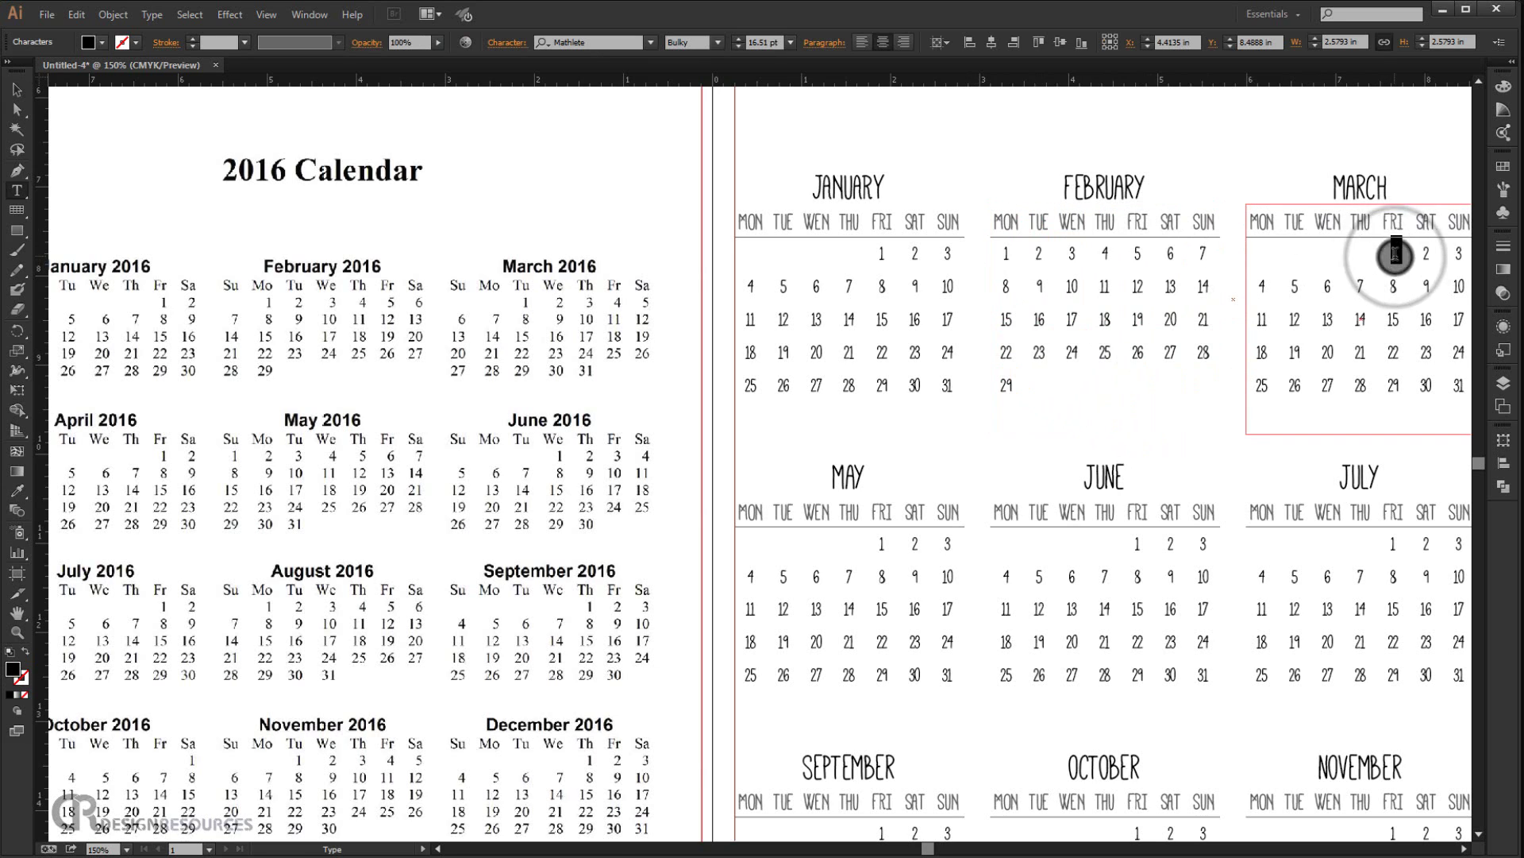
{"action": "left_click", "coordinate": [1390, 252]}
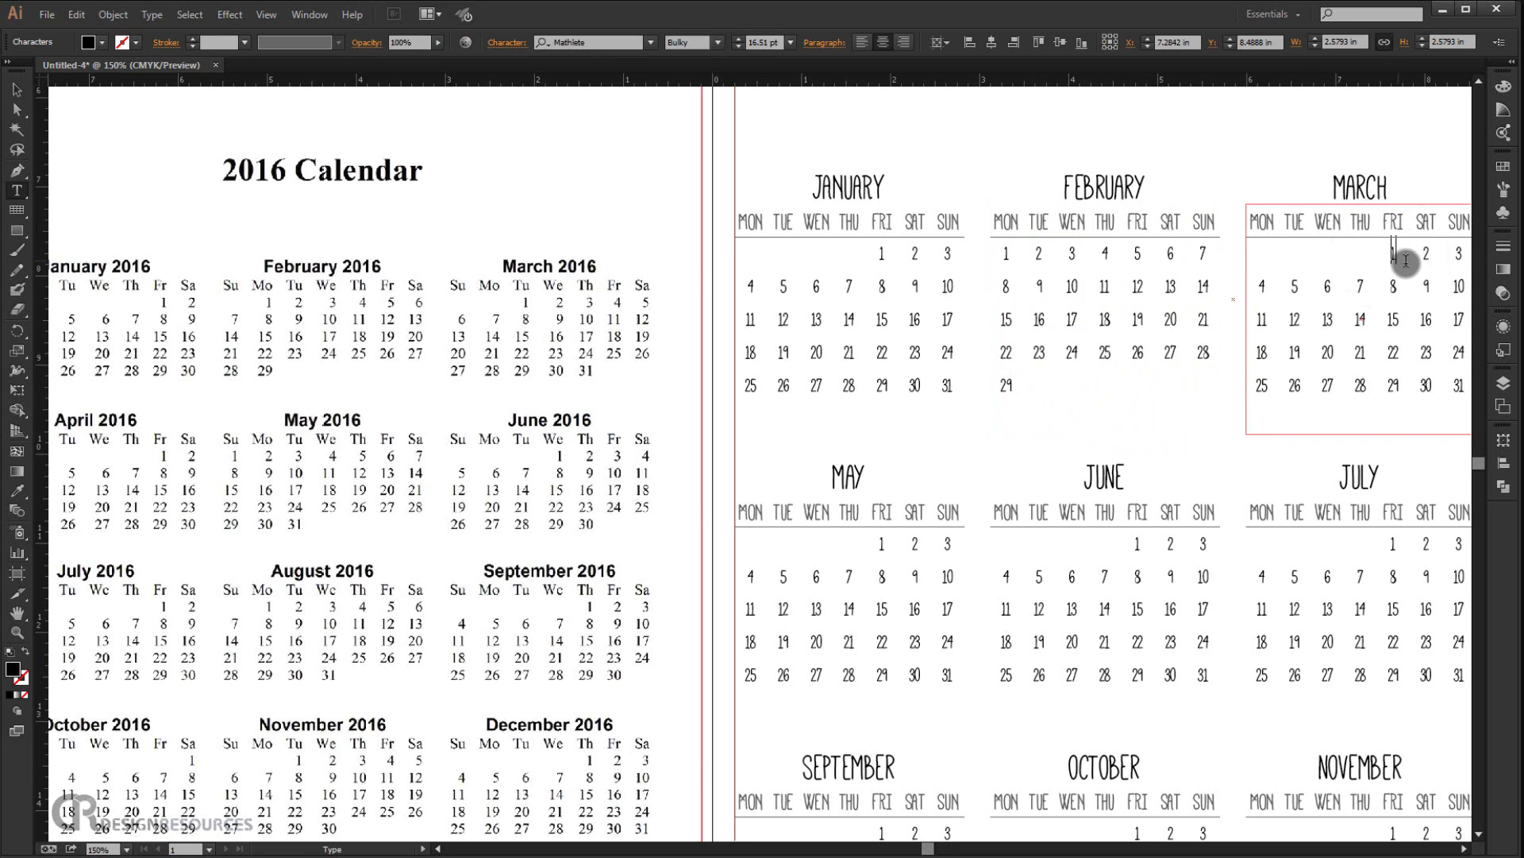
{"action": "key", "text": "BackSpace"}
{"action": "key", "text": "BackSpace"}
{"action": "key", "text": "BackSpace"}
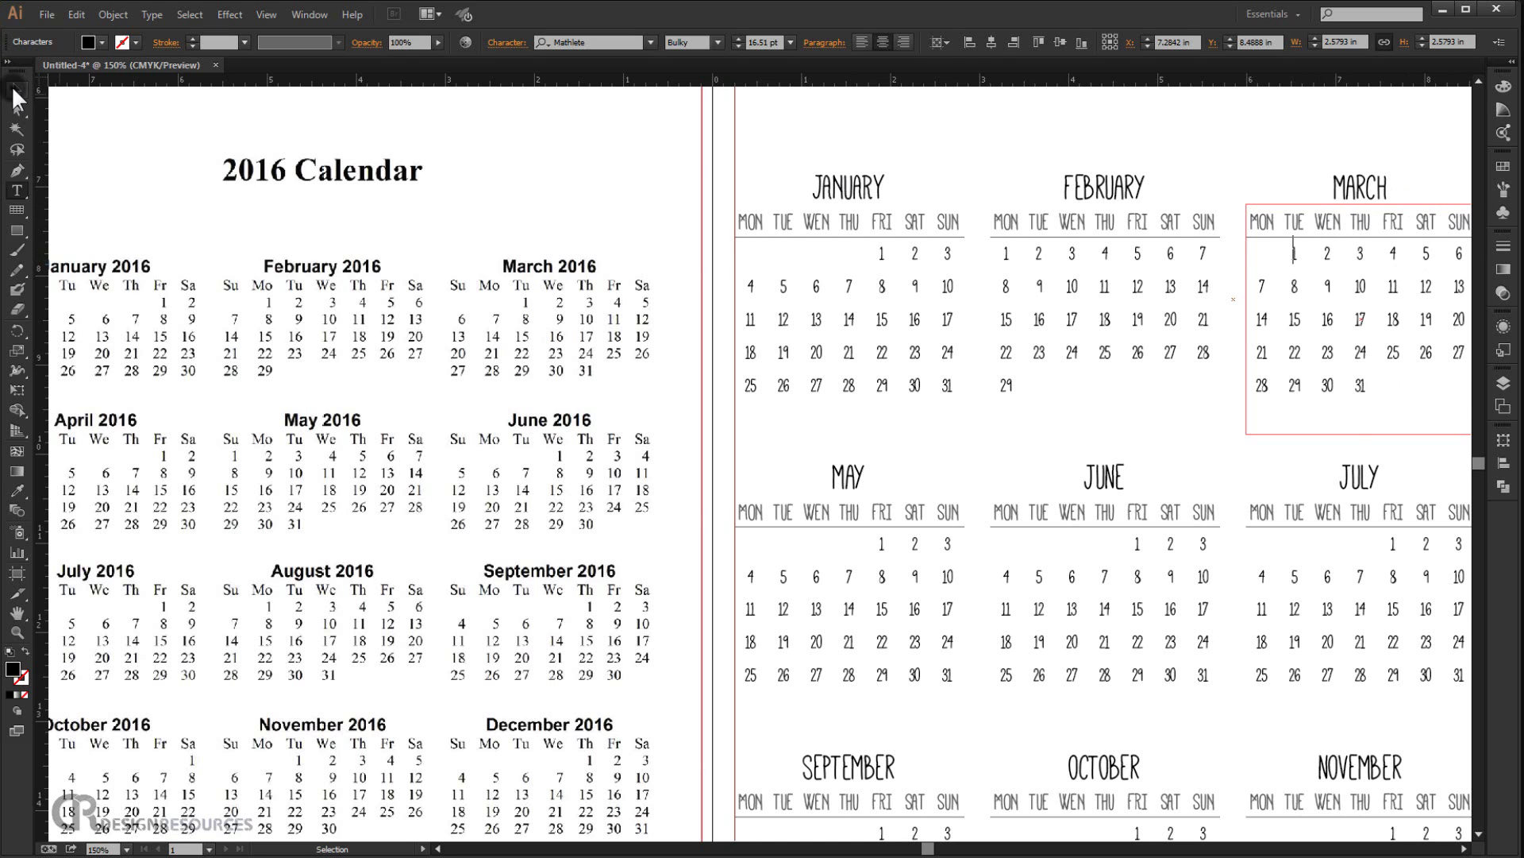
{"action": "left_click", "coordinate": [15, 94]}
Delete the 31 from the April calendar, keeping the 1st on Friday, and deselect the text
{"action": "scroll", "coordinate": [994, 331], "scroll_direction": "down", "scroll_amount": 3}
{"action": "left_click_drag", "start_coordinate": [1076, 354], "coordinate": [898, 389]}
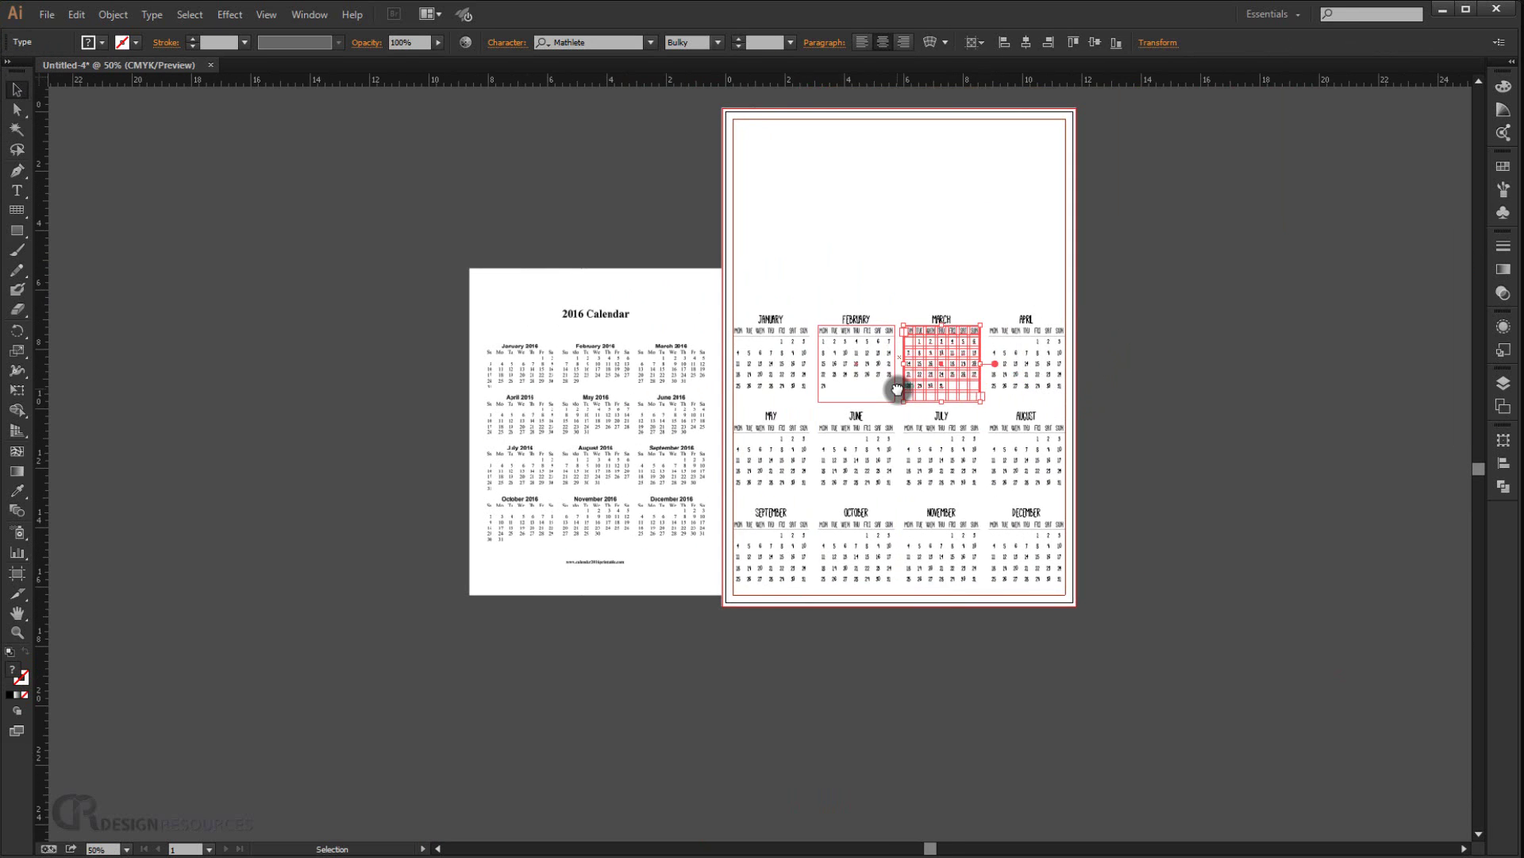
{"action": "key", "text": "ctrl+equal"}
{"action": "scroll", "coordinate": [795, 478], "scroll_direction": "up", "scroll_amount": 2}
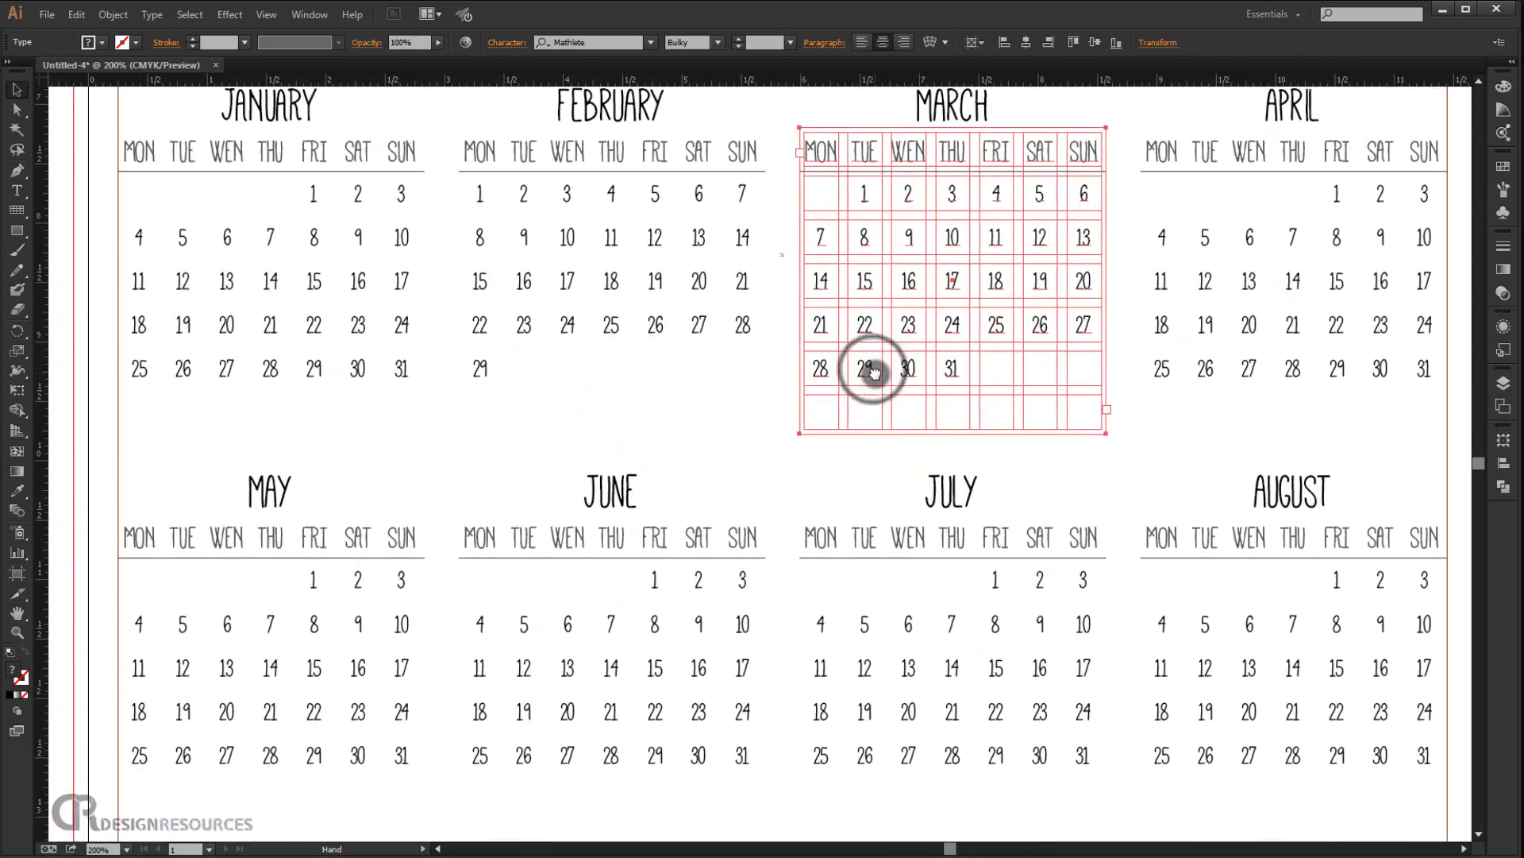
{"action": "scroll", "coordinate": [875, 373], "scroll_direction": "down", "scroll_amount": 2}
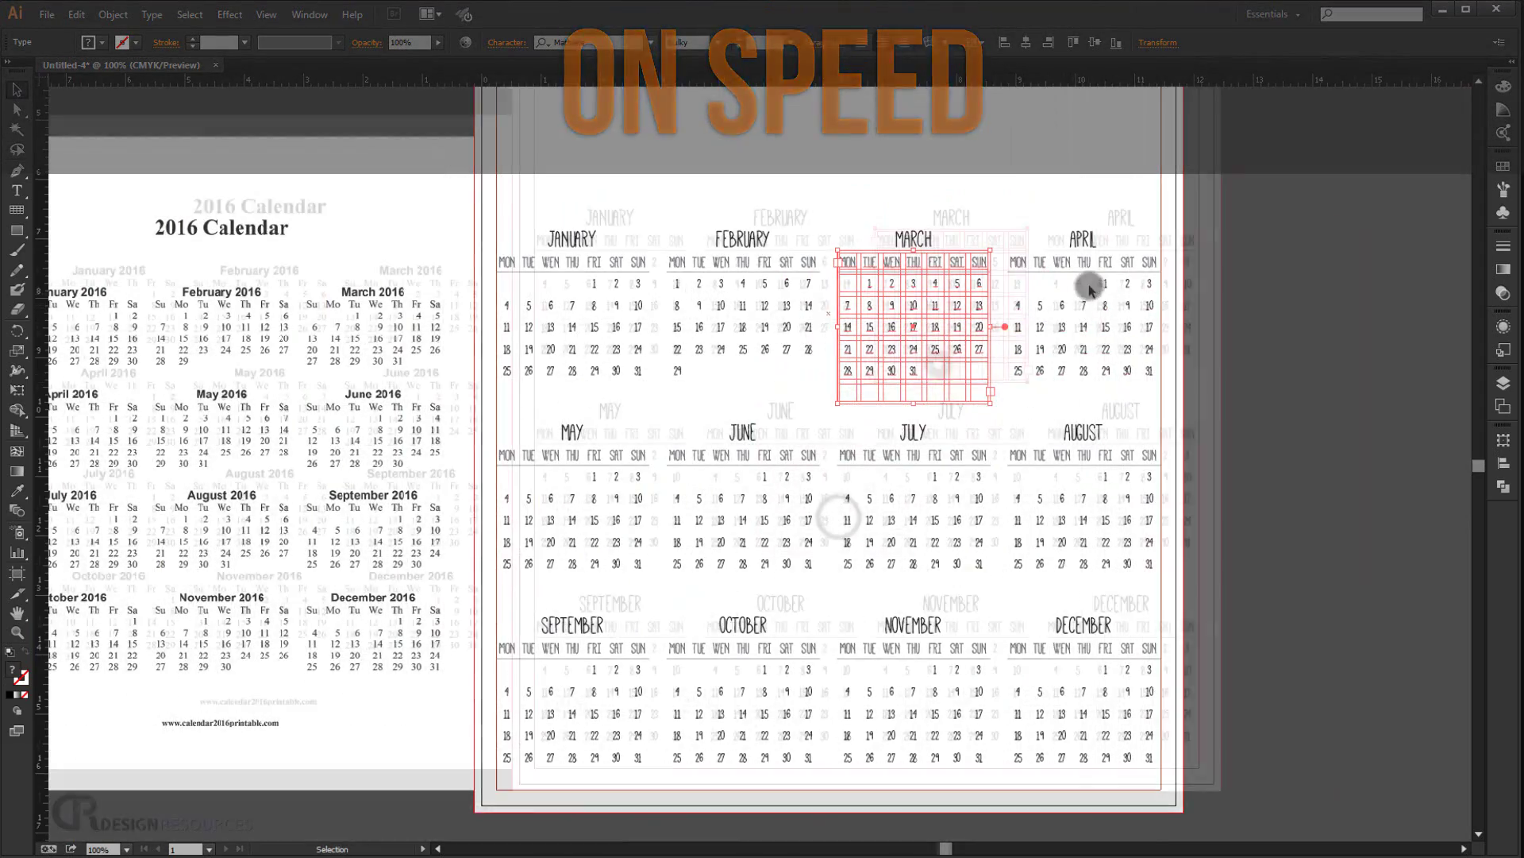
{"action": "double_click", "coordinate": [1109, 283]}
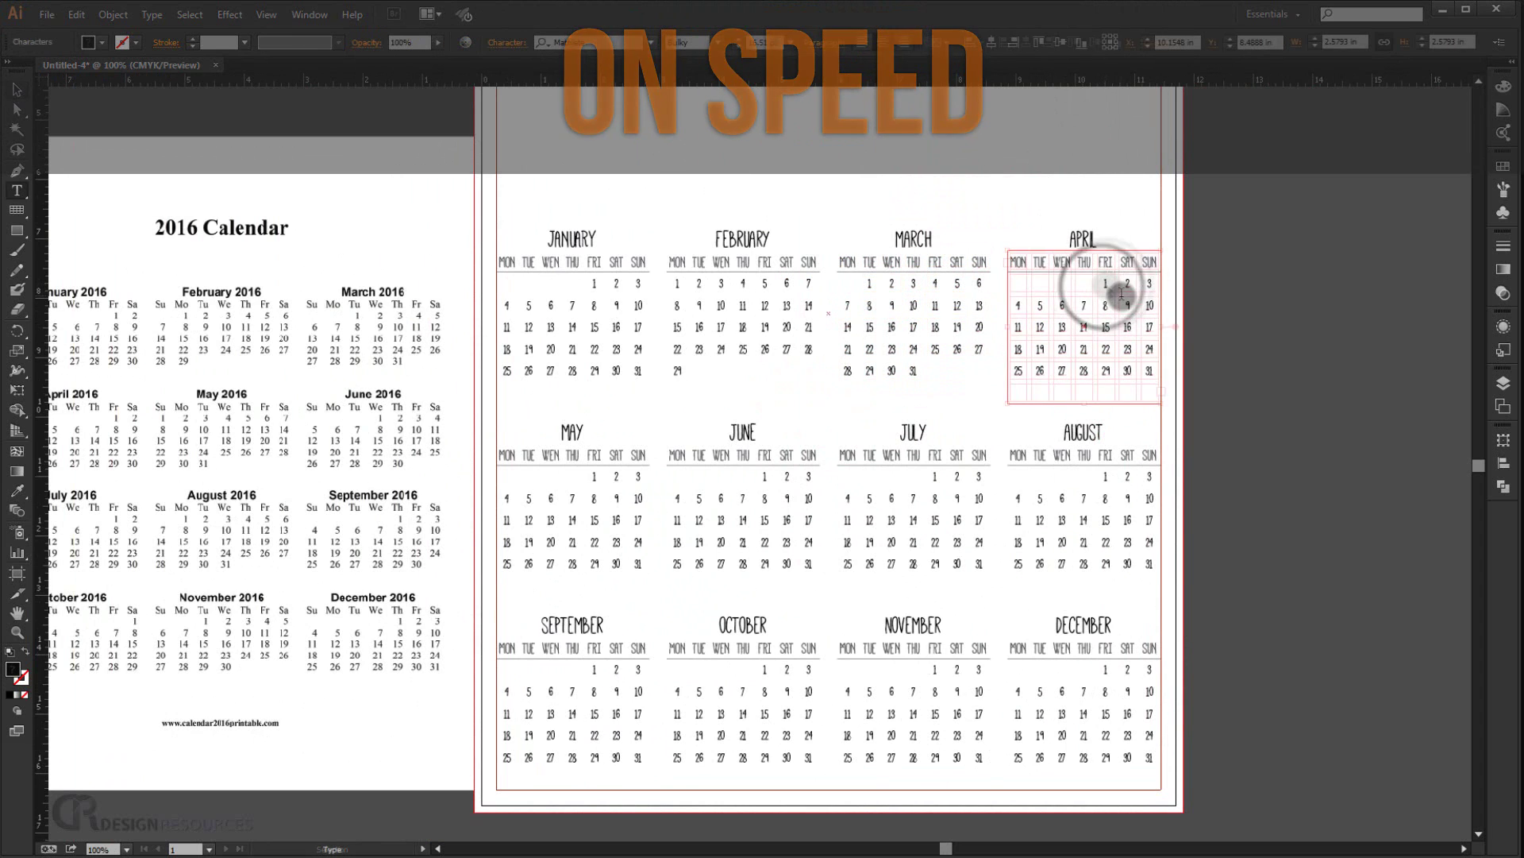
{"action": "left_click", "coordinate": [1118, 282]}
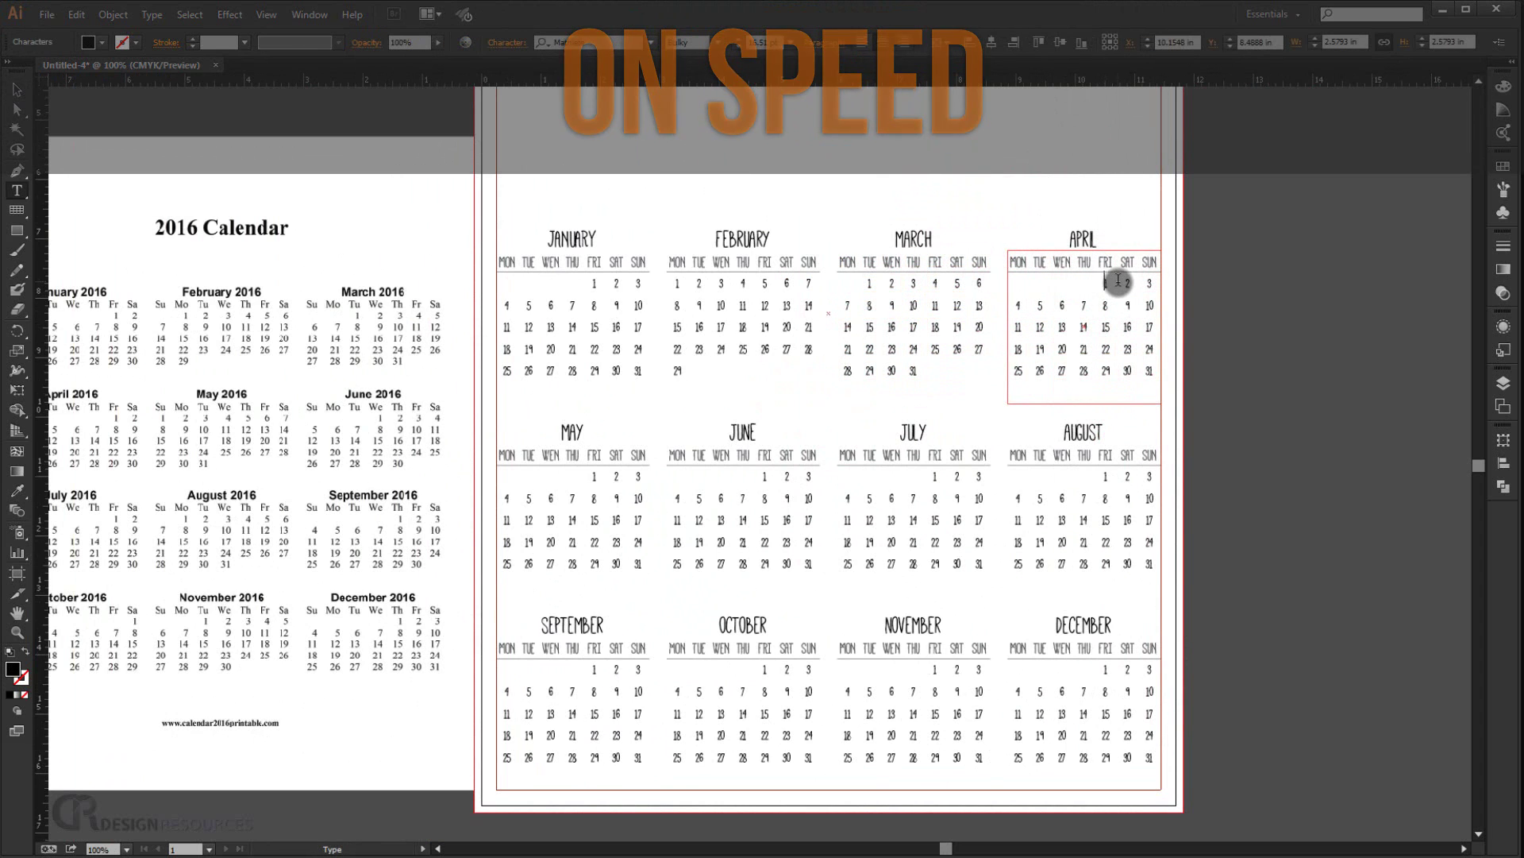
{"action": "double_click", "coordinate": [1152, 369]}
{"action": "key", "text": "BackSpace"}
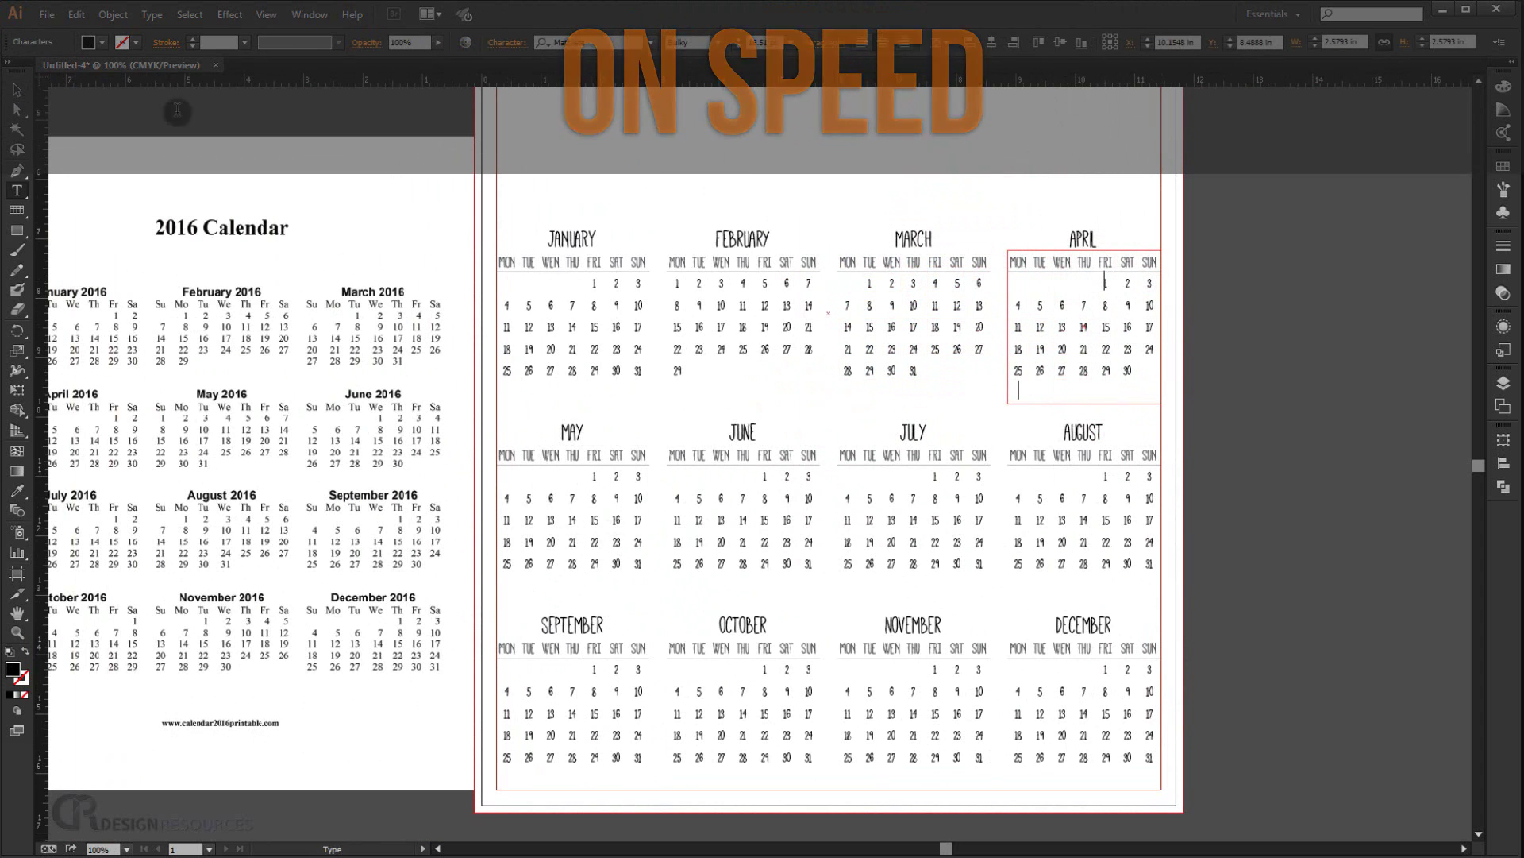
{"action": "left_click", "coordinate": [177, 111], "text": "ctrl"}
Shift the May dates forward so that the 1st falls on Sunday
{"action": "scroll", "coordinate": [282, 282], "scroll_direction": "left", "scroll_amount": 3}
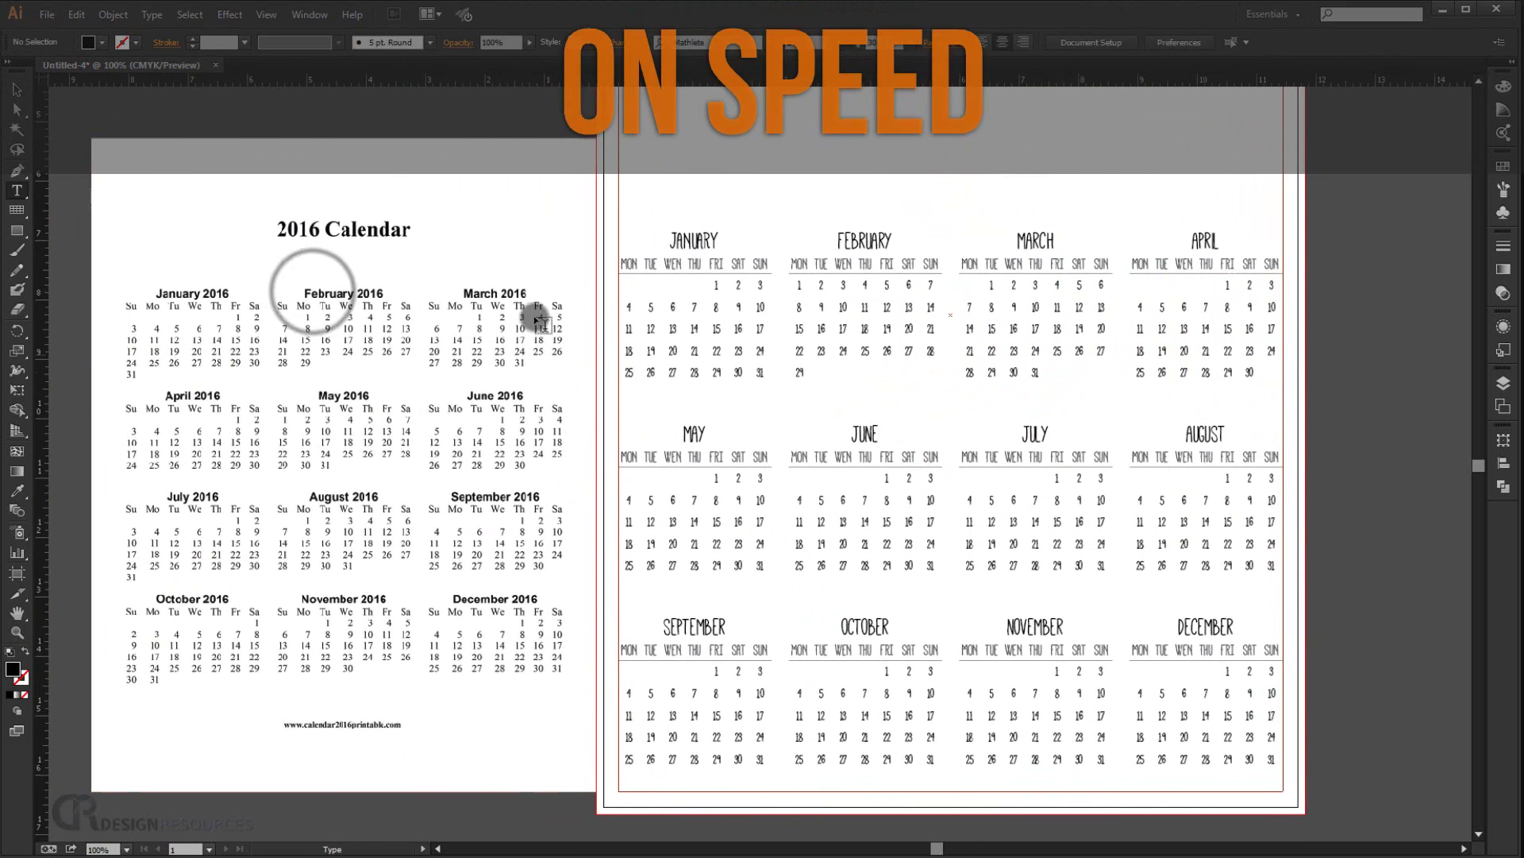
{"action": "left_click", "coordinate": [738, 474]}
{"action": "key", "text": "ctrl+v"}
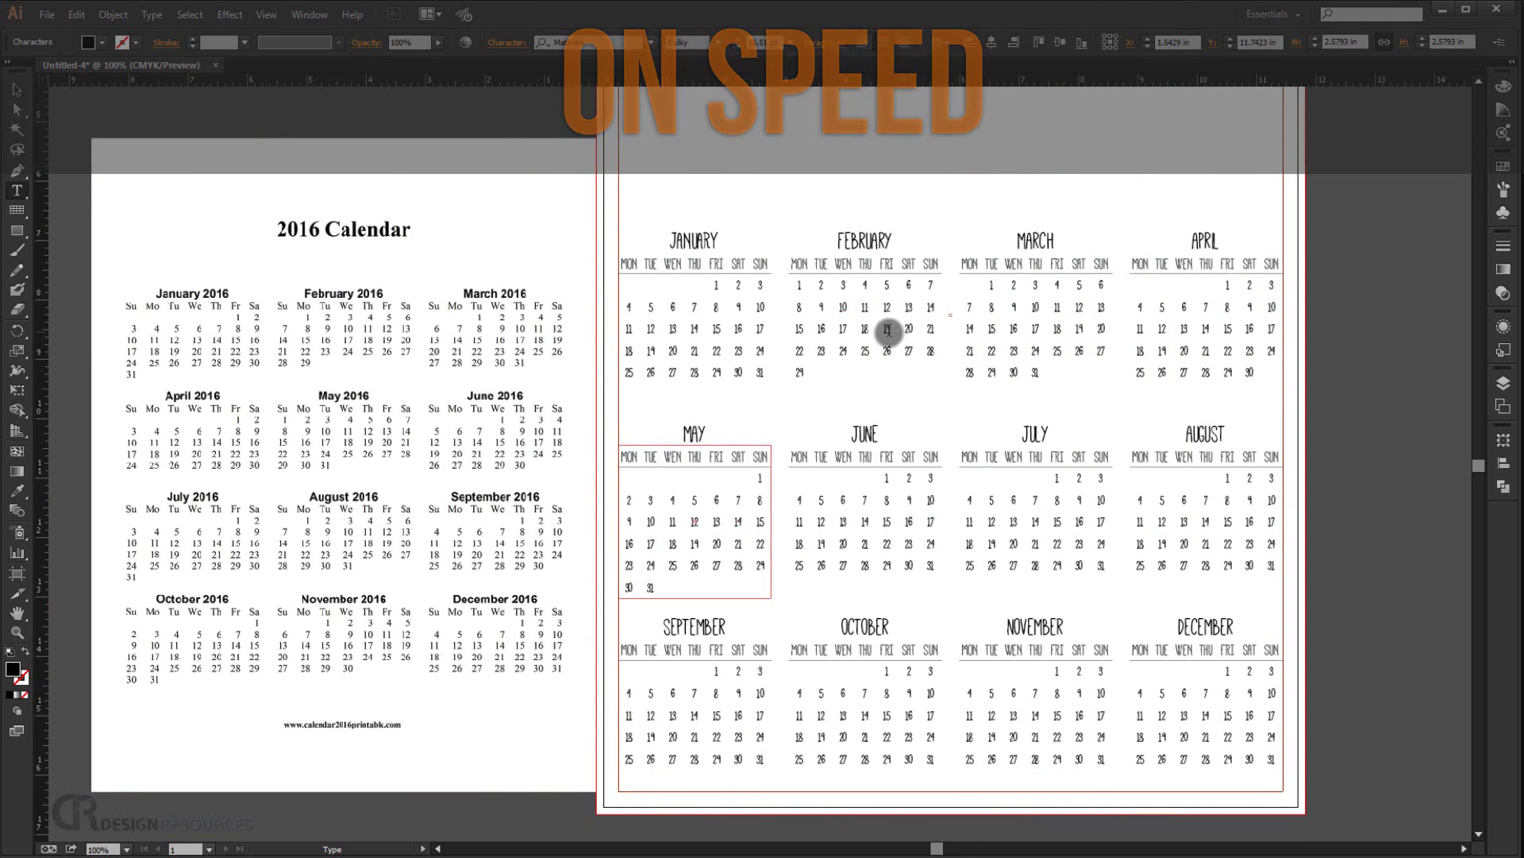
Shift the June, August, September and October dates so their 1sts fall on Wednesday, Monday, Thursday and Saturday, removing the 31 from June and September
{"action": "left_click", "coordinate": [884, 480]}
{"action": "key", "text": "ctrl+v"}
{"action": "left_click", "coordinate": [887, 671]}
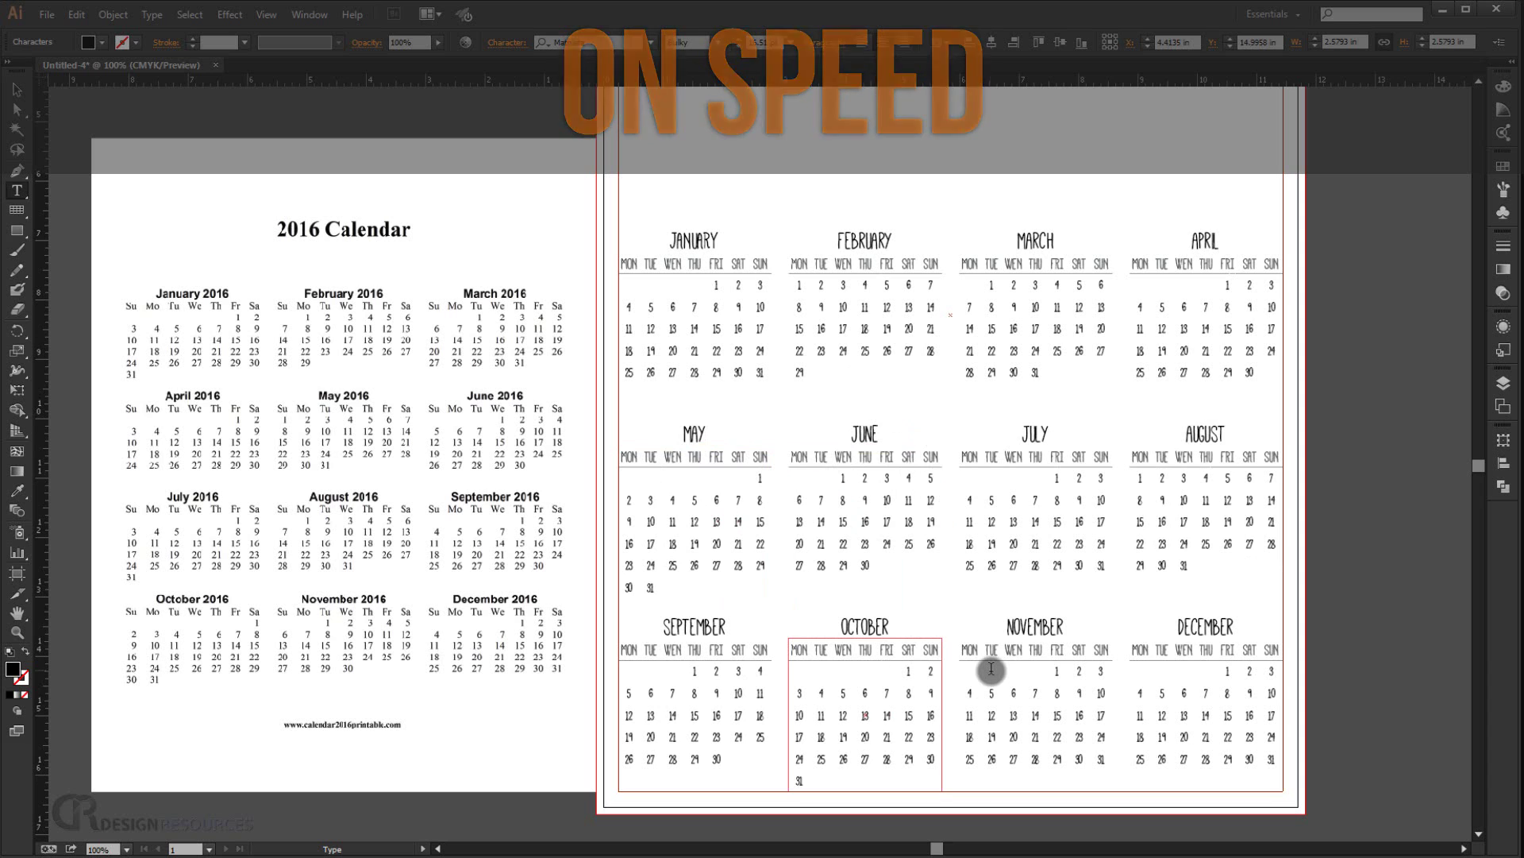
Shift the November dates so that the 1st falls on Tuesday, and delete the 31
{"action": "left_click", "coordinate": [1056, 674]}
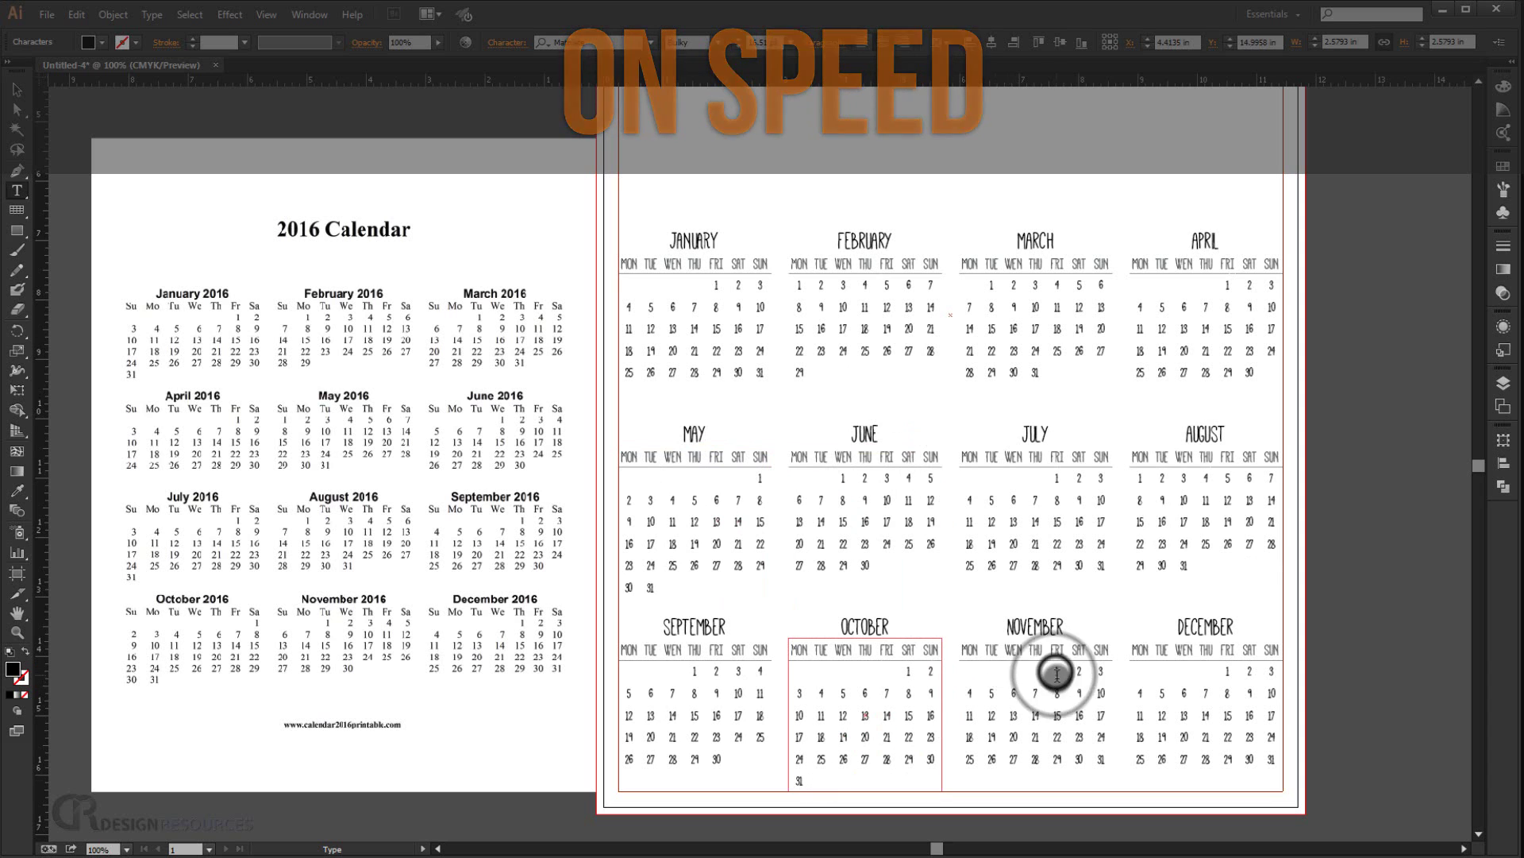
{"action": "key", "text": "ctrl+v"}
{"action": "double_click", "coordinate": [1036, 758]}
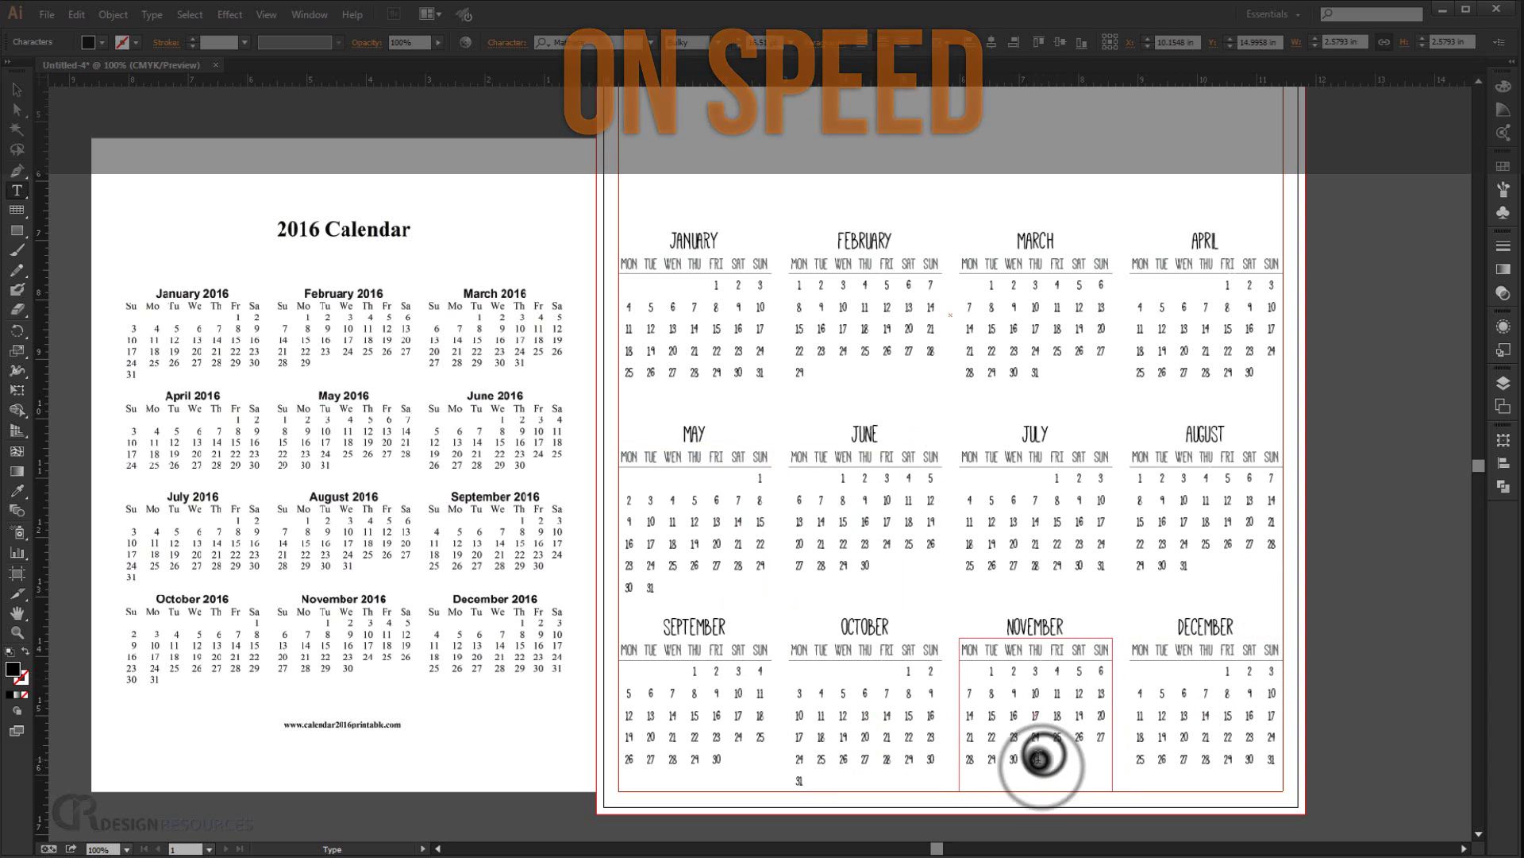
{"action": "key", "text": "BackSpace"}
Shift the December dates back so that the 1st falls on Thursday, then finish editing and deselect the text
{"action": "left_click", "coordinate": [1199, 680]}
{"action": "key", "text": "ctrl+v"}
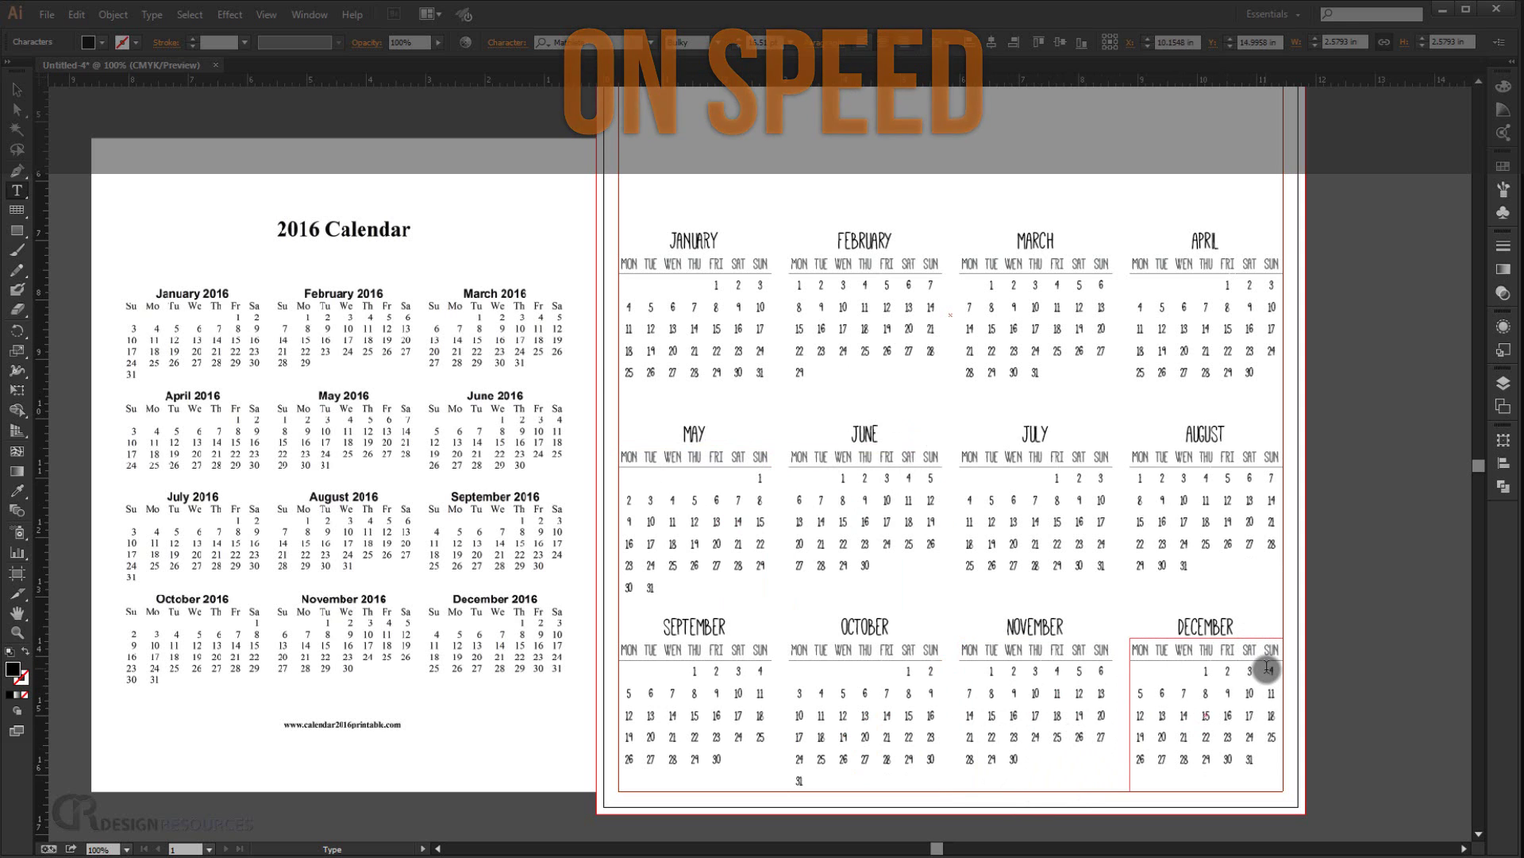
{"action": "key", "text": "Escape"}
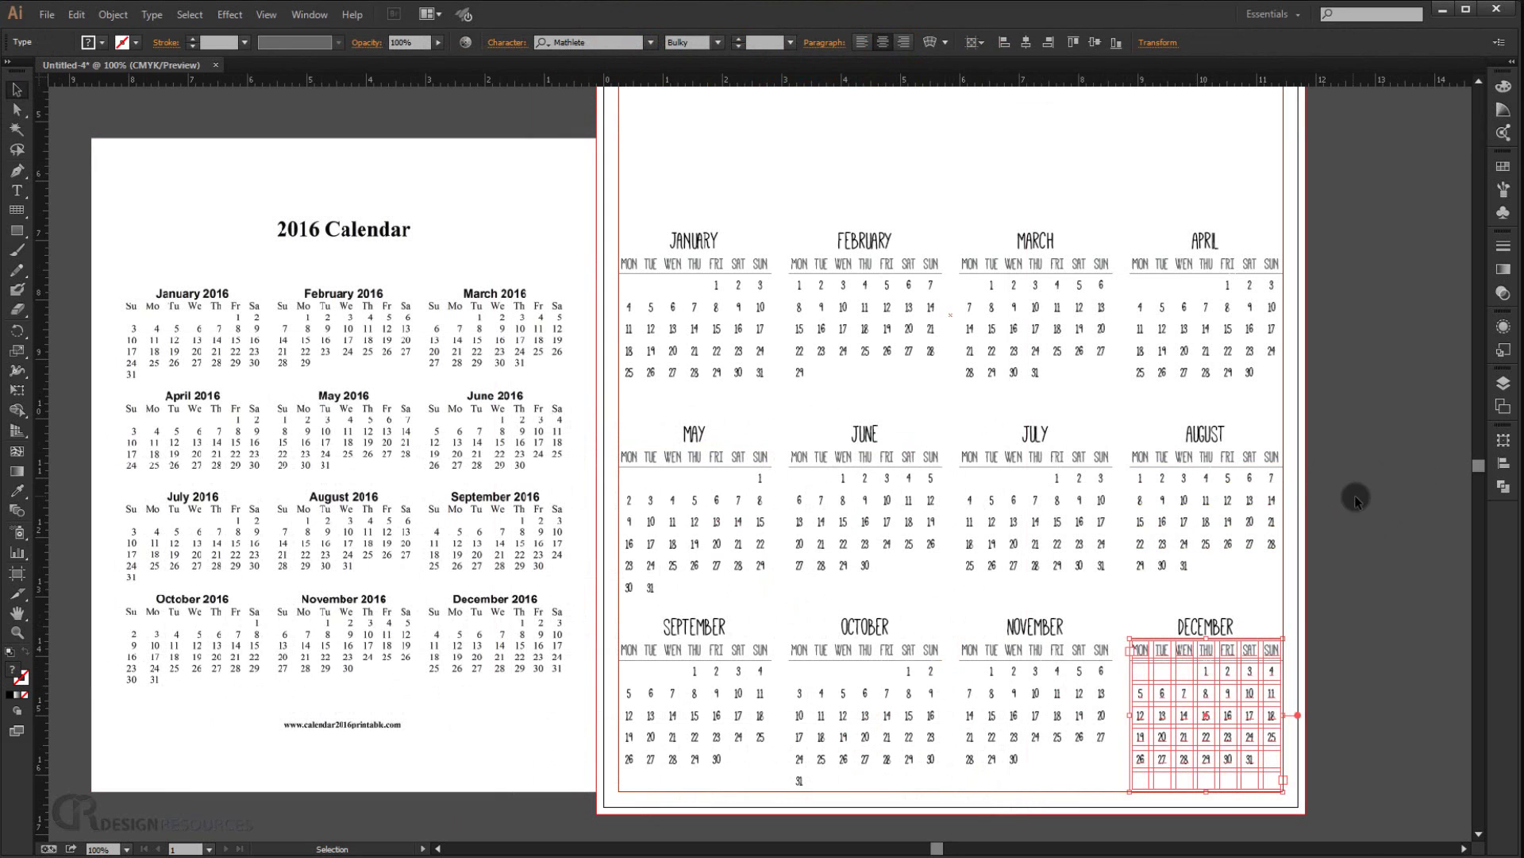
{"action": "left_click", "coordinate": [1421, 480]}
Delete the 2016 reference calendar image beside the page
{"action": "key", "text": "ctrl+0"}
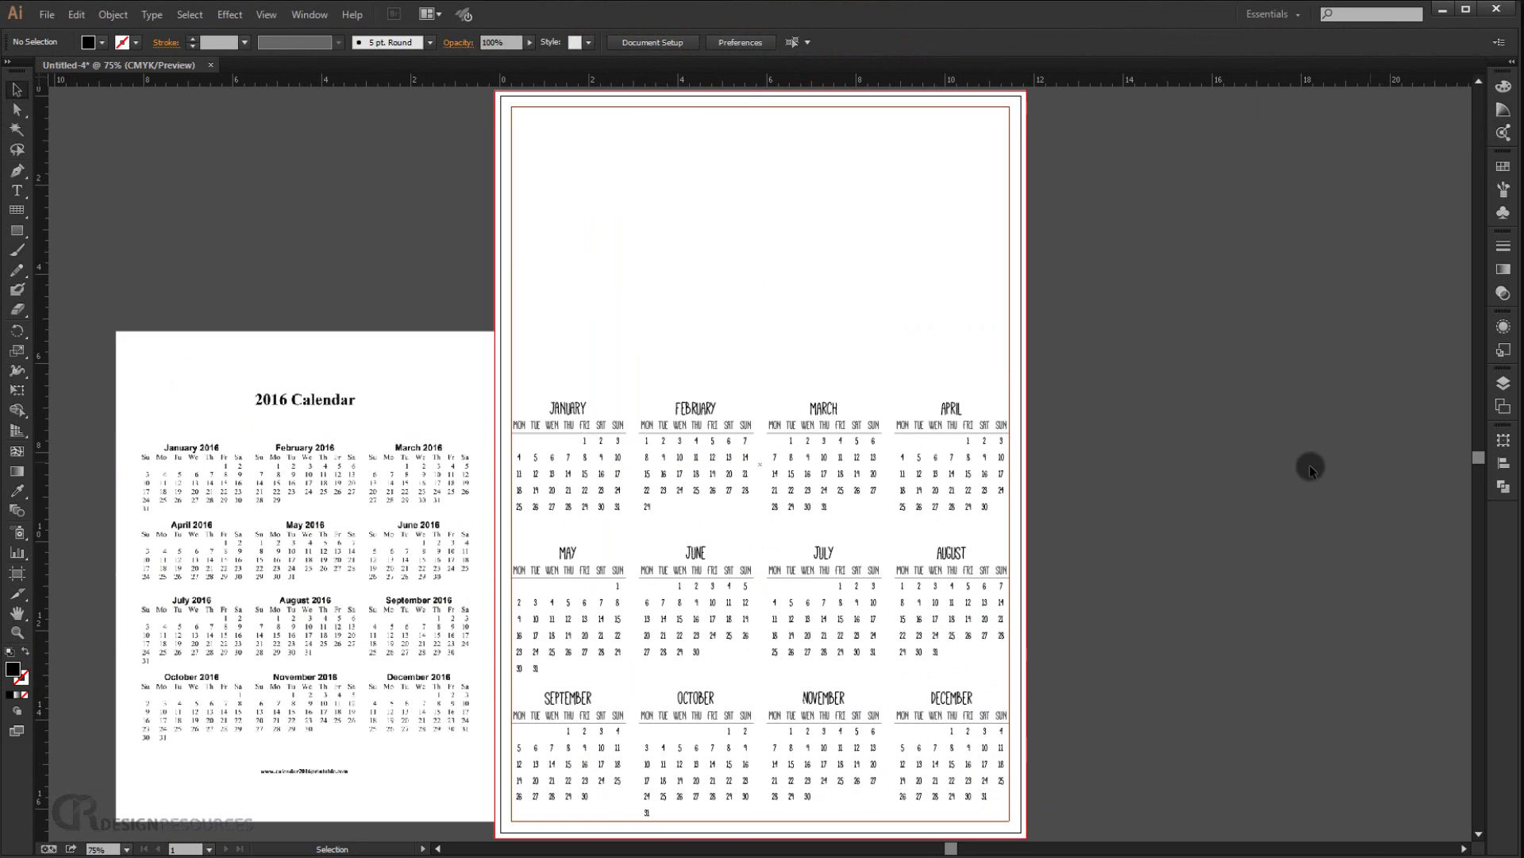
{"action": "left_click", "coordinate": [690, 575], "text": "ctrl"}
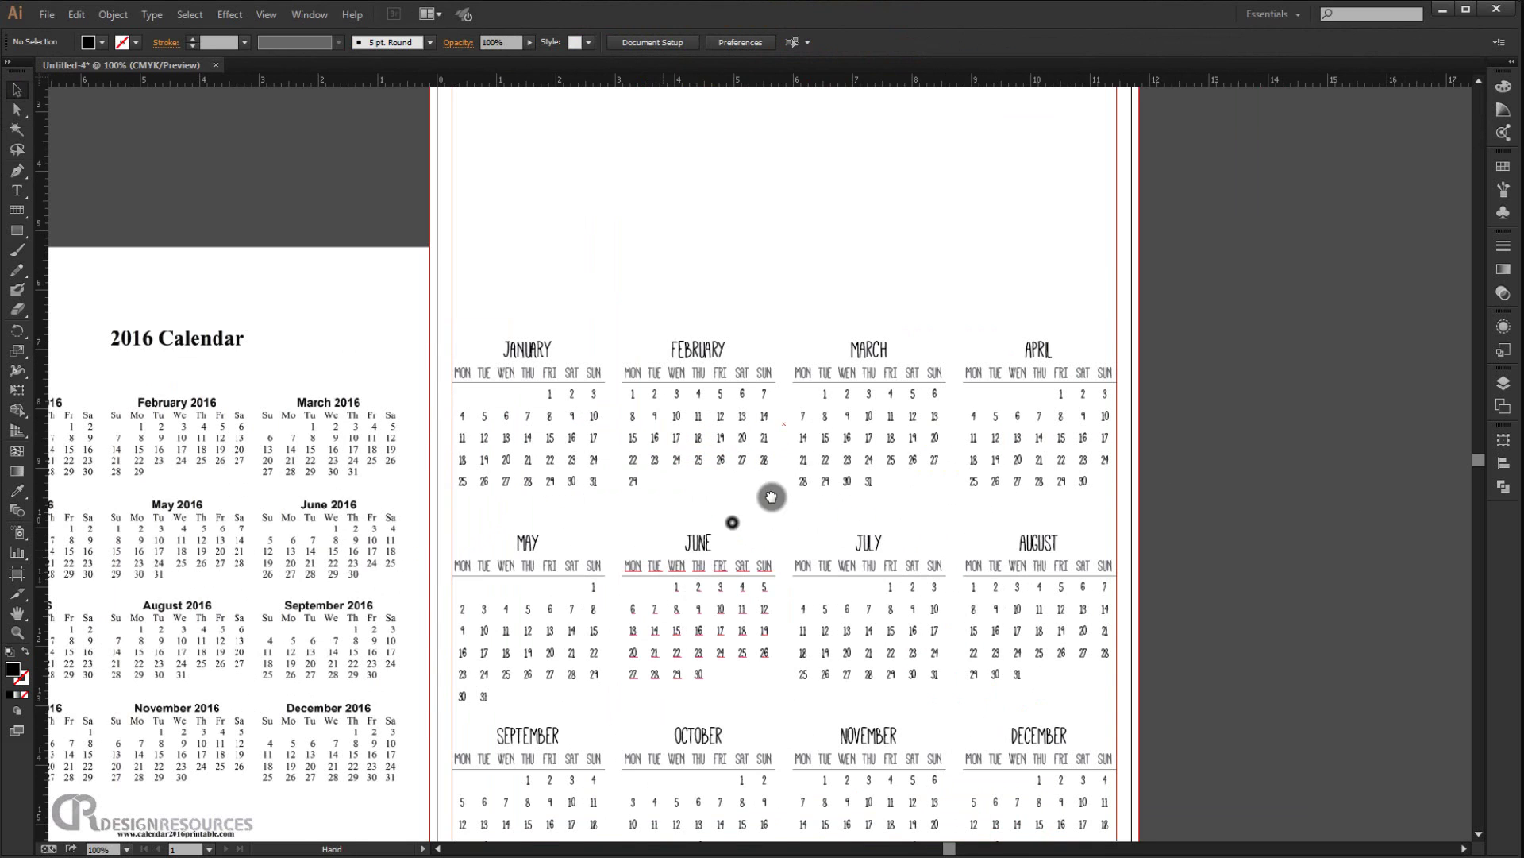
{"action": "left_click_drag", "start_coordinate": [771, 497], "coordinate": [933, 403]}
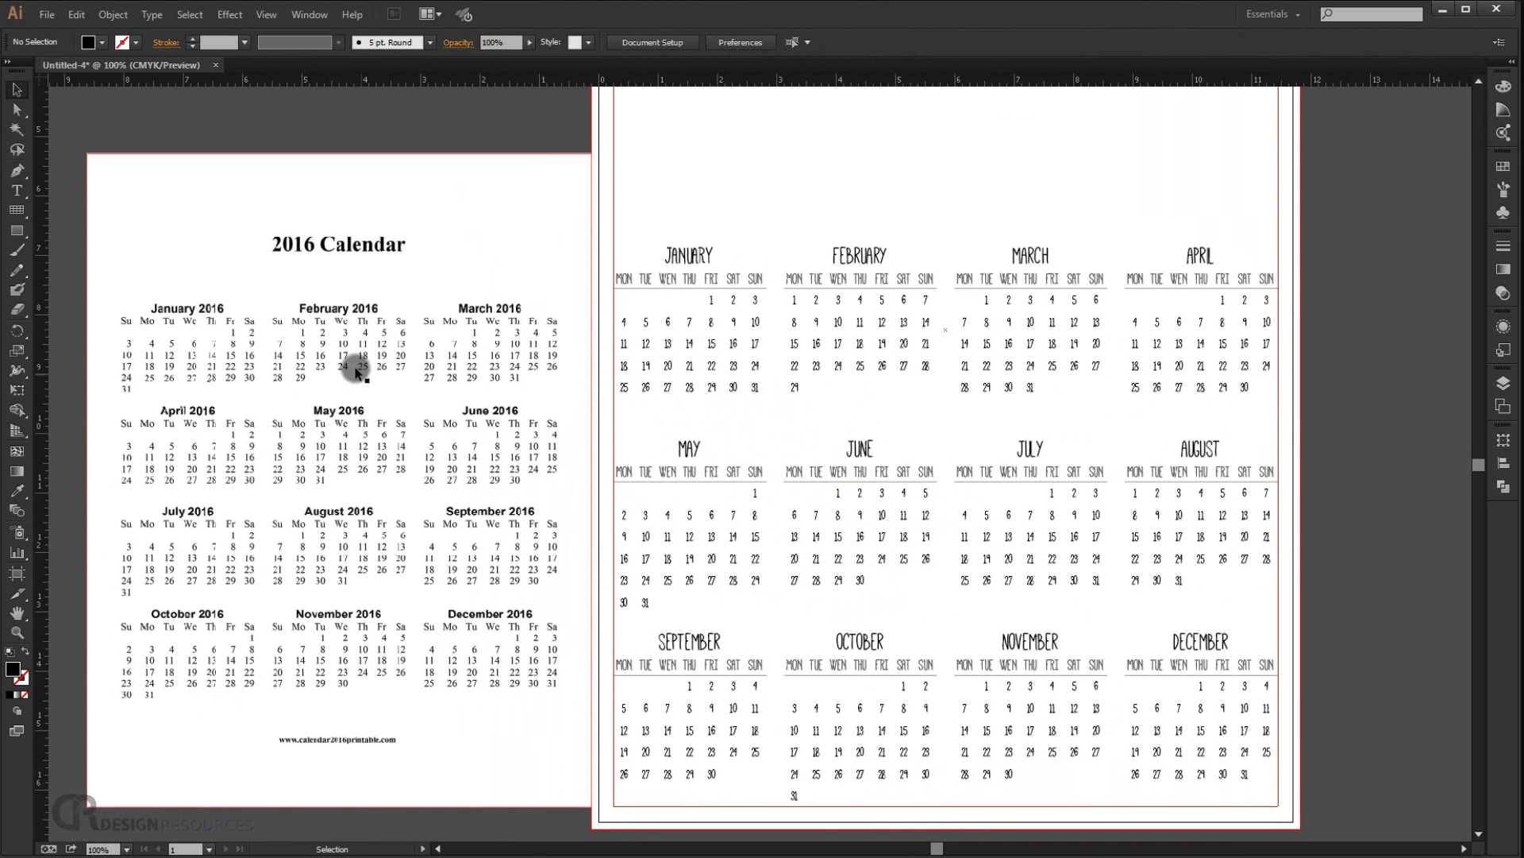
{"action": "left_click", "coordinate": [326, 291]}
{"action": "key", "text": "Delete"}
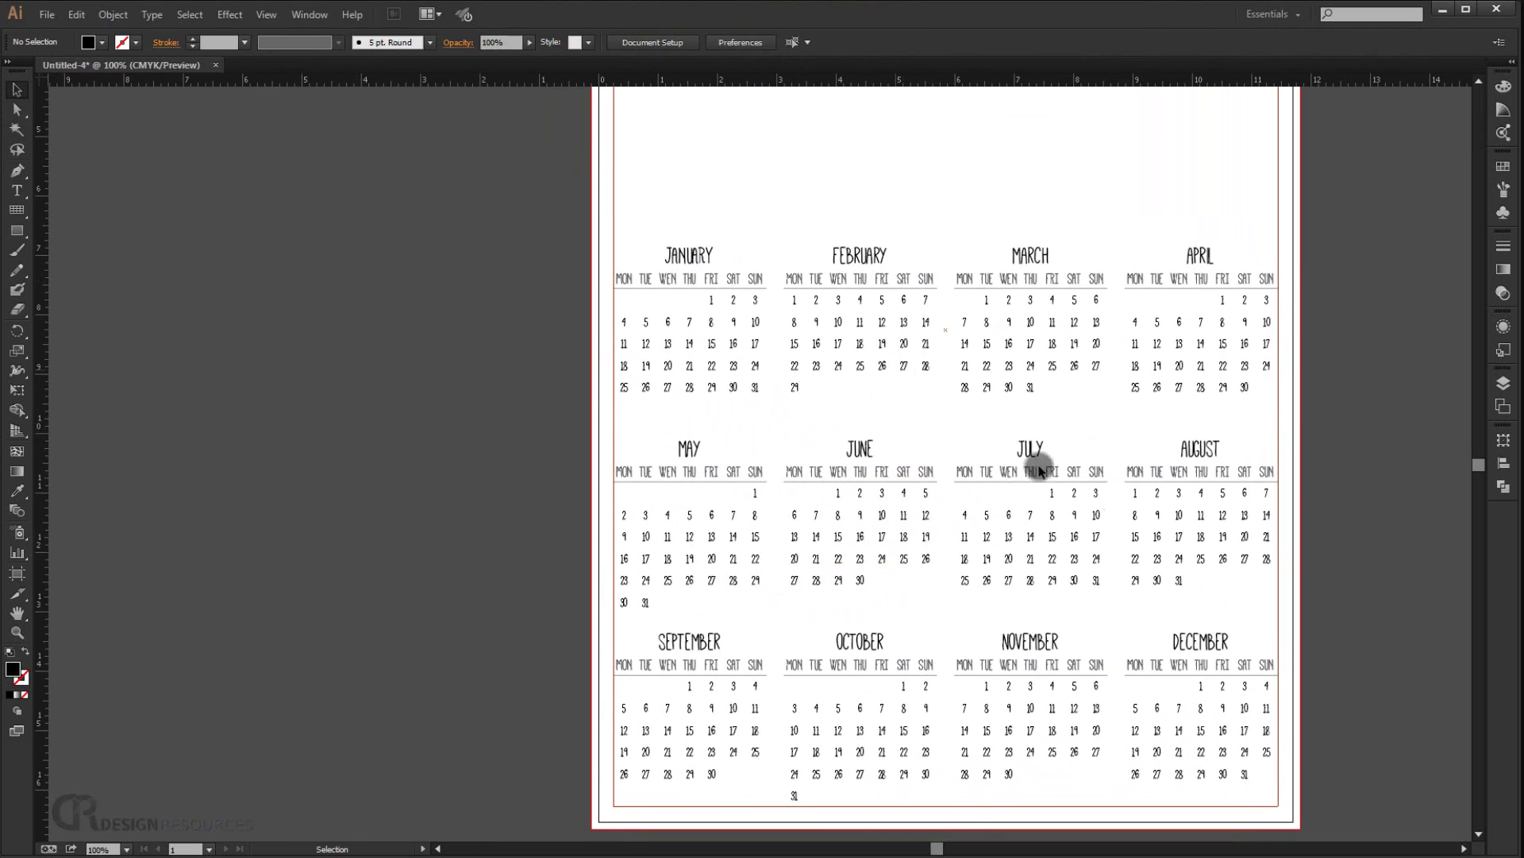
{"action": "left_click_drag", "start_coordinate": [1064, 429], "coordinate": [953, 473]}
{"action": "key", "text": "ctrl+0"}
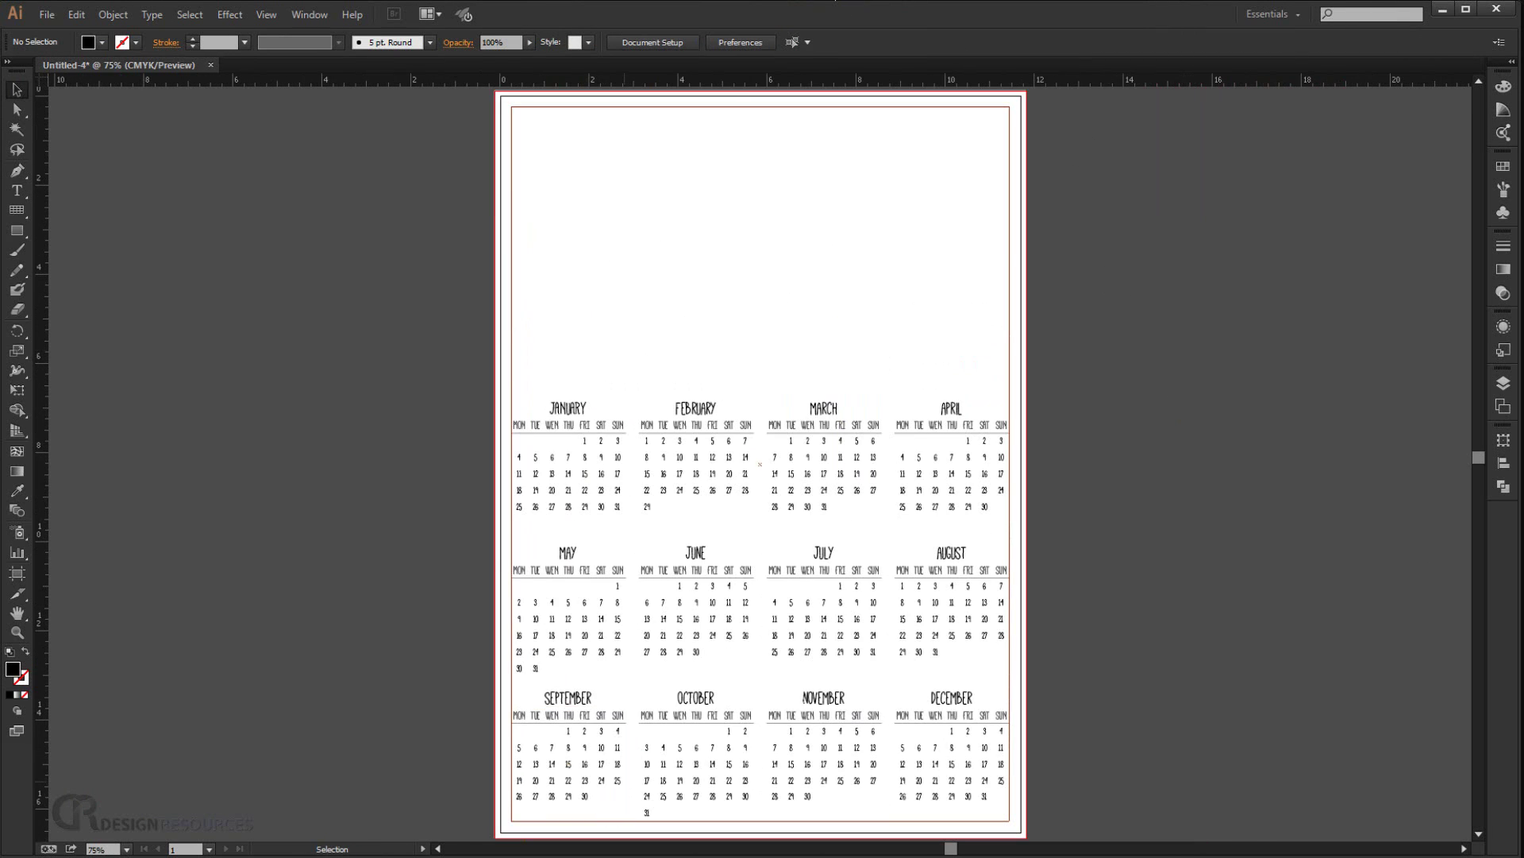
Switch to the file browser and open 01.ai from the Analytical-and-creative-brain folder
{"action": "key", "text": "ctrl+shift+p"}
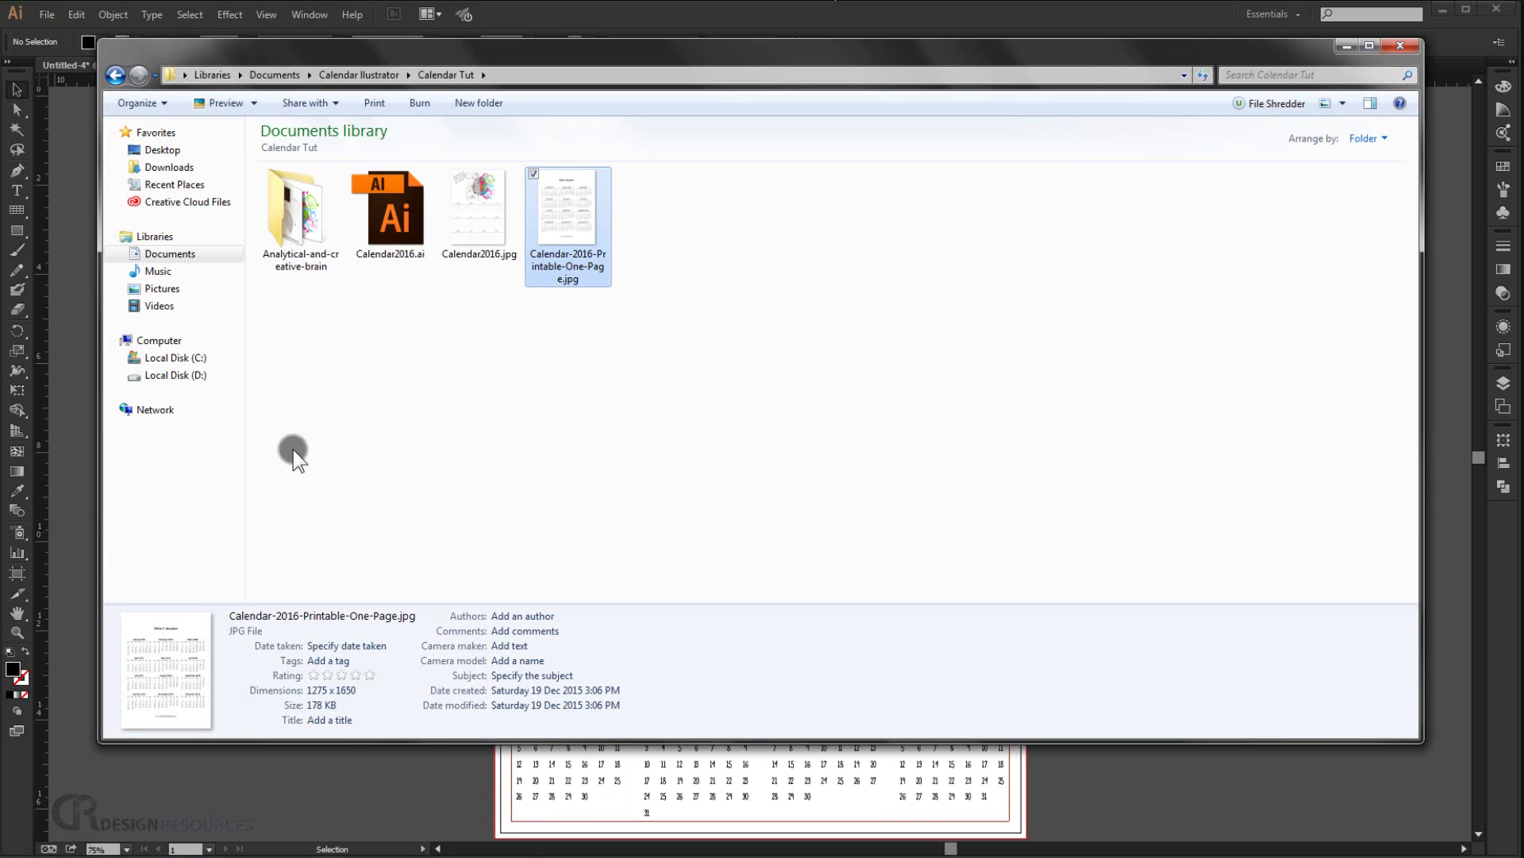
{"action": "double_click", "coordinate": [299, 224]}
{"action": "left_click", "coordinate": [299, 224]}
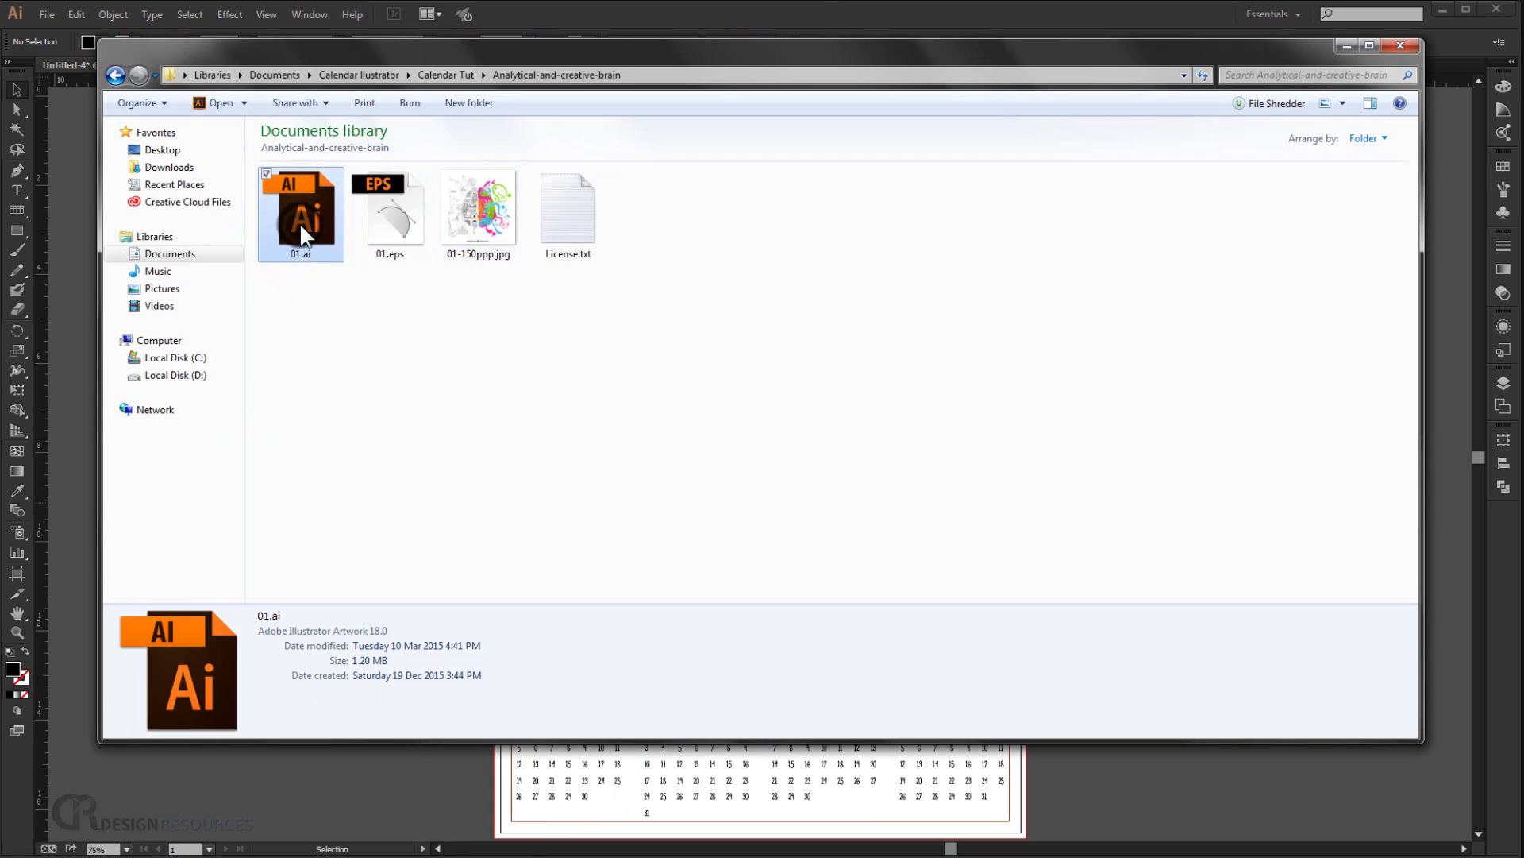
{"action": "double_click", "coordinate": [298, 224]}
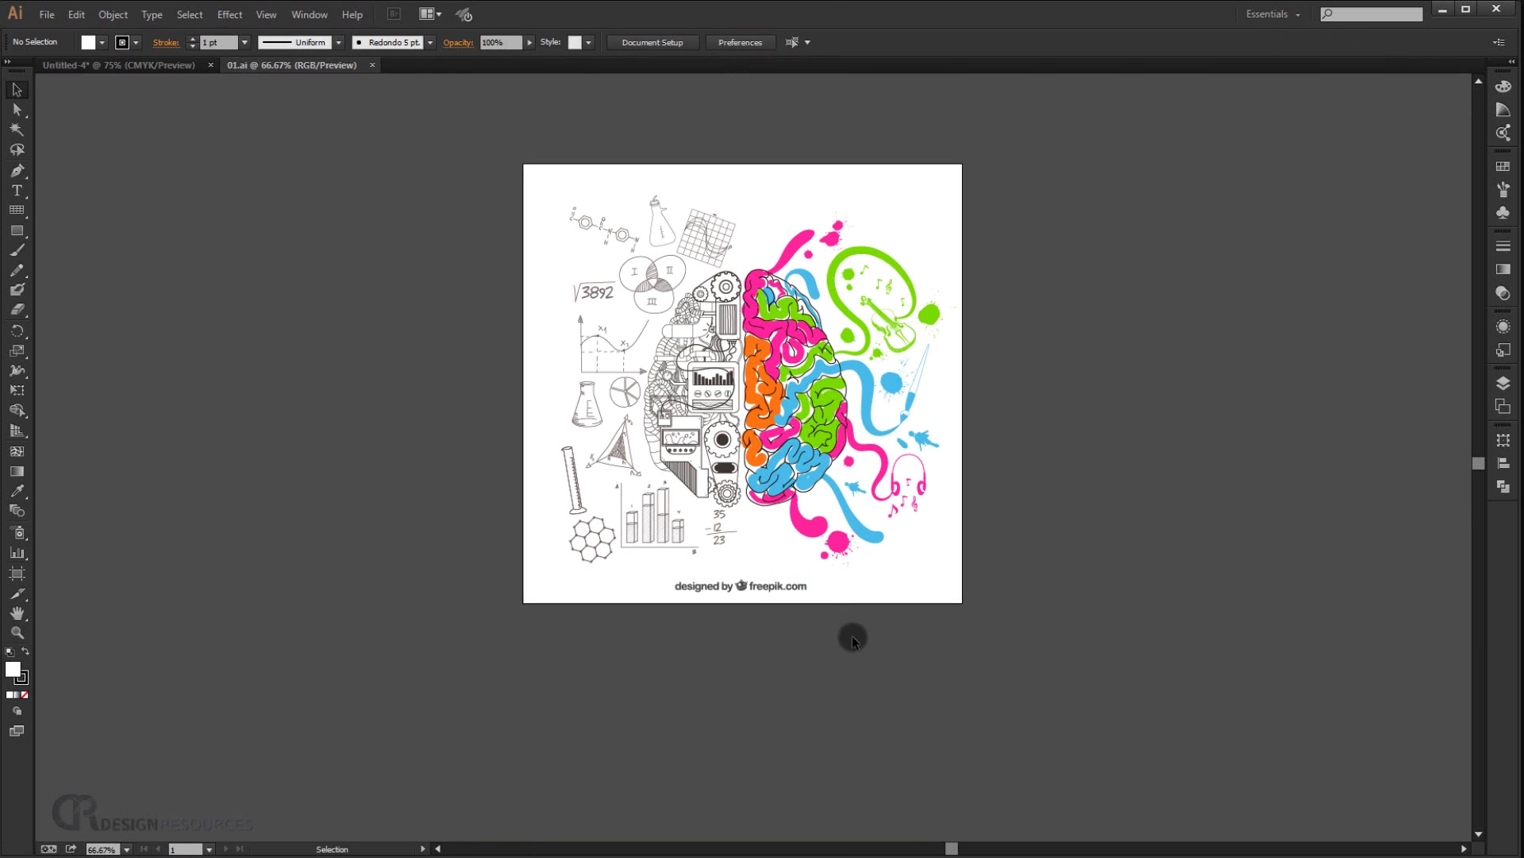
Select the whole brain illustration with its credit line and bring it into the calendar document
{"action": "left_click_drag", "start_coordinate": [1064, 697], "coordinate": [474, 167]}
{"action": "left_click_drag", "start_coordinate": [725, 355], "coordinate": [127, 68]}
{"action": "left_click_drag", "start_coordinate": [780, 328], "coordinate": [780, 327]}
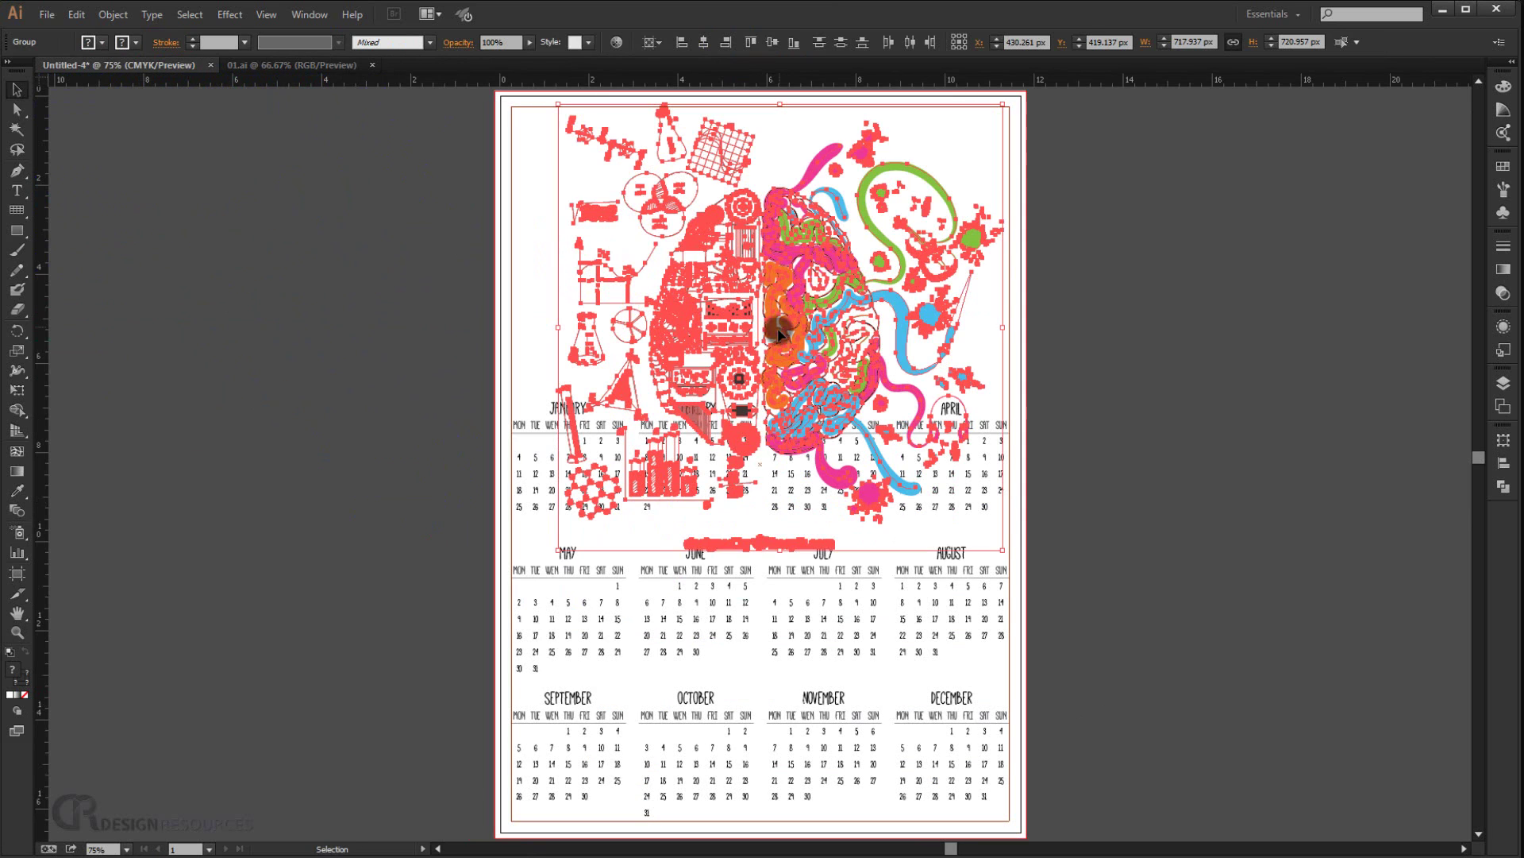
Scale the brain illustration down to about 5.6 in wide, place it above the months and center it horizontally on the page
{"action": "left_click_drag", "start_coordinate": [1003, 550], "coordinate": [921, 453]}
{"action": "left_click_drag", "start_coordinate": [790, 363], "coordinate": [772, 264]}
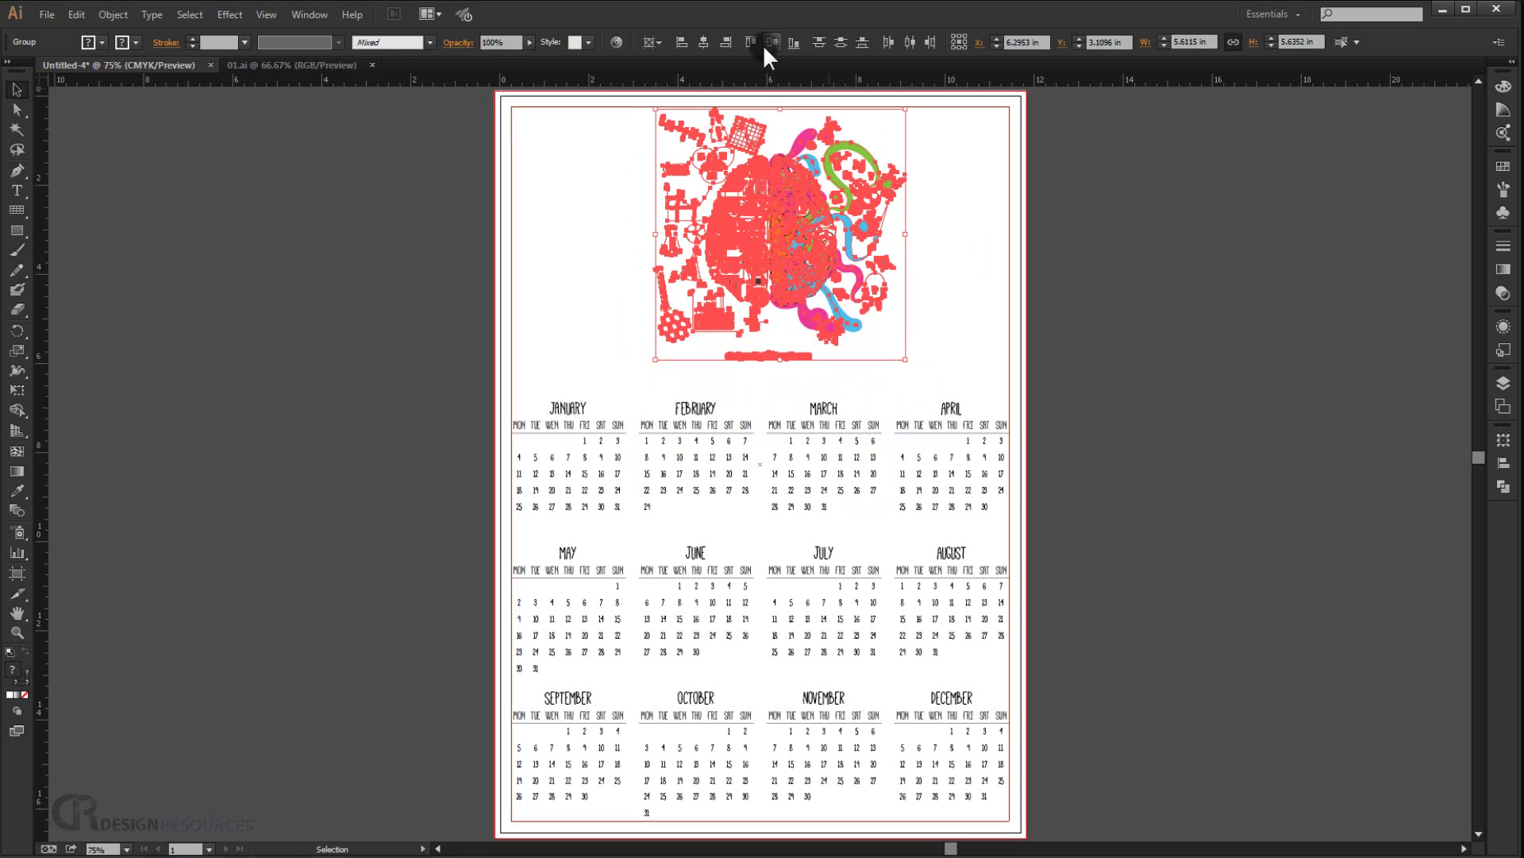
{"action": "left_click", "coordinate": [702, 41]}
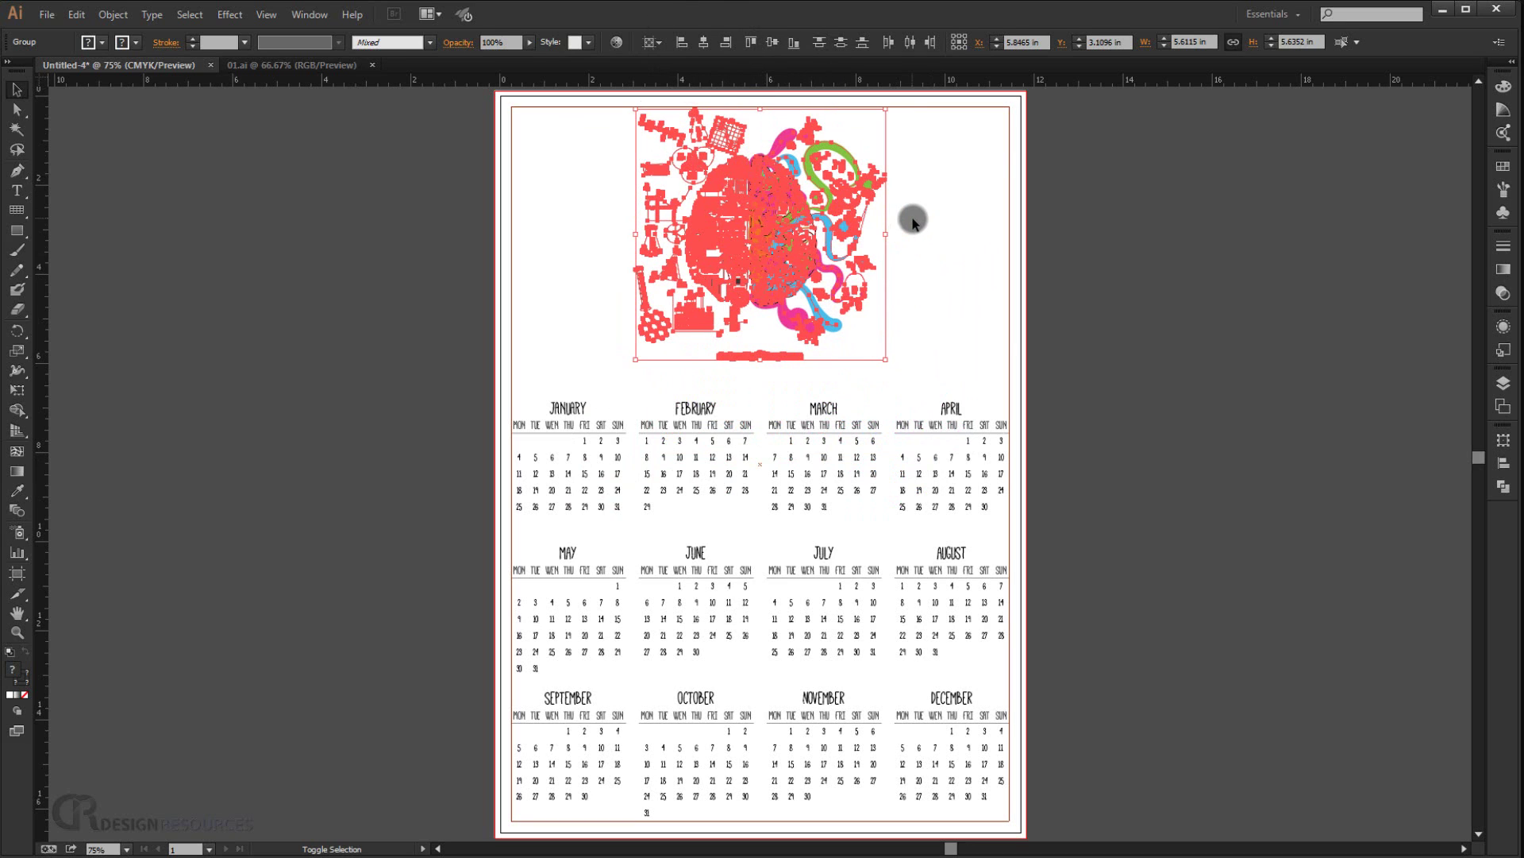
Enlarge the brain illustration to about 6.32 by 6.34 in within the space above the months, and deselect it
{"action": "left_click_drag", "start_coordinate": [887, 362], "coordinate": [921, 394]}
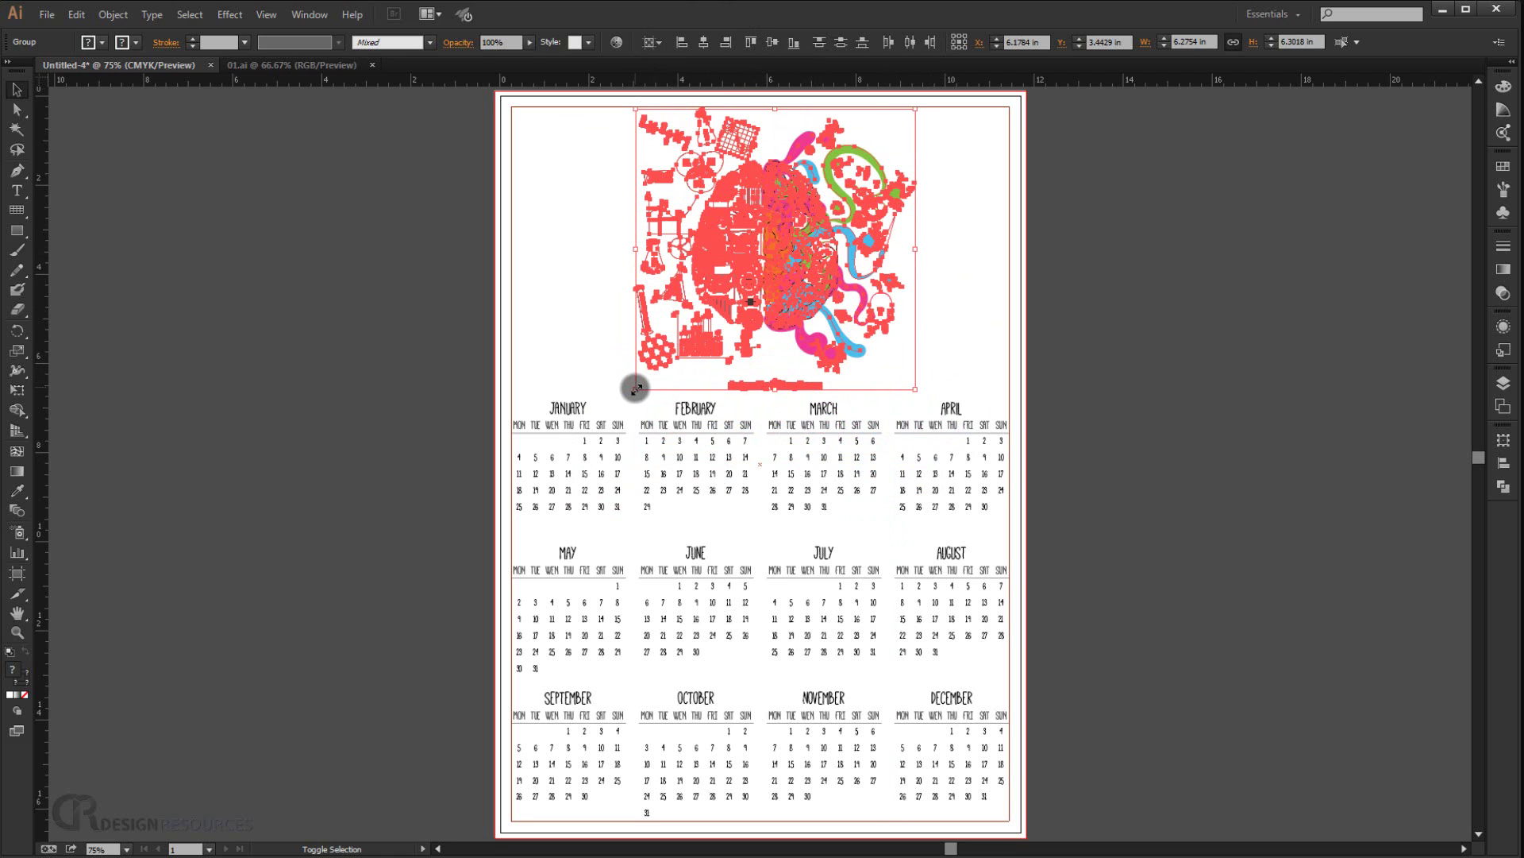
{"action": "mouse_move", "coordinate": [636, 389]}
{"action": "left_mouse_down"}
{"action": "mouse_move", "coordinate": [615, 370]}
{"action": "mouse_move", "coordinate": [632, 392]}
{"action": "left_mouse_up"}
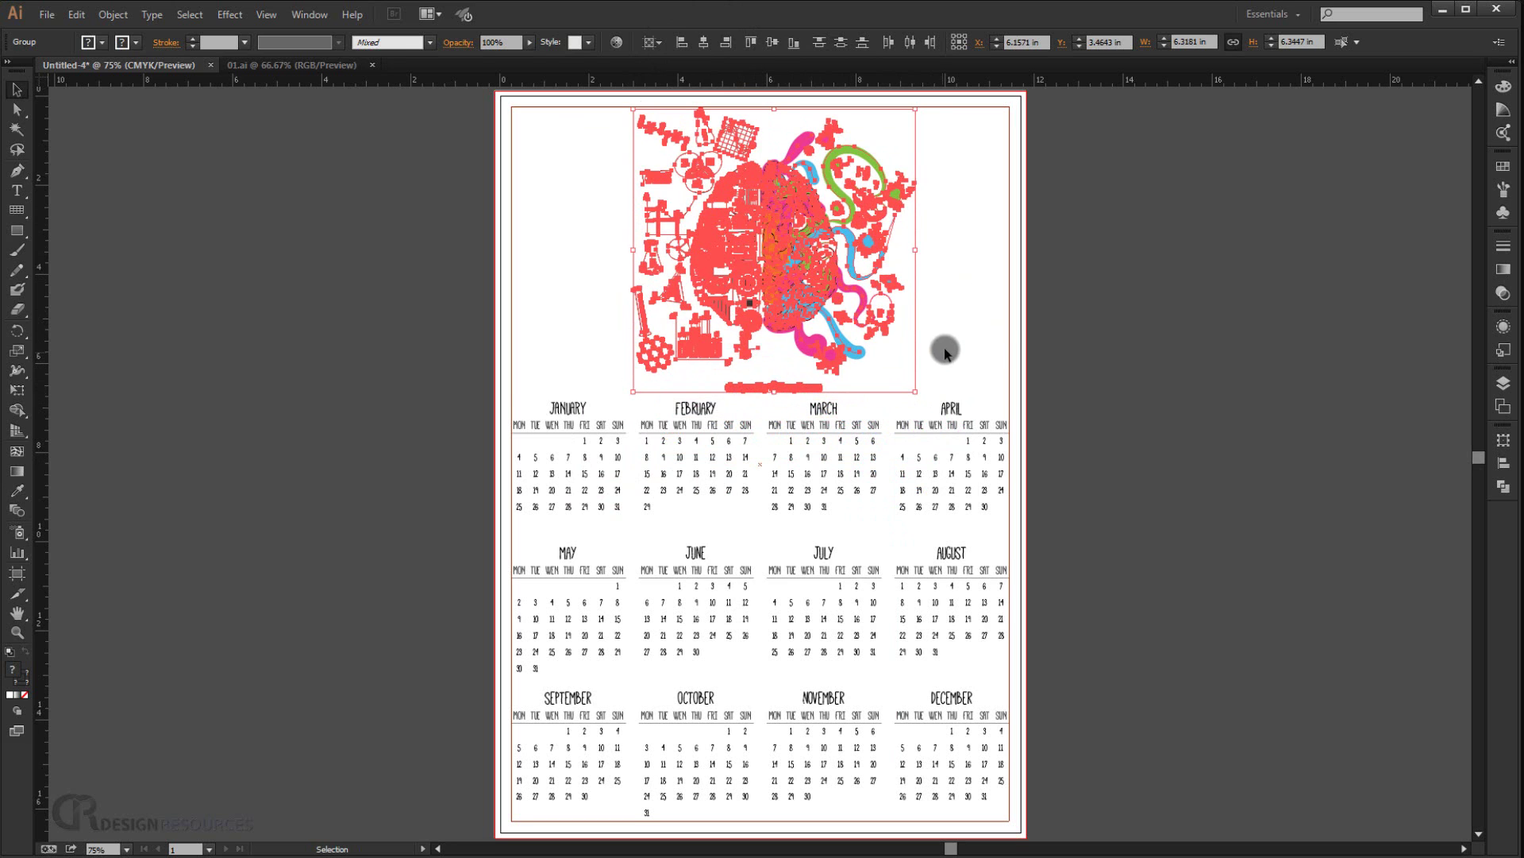
{"action": "left_click", "coordinate": [1001, 323]}
Move the "designed by freepik.com" credit up and slightly left, close beneath the brain illustration
{"action": "scroll", "coordinate": [663, 480], "scroll_direction": "up", "scroll_amount": 4}
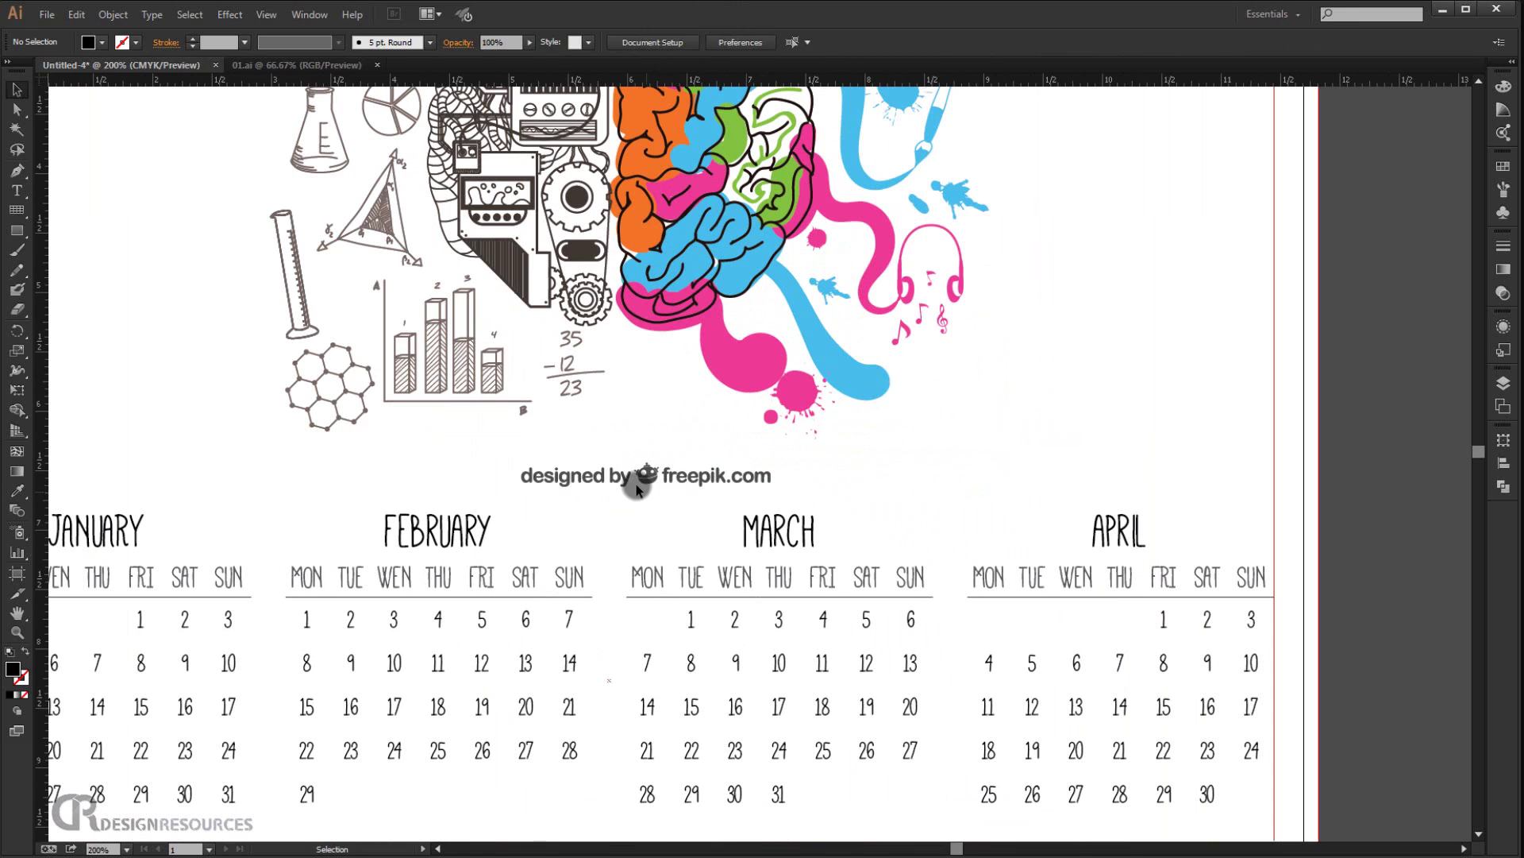
{"action": "left_click", "coordinate": [636, 486]}
{"action": "key", "text": "shift+Up"}
{"action": "key", "text": "shift+Up"}
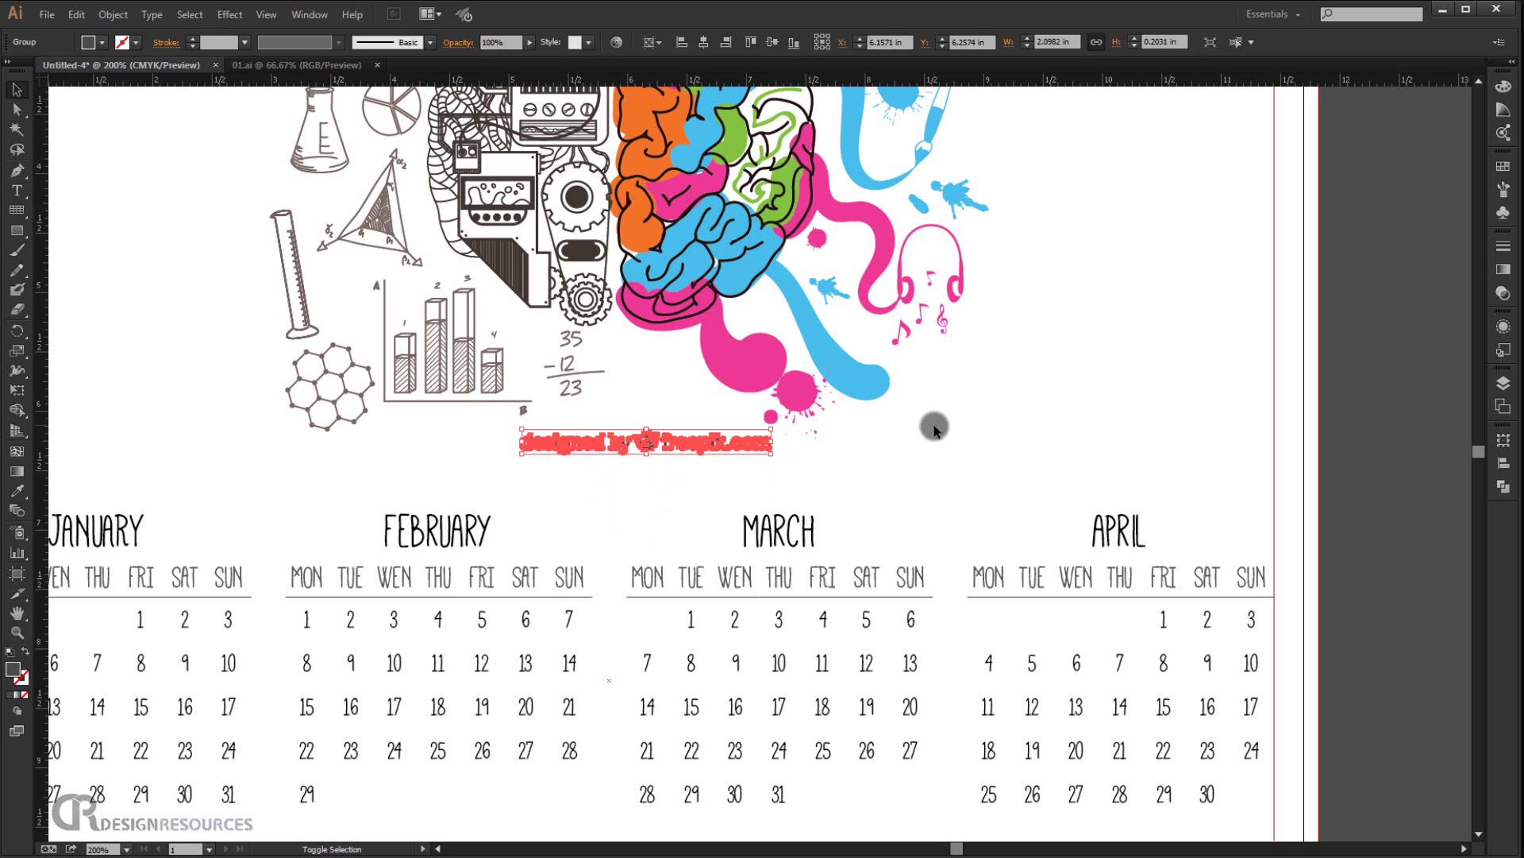
{"action": "key", "text": "shift+Left"}
{"action": "key", "text": "shift+Up"}
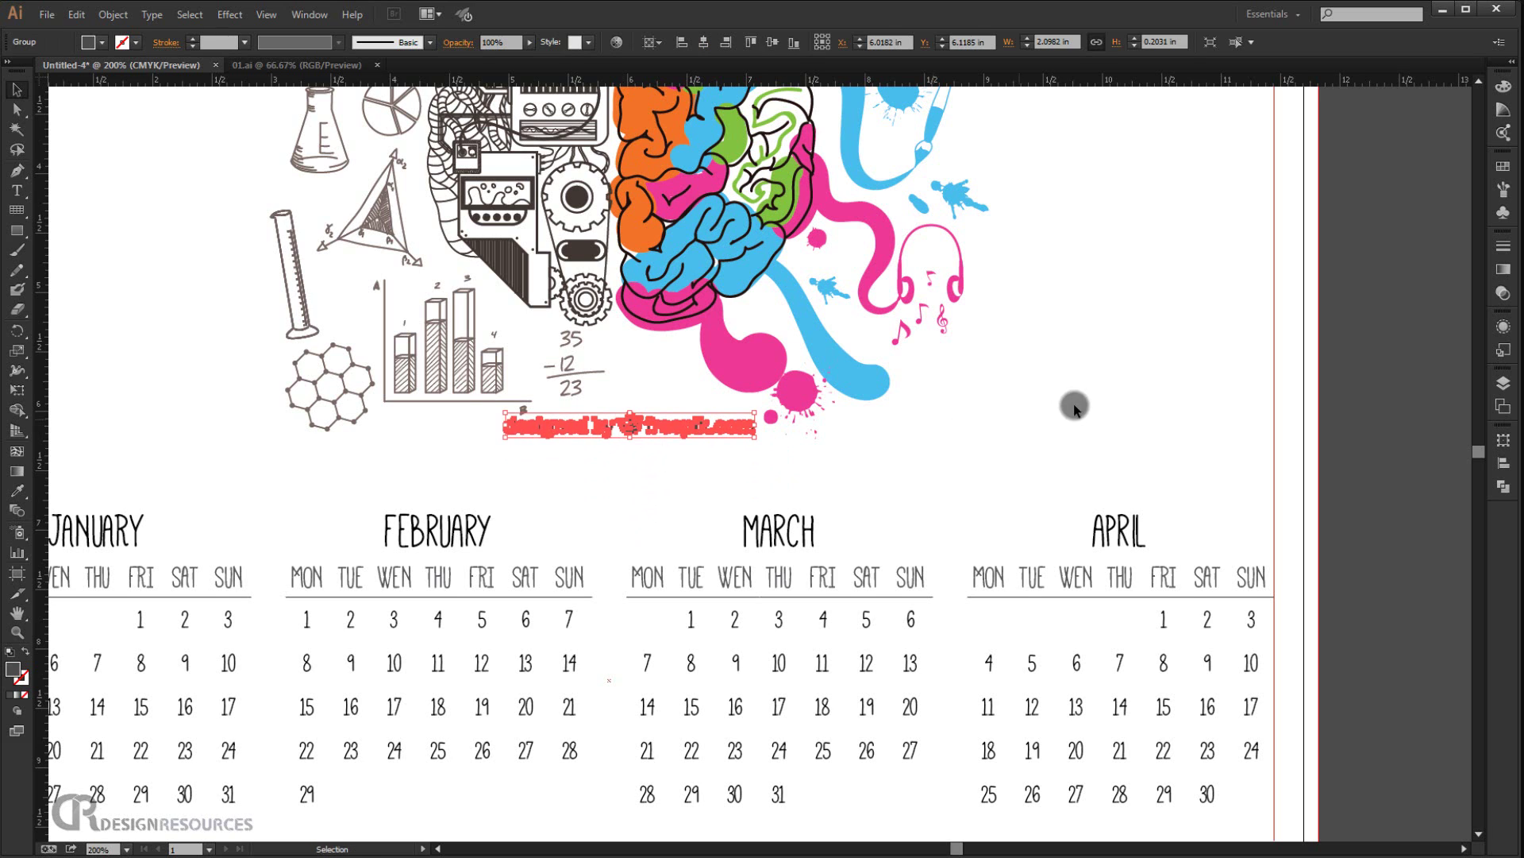
{"action": "left_click", "coordinate": [1121, 401]}
Add the text "2016" beside the analytical half of the brain illustration and set its font size to 180 pt
{"action": "scroll", "coordinate": [786, 446], "scroll_direction": "down", "scroll_amount": 1}
{"action": "left_click_drag", "start_coordinate": [377, 447], "coordinate": [517, 566]}
{"action": "scroll", "coordinate": [518, 566], "scroll_direction": "up", "scroll_amount": 5}
{"action": "scroll", "coordinate": [518, 566], "scroll_direction": "left", "scroll_amount": 5}
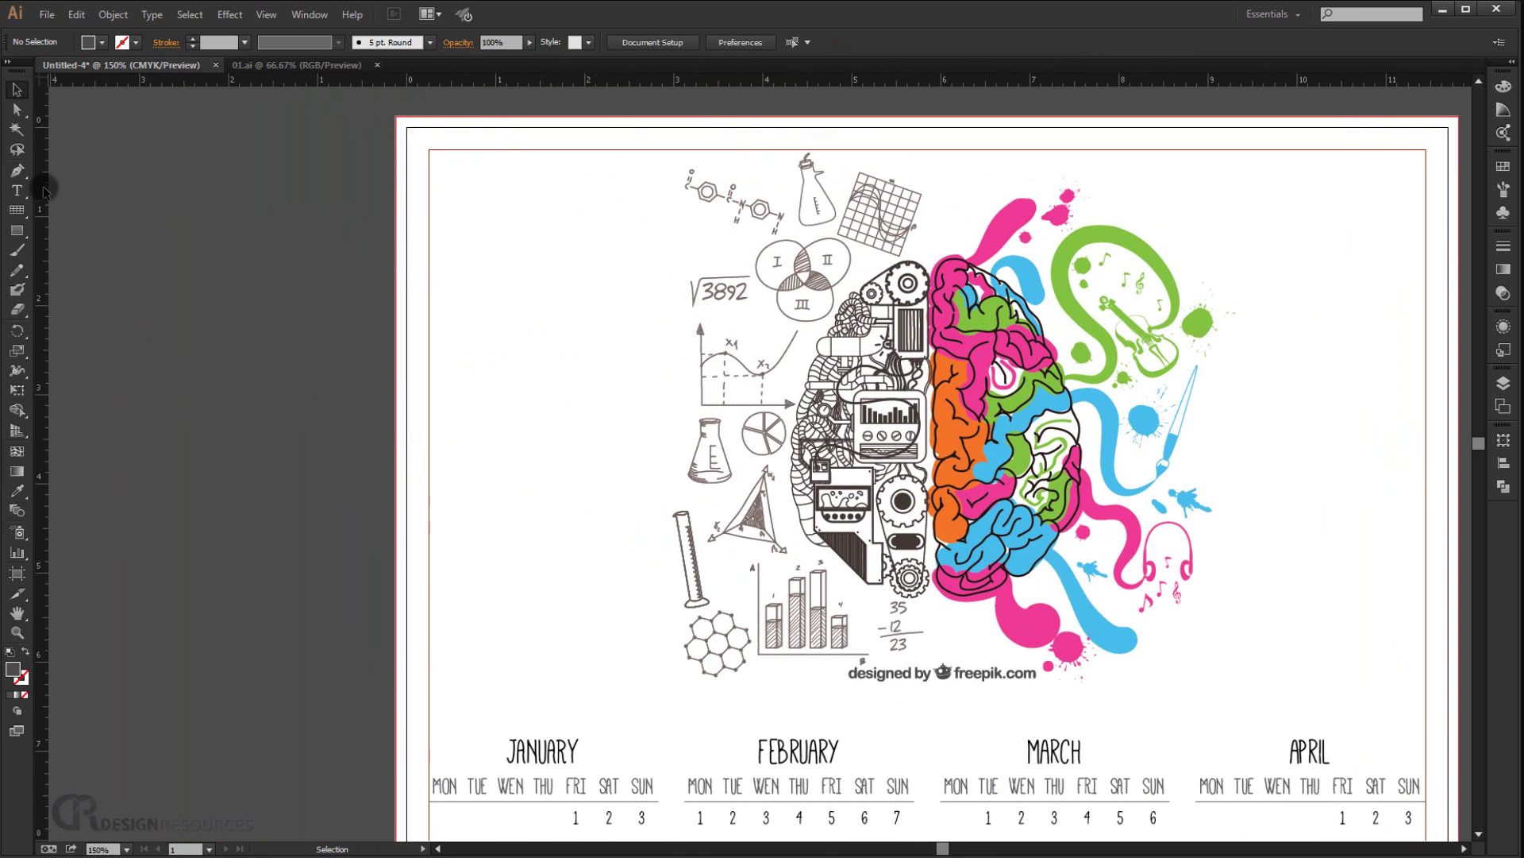
{"action": "left_click", "coordinate": [17, 191]}
{"action": "left_click", "coordinate": [521, 316]}
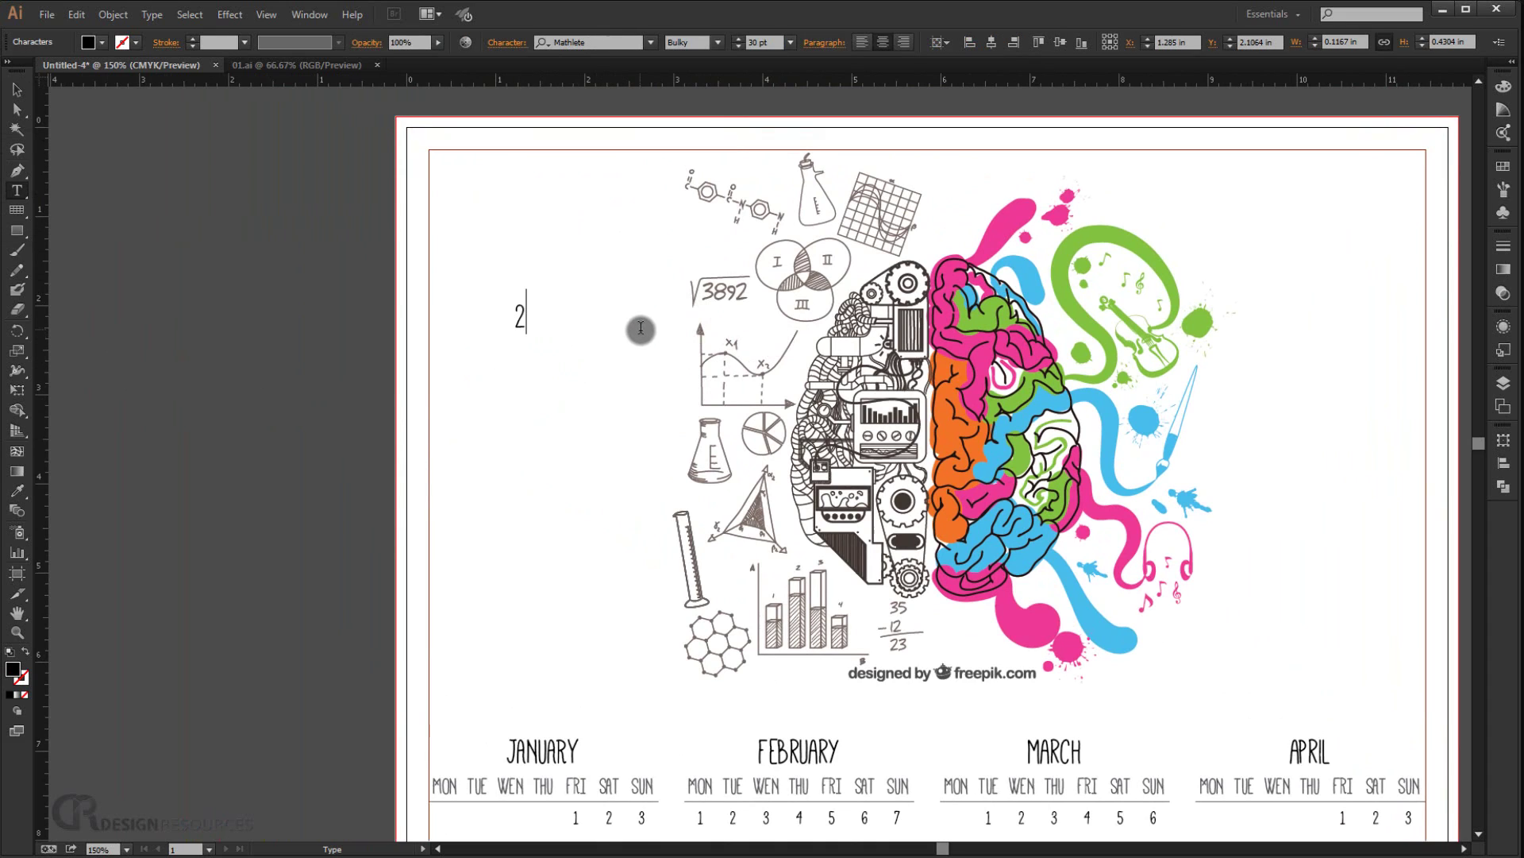
{"action": "left_click_drag", "start_coordinate": [641, 328], "coordinate": [368, 316]}
{"action": "left_click", "coordinate": [761, 40]}
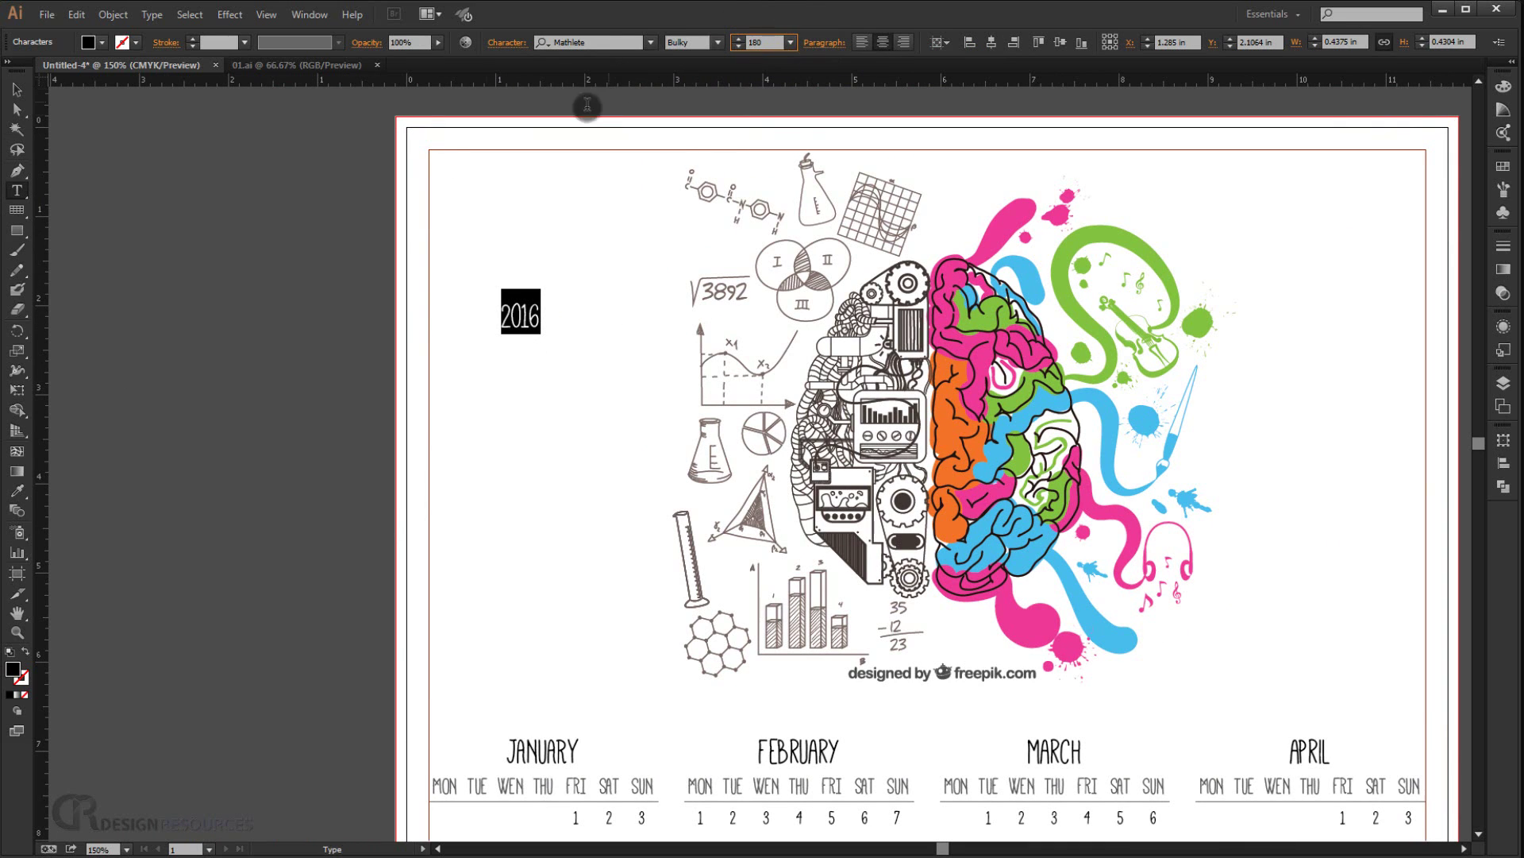
{"action": "left_click", "coordinate": [15, 89]}
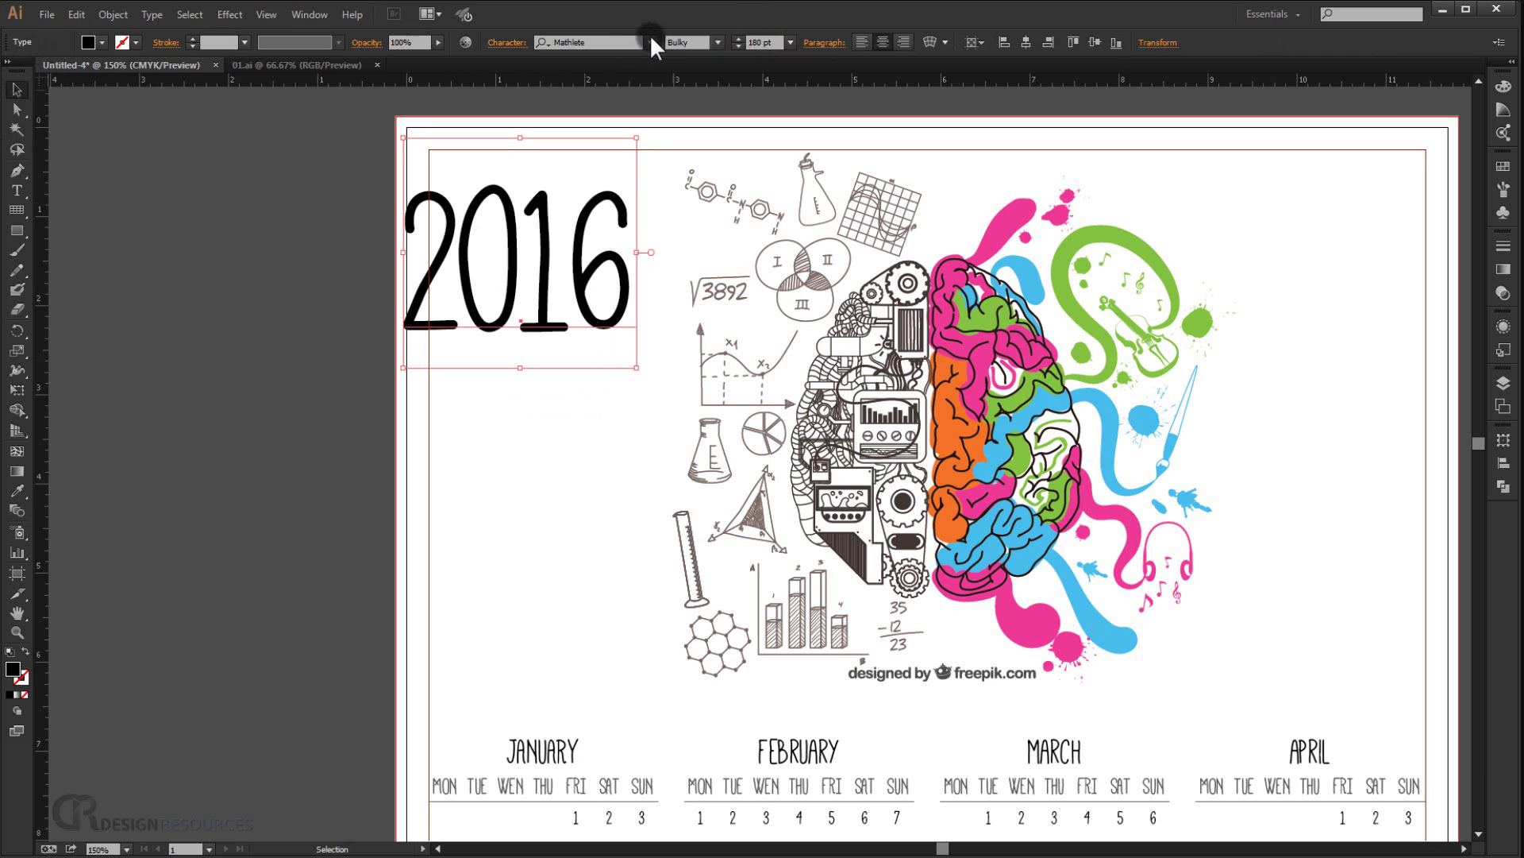
Set the 2016 title to the Skinny font style, rotate it counterclockwise about 30 degrees, and reposition it inside the page's upper corner
{"action": "left_click", "coordinate": [717, 42]}
{"action": "left_click", "coordinate": [689, 70]}
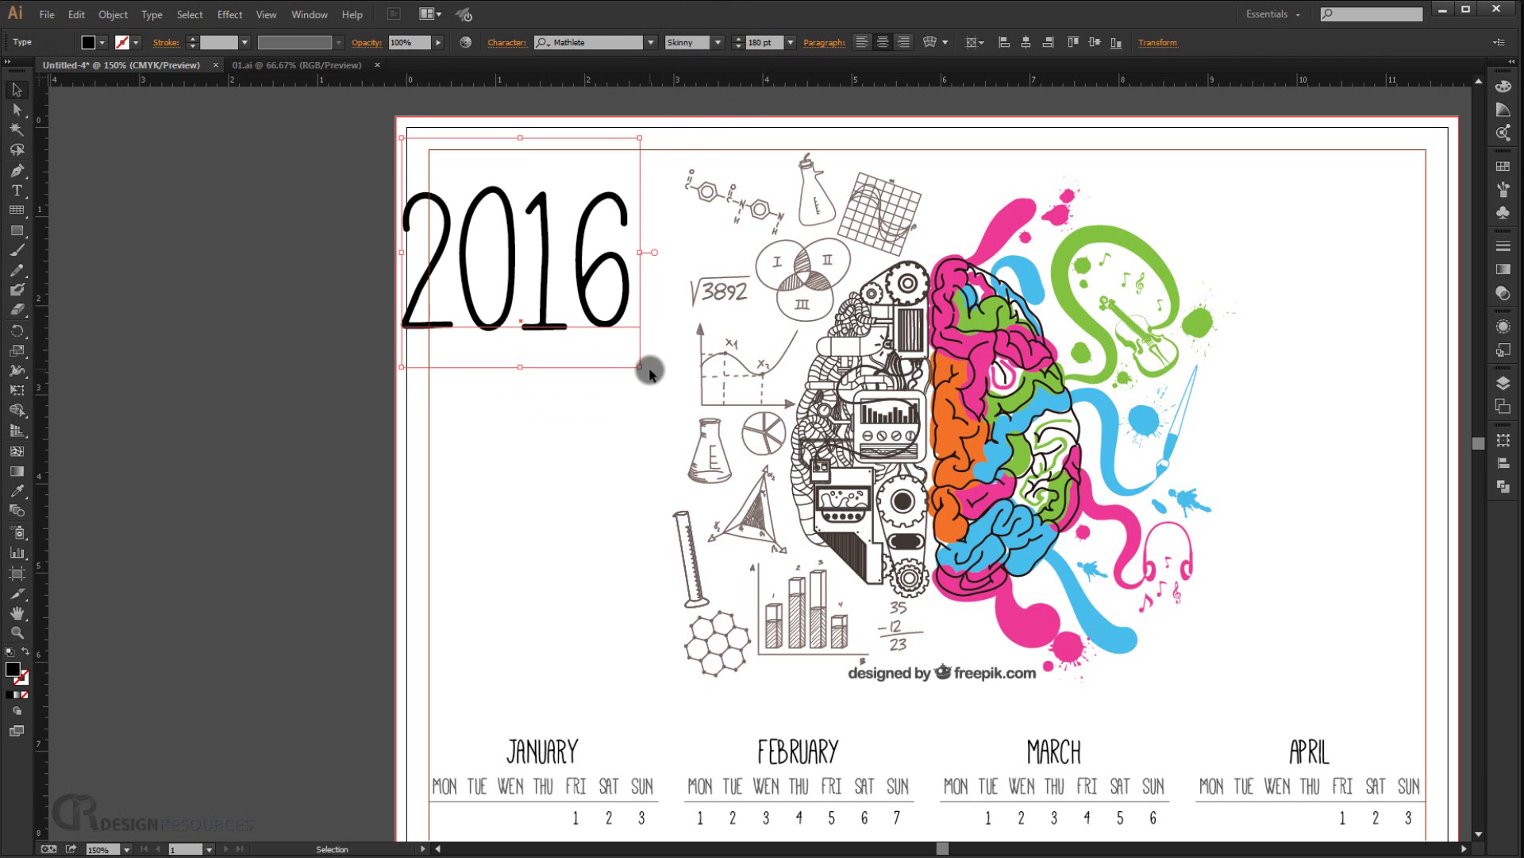
{"action": "left_click_drag", "start_coordinate": [647, 372], "coordinate": [685, 293]}
{"action": "left_click_drag", "start_coordinate": [573, 285], "coordinate": [623, 298]}
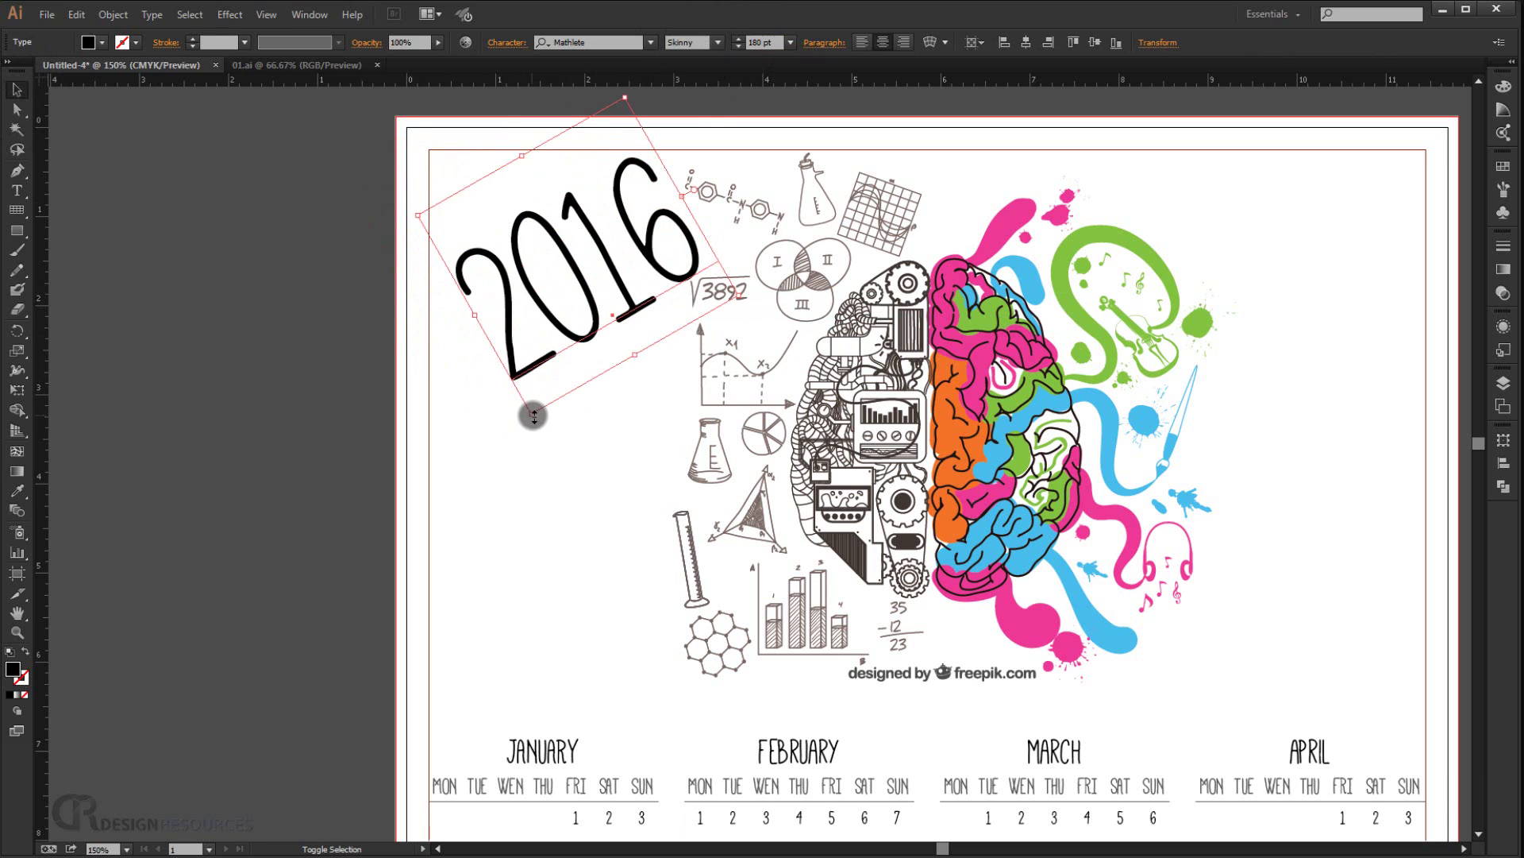
Scale the rotated 2016 title to about 191 pt and position it between the margin and the brain illustration
{"action": "left_click_drag", "start_coordinate": [534, 414], "coordinate": [521, 446]}
{"action": "left_click_drag", "start_coordinate": [566, 358], "coordinate": [563, 344]}
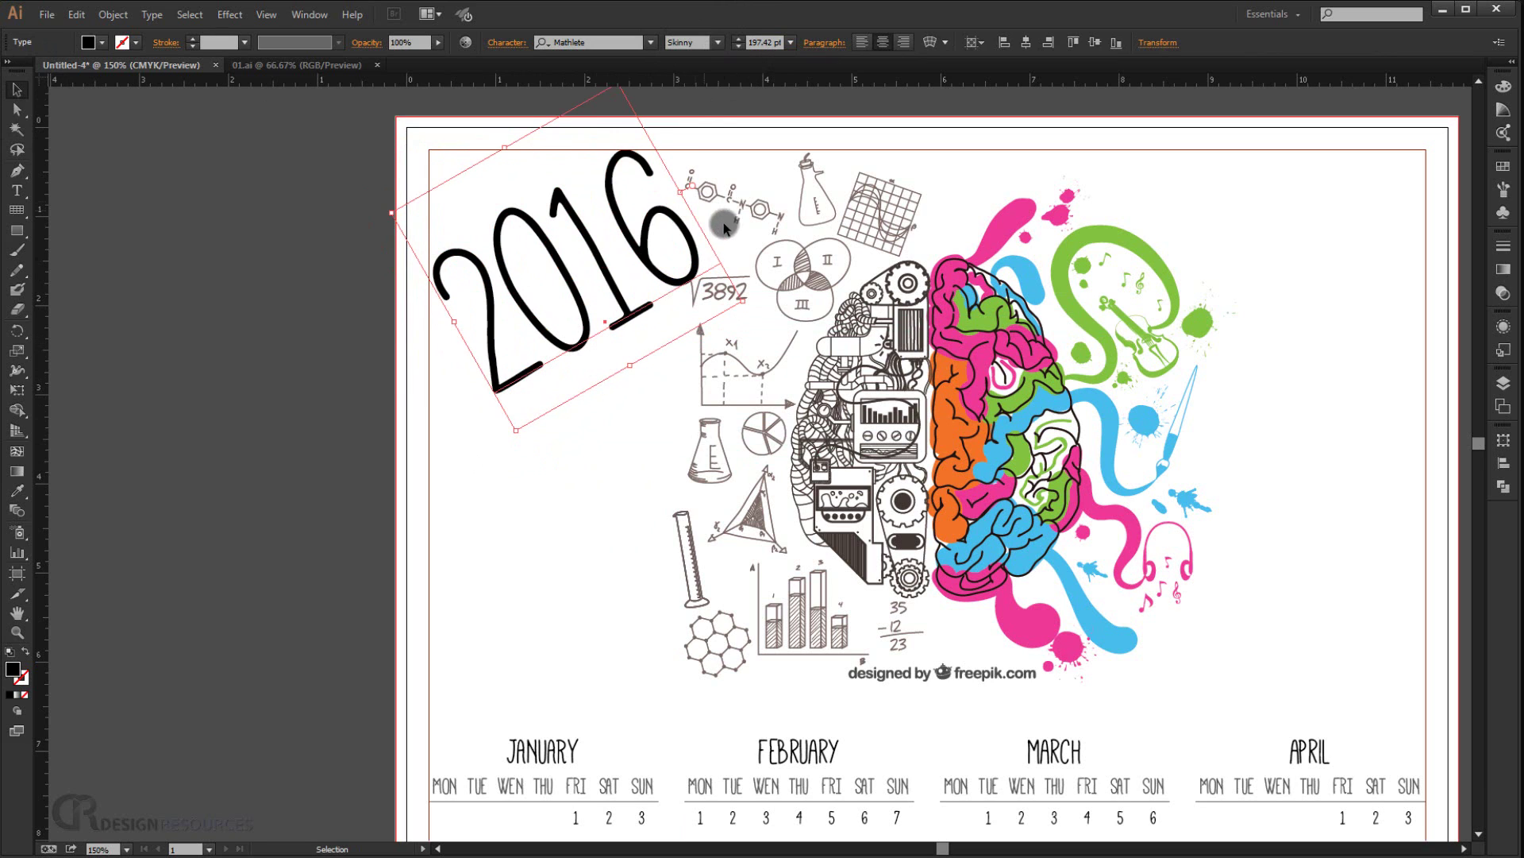
{"action": "left_click_drag", "start_coordinate": [741, 299], "coordinate": [731, 297]}
{"action": "left_click_drag", "start_coordinate": [647, 270], "coordinate": [657, 268]}
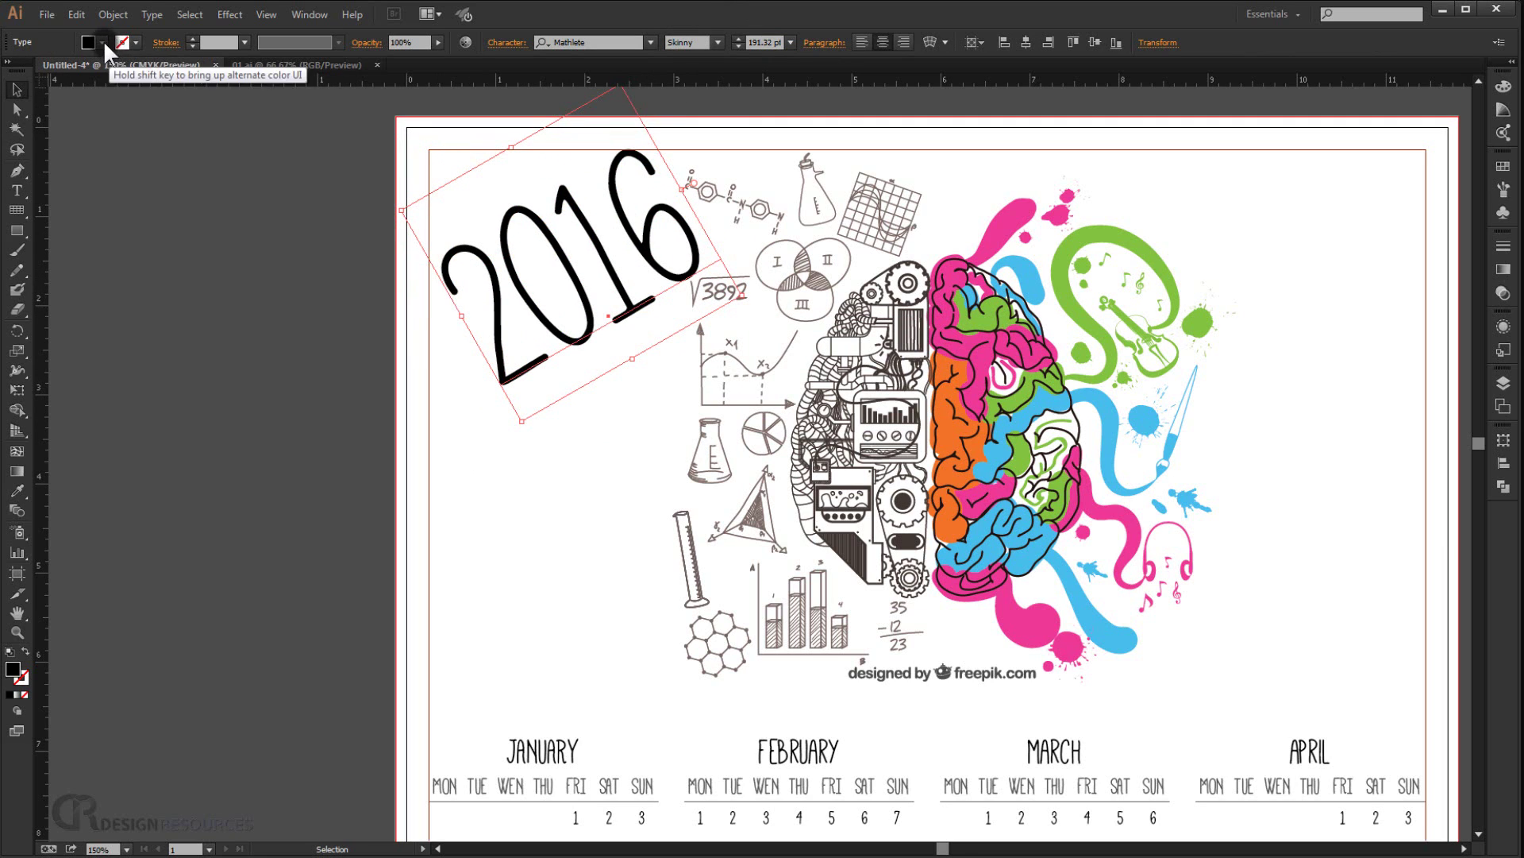
Fill the 2016 title with a dark gray swatch and deselect it
{"action": "left_click", "coordinate": [102, 41]}
{"action": "left_click", "coordinate": [38, 119]}
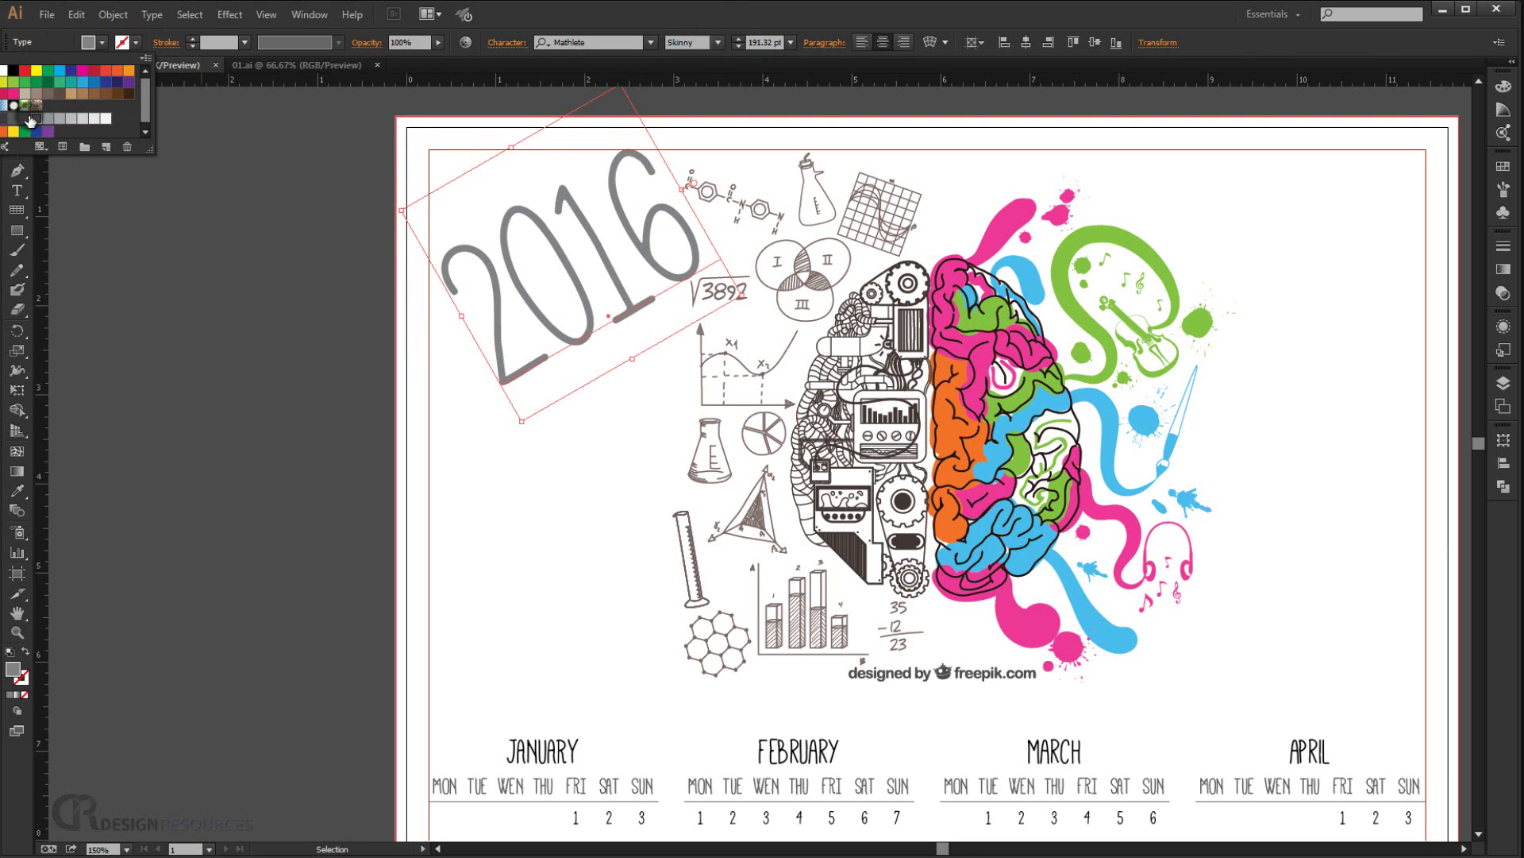
{"action": "left_click", "coordinate": [627, 496]}
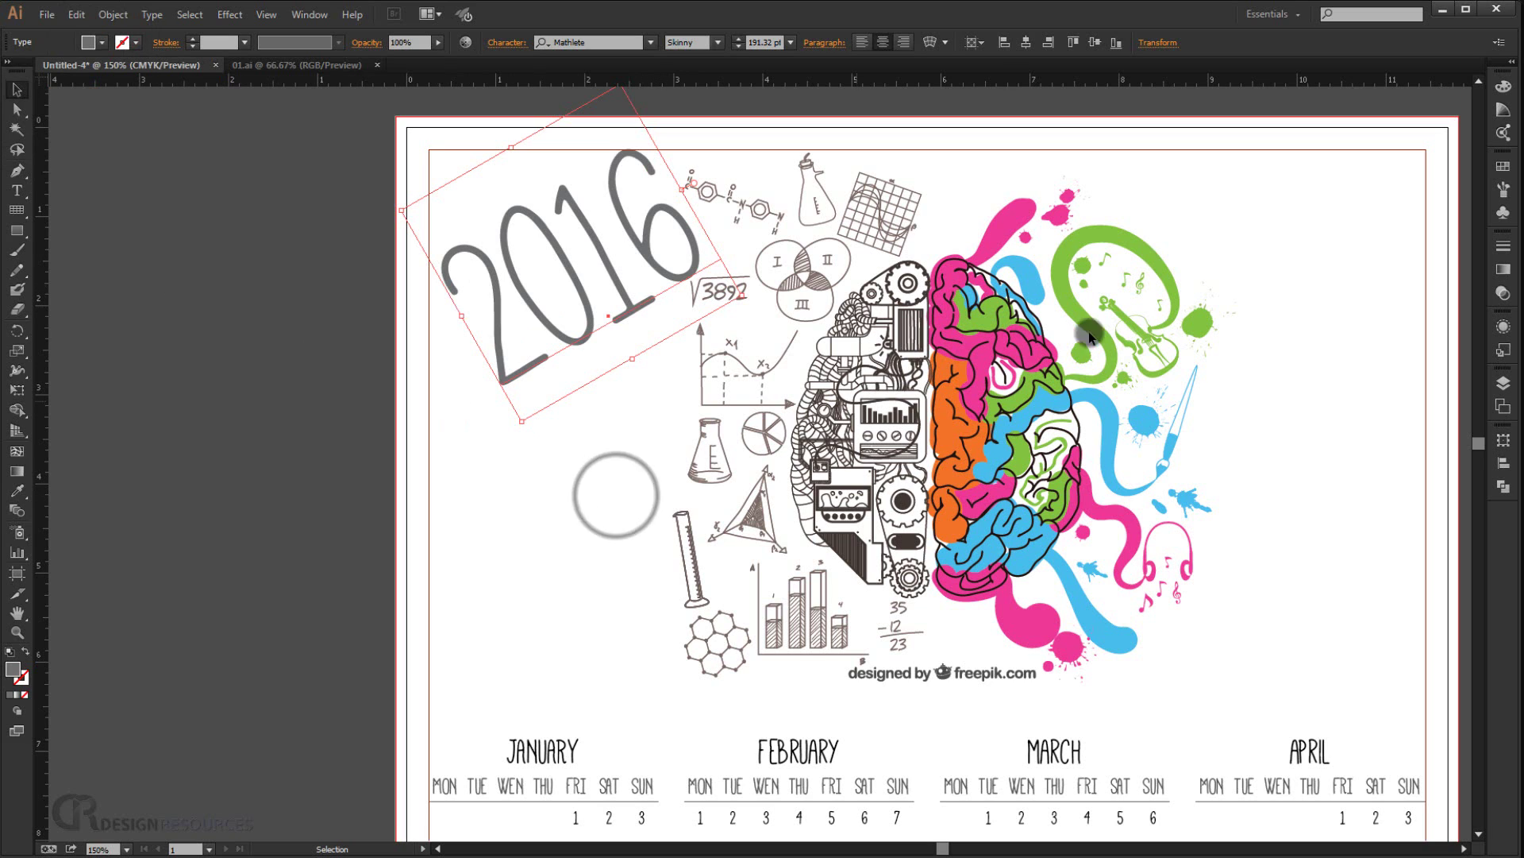
{"action": "left_click", "coordinate": [342, 435]}
Start saving the calendar under a new file in the Adobe PDF format
{"action": "key", "text": "ctrl+0"}
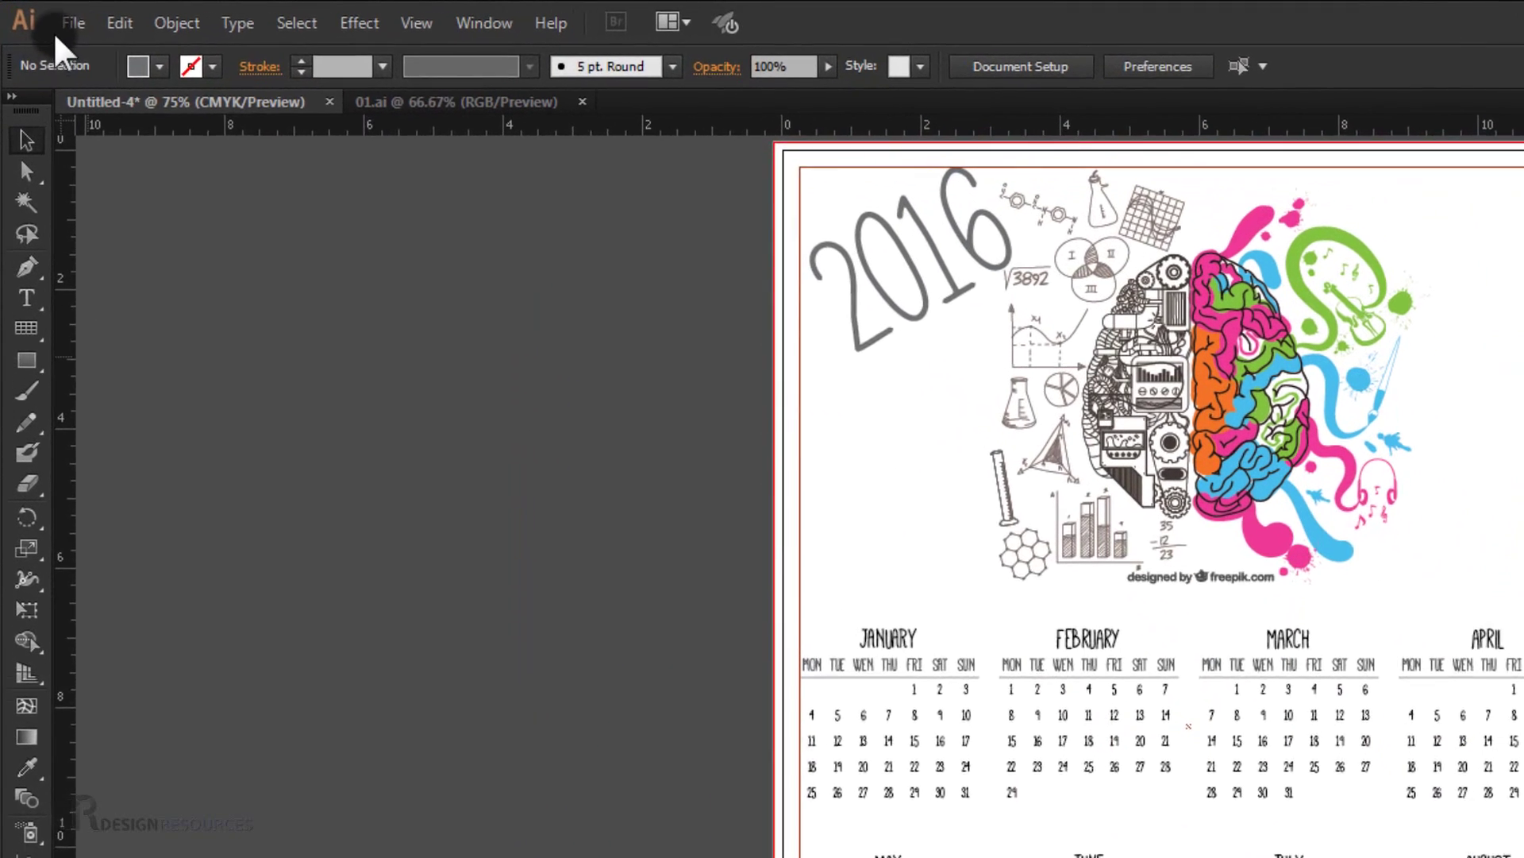
{"action": "left_click", "coordinate": [47, 15]}
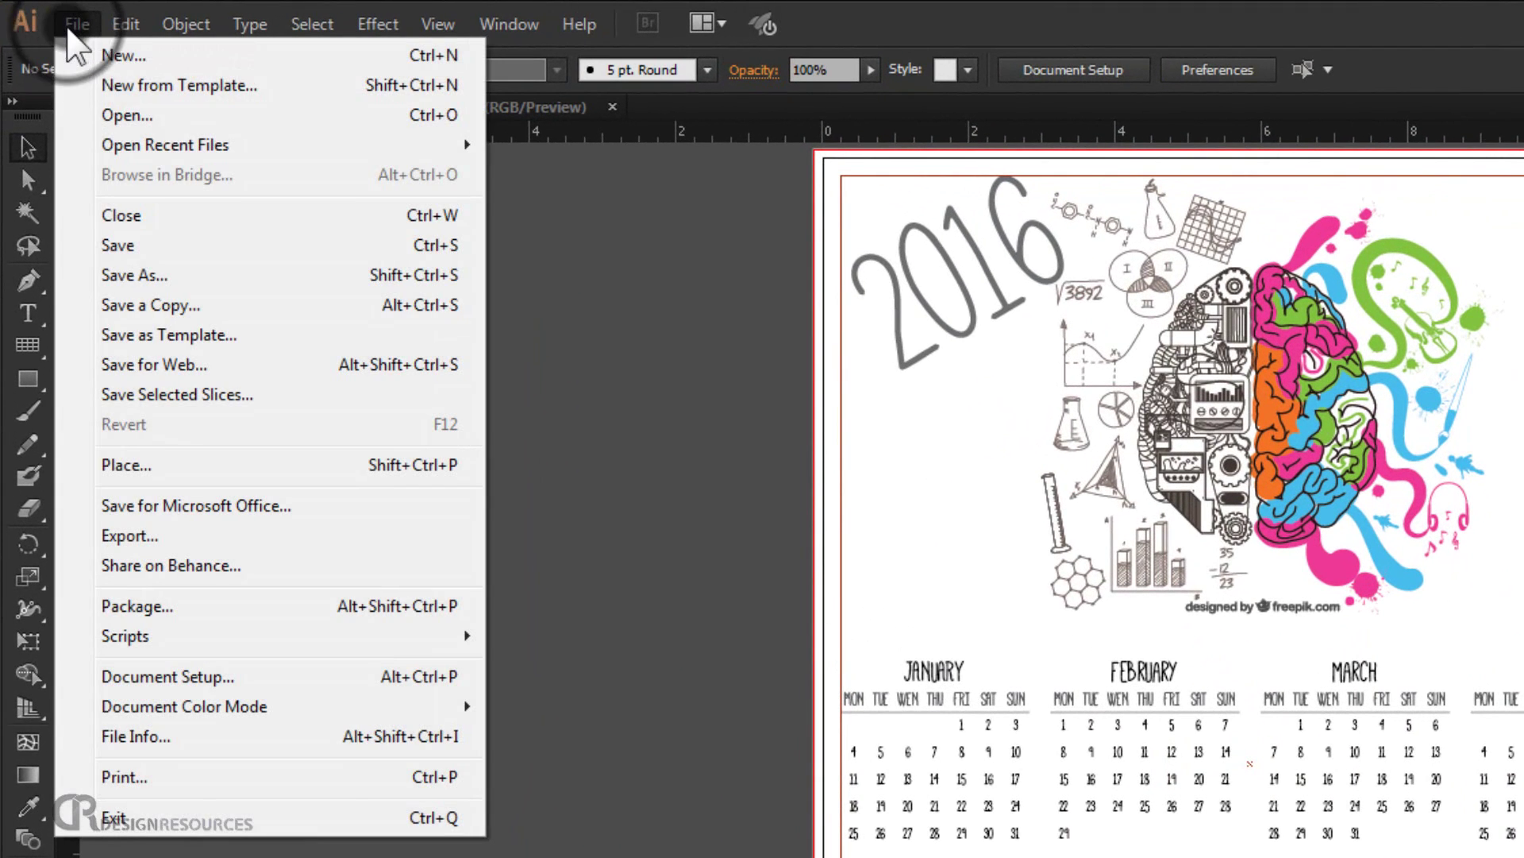
{"action": "left_click", "coordinate": [135, 275]}
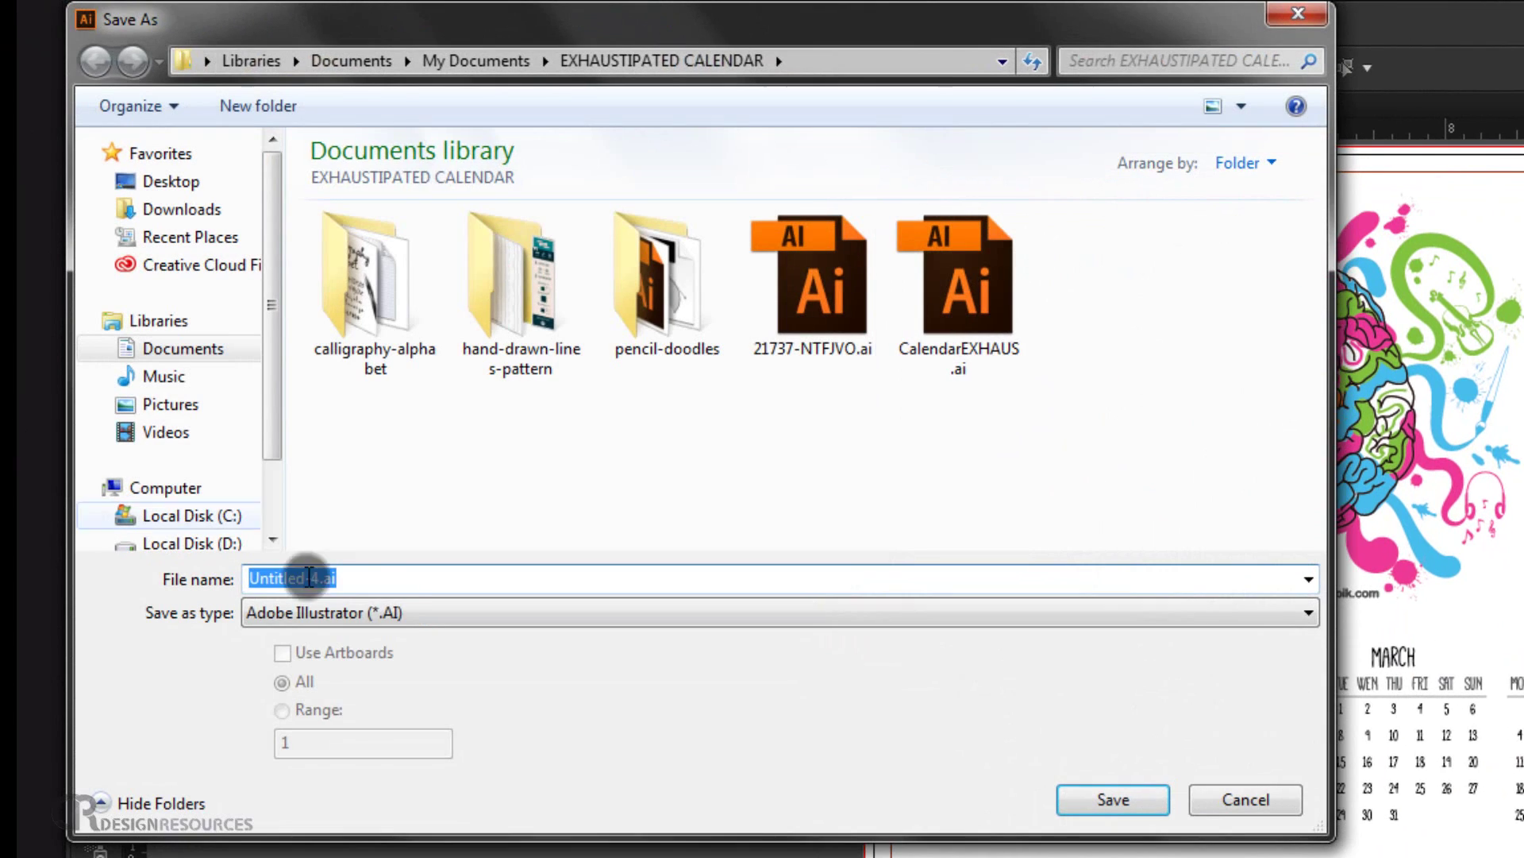
{"action": "left_click", "coordinate": [328, 613]}
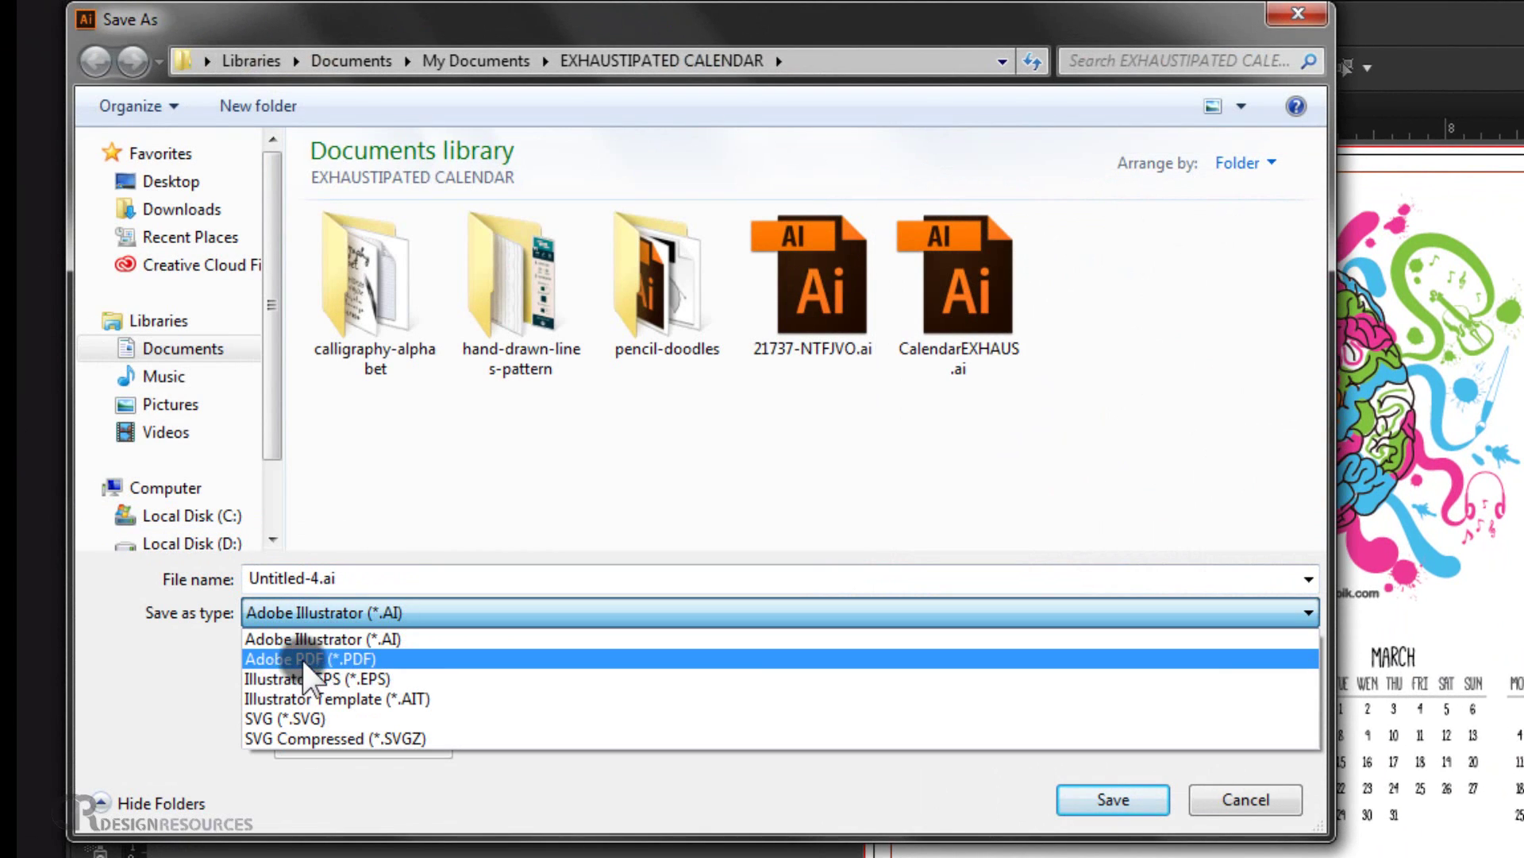
{"action": "left_click", "coordinate": [303, 659]}
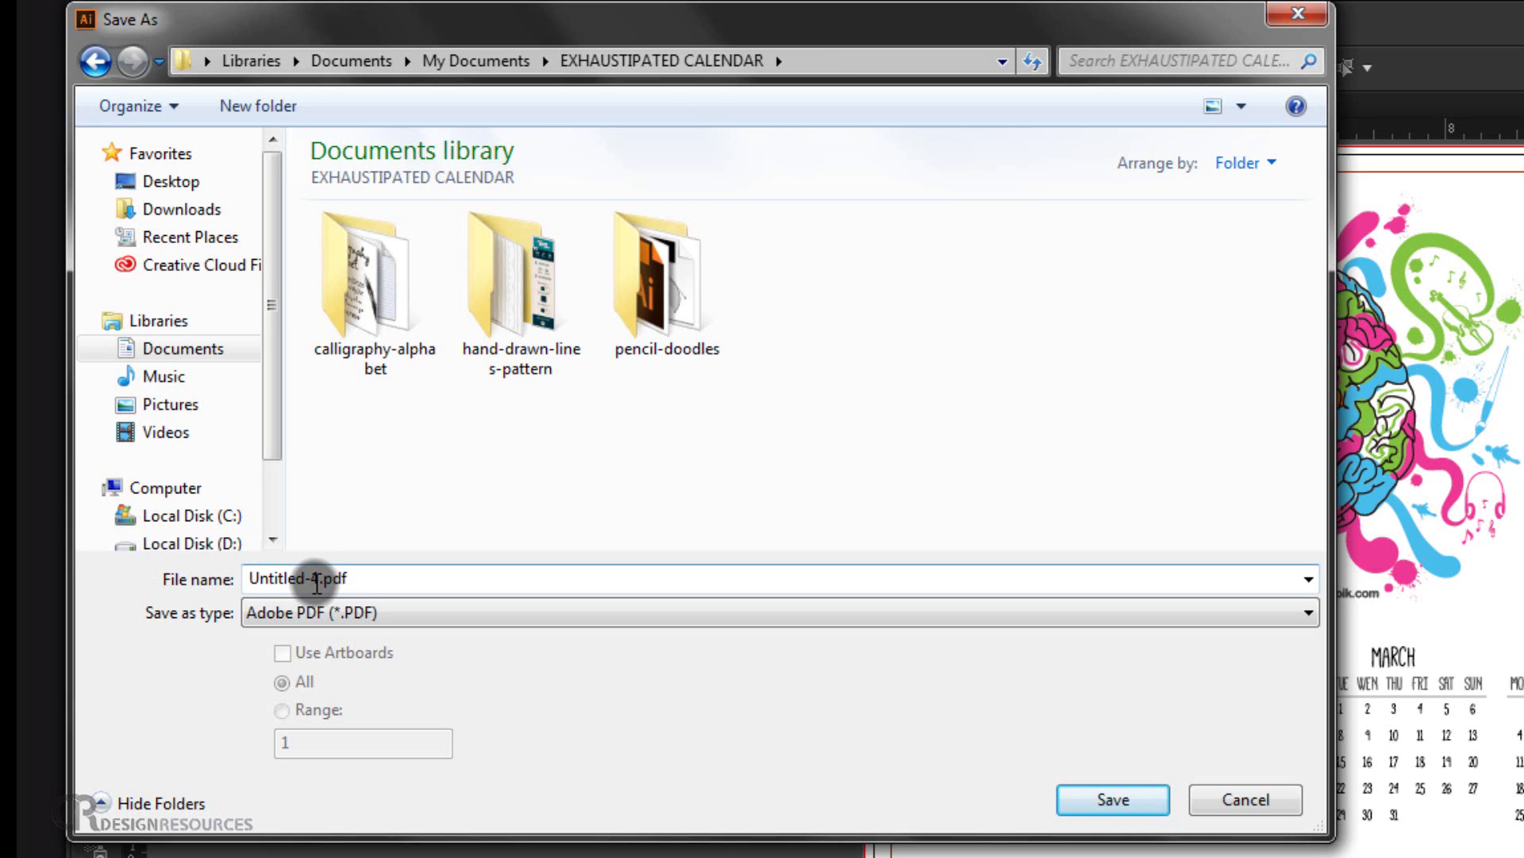
Name the PDF file Calendar2016.pdf and proceed to its PDF export settings
{"action": "double_click", "coordinate": [317, 580]}
{"action": "left_click", "coordinate": [310, 579]}
{"action": "double_click", "coordinate": [316, 578]}
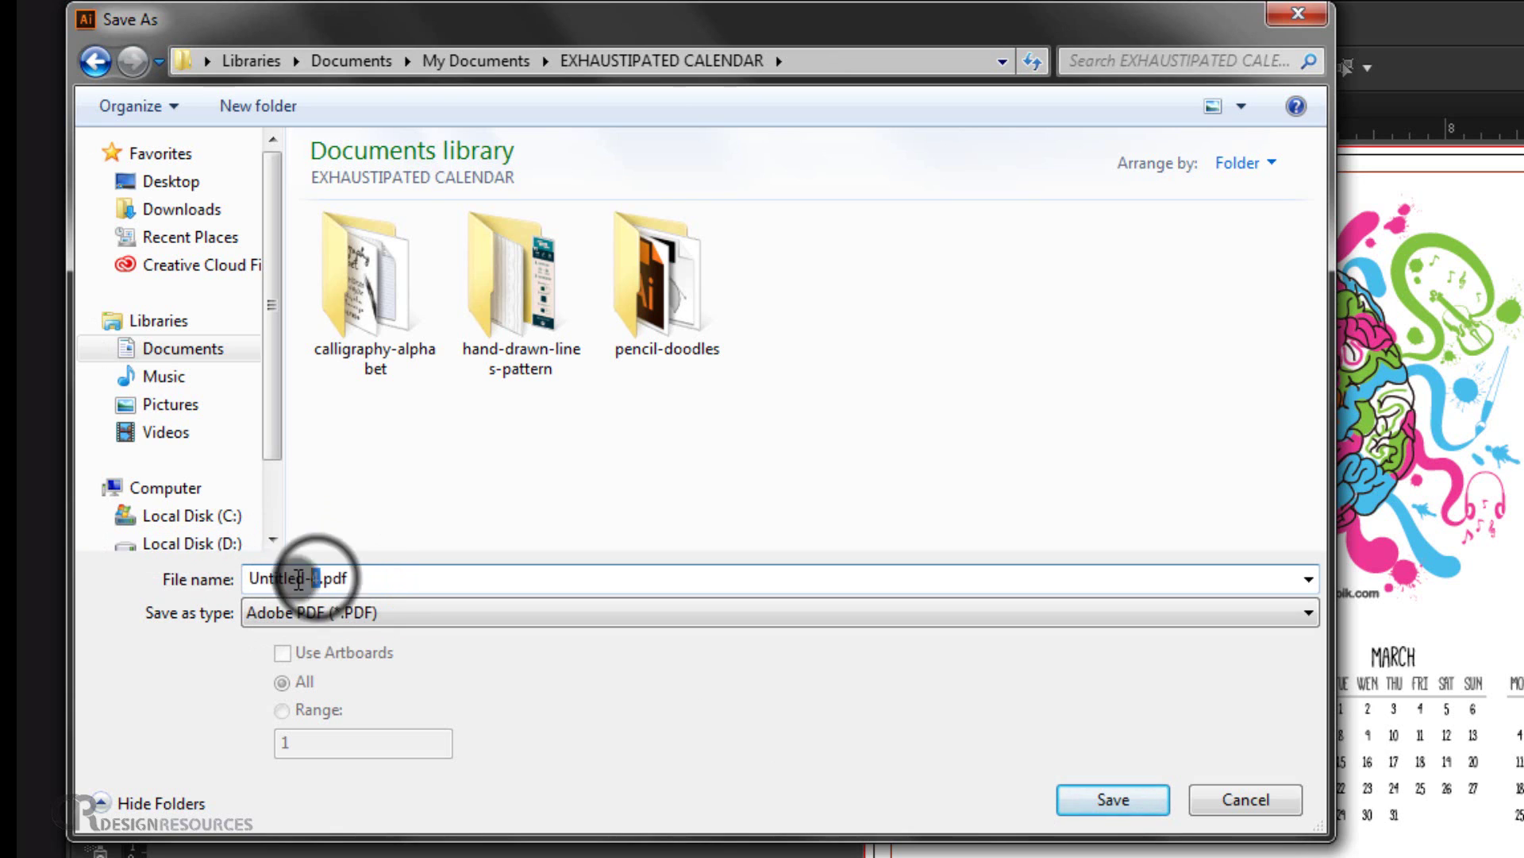
{"action": "left_click_drag", "start_coordinate": [299, 578], "coordinate": [266, 556]}
{"action": "type", "text": "Calendar2"}
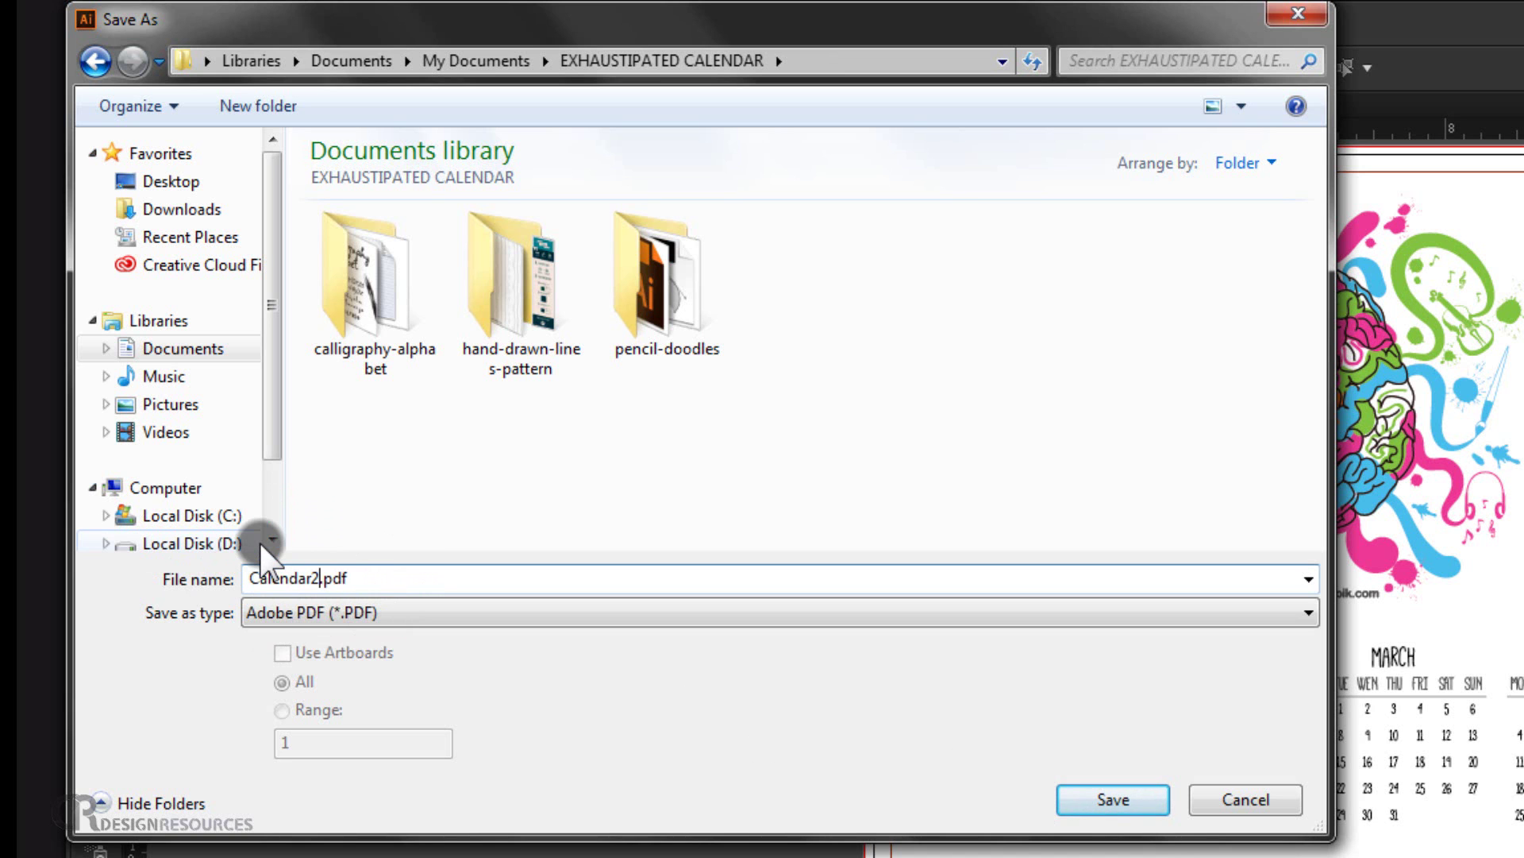
{"action": "type", "text": "016"}
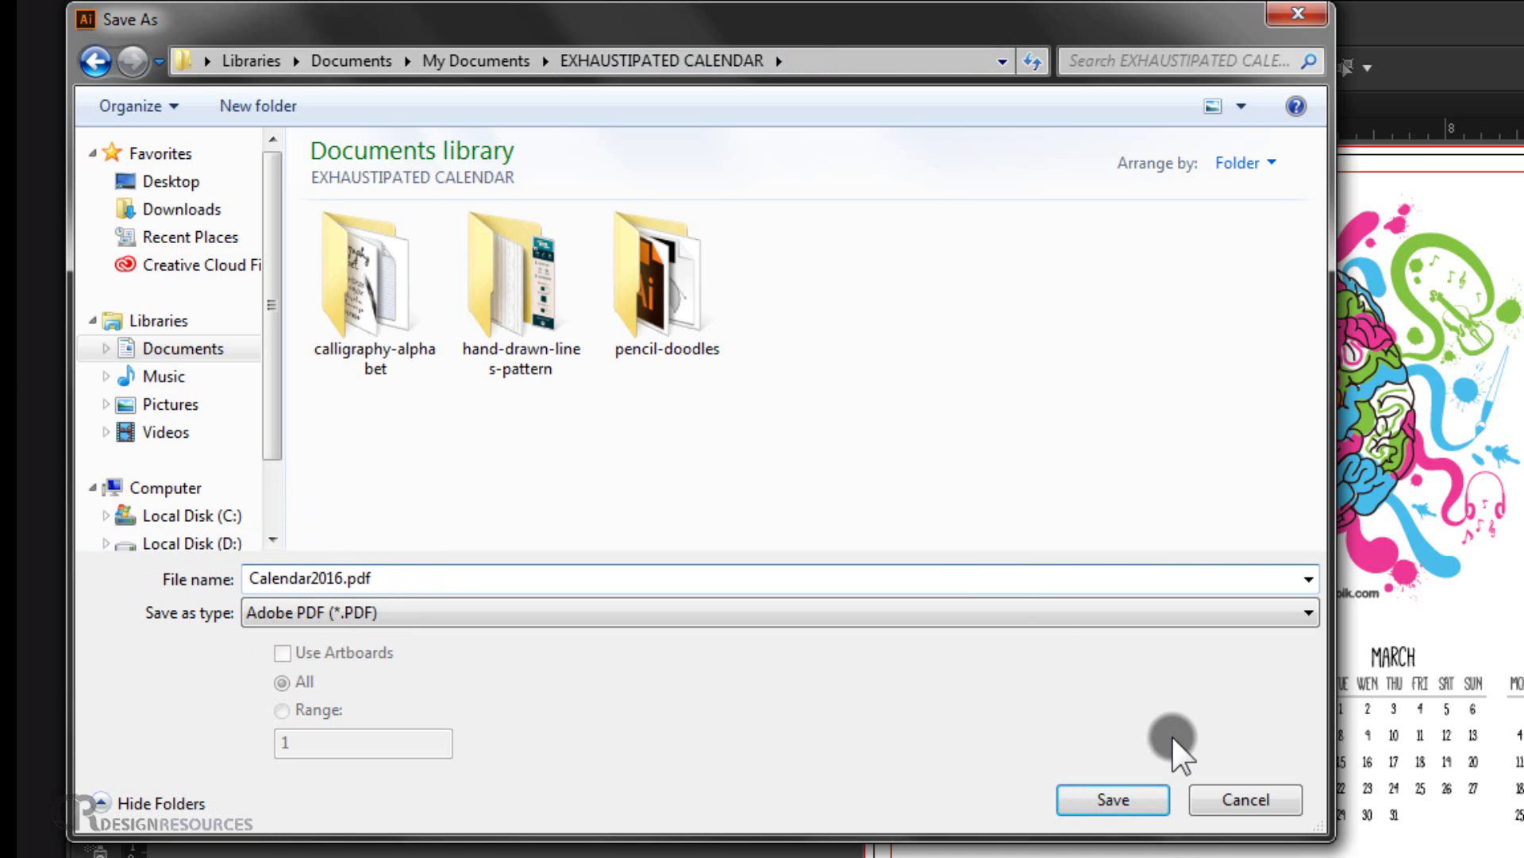
{"action": "left_click", "coordinate": [1144, 802]}
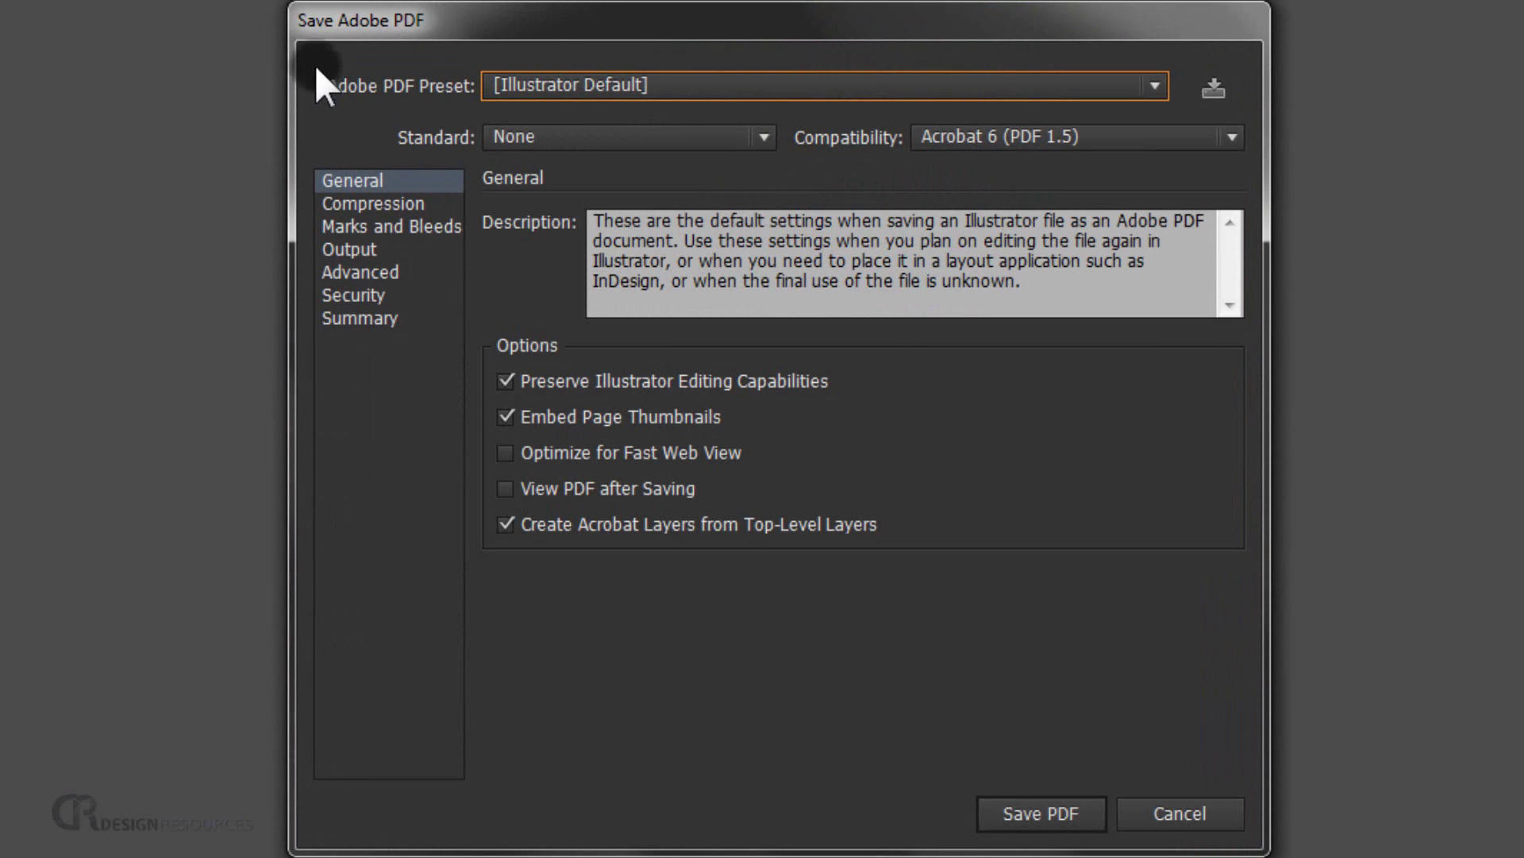
Save the PDF with the PDF/X-4:2008 preset, trim marks enabled and the document bleed settings applied
{"action": "left_click", "coordinate": [640, 84]}
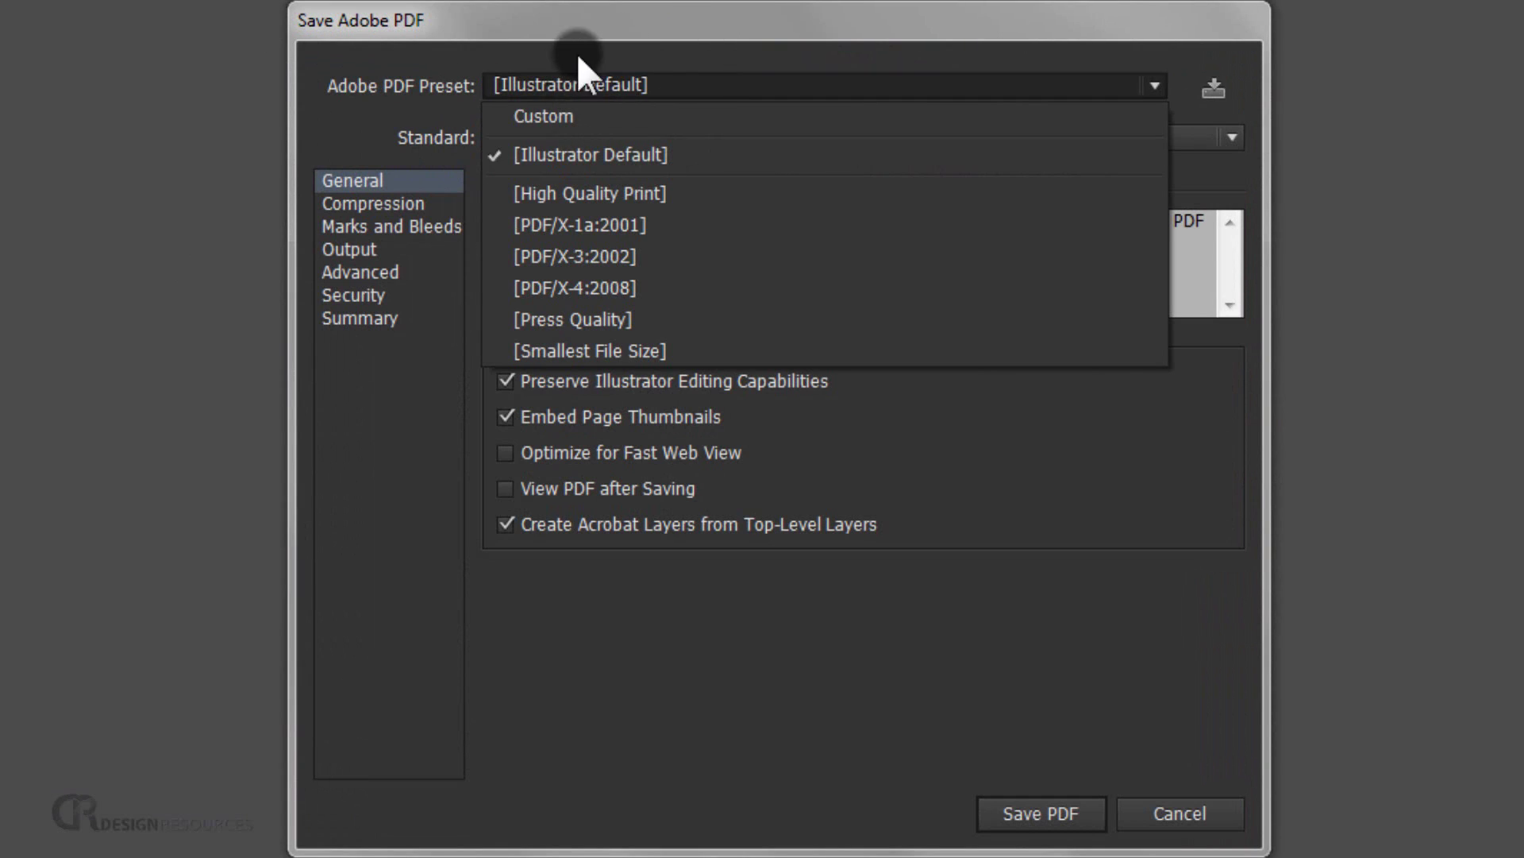
{"action": "left_click", "coordinate": [568, 287]}
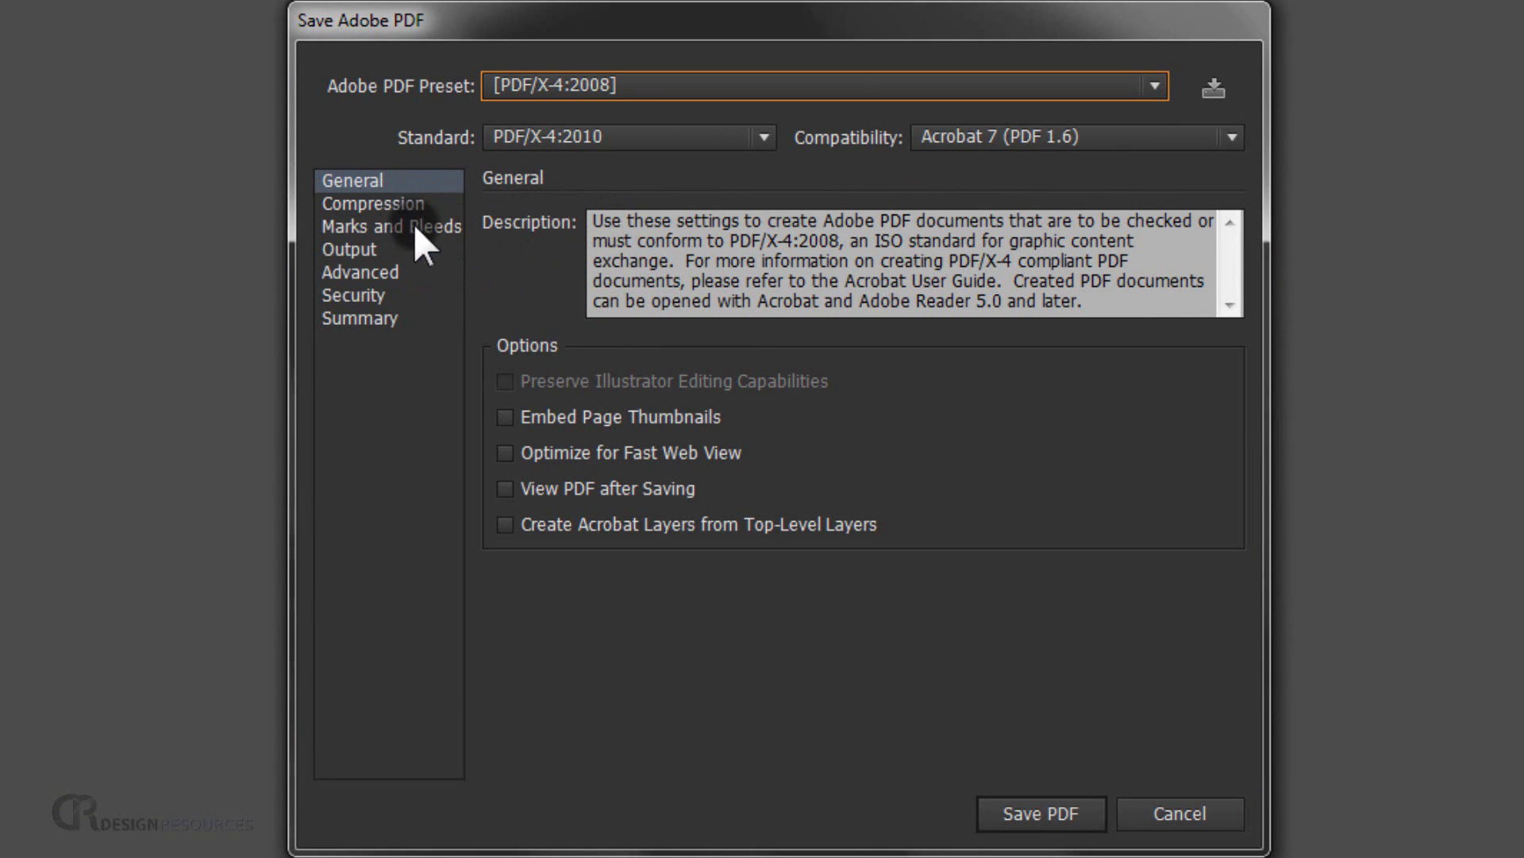
{"action": "left_click", "coordinate": [393, 226]}
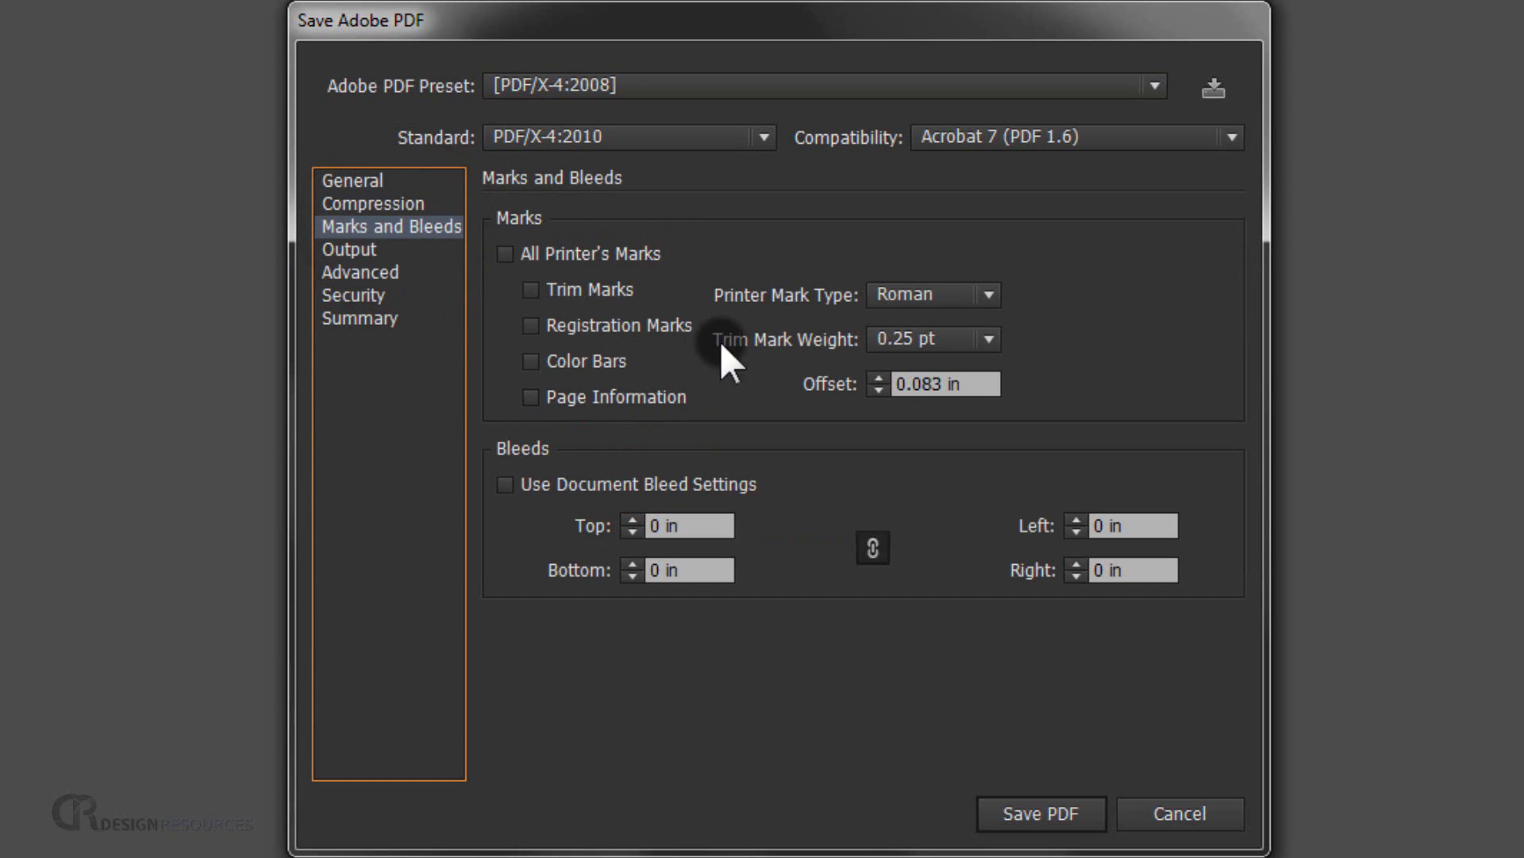
{"action": "left_click", "coordinate": [587, 289]}
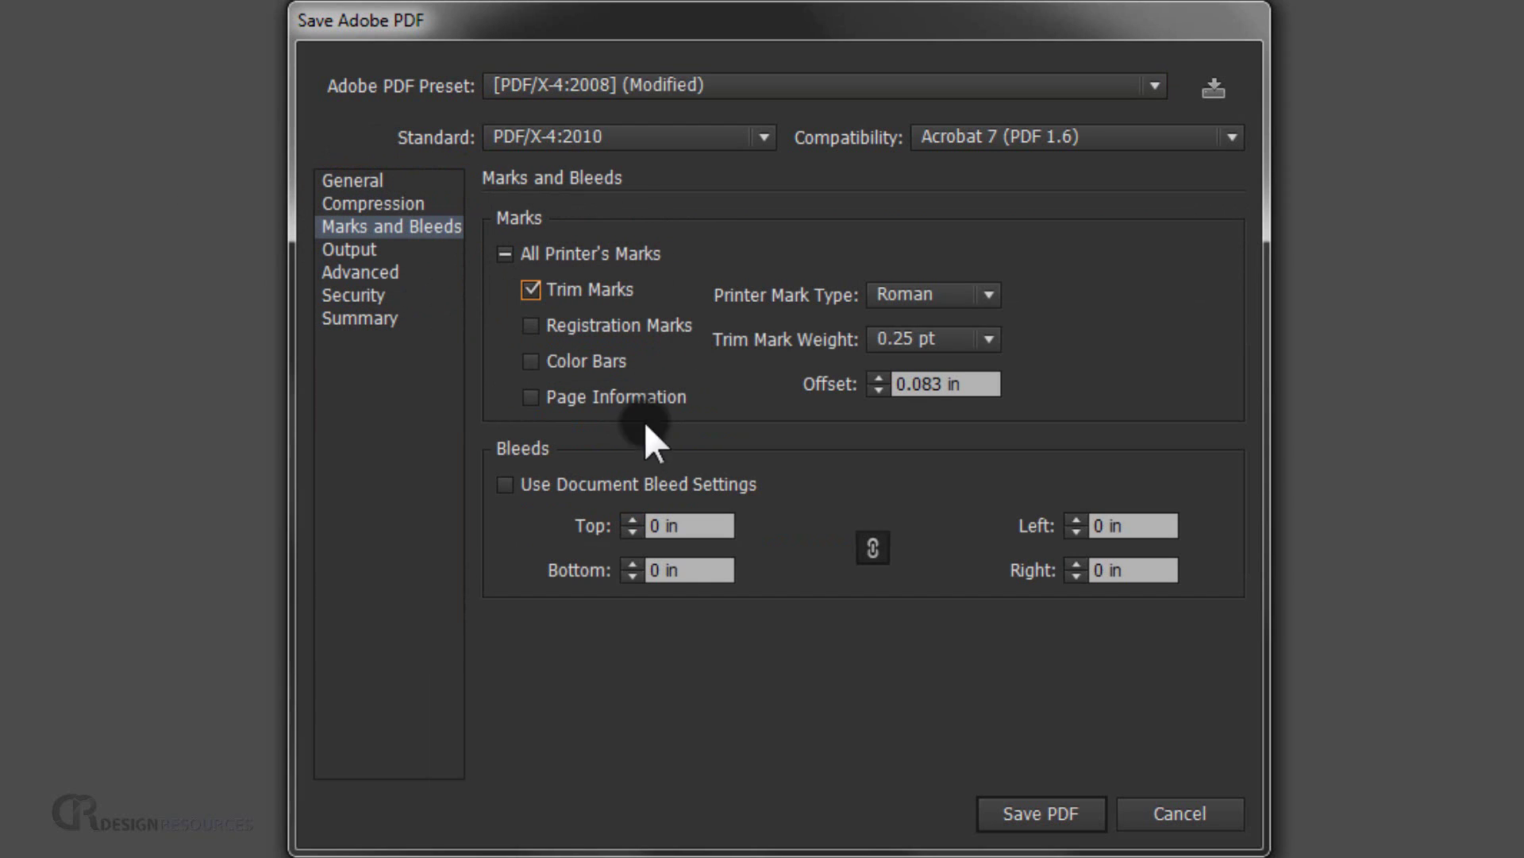
{"action": "left_click", "coordinate": [528, 482]}
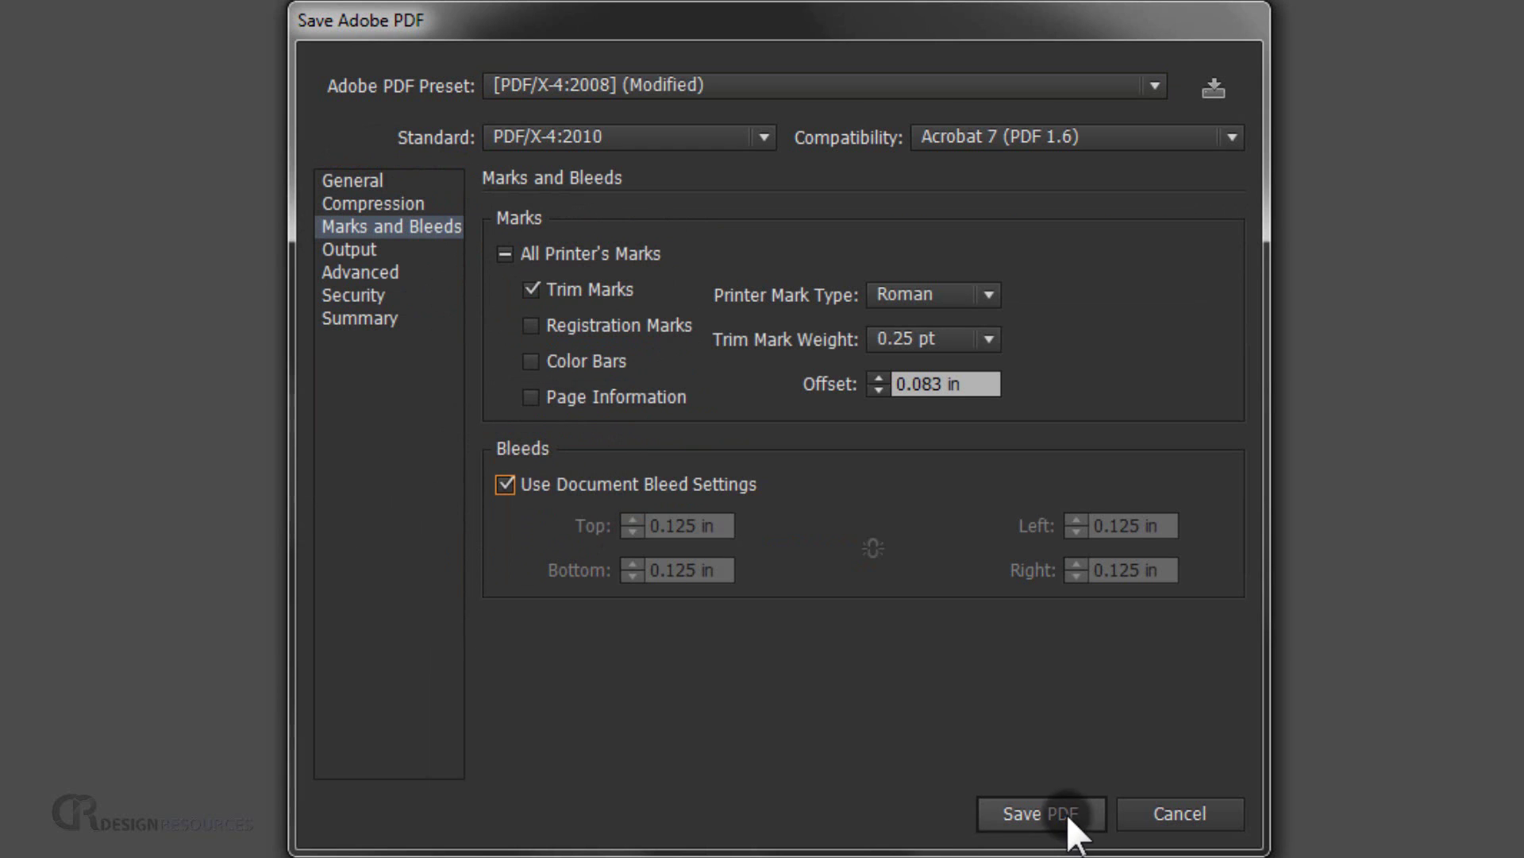
{"action": "left_click", "coordinate": [1066, 812]}
{"action": "left_click", "coordinate": [913, 493]}
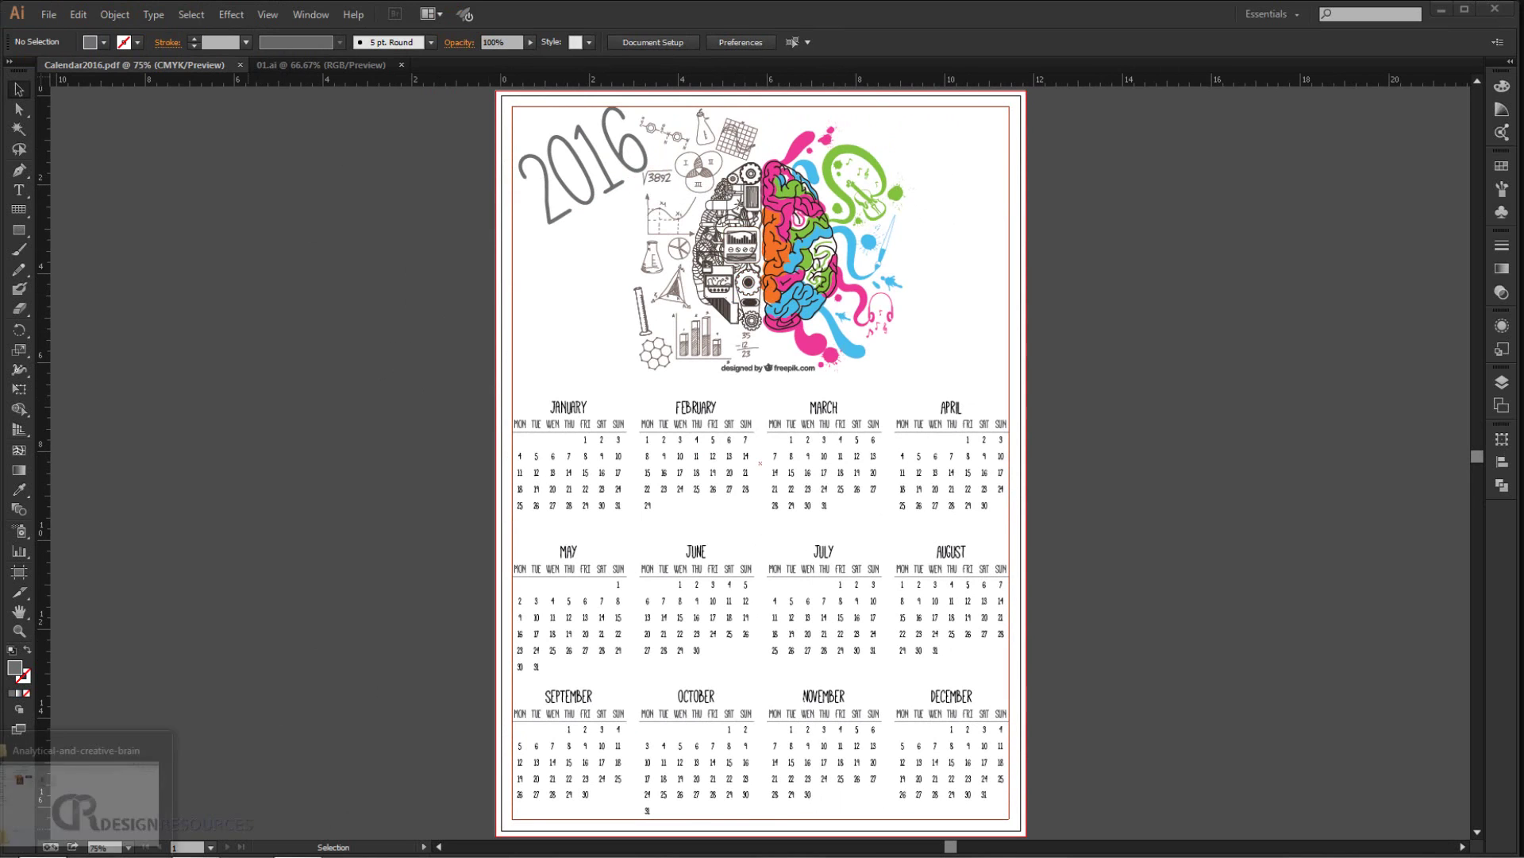
Switch to Windows Explorer and open Calendar2016.pdf from the Calendar Tut folder in Adobe Acrobat Reader DC
{"action": "left_click", "coordinate": [83, 790]}
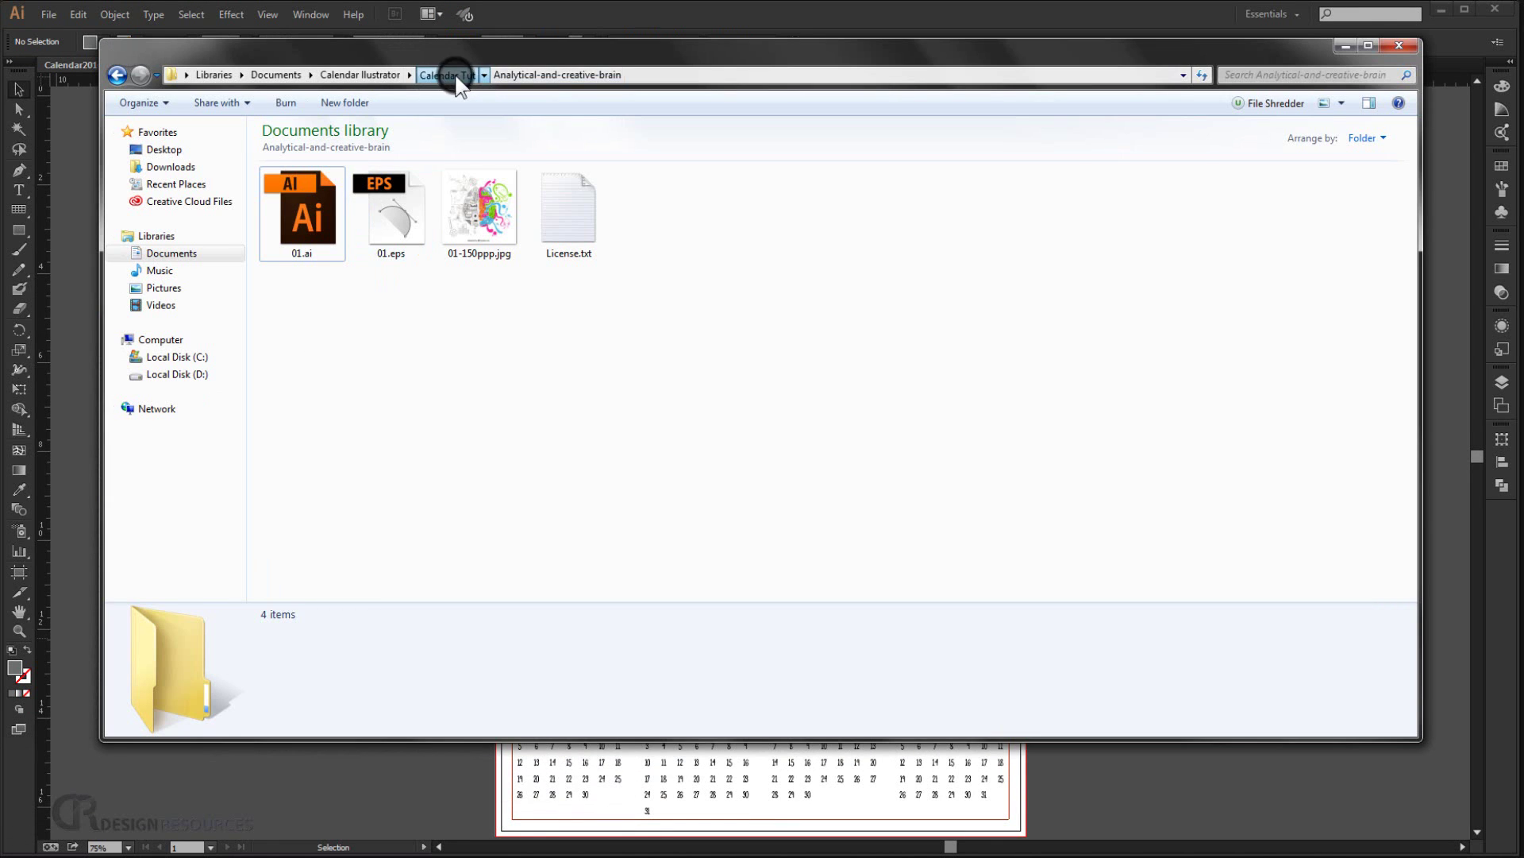
{"action": "left_click", "coordinate": [446, 75]}
{"action": "left_click", "coordinate": [588, 232]}
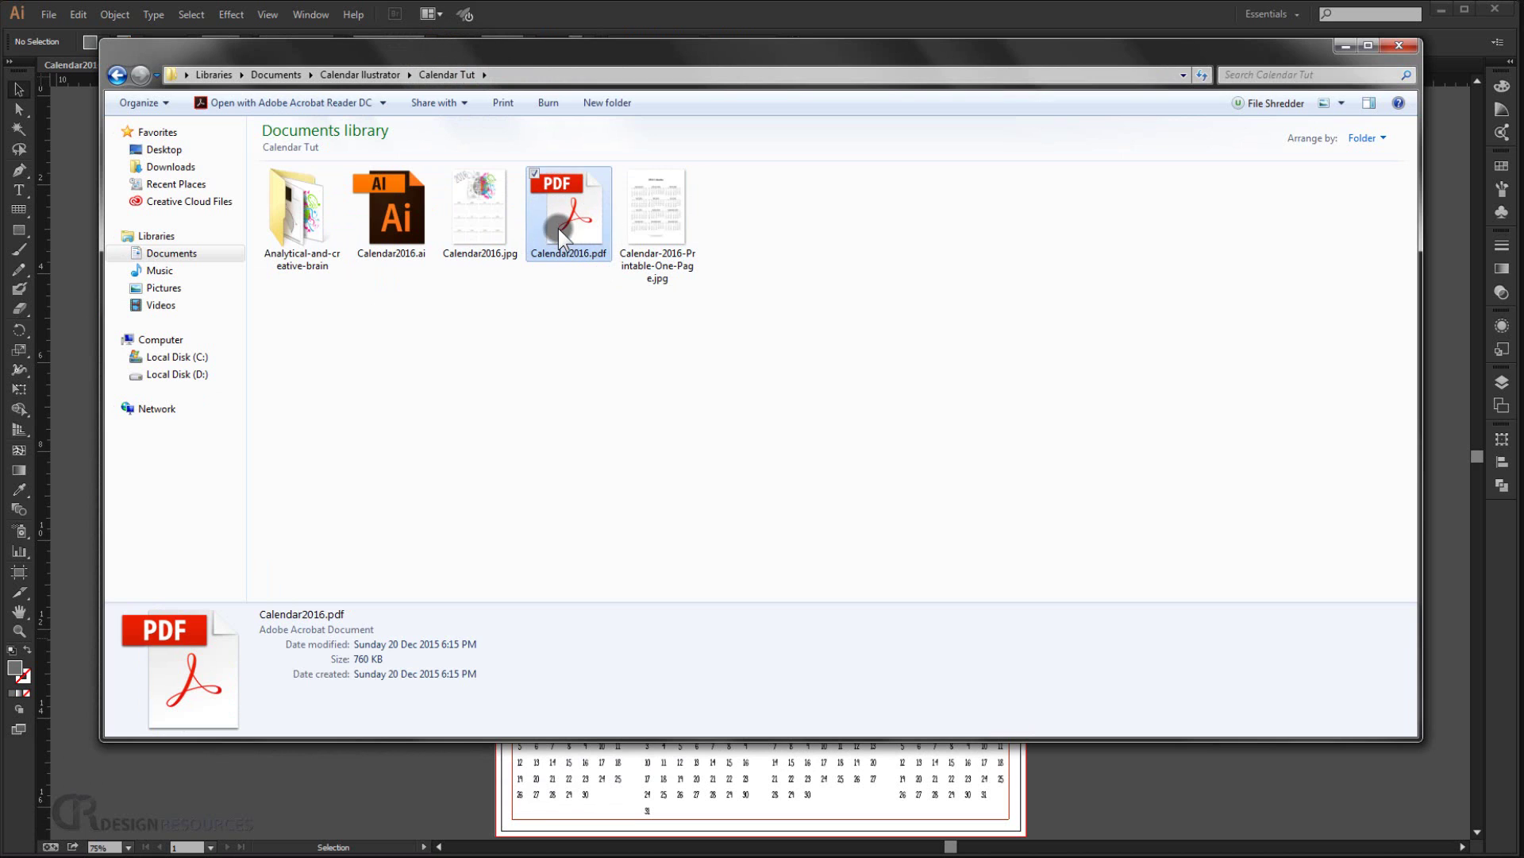
{"action": "double_click", "coordinate": [559, 224]}
Examine the exported calendar page at 75% zoom, checking the artwork, all twelve months and the corner trim marks
{"action": "left_click", "coordinate": [495, 92]}
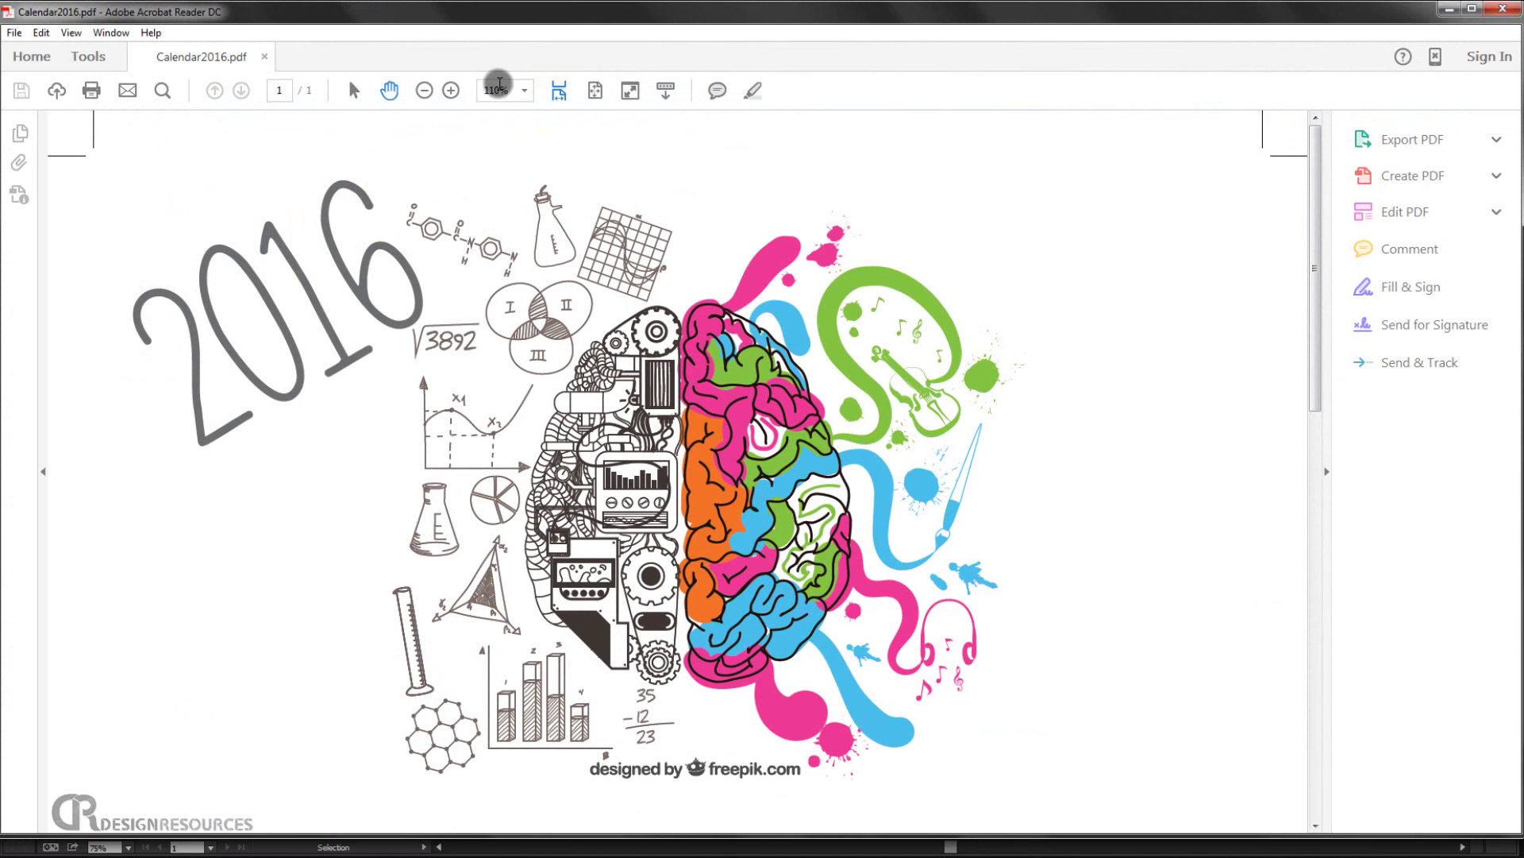
{"action": "left_click", "coordinate": [424, 90]}
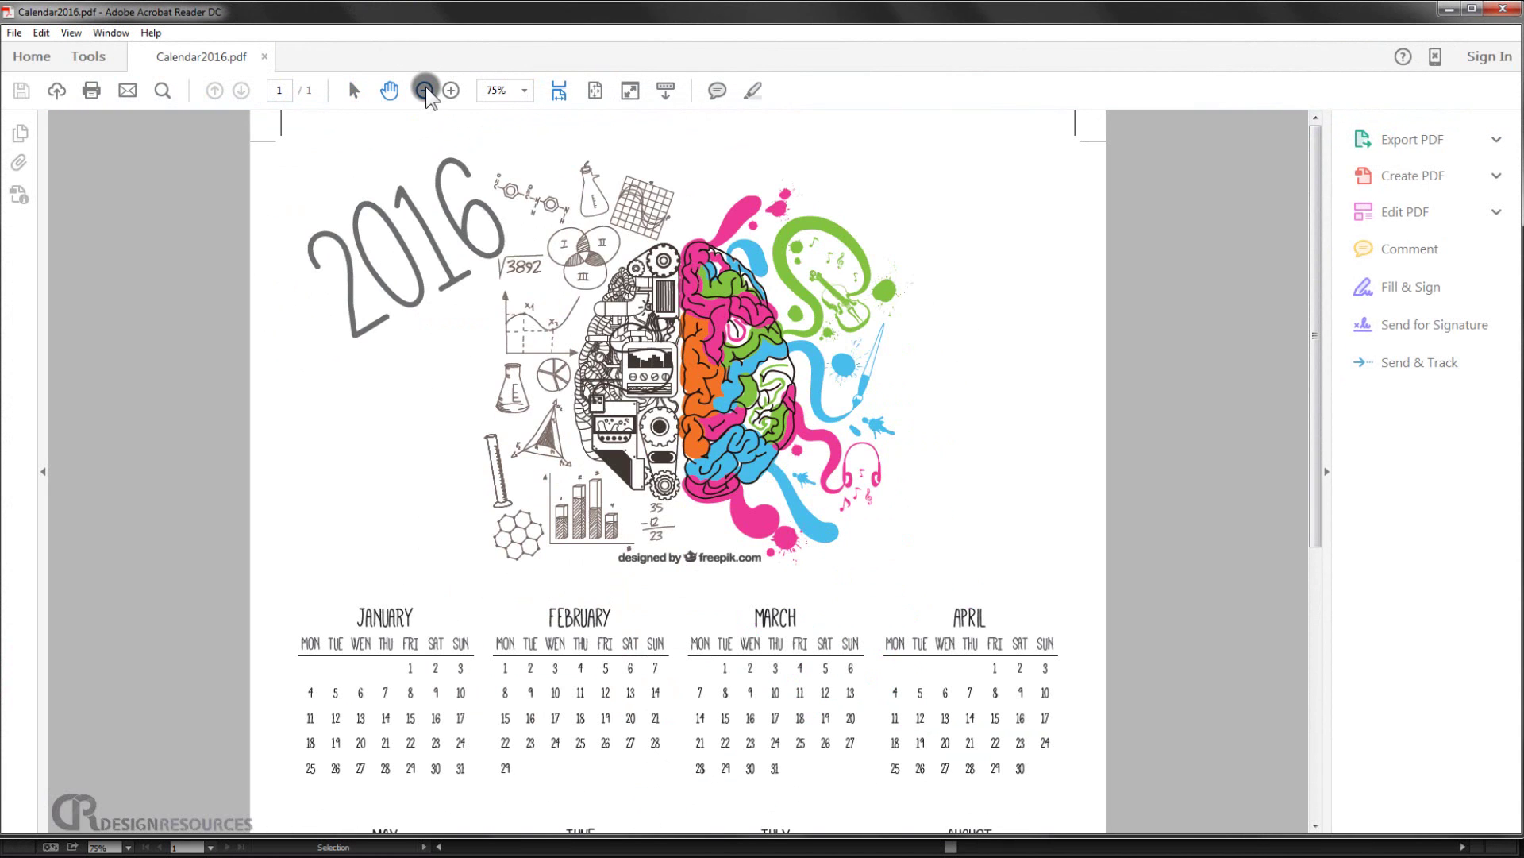
{"action": "scroll", "coordinate": [681, 373], "scroll_direction": "down", "scroll_amount": 5}
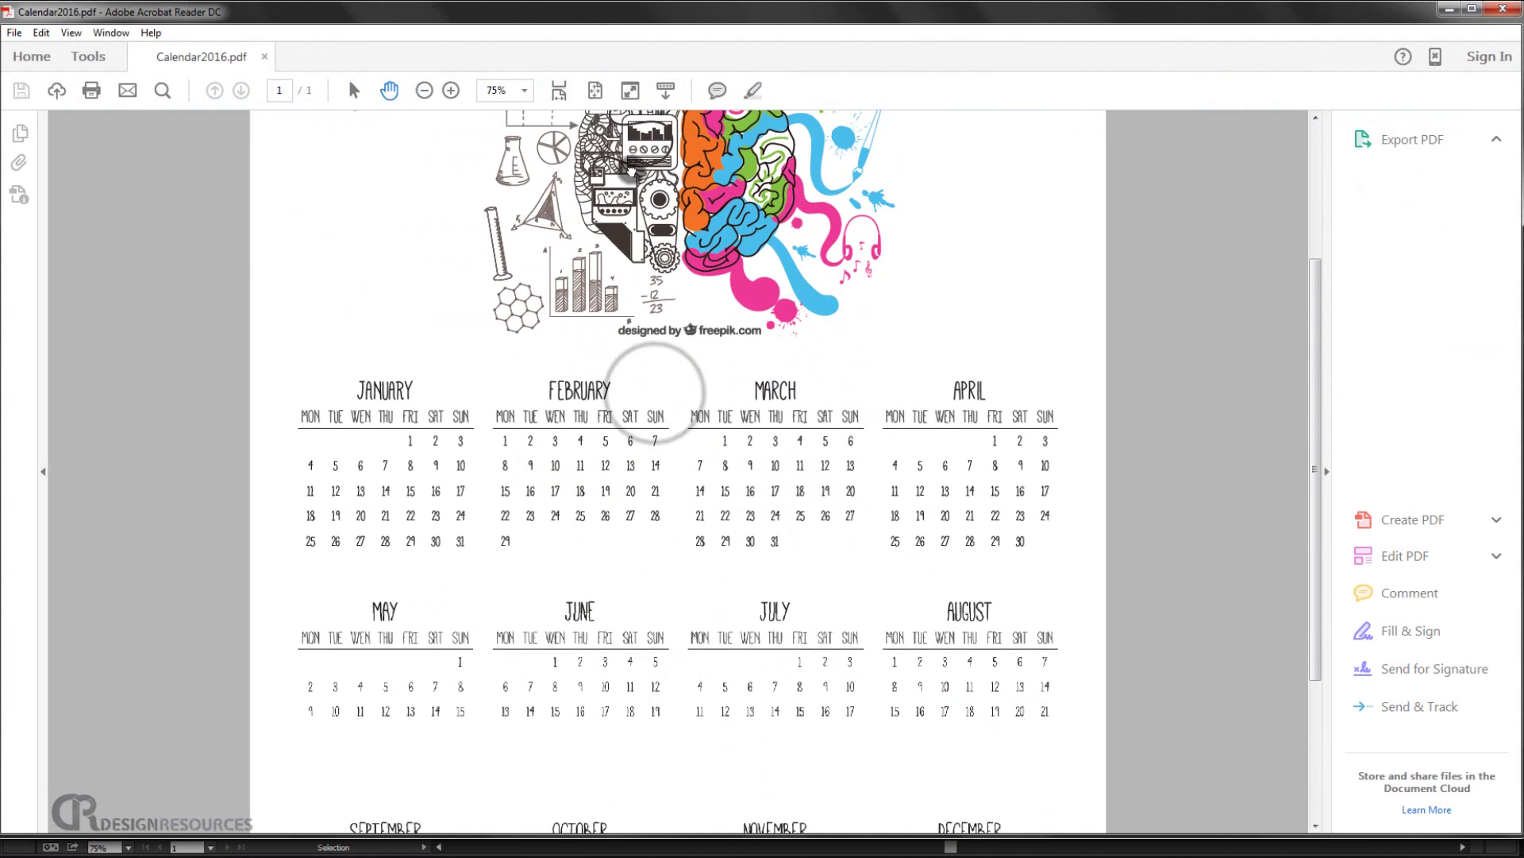
{"action": "left_click_drag", "start_coordinate": [691, 557], "coordinate": [659, 310]}
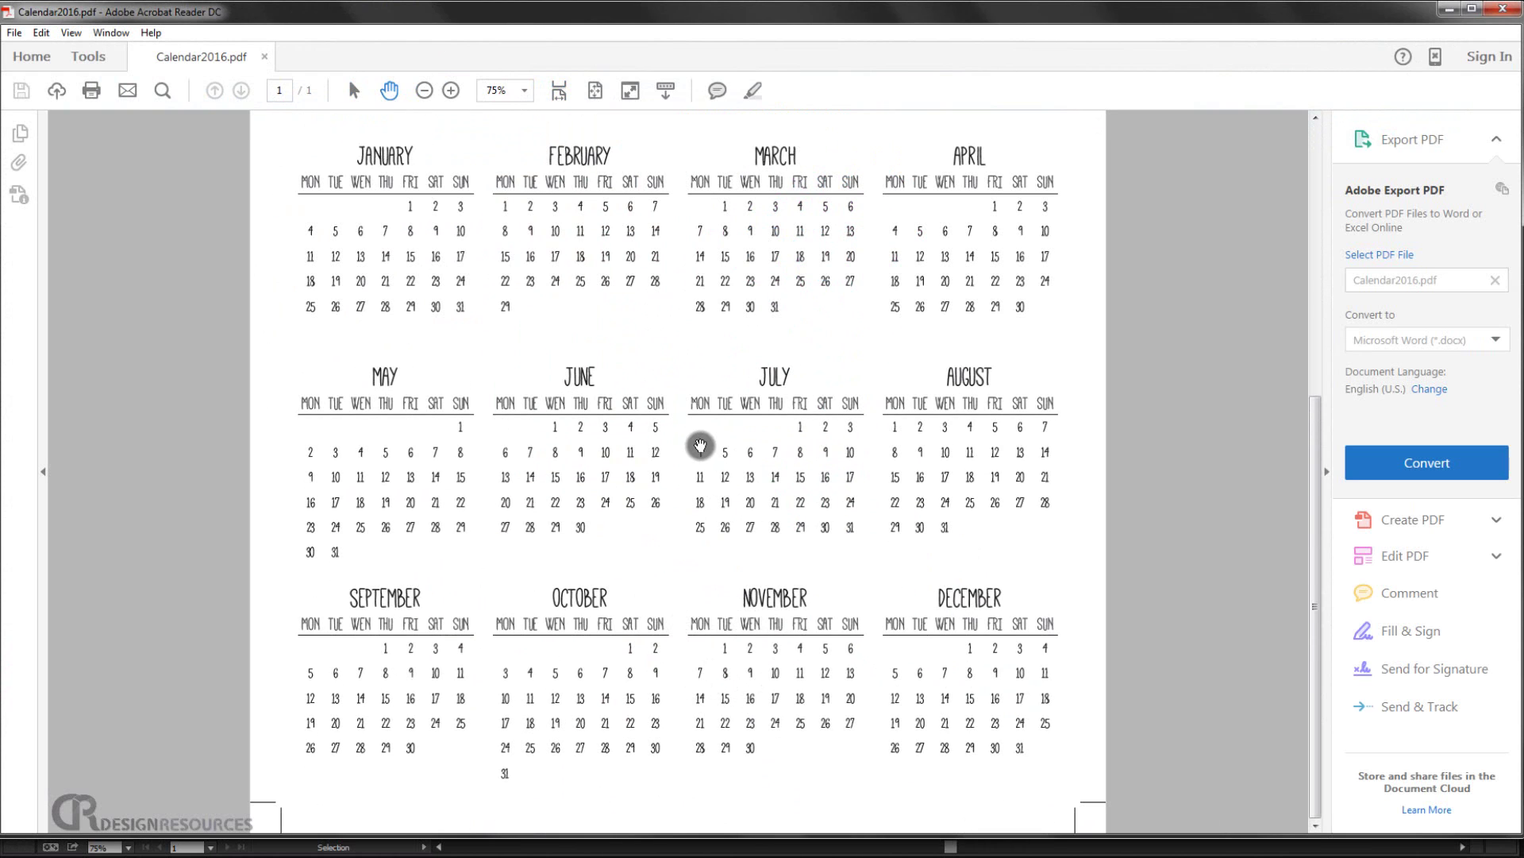
{"action": "left_click_drag", "start_coordinate": [694, 422], "coordinate": [717, 706]}
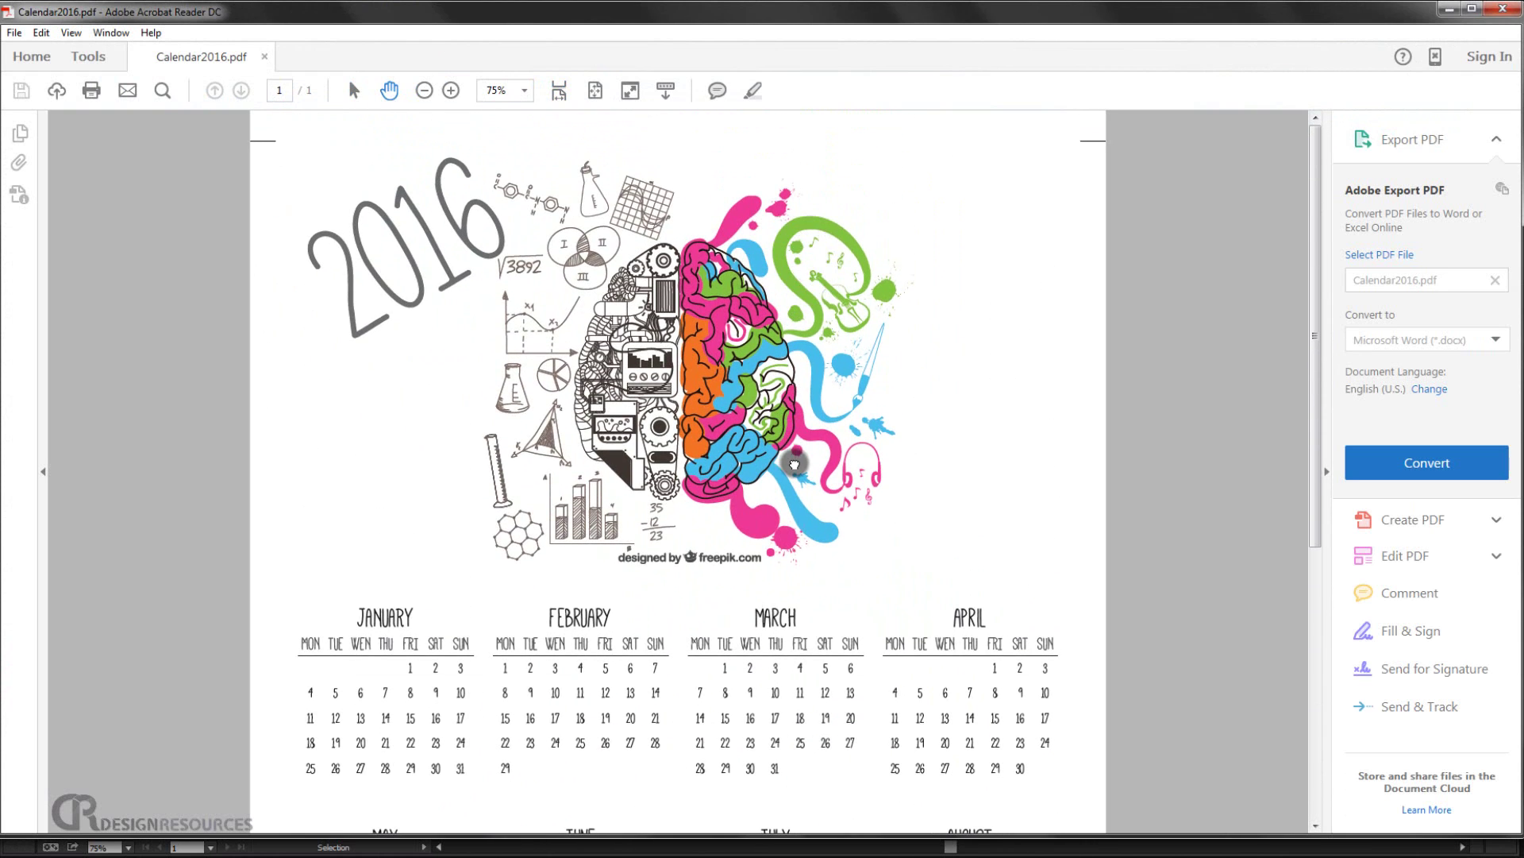
{"action": "mouse_move", "coordinate": [735, 563]}
{"action": "left_mouse_down"}
{"action": "mouse_move", "coordinate": [698, 503]}
{"action": "mouse_move", "coordinate": [731, 541]}
{"action": "left_mouse_up"}
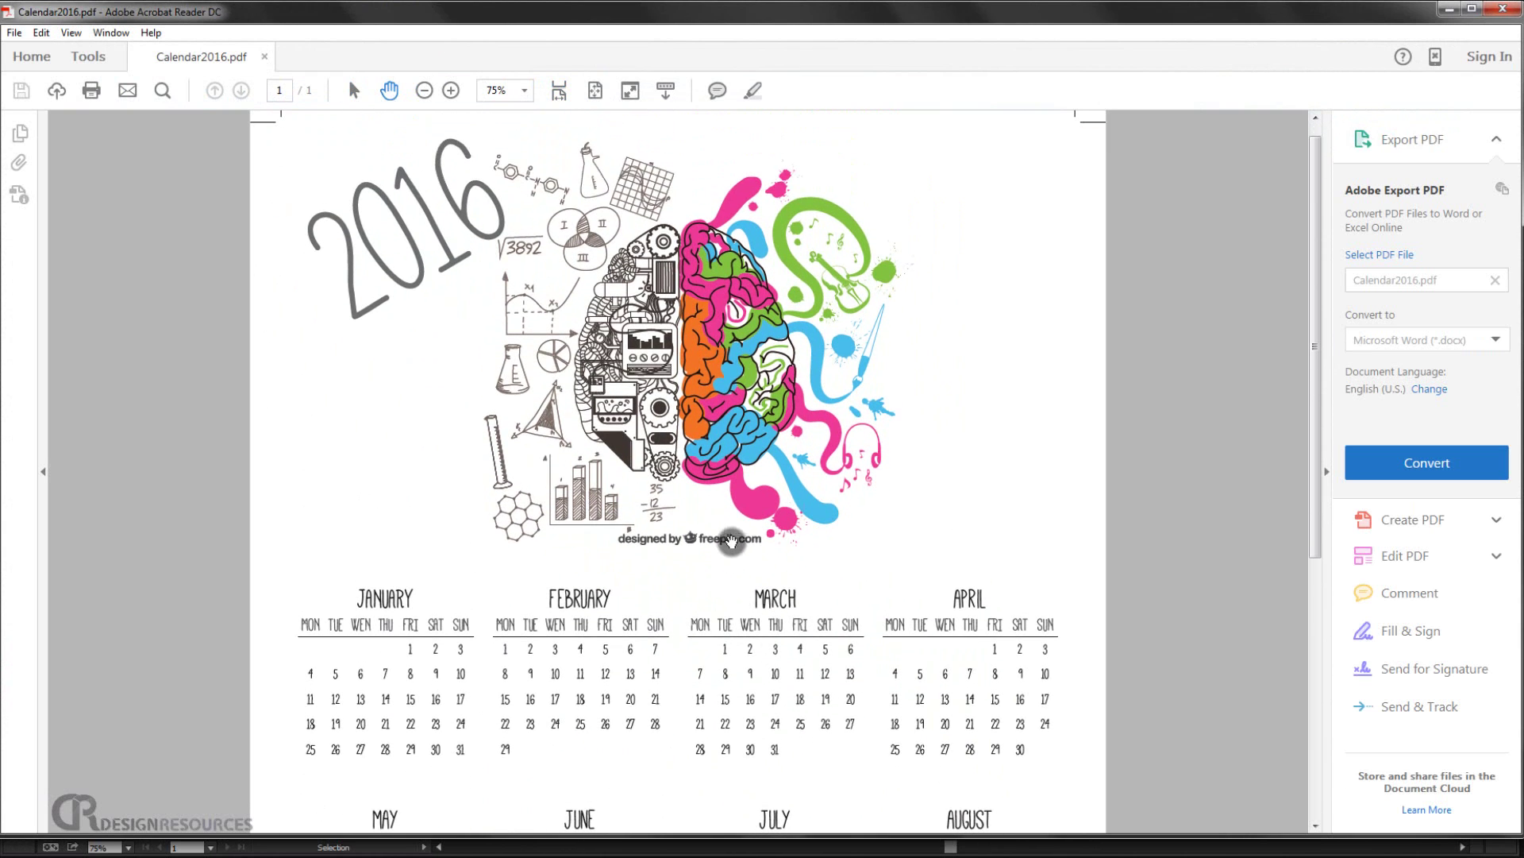